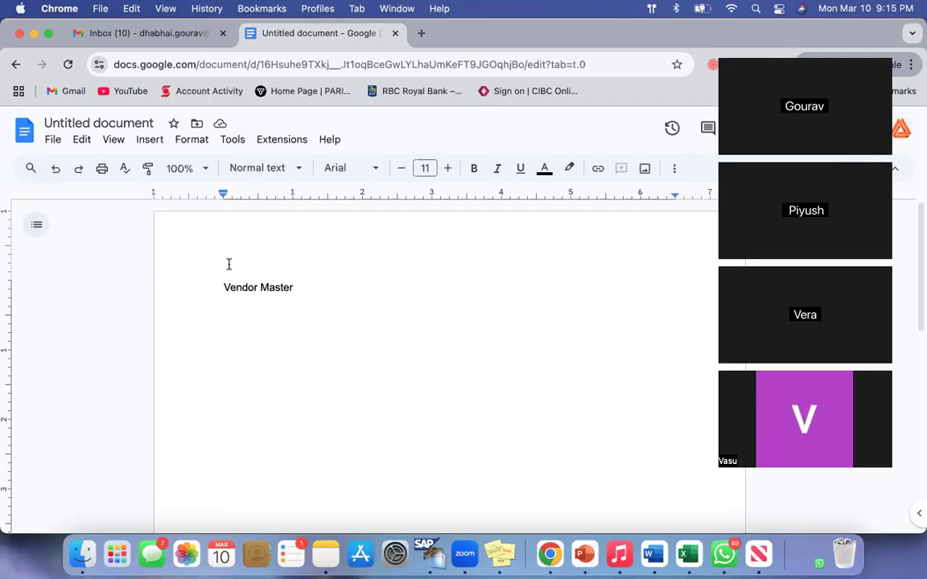
Add the line "Purchase to Pay Process" below "Vendor Master" and start a new line after it
{"action": "type", "text": "Pur"}
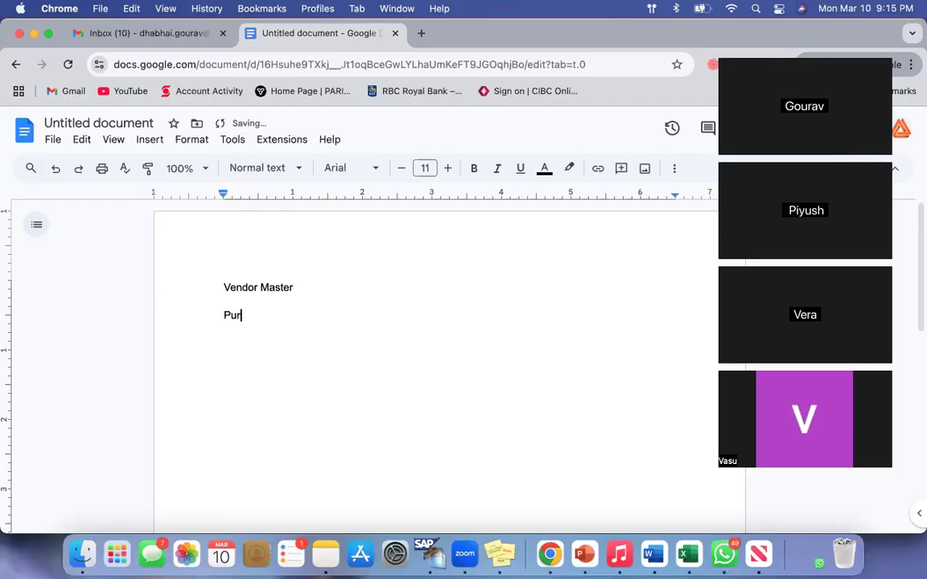
{"action": "type", "text": "chase to Pay Process"}
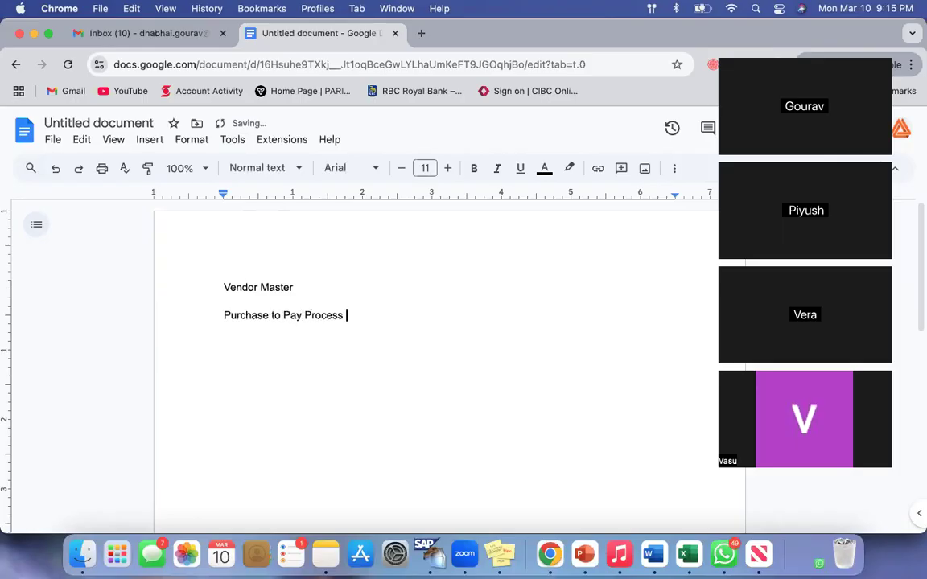
{"action": "key", "text": "Return"}
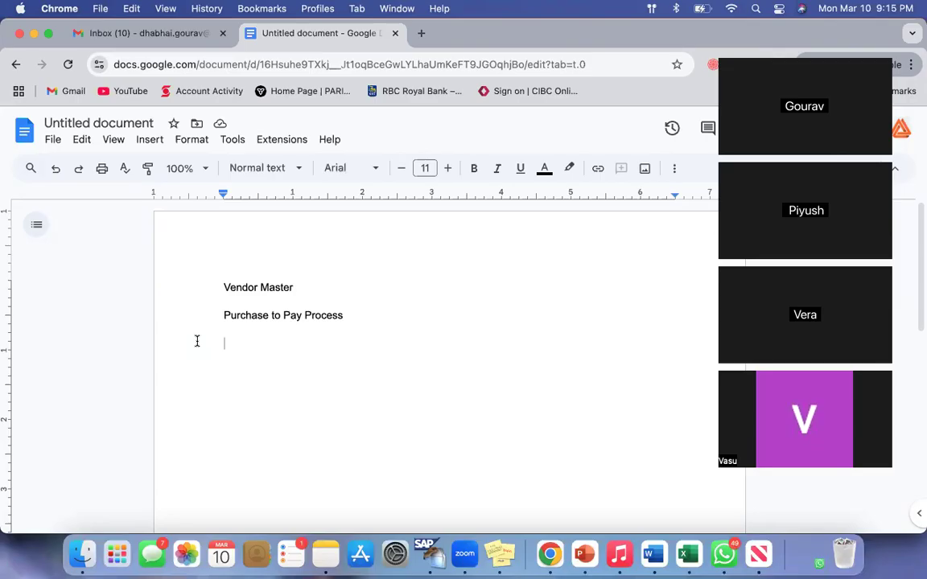
Extend the "Vendor Master" line at the start of the document to read "Vendor Master Data"
{"action": "left_click_drag", "start_coordinate": [224, 288], "coordinate": [307, 287]}
{"action": "left_click", "coordinate": [374, 317]}
{"action": "key", "text": "Return"}
{"action": "left_click_drag", "start_coordinate": [229, 287], "coordinate": [339, 287]}
{"action": "left_click", "coordinate": [338, 287]}
{"action": "type", "text": "Data"}
{"action": "left_click", "coordinate": [364, 316]}
{"action": "key", "text": "Return"}
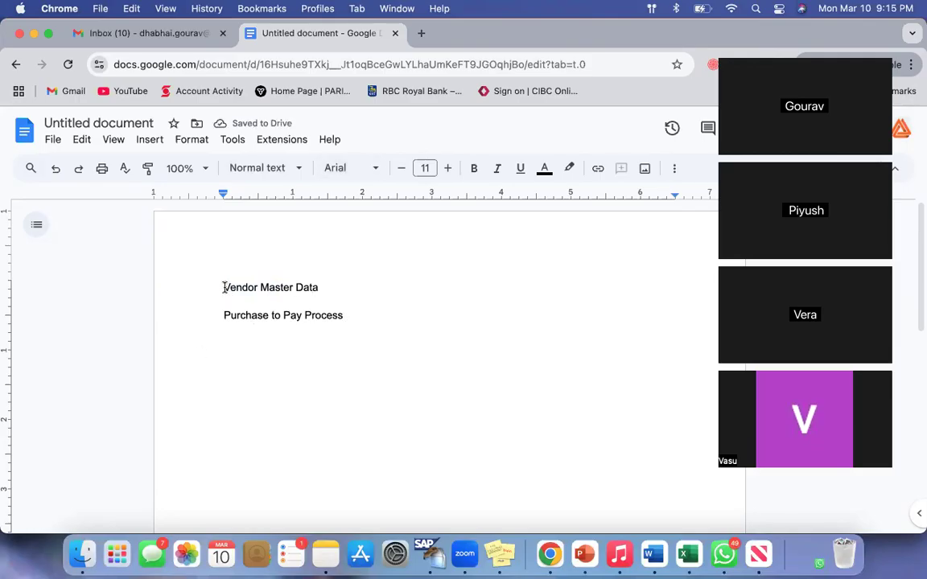
Insert the lines "Config" and "User part" directly beneath "Vendor Master Data"
{"action": "left_click_drag", "start_coordinate": [223, 287], "coordinate": [295, 287]}
{"action": "left_click", "coordinate": [374, 316]}
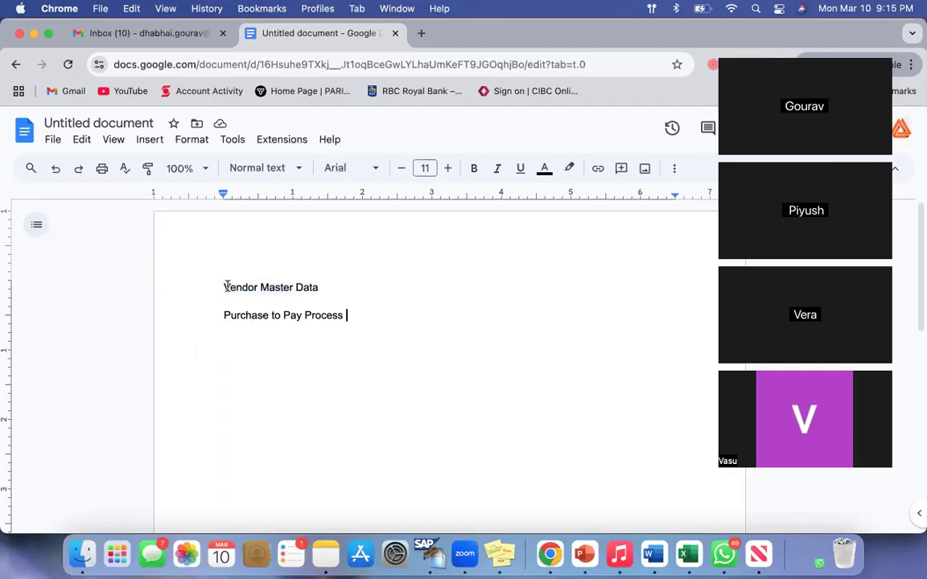
{"action": "left_click_drag", "start_coordinate": [225, 287], "coordinate": [366, 283]}
{"action": "left_click", "coordinate": [366, 283]}
{"action": "key", "text": "Return"}
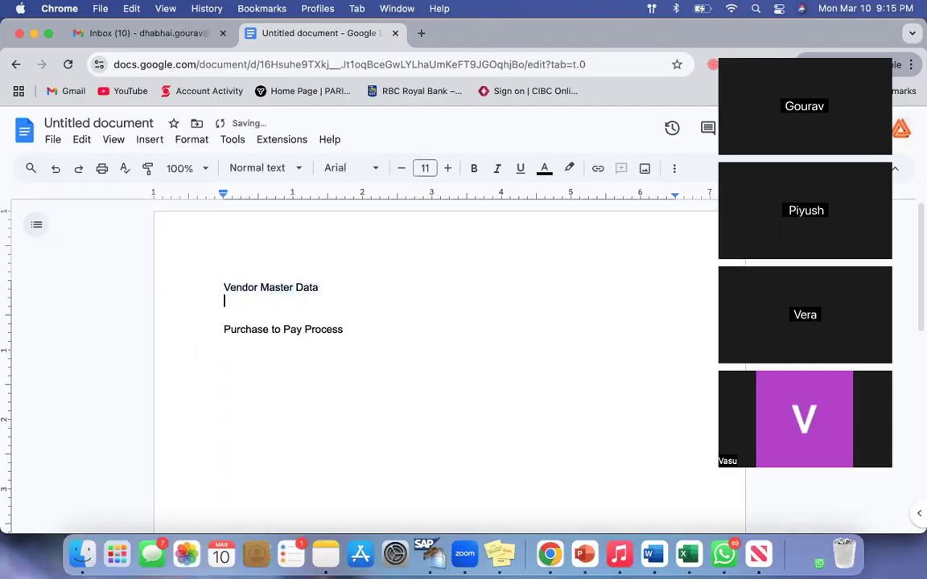
{"action": "type", "text": "Conif"}
{"action": "key", "text": "BackSpace"}
{"action": "key", "text": "BackSpace"}
{"action": "type", "text": "fig"}
{"action": "key", "text": "Return"}
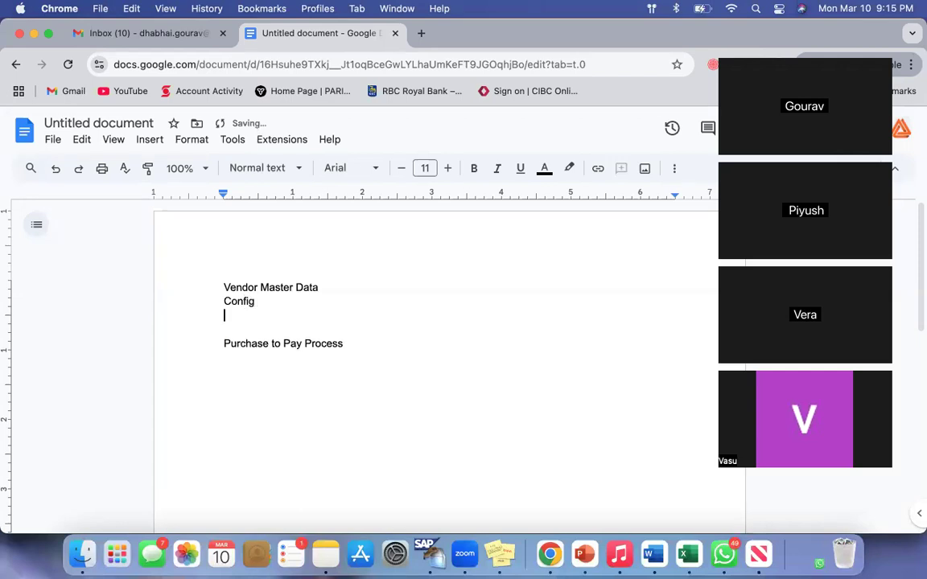
{"action": "type", "text": "User part"}
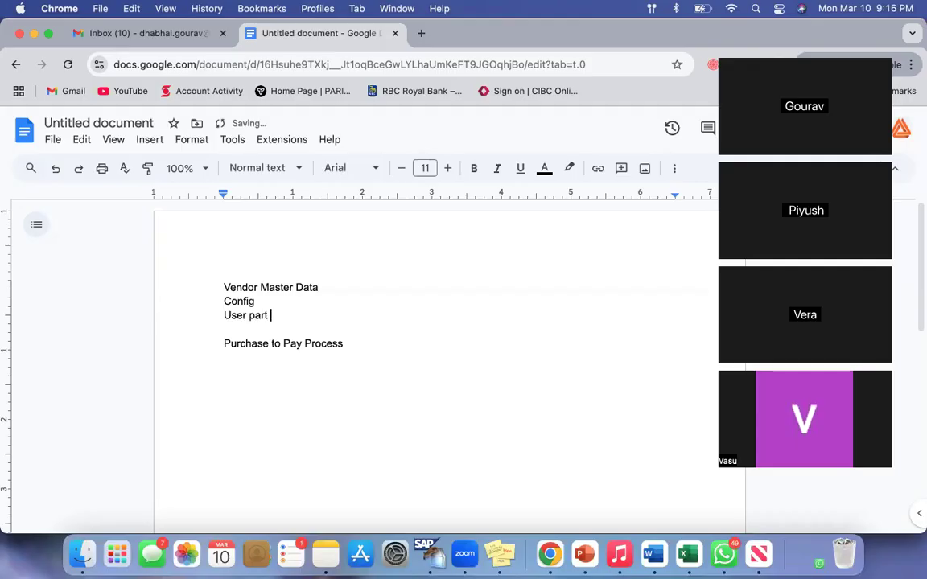
Add the heading "Configuration --" below "Purchase to Pay Process", separated by a blank line
{"action": "left_click", "coordinate": [349, 343]}
{"action": "key", "text": "Return"}
{"action": "key", "text": "Return"}
{"action": "type", "text": "Configuration --"}
{"action": "key", "text": "Return"}
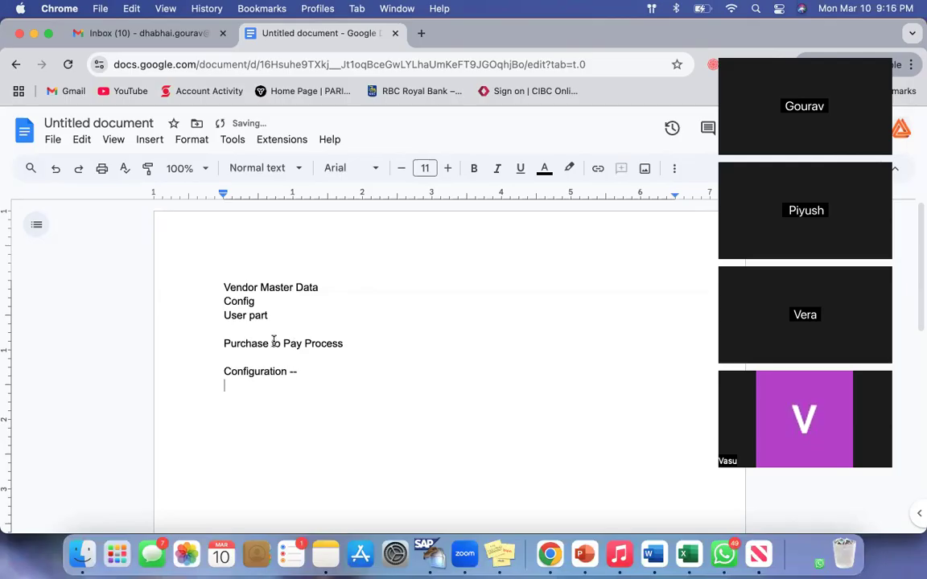
List "Vendor Account Group", "Number Range" and "Assignment" on separate lines under the "Configuration --" heading
{"action": "type", "text": "Vendor Account Group"}
{"action": "key", "text": "Return"}
{"action": "type", "text": "Number Range"}
{"action": "key", "text": "Return"}
{"action": "scroll", "coordinate": [283, 366], "scroll_direction": "down", "scroll_amount": 1}
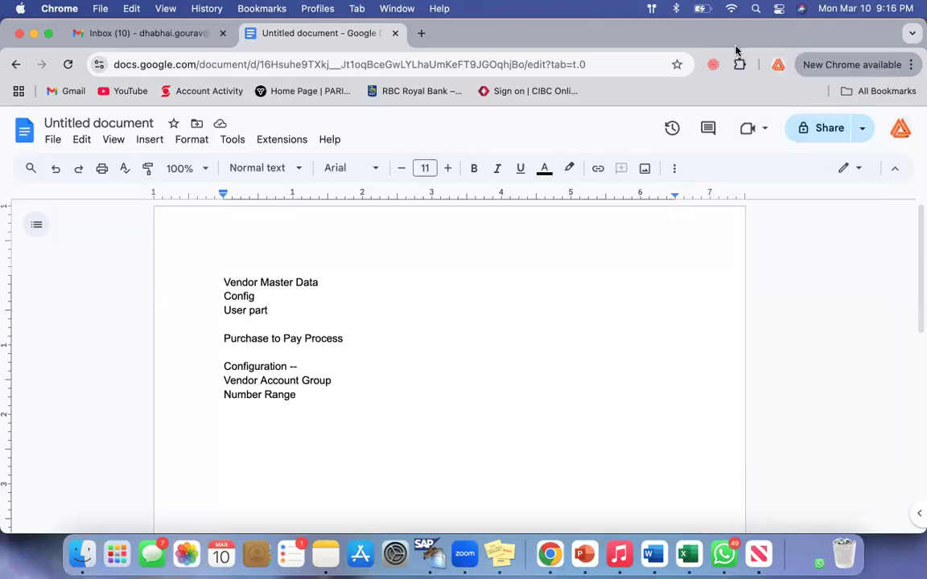
{"action": "key", "text": "Return"}
{"action": "type", "text": "Assignment"}
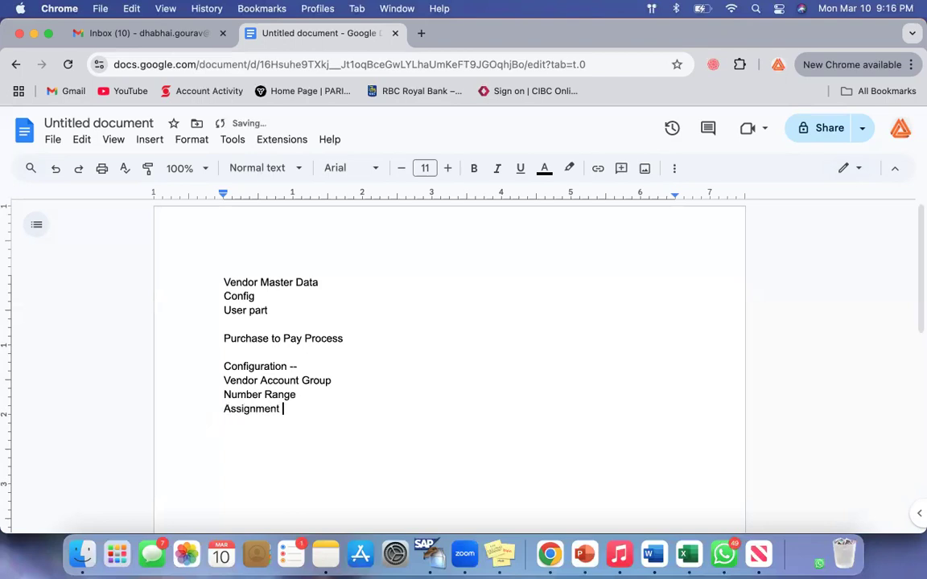
{"action": "left_click_drag", "start_coordinate": [249, 380], "coordinate": [325, 380]}
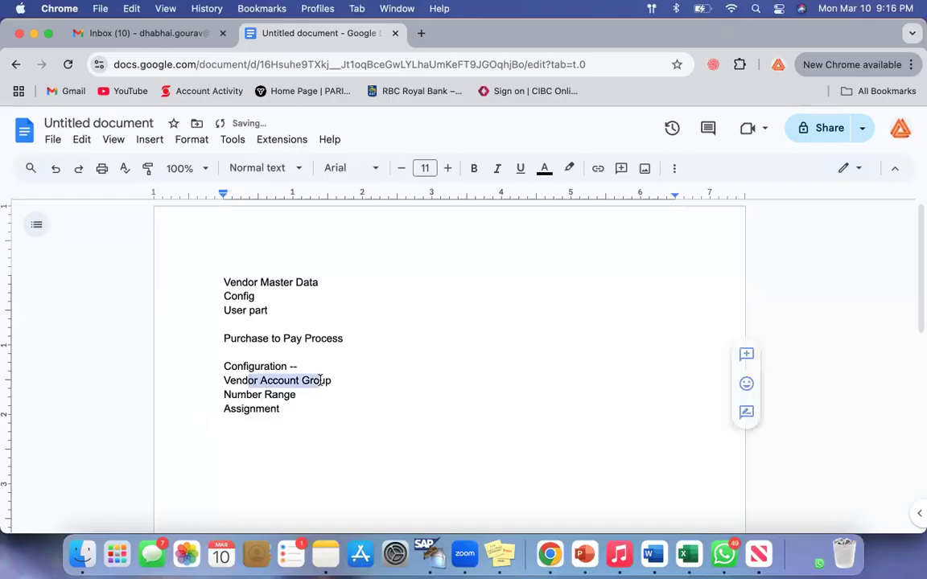
{"action": "left_click_drag", "start_coordinate": [231, 395], "coordinate": [343, 400]}
{"action": "left_click", "coordinate": [346, 399]}
{"action": "scroll", "coordinate": [351, 401], "scroll_direction": "down", "scroll_amount": 2}
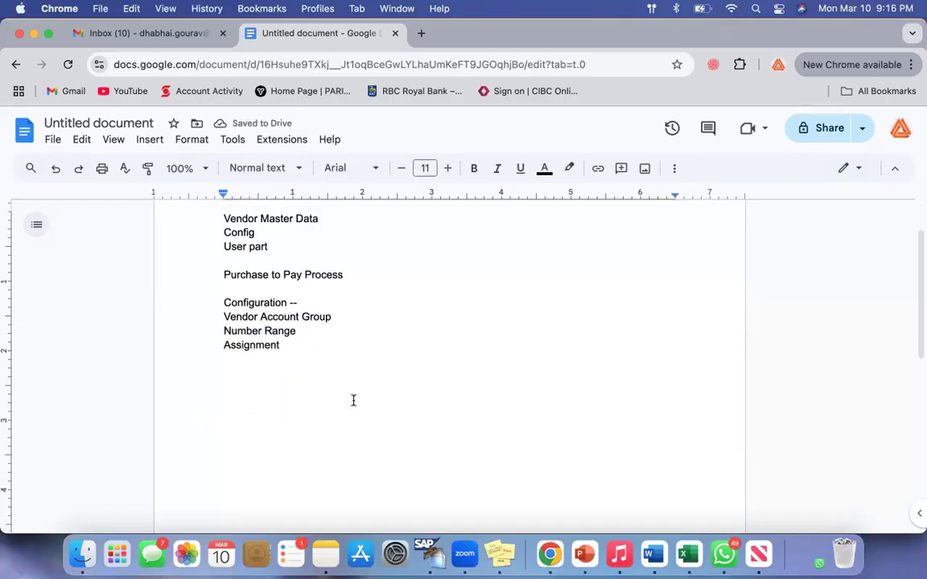
{"action": "triple_click", "coordinate": [230, 316]}
Add the line "Grouping similar nature of suppliers --" below "Assignment", leaving two blank lines between them
{"action": "left_click", "coordinate": [308, 346]}
{"action": "key", "text": "Return"}
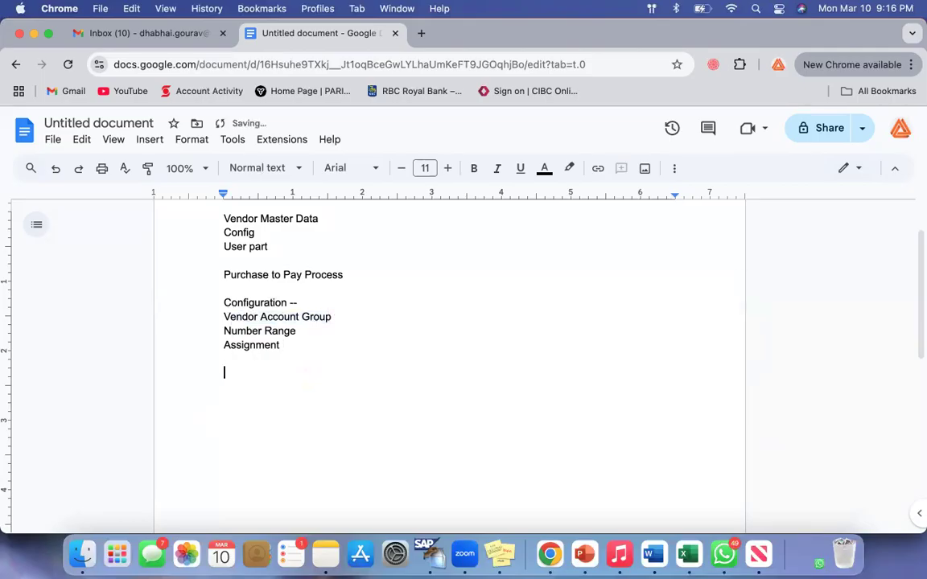
{"action": "left_click_drag", "start_coordinate": [229, 316], "coordinate": [353, 318]}
{"action": "left_click", "coordinate": [321, 373]}
{"action": "triple_click", "coordinate": [234, 316]}
{"action": "left_click", "coordinate": [302, 355]}
{"action": "key", "text": "Return"}
{"action": "key", "text": "Return"}
{"action": "double_click", "coordinate": [332, 316]}
{"action": "left_click", "coordinate": [238, 391]}
{"action": "type", "text": "Grouping similar"}
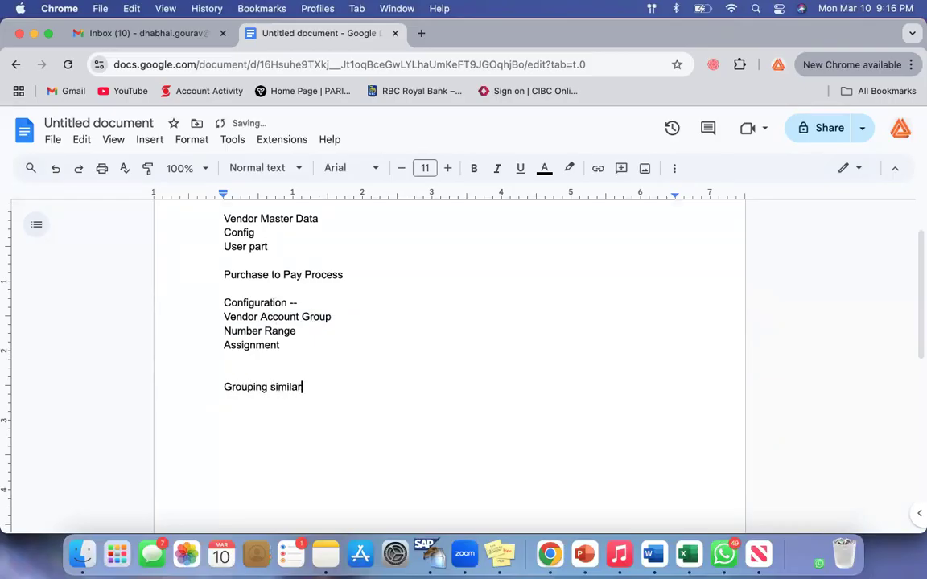
{"action": "type", "text": " nature of suppliers --"}
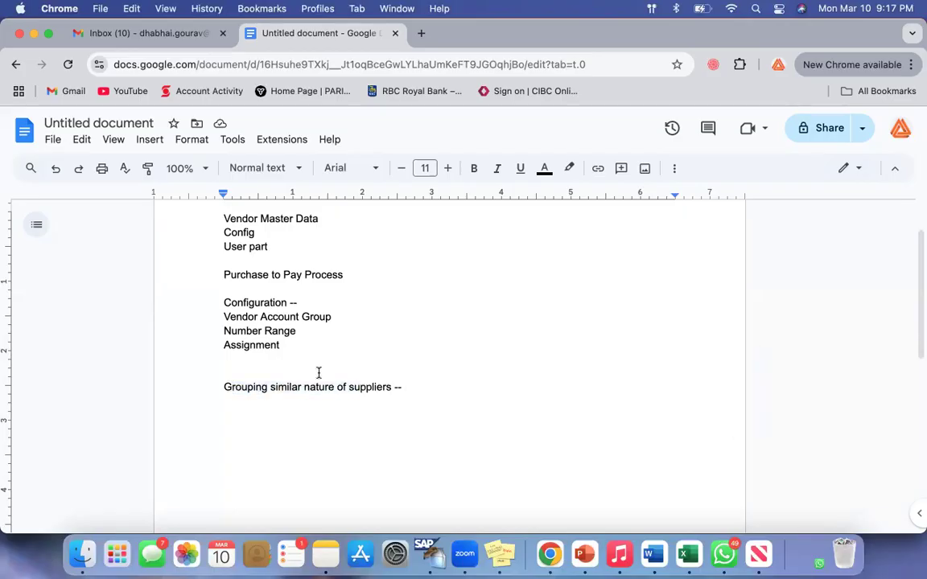
Add the entry "US Suppliers Group - US00" beneath the "Grouping similar nature of suppliers --" line
{"action": "left_click_drag", "start_coordinate": [270, 387], "coordinate": [320, 387]}
{"action": "left_click", "coordinate": [406, 393]}
{"action": "key", "text": "Return"}
{"action": "type", "text": "US Suppl"}
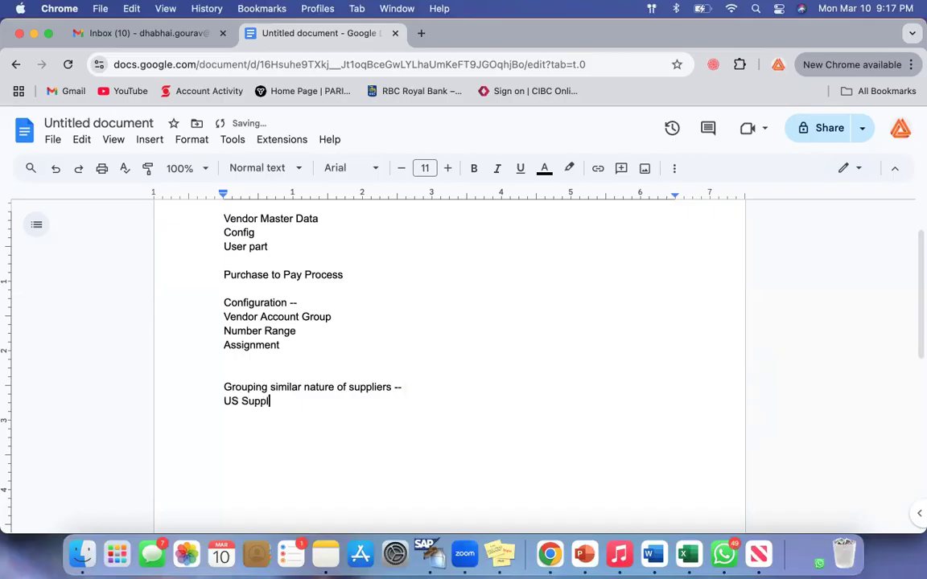
{"action": "type", "text": "iers Group - Us00"}
{"action": "key", "text": "BackSpace"}
{"action": "key", "text": "BackSpace"}
{"action": "key", "text": "BackSpace"}
{"action": "key", "text": "BackSpace"}
{"action": "type", "text": "S00"}
{"action": "key", "text": "Return"}
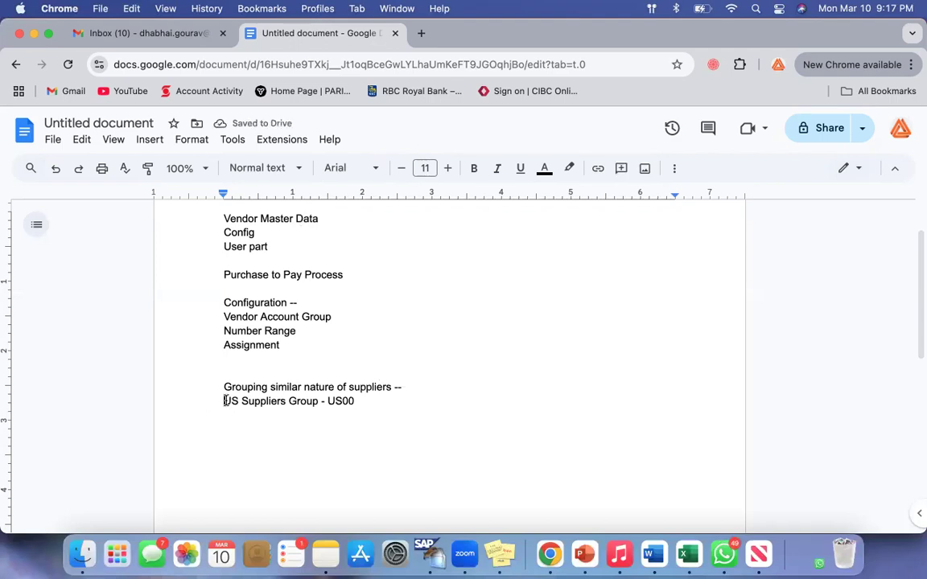
Add the entry "Local Suppliers Group - LS00" below the US Suppliers Group line
{"action": "left_click_drag", "start_coordinate": [225, 401], "coordinate": [373, 407]}
{"action": "left_click", "coordinate": [395, 403]}
{"action": "key", "text": "Return"}
{"action": "type", "text": "Local Su"}
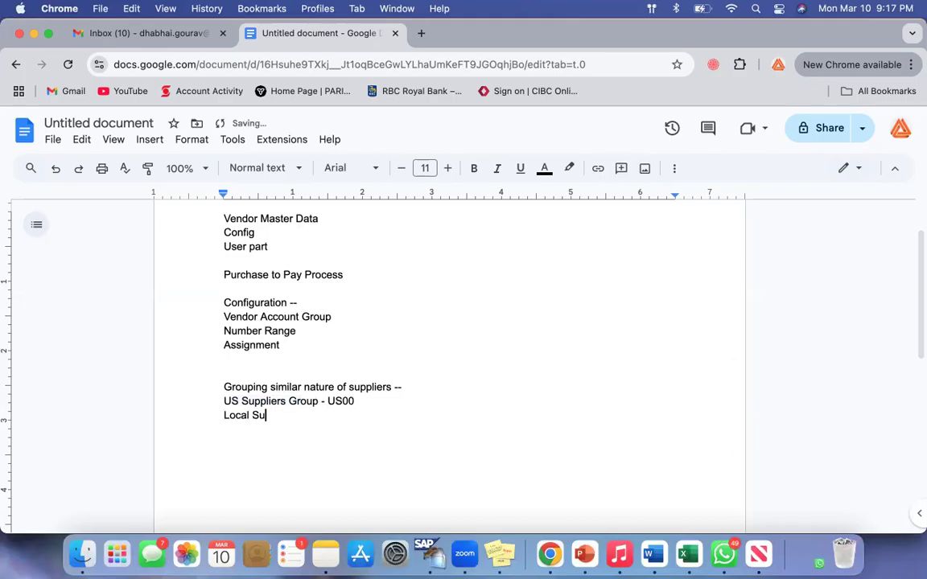
{"action": "type", "text": "ppliers Group - LS00"}
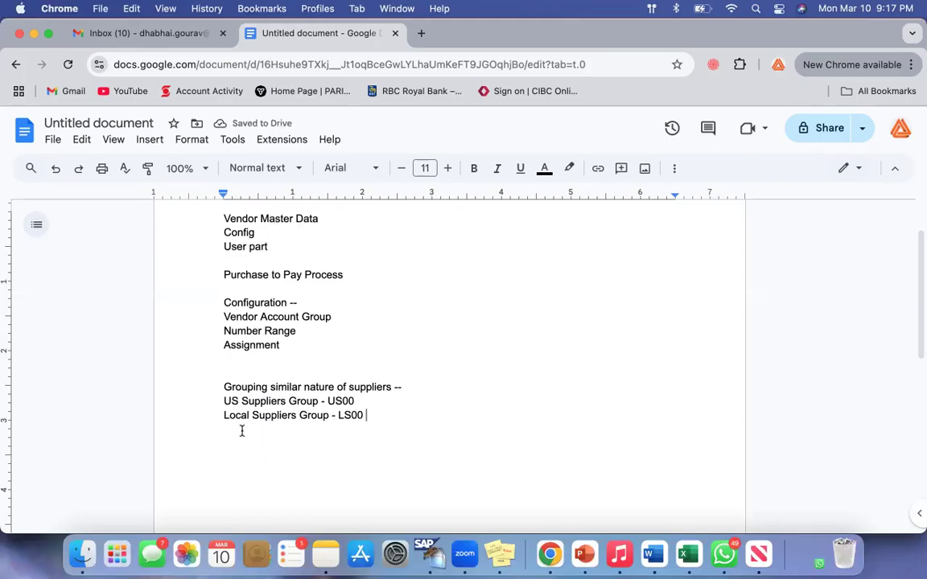
{"action": "left_click_drag", "start_coordinate": [224, 415], "coordinate": [385, 416]}
{"action": "left_click", "coordinate": [386, 415]}
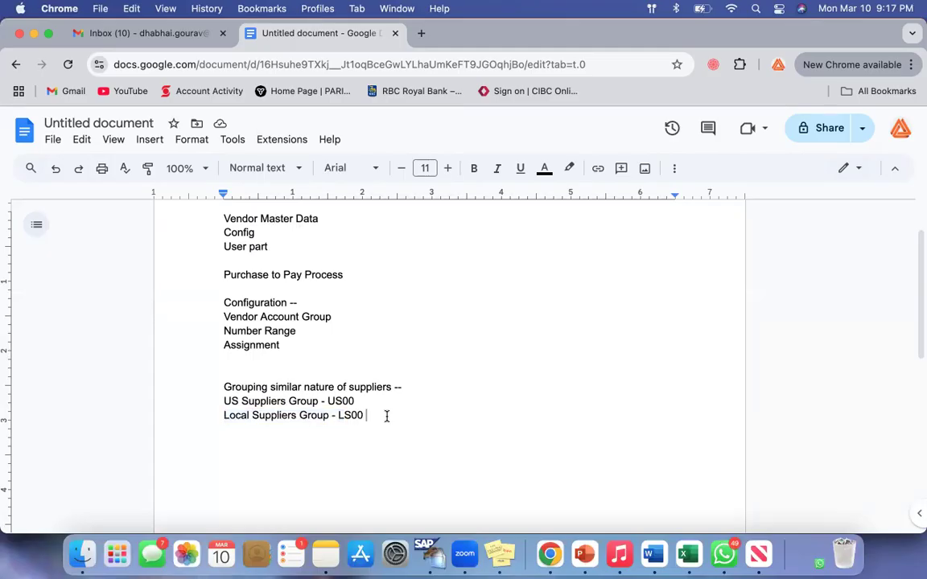
{"action": "left_click_drag", "start_coordinate": [228, 416], "coordinate": [329, 415]}
{"action": "left_click", "coordinate": [395, 416]}
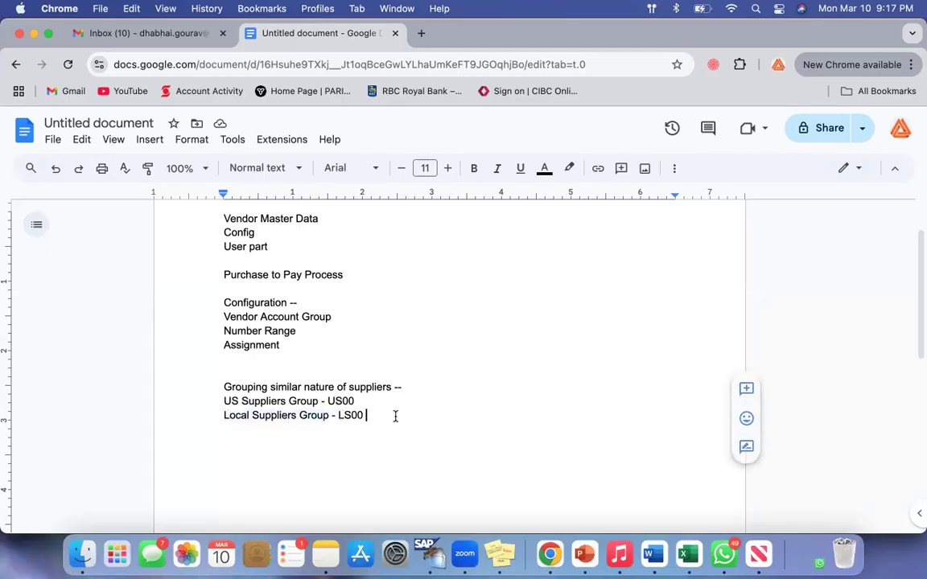
Add the correctly spelled entry "Chinese Suppliers Group - CS00" below the Local Suppliers Group line
{"action": "key", "text": "Return"}
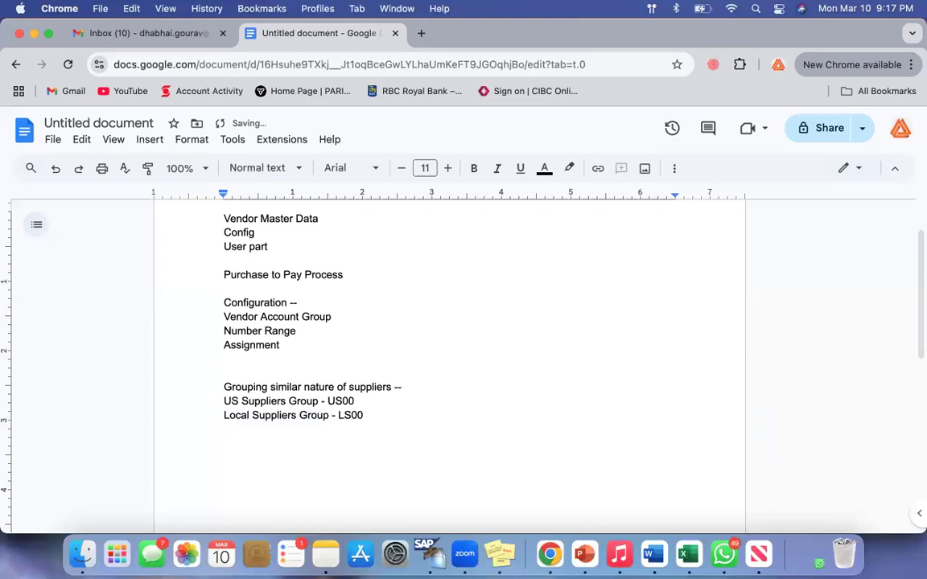
{"action": "type", "text": "Chineses Suppliers Group - CS00"}
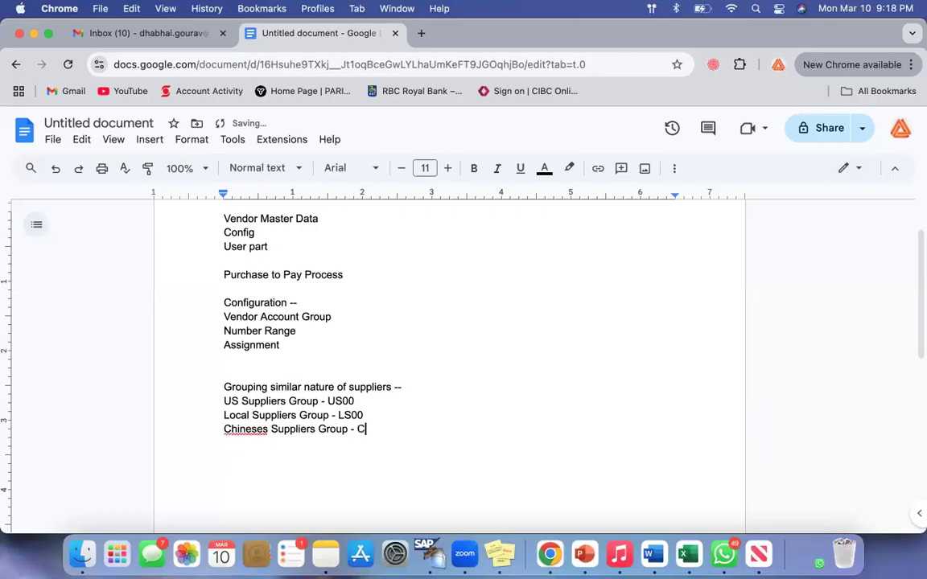
{"action": "left_click", "coordinate": [252, 429]}
{"action": "left_click", "coordinate": [252, 412]}
{"action": "left_click", "coordinate": [230, 428]}
{"action": "left_click", "coordinate": [438, 429], "text": "shift"}
{"action": "left_click", "coordinate": [439, 430]}
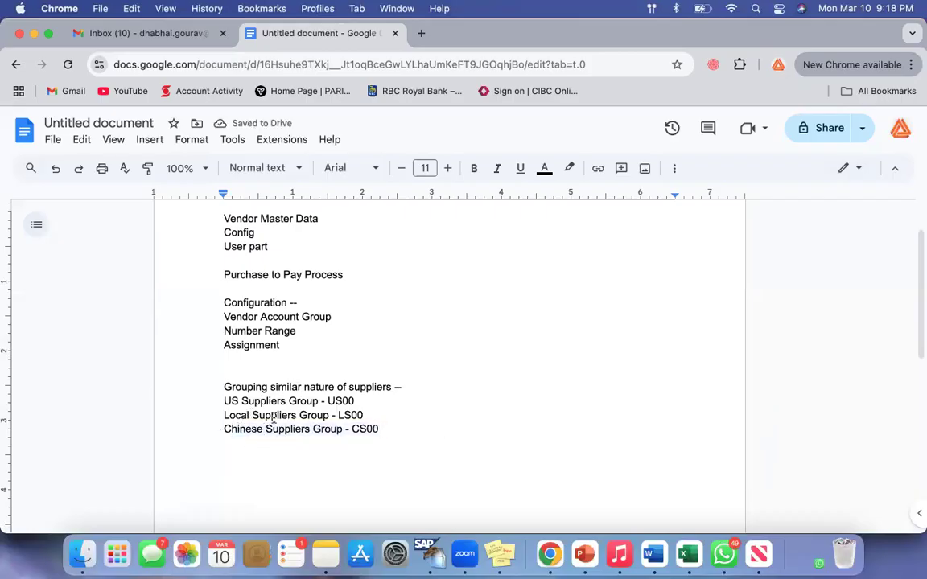
{"action": "left_click_drag", "start_coordinate": [232, 428], "coordinate": [422, 428]}
{"action": "left_click", "coordinate": [424, 428]}
{"action": "left_click_drag", "start_coordinate": [266, 429], "coordinate": [363, 473]}
{"action": "left_click", "coordinate": [363, 473]}
{"action": "left_click_drag", "start_coordinate": [232, 401], "coordinate": [424, 472]}
{"action": "scroll", "coordinate": [424, 471], "scroll_direction": "up", "scroll_amount": 1}
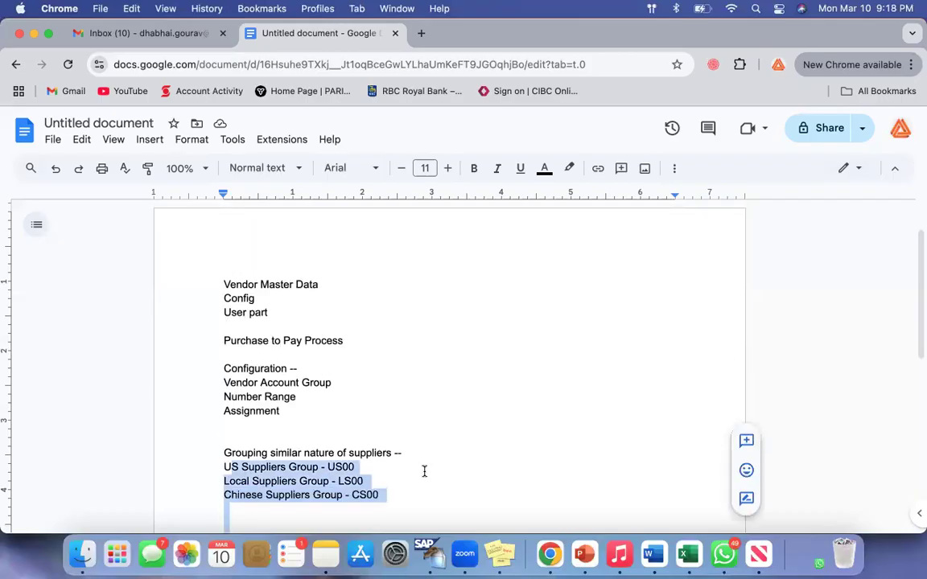
{"action": "triple_click", "coordinate": [226, 384]}
{"action": "left_click", "coordinate": [478, 483]}
{"action": "scroll", "coordinate": [478, 484], "scroll_direction": "down", "scroll_amount": 3}
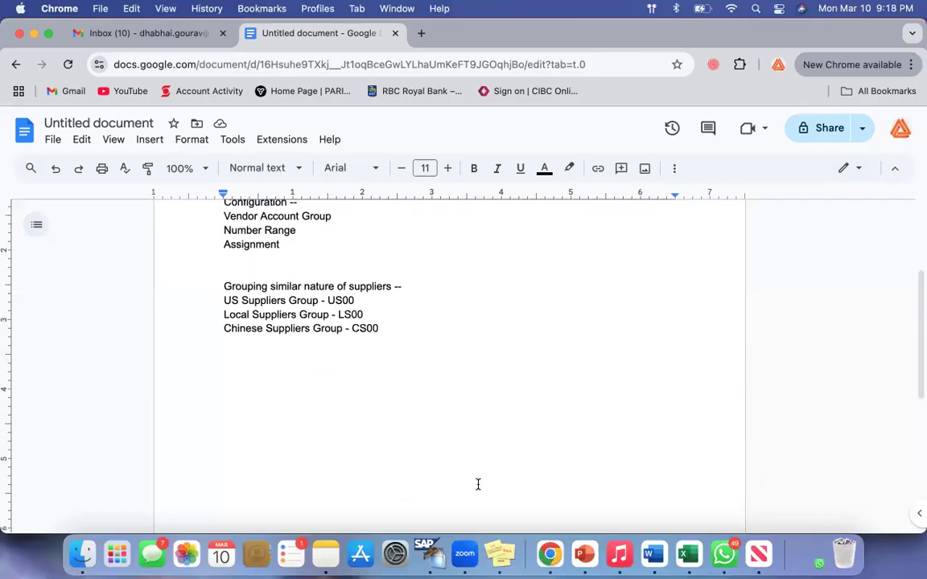
Append "- Number Range 101-200" to the US Suppliers Group line and insert a blank line beneath it
{"action": "key", "text": "Return"}
{"action": "key", "text": "Return"}
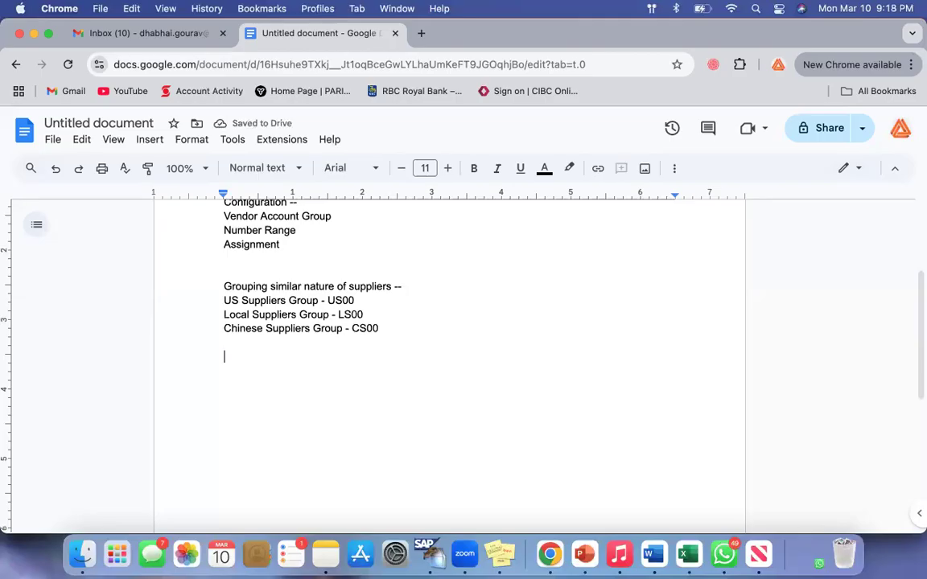
{"action": "scroll", "coordinate": [290, 268], "scroll_direction": "up", "scroll_amount": 2}
{"action": "left_click_drag", "start_coordinate": [231, 276], "coordinate": [304, 276]}
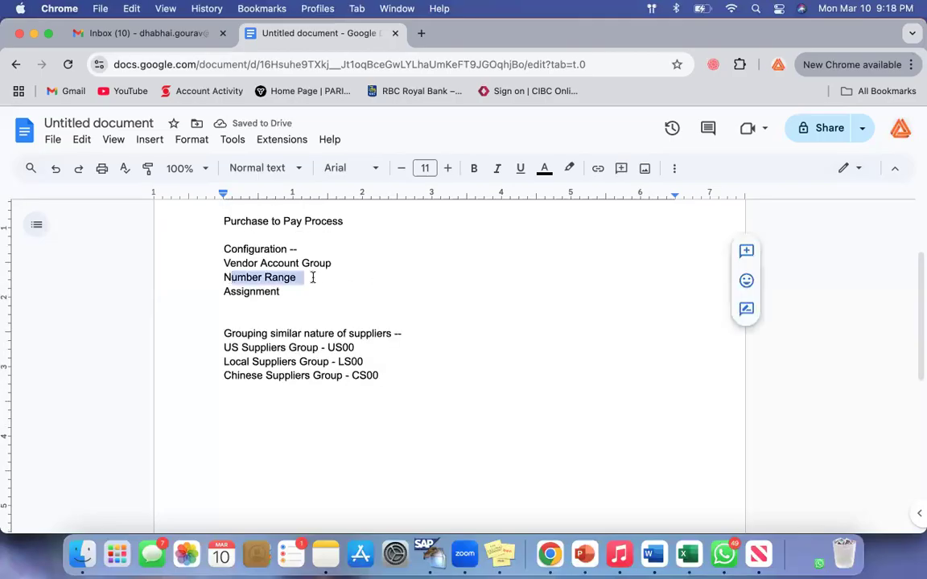
{"action": "left_click_drag", "start_coordinate": [224, 347], "coordinate": [407, 391]}
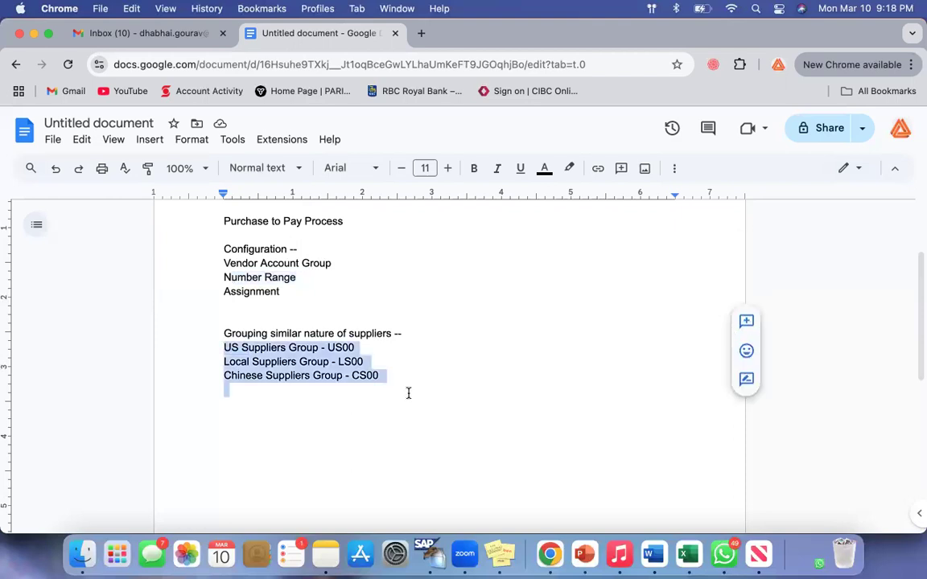
{"action": "left_click", "coordinate": [324, 437]}
{"action": "left_click", "coordinate": [383, 346]}
{"action": "type", "text": "- Number Range"}
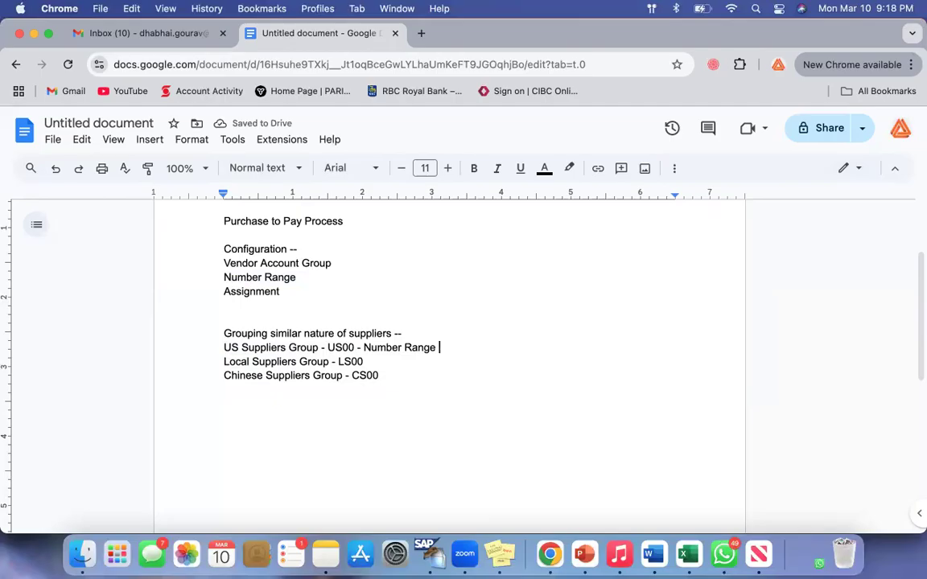
{"action": "type", "text": " 101-200"}
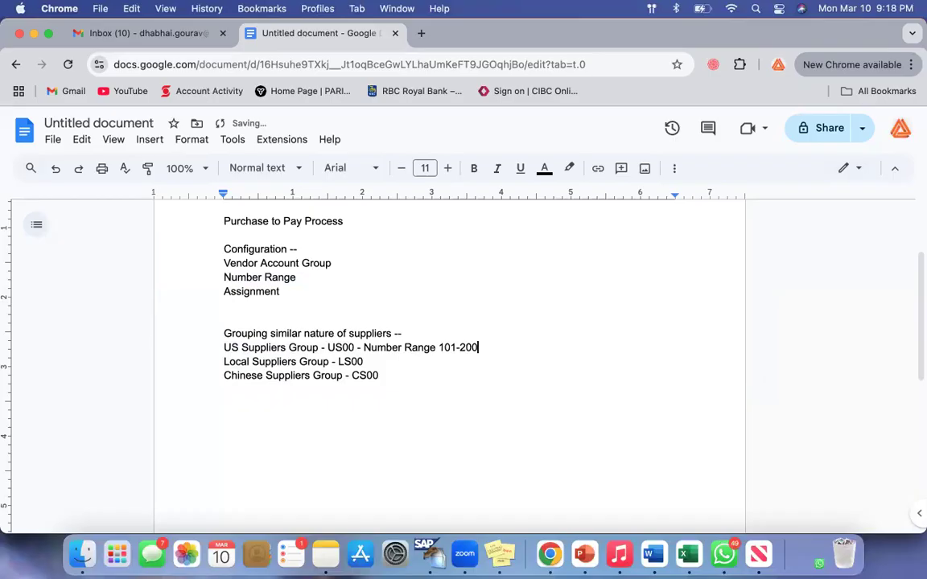
{"action": "key", "text": "Return"}
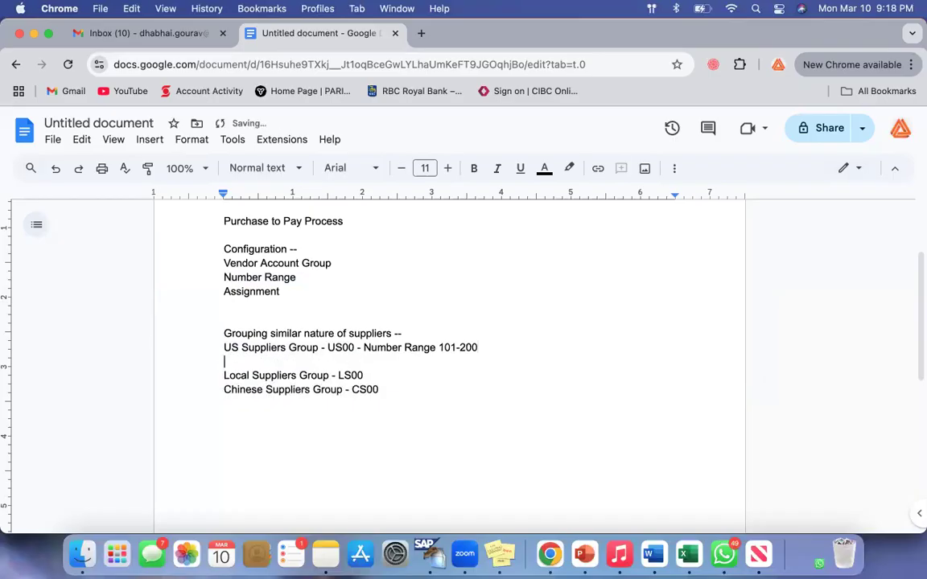
{"action": "left_click_drag", "start_coordinate": [231, 347], "coordinate": [315, 346]}
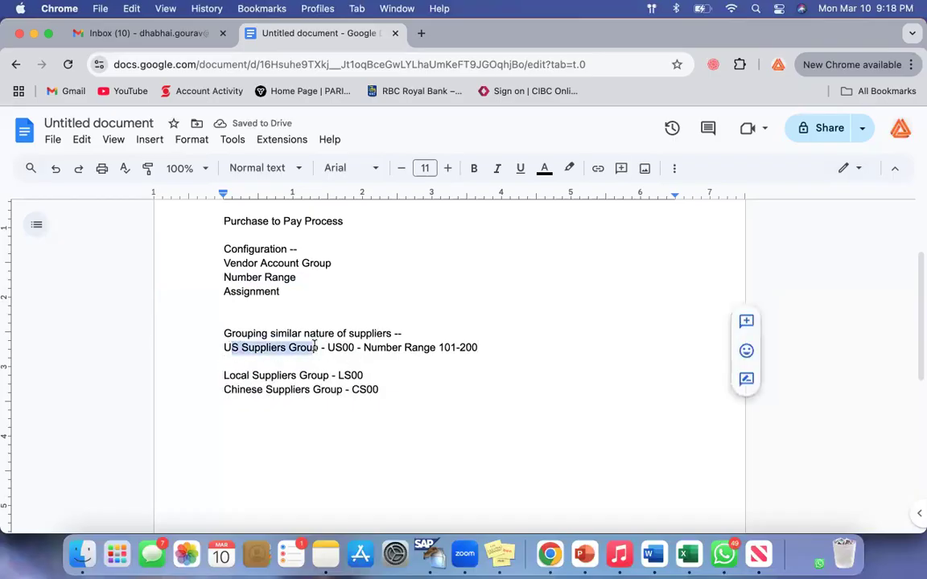
{"action": "left_click", "coordinate": [479, 348]}
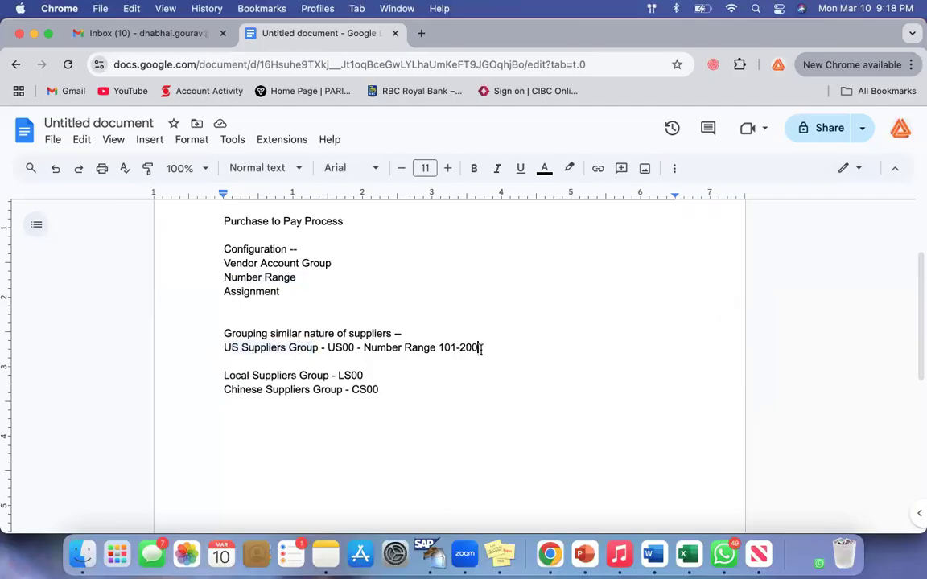
Insert another blank line beneath the US Suppliers Group line and add the supplier entry "Walmart" directly under that group
{"action": "left_click_drag", "start_coordinate": [231, 347], "coordinate": [314, 348]}
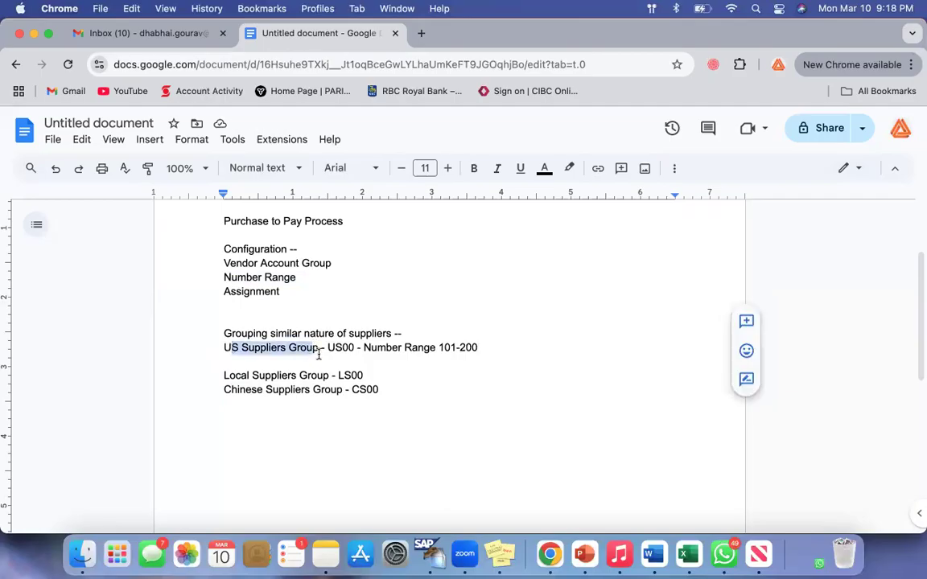
{"action": "left_click", "coordinate": [498, 345]}
{"action": "key", "text": "Return"}
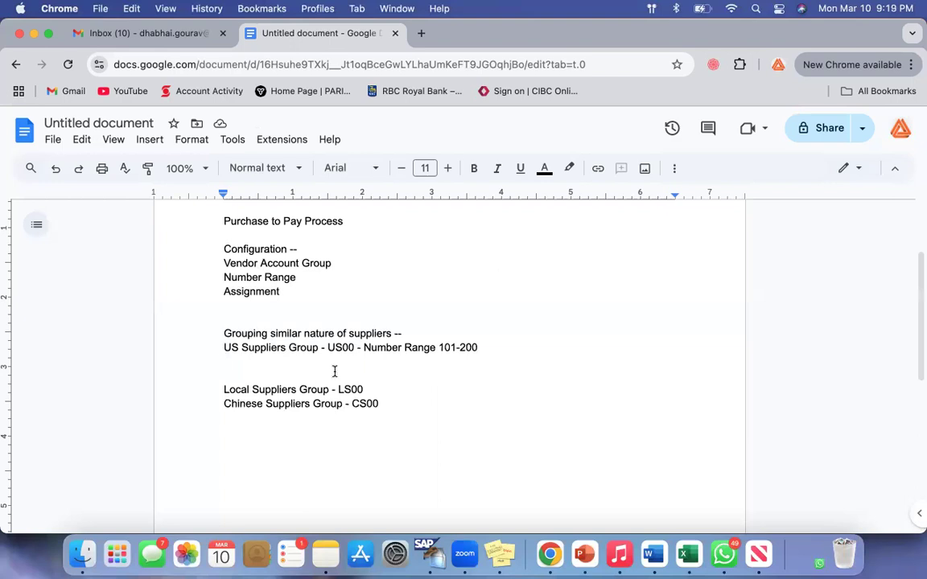
{"action": "left_click_drag", "start_coordinate": [226, 350], "coordinate": [318, 348]}
{"action": "left_click", "coordinate": [254, 364]}
{"action": "left_click_drag", "start_coordinate": [369, 348], "coordinate": [487, 347]}
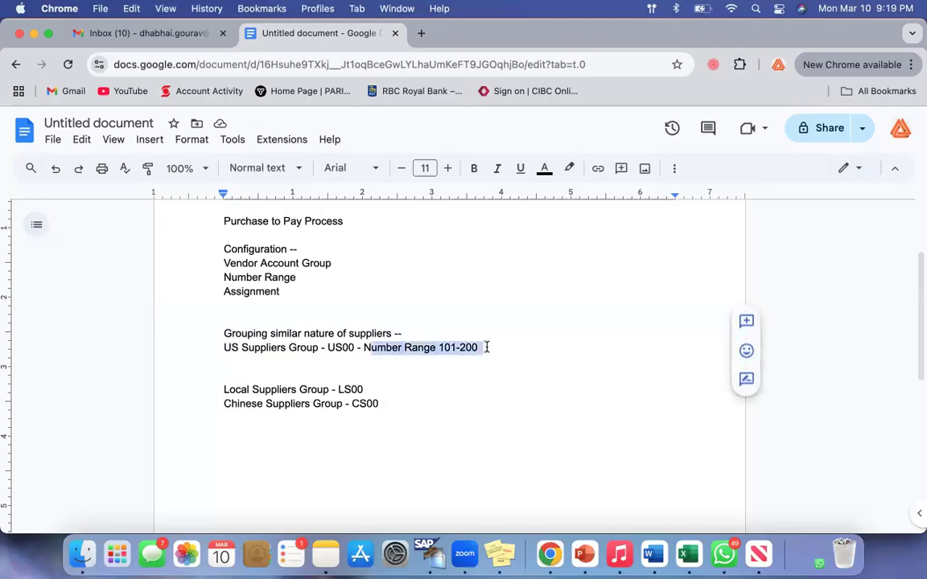
{"action": "left_click_drag", "start_coordinate": [223, 347], "coordinate": [318, 348]}
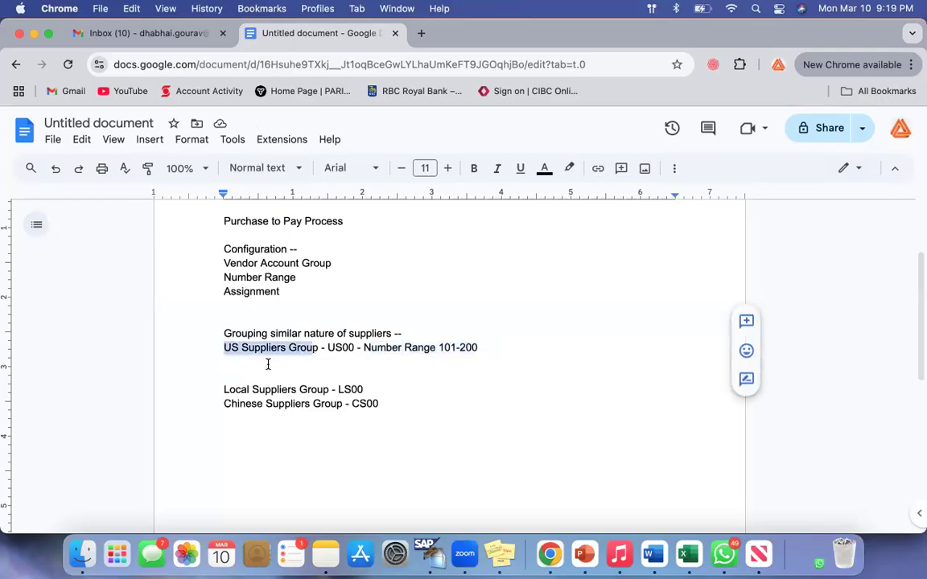
{"action": "left_click", "coordinate": [268, 364]}
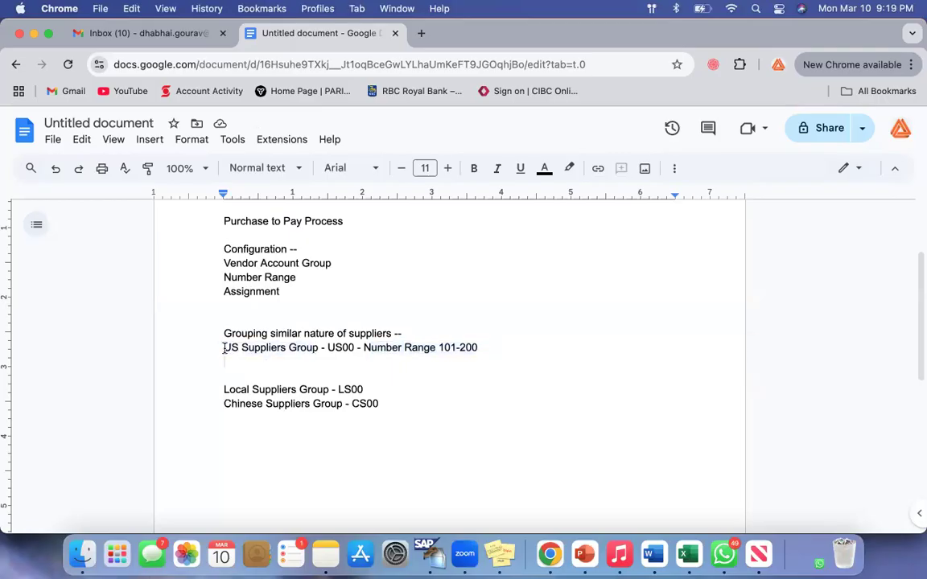
{"action": "left_click_drag", "start_coordinate": [223, 348], "coordinate": [318, 348]}
{"action": "left_click", "coordinate": [254, 362]}
{"action": "type", "text": "Walmart -"}
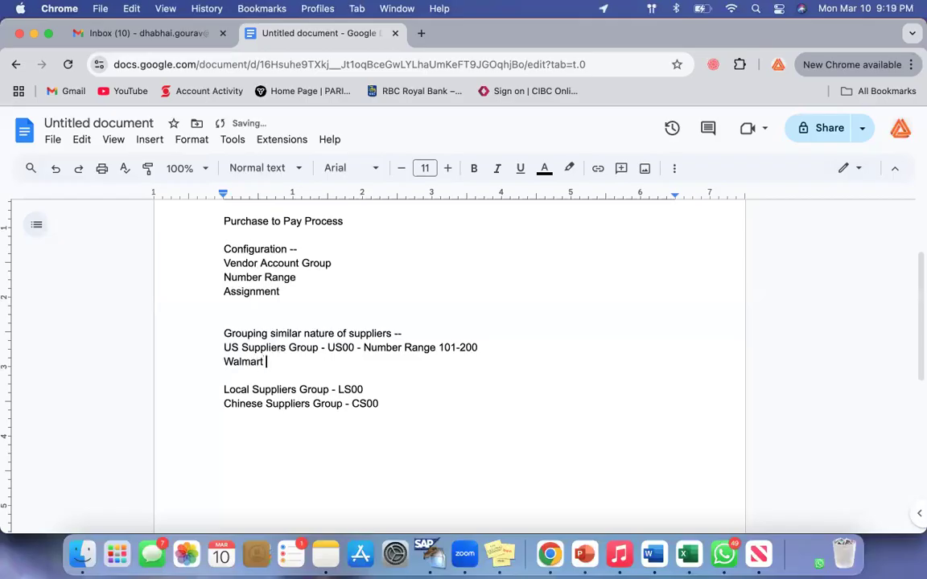
Remove the trailing dash after Walmart, prefix the entry with the number 101, and start a new line below it
{"action": "left_click_drag", "start_coordinate": [224, 362], "coordinate": [283, 362]}
{"action": "left_click", "coordinate": [283, 362]}
{"action": "key", "text": "BackSpace"}
{"action": "key", "text": "BackSpace"}
{"action": "key", "text": "BackSpace"}
{"action": "left_click", "coordinate": [223, 362]}
{"action": "type", "text": "101"}
{"action": "left_click", "coordinate": [286, 362]}
{"action": "key", "text": "Return"}
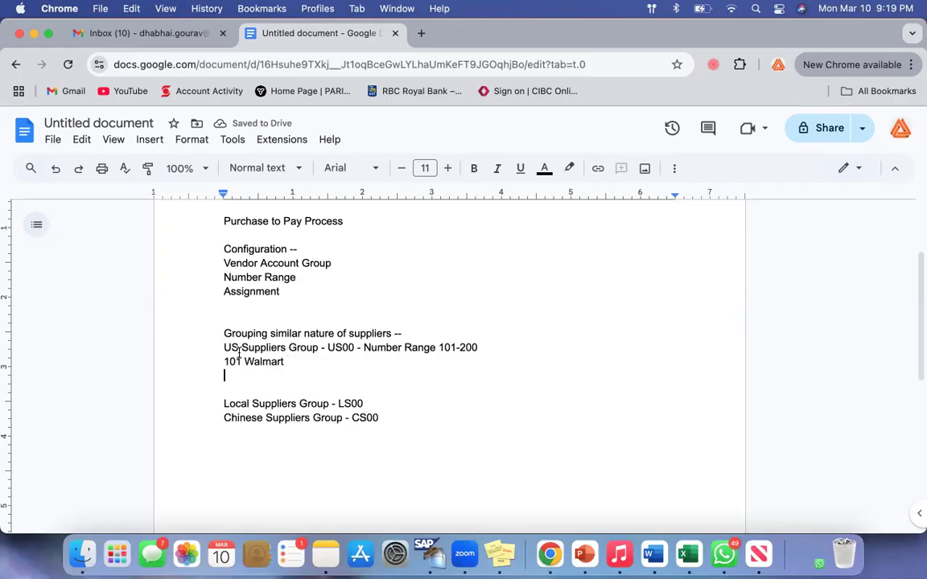
Add the number 102 on the line below the Walmart entry in the US Suppliers Group
{"action": "left_click_drag", "start_coordinate": [313, 345], "coordinate": [241, 346]}
{"action": "left_click", "coordinate": [250, 375]}
{"action": "type", "text": "102"}
{"action": "left_click_drag", "start_coordinate": [225, 346], "coordinate": [347, 348]}
{"action": "left_click", "coordinate": [379, 377]}
{"action": "left_click_drag", "start_coordinate": [240, 351], "coordinate": [316, 347]}
{"action": "left_click", "coordinate": [348, 381]}
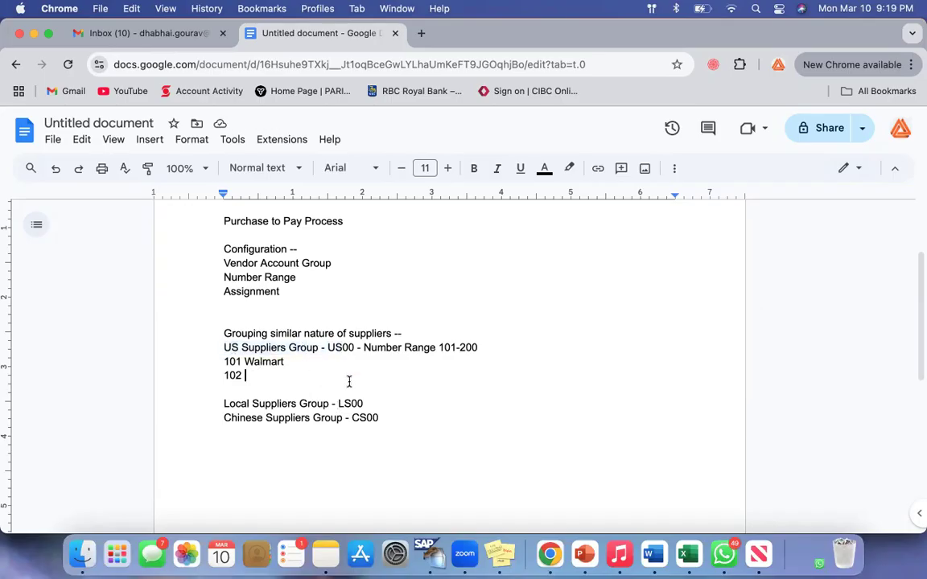
{"action": "left_click_drag", "start_coordinate": [372, 346], "coordinate": [427, 358]}
{"action": "left_click", "coordinate": [362, 362]}
Append "- Number Range 201-300" to the Local Suppliers Group line and insert a blank line beneath it
{"action": "scroll", "coordinate": [362, 363], "scroll_direction": "down", "scroll_amount": 3}
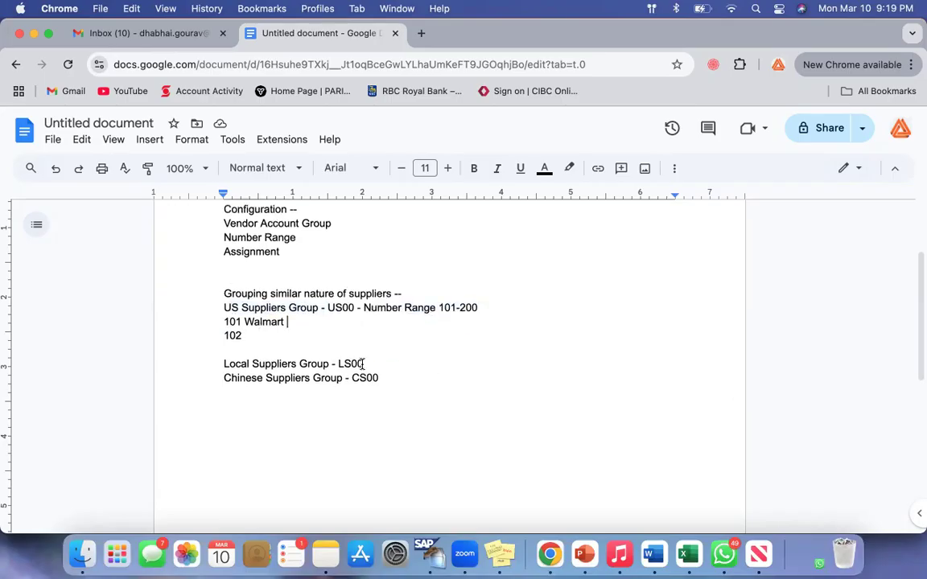
{"action": "left_click", "coordinate": [390, 325]}
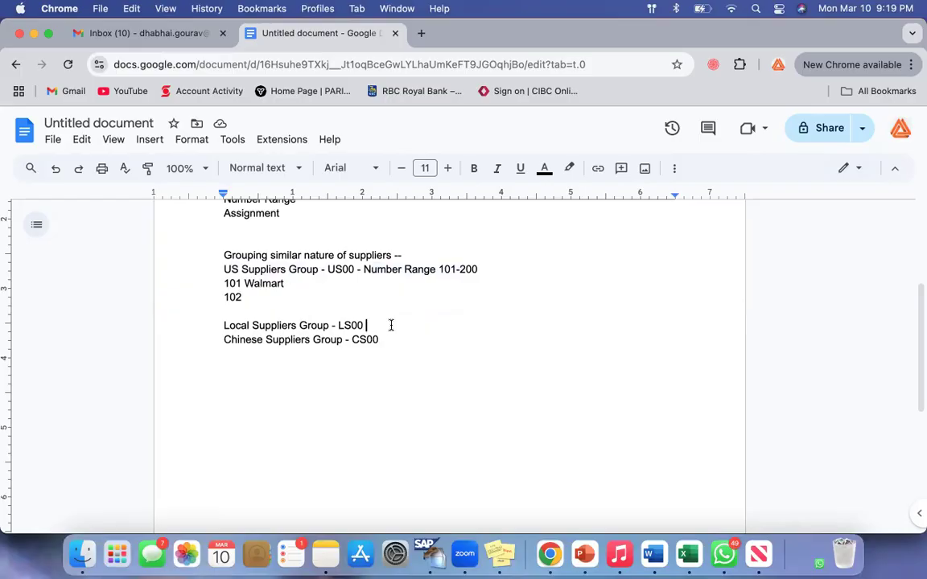
{"action": "type", "text": "- Number Range 201-300"}
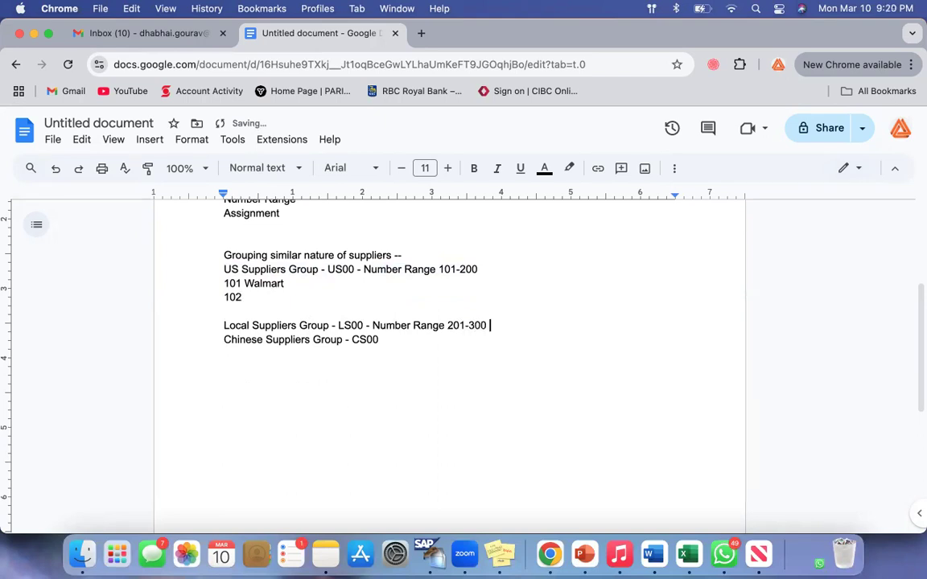
{"action": "key", "text": "Return"}
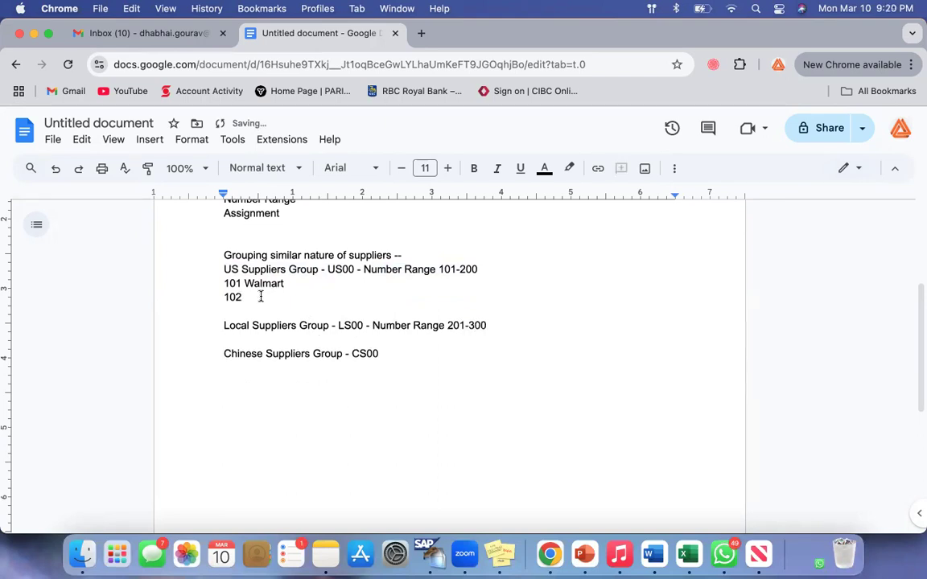
Add the supplier entry "CGI" beneath the Local Suppliers Group line, followed by a blank line
{"action": "left_click_drag", "start_coordinate": [228, 325], "coordinate": [386, 325]}
{"action": "left_click", "coordinate": [297, 341]}
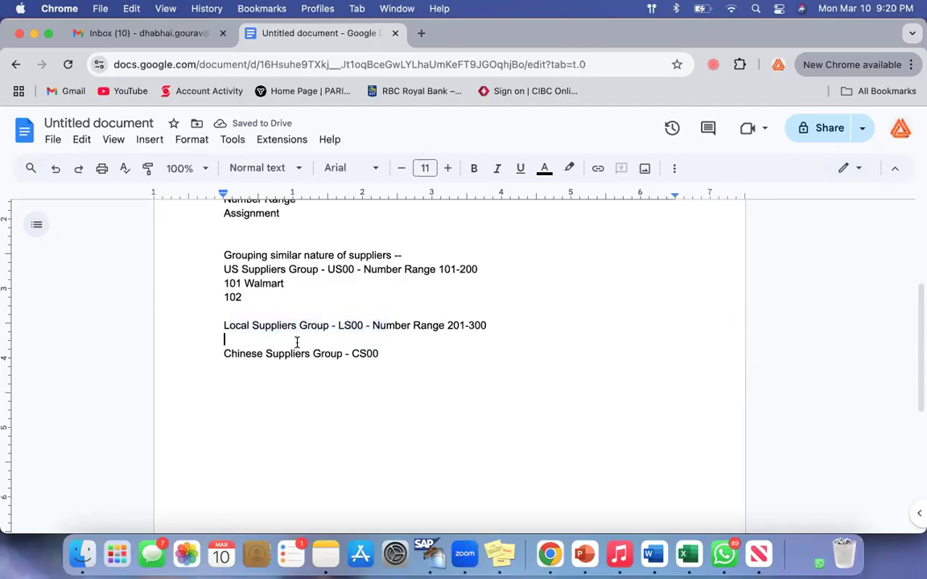
{"action": "type", "text": "CGI"}
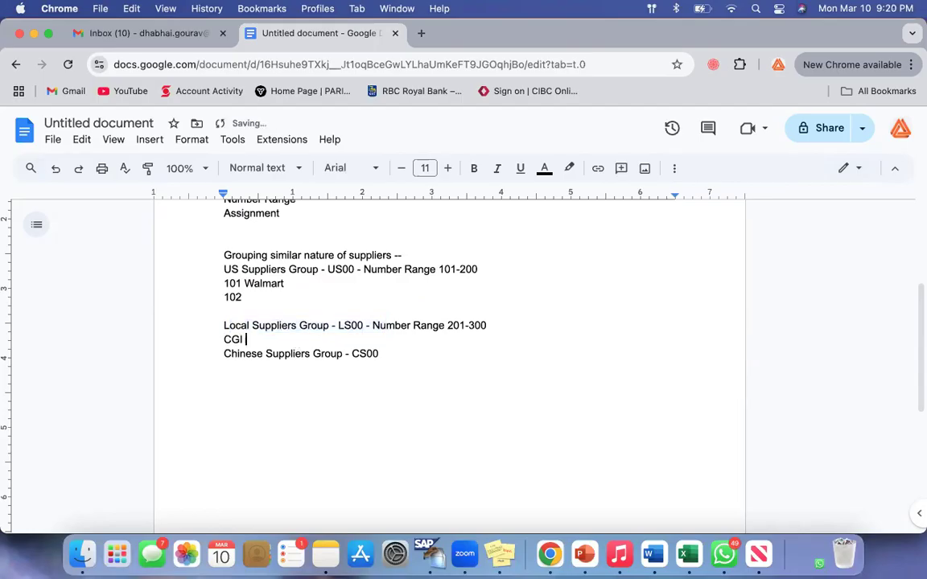
{"action": "key", "text": "Return"}
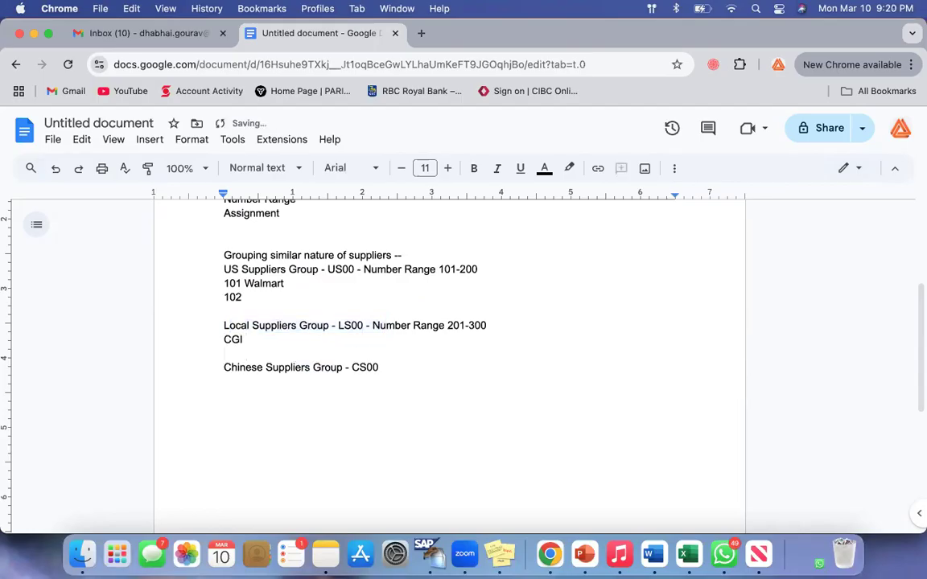
Prefix the CGI entry with the number 203
{"action": "key", "text": "Up"}
{"action": "left_click_drag", "start_coordinate": [243, 340], "coordinate": [277, 340]}
{"action": "left_click", "coordinate": [278, 340]}
{"action": "left_click", "coordinate": [222, 337]}
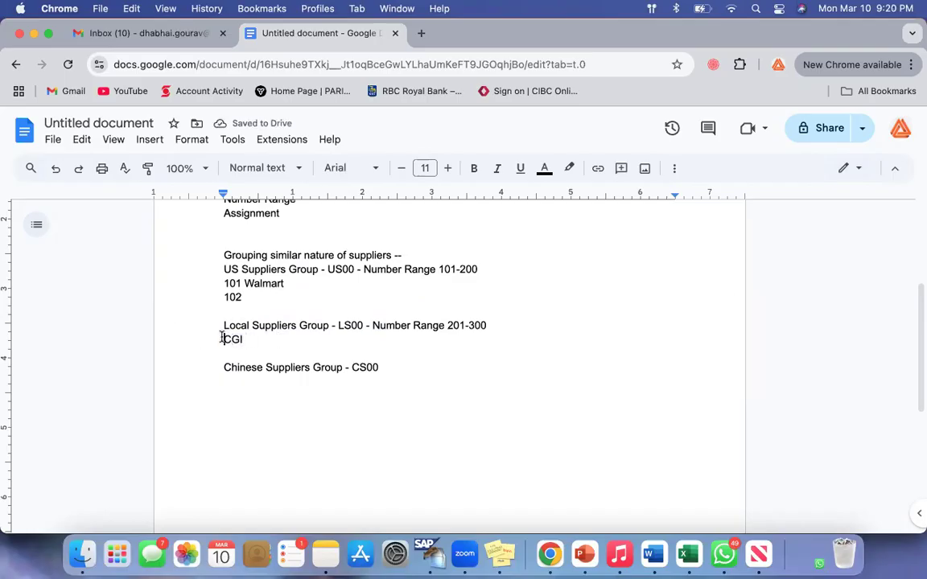
{"action": "type", "text": "103"}
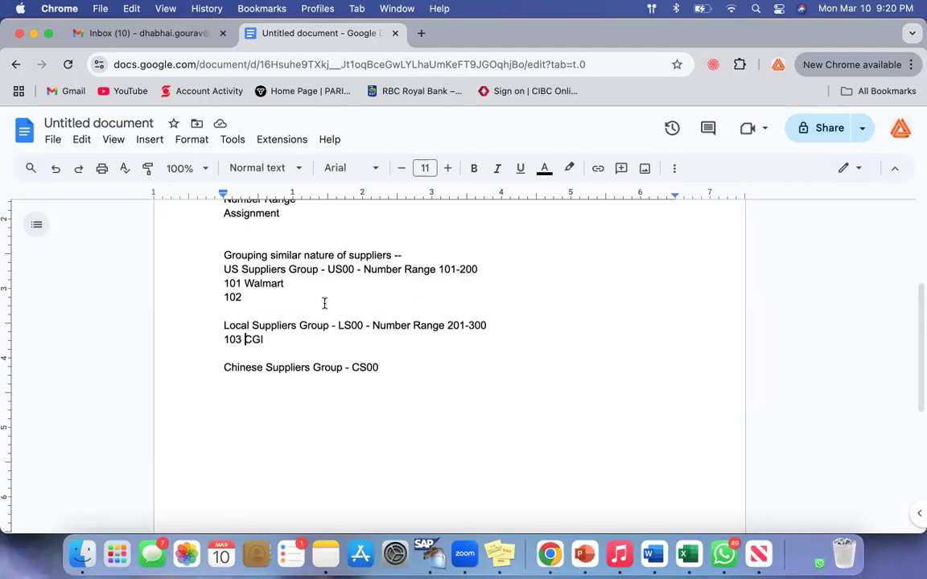
{"action": "left_click", "coordinate": [228, 341]}
{"action": "key", "text": "BackSpace"}
{"action": "type", "text": "2"}
{"action": "left_click", "coordinate": [307, 355]}
Review the US Suppliers Group line and its number range against the entries listed beneath it
{"action": "left_click_drag", "start_coordinate": [372, 269], "coordinate": [472, 272]}
{"action": "left_click", "coordinate": [224, 270]}
{"action": "left_click", "coordinate": [302, 283], "text": "shift"}
{"action": "left_click", "coordinate": [303, 285]}
{"action": "left_click_drag", "start_coordinate": [364, 270], "coordinate": [477, 269]}
{"action": "left_click", "coordinate": [443, 298]}
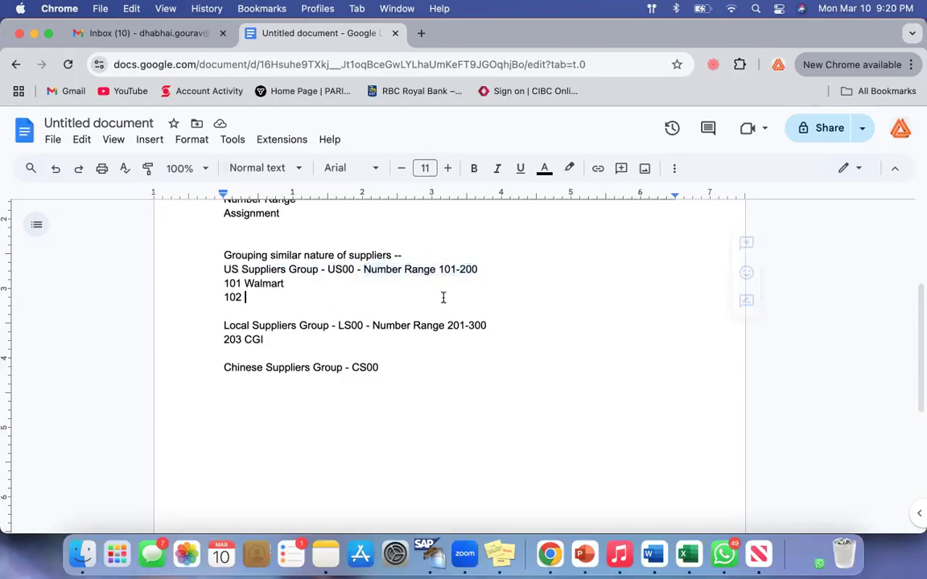
{"action": "left_click_drag", "start_coordinate": [231, 269], "coordinate": [310, 270]}
{"action": "left_click", "coordinate": [344, 309]}
{"action": "left_click_drag", "start_coordinate": [225, 270], "coordinate": [310, 270]}
{"action": "left_click", "coordinate": [298, 295]}
{"action": "left_click_drag", "start_coordinate": [438, 270], "coordinate": [482, 270]}
{"action": "left_click", "coordinate": [379, 296]}
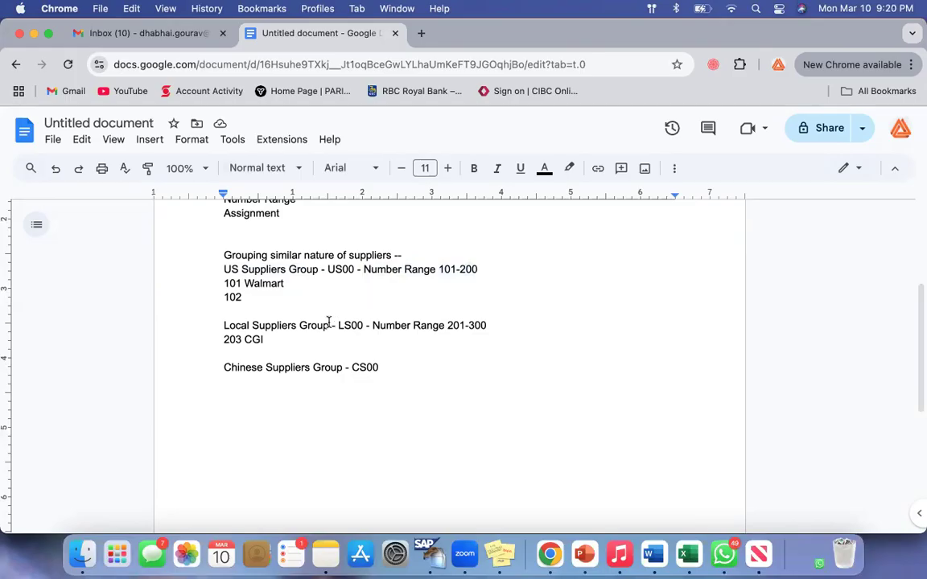
Review the Local Suppliers Group line and its number range against the CGI entry beneath it
{"action": "left_click_drag", "start_coordinate": [329, 325], "coordinate": [239, 325]}
{"action": "left_click_drag", "start_coordinate": [385, 325], "coordinate": [505, 325]}
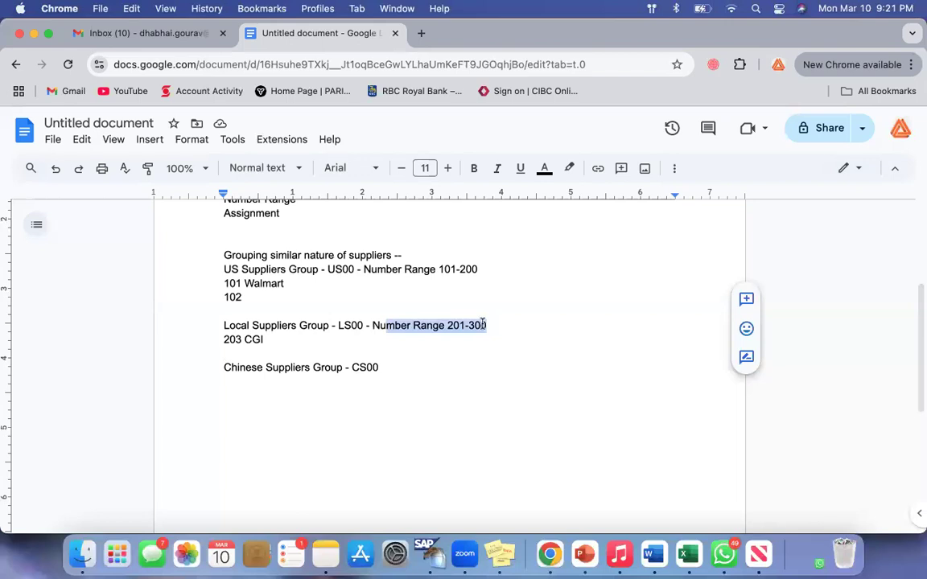
{"action": "triple_click", "coordinate": [216, 339]}
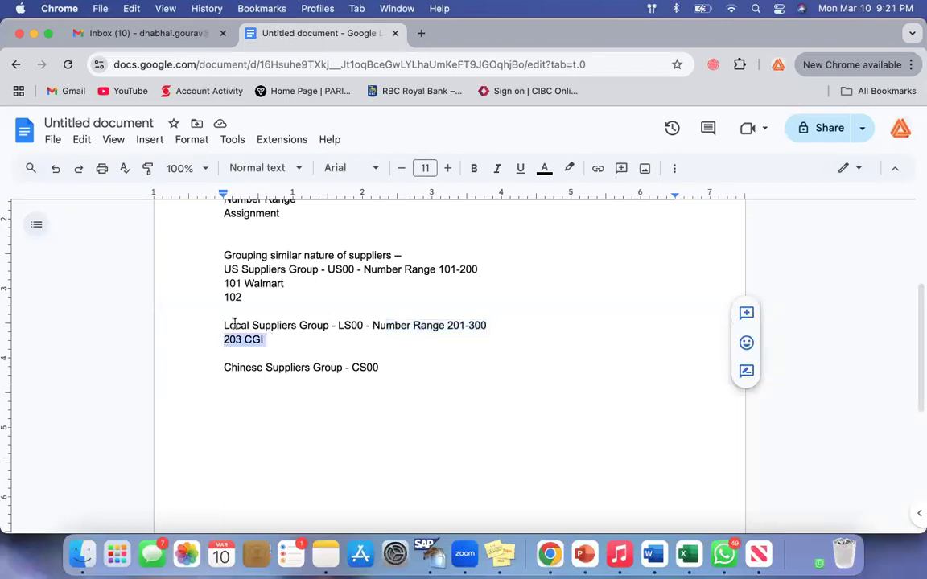
{"action": "left_click", "coordinate": [231, 325]}
{"action": "left_click", "coordinate": [314, 325], "text": "shift"}
{"action": "left_click", "coordinate": [314, 343]}
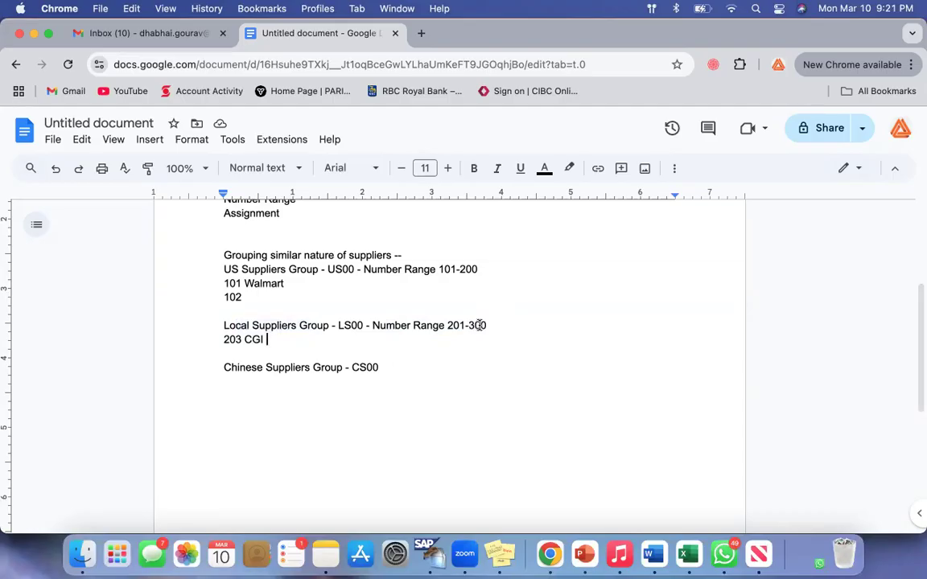
{"action": "left_click_drag", "start_coordinate": [483, 325], "coordinate": [413, 325]}
{"action": "left_click", "coordinate": [405, 344]}
{"action": "left_click_drag", "start_coordinate": [486, 325], "coordinate": [430, 325]}
{"action": "left_click", "coordinate": [384, 347]}
{"action": "left_click_drag", "start_coordinate": [484, 325], "coordinate": [434, 325]}
{"action": "left_click", "coordinate": [383, 344]}
Change the number in front of CGI to 201
{"action": "left_click_drag", "start_coordinate": [489, 325], "coordinate": [452, 325]}
{"action": "left_click", "coordinate": [242, 339]}
{"action": "key", "text": "BackSpace"}
{"action": "type", "text": "1"}
{"action": "left_click", "coordinate": [297, 338]}
Compare the US and Local Suppliers Group lines and their number ranges with the configuration topics listed above them
{"action": "left_click_drag", "start_coordinate": [224, 270], "coordinate": [458, 269]}
{"action": "left_click", "coordinate": [373, 321]}
{"action": "left_click_drag", "start_coordinate": [231, 269], "coordinate": [478, 268]}
{"action": "left_click", "coordinate": [228, 325]}
{"action": "left_click_drag", "start_coordinate": [469, 325], "coordinate": [223, 325]}
{"action": "left_click", "coordinate": [432, 363]}
{"action": "scroll", "coordinate": [433, 363], "scroll_direction": "up", "scroll_amount": 3}
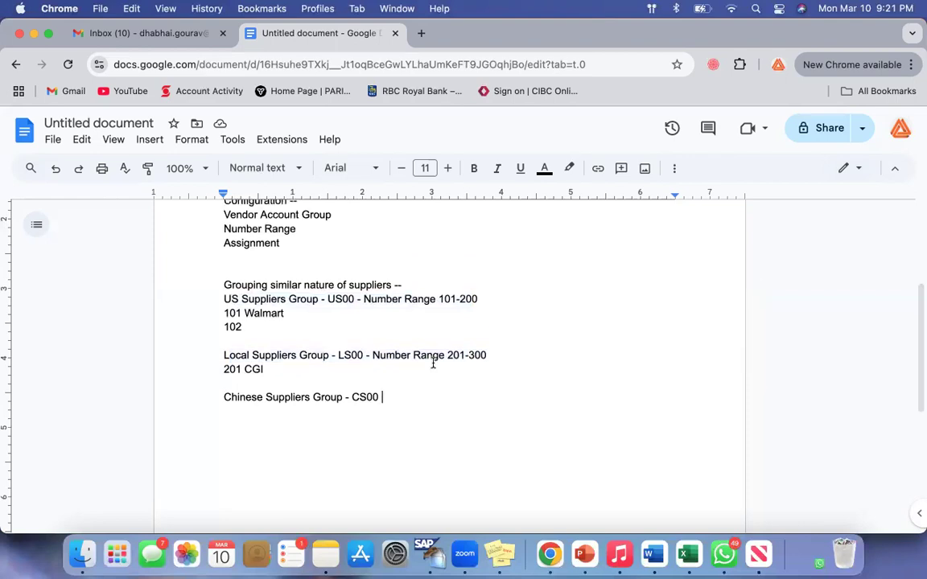
{"action": "left_click_drag", "start_coordinate": [226, 287], "coordinate": [303, 327]}
{"action": "left_click", "coordinate": [302, 327]}
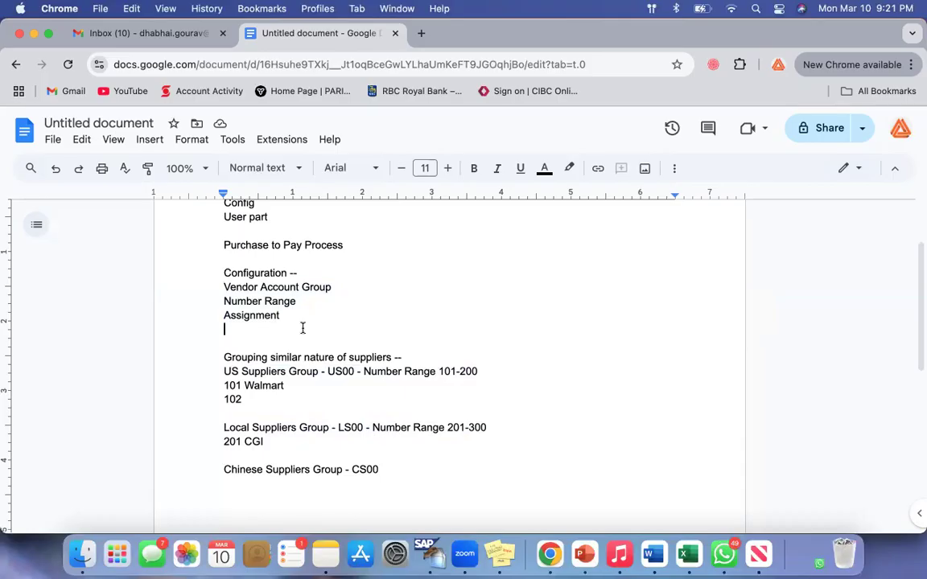
Switch to SAP GUI and try to log on to client 800 with a saved user ID and the account password
{"action": "left_click", "coordinate": [427, 554]}
{"action": "key", "text": "Down"}
{"action": "key", "text": "Down"}
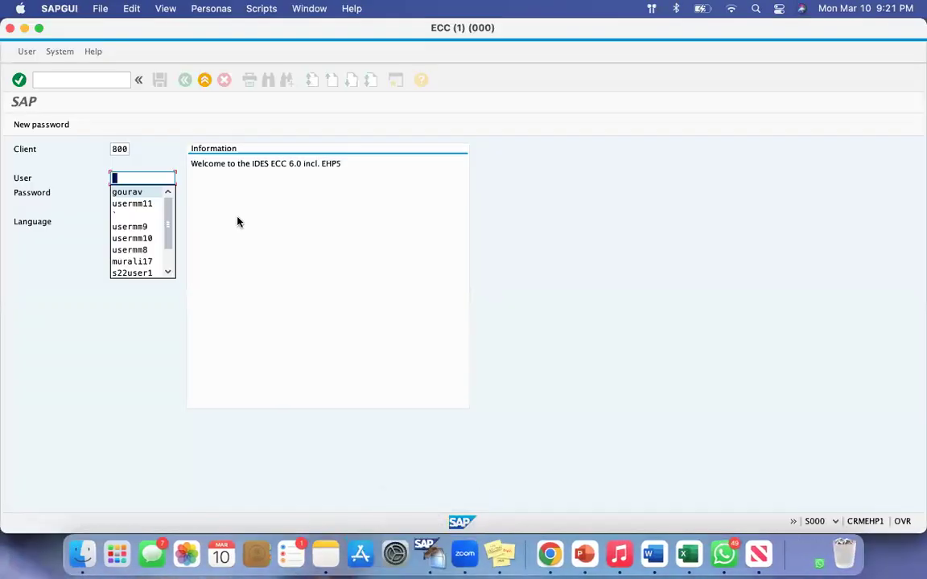
{"action": "key", "text": "Tab"}
{"action": "type", "text": "*******"}
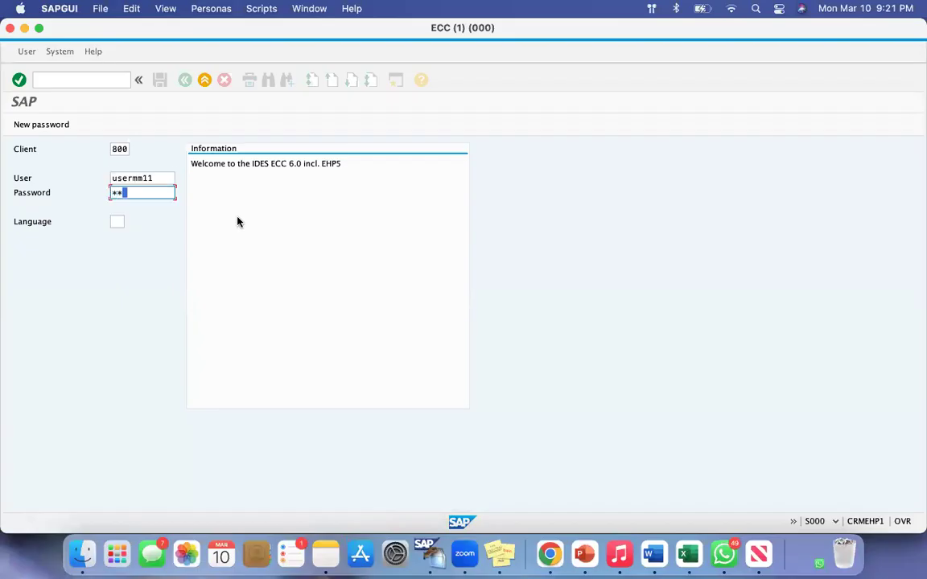
{"action": "key", "text": "Return"}
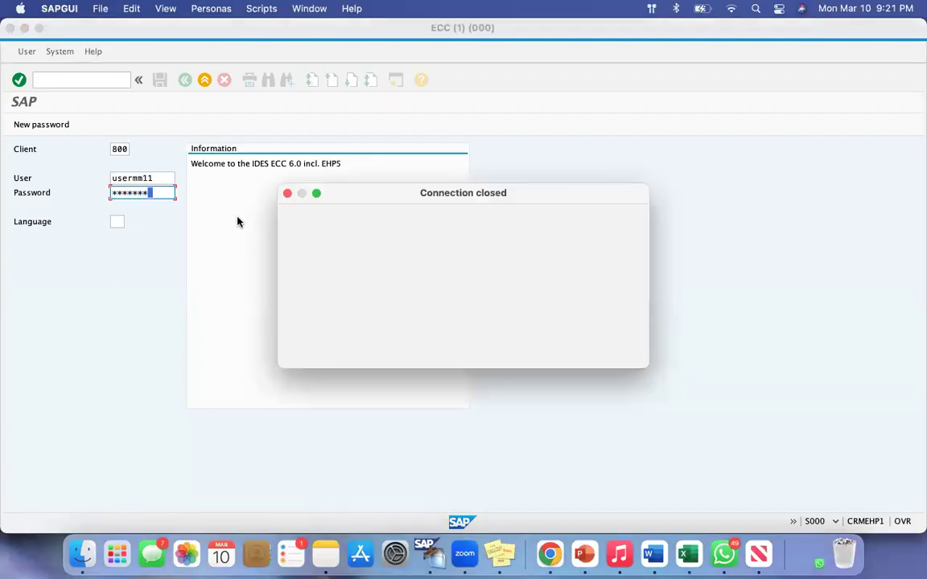
Reconnect to the MVoiSAP system and enlarge its logon window to fill the screen
{"action": "left_click", "coordinate": [449, 118]}
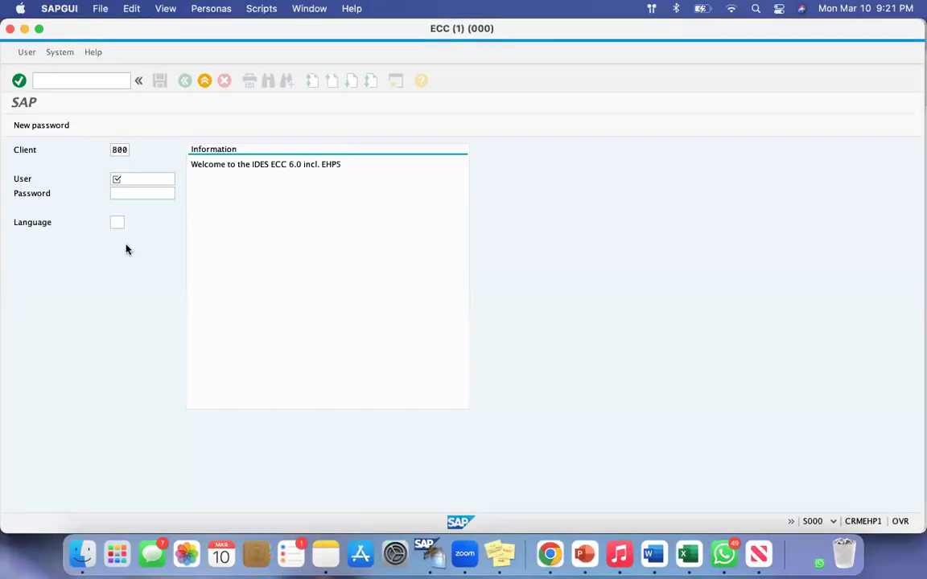
{"action": "left_click", "coordinate": [39, 29]}
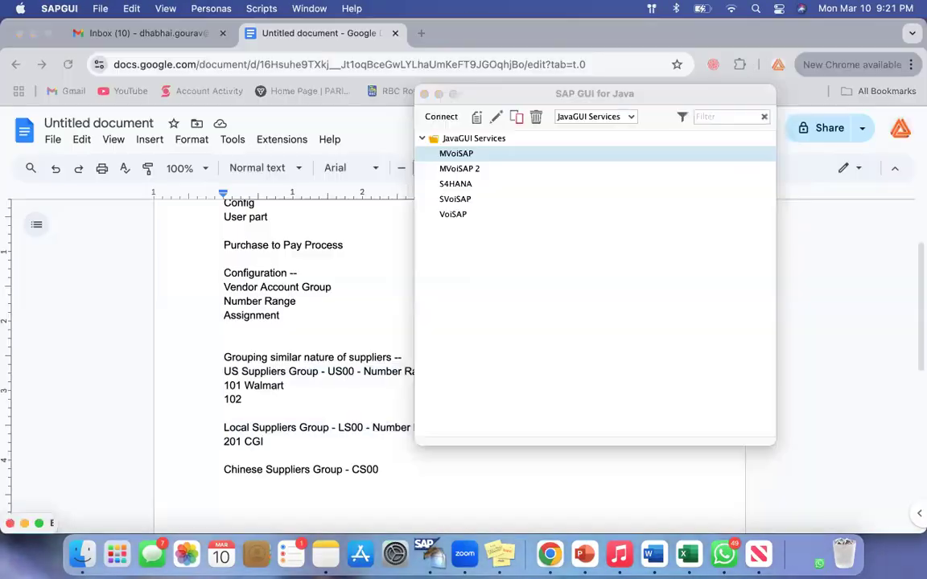
{"action": "left_click", "coordinate": [39, 522]}
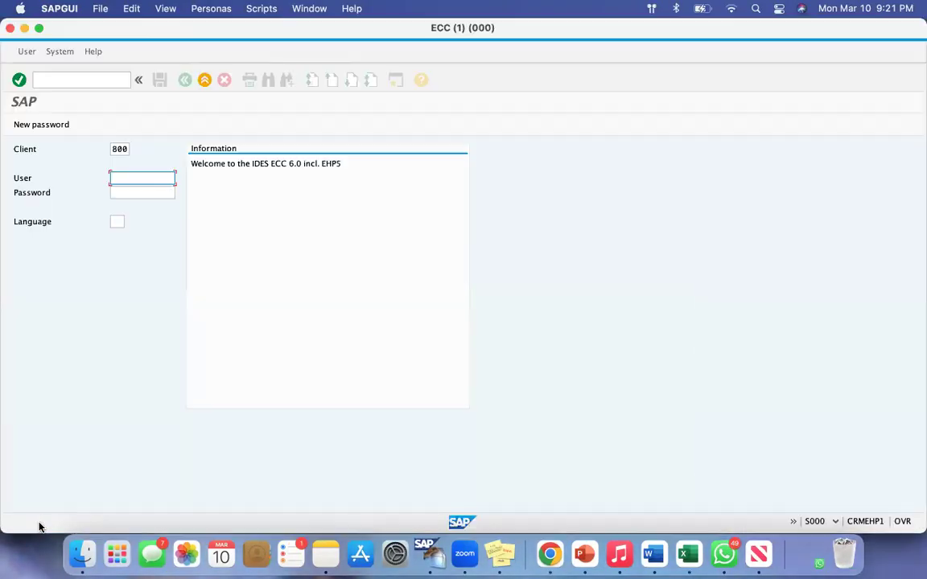
Log on to SAP client 800 by choosing another saved user ID and entering the account password
{"action": "key", "text": "Down"}
{"action": "key", "text": "Down"}
{"action": "key", "text": "Down"}
{"action": "key", "text": "Down"}
{"action": "key", "text": "Down"}
{"action": "key", "text": "Down"}
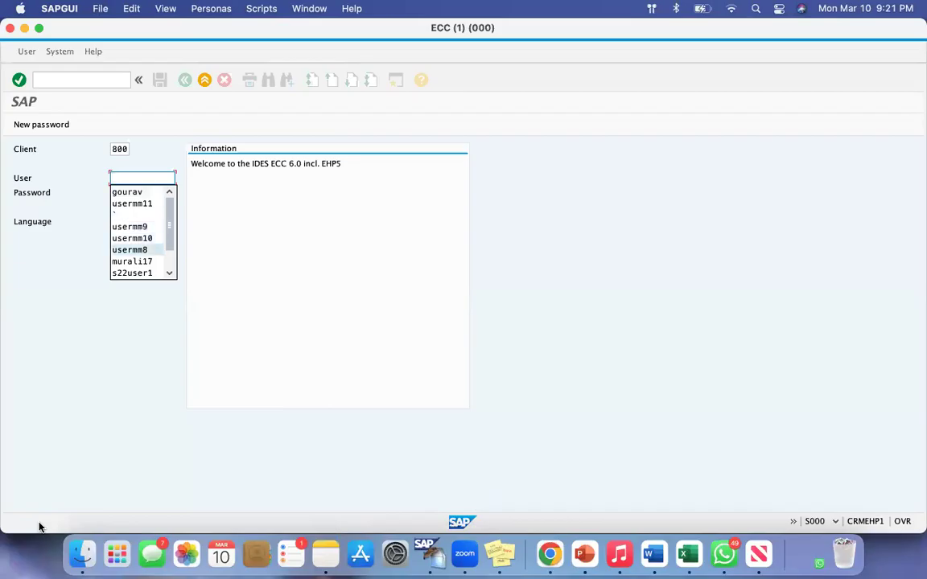
{"action": "key", "text": "Return"}
{"action": "key", "text": "Tab"}
{"action": "type", "text": "*******"}
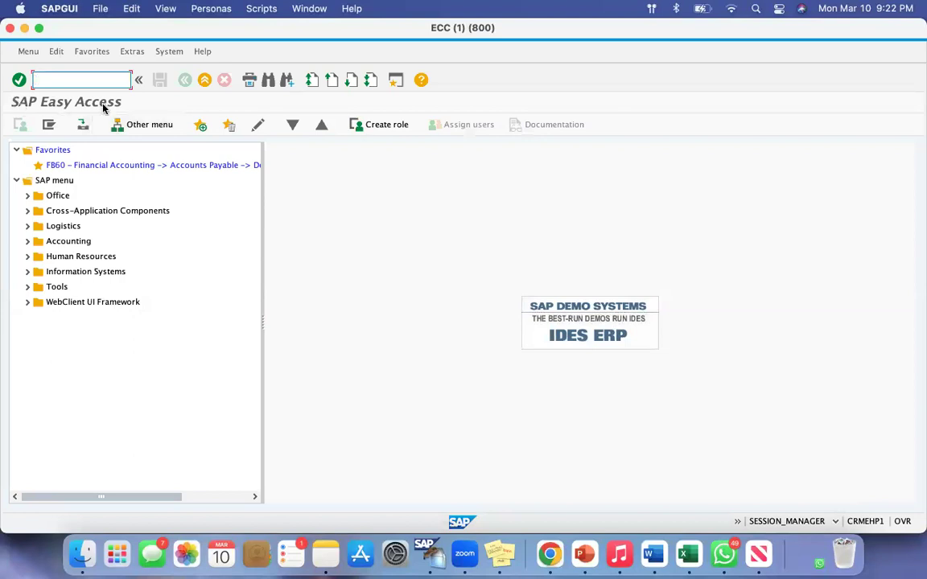
Run transaction SPRO and display the SAP Reference IMG
{"action": "left_click", "coordinate": [66, 82]}
{"action": "type", "text": "spro"}
{"action": "key", "text": "Return"}
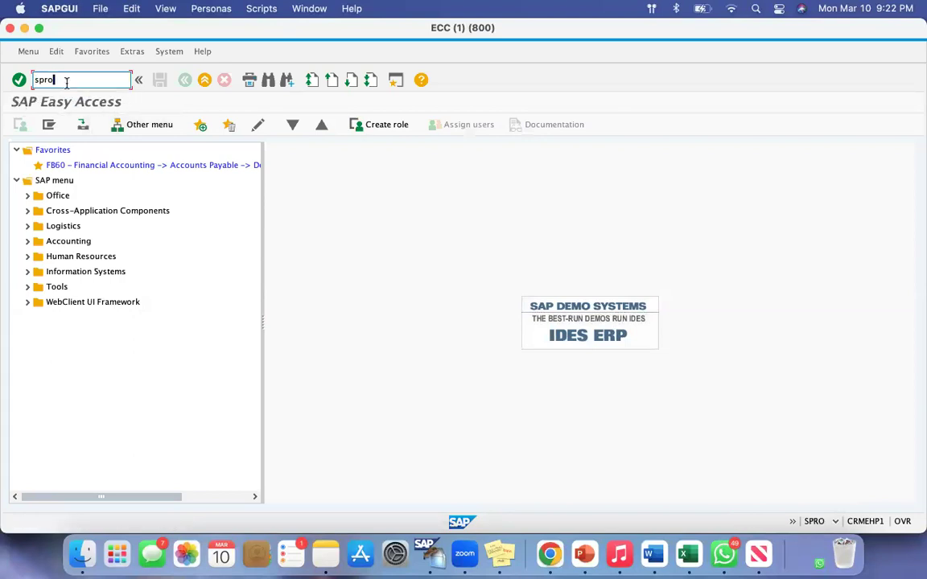
{"action": "left_click", "coordinate": [50, 125]}
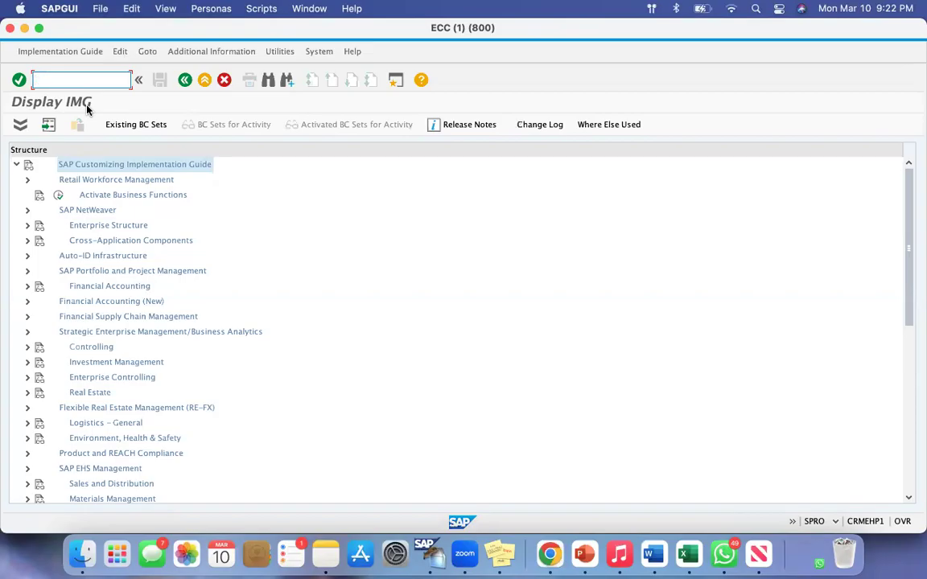
Expand the Financial Accounting (New) node in the implementation guide structure
{"action": "key", "text": "super+shift+4"}
{"action": "left_click_drag", "start_coordinate": [18, 217], "coordinate": [172, 234]}
{"action": "left_click", "coordinate": [27, 302]}
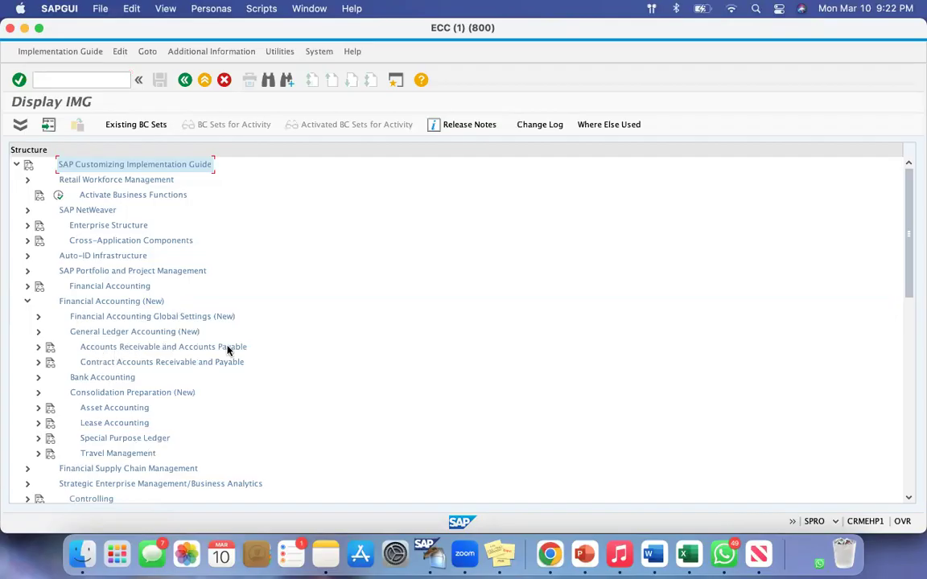
Expand Accounts Receivable and Accounts Payable, Vendor Accounts, Master Data, down to the activities under Preparations for Creating Vendor Master Data
{"action": "left_click", "coordinate": [38, 346]}
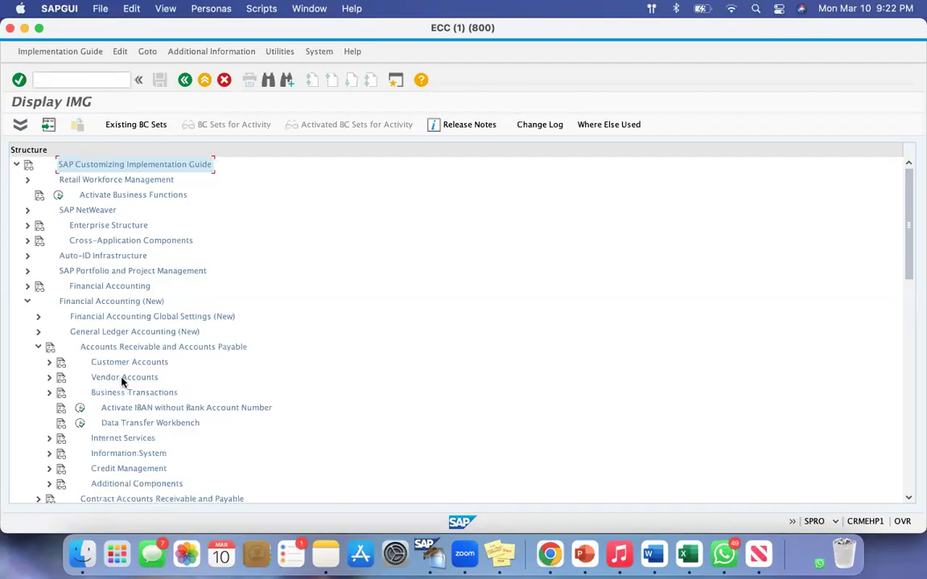
{"action": "left_click", "coordinate": [49, 378]}
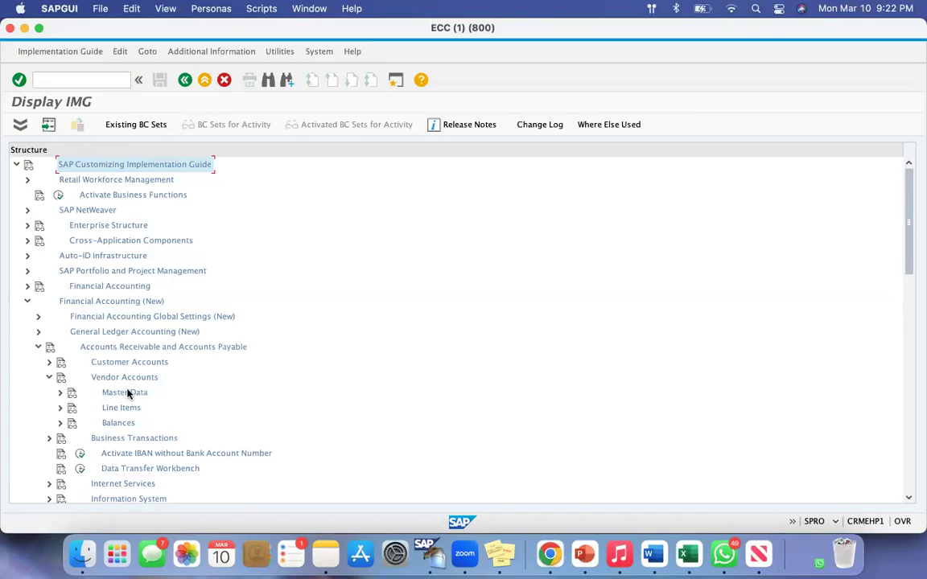
{"action": "left_click", "coordinate": [59, 393]}
{"action": "scroll", "coordinate": [118, 333], "scroll_direction": "down", "scroll_amount": 5}
{"action": "scroll", "coordinate": [121, 322], "scroll_direction": "up", "scroll_amount": 1}
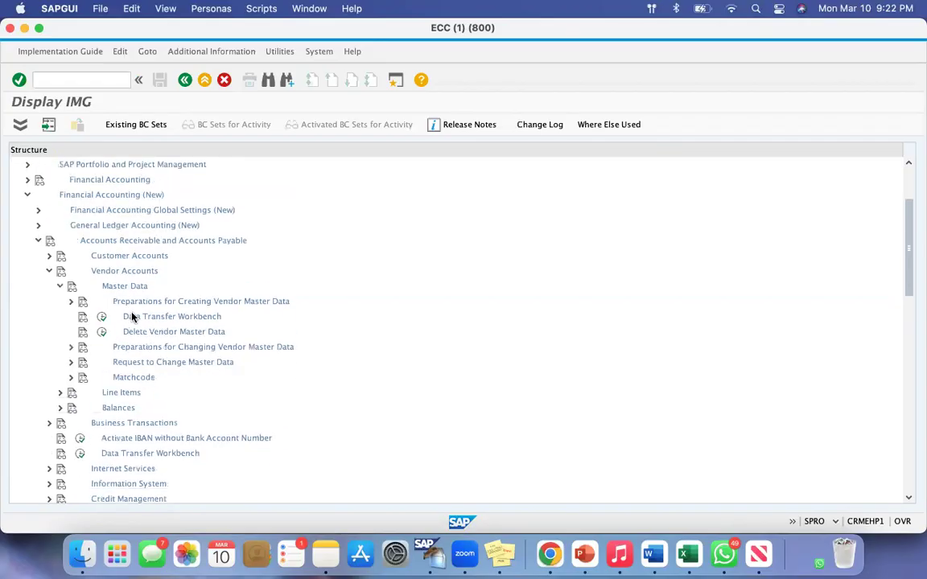
{"action": "left_click", "coordinate": [71, 302]}
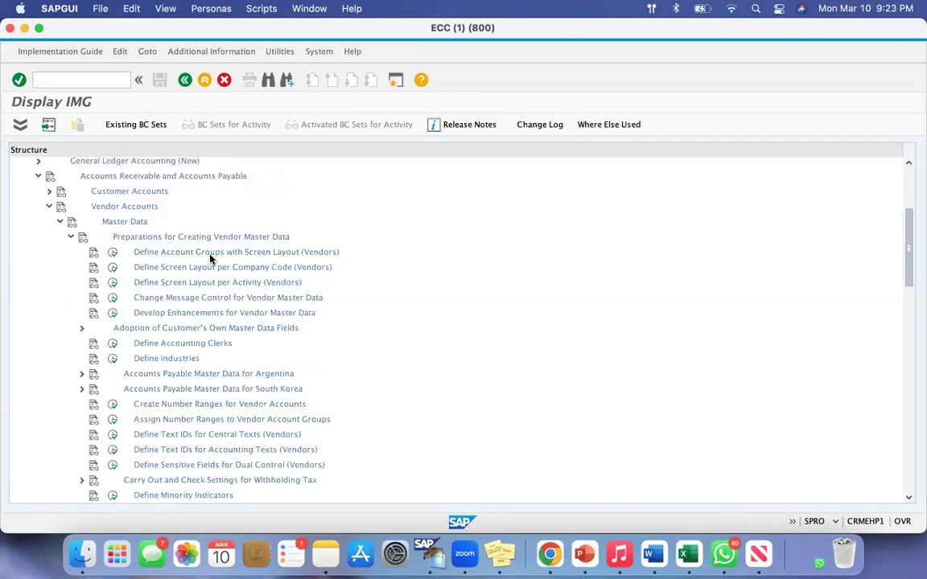
{"action": "key", "text": "super+shift+4"}
{"action": "left_click_drag", "start_coordinate": [103, 244], "coordinate": [329, 263]}
{"action": "key", "text": "super+shift+4"}
{"action": "left_click_drag", "start_coordinate": [105, 397], "coordinate": [320, 413]}
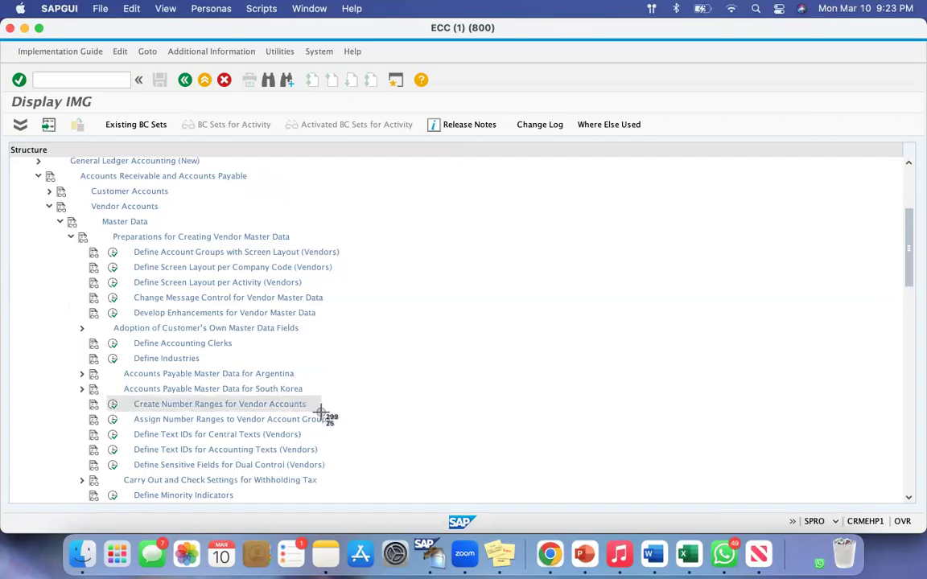
{"action": "left_click_drag", "start_coordinate": [321, 413], "coordinate": [341, 427]}
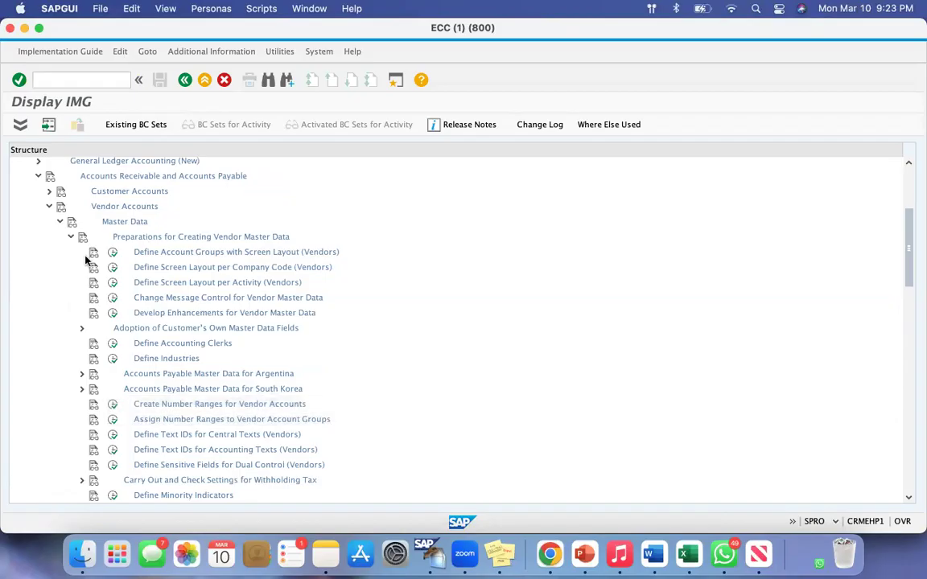
{"action": "left_click", "coordinate": [114, 253]}
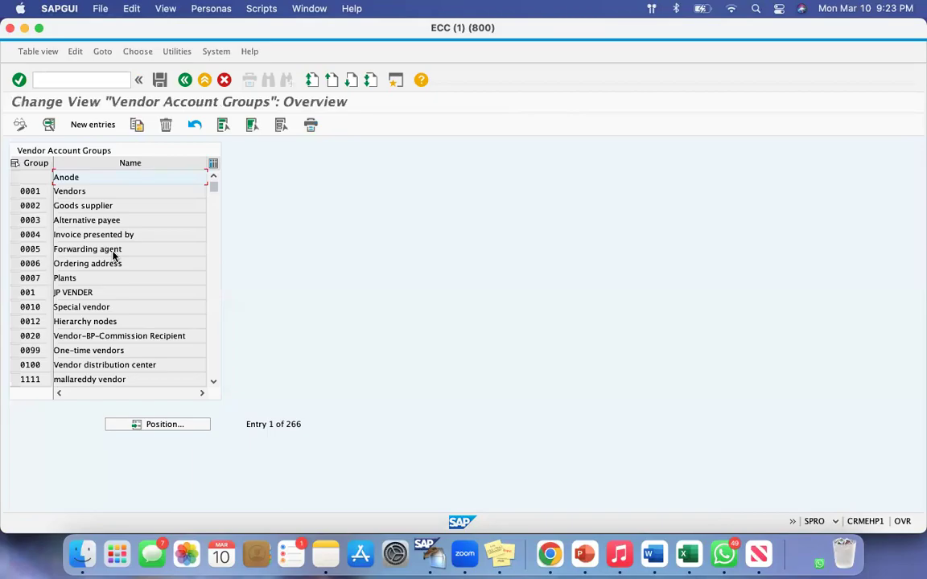
{"action": "left_click", "coordinate": [98, 126]}
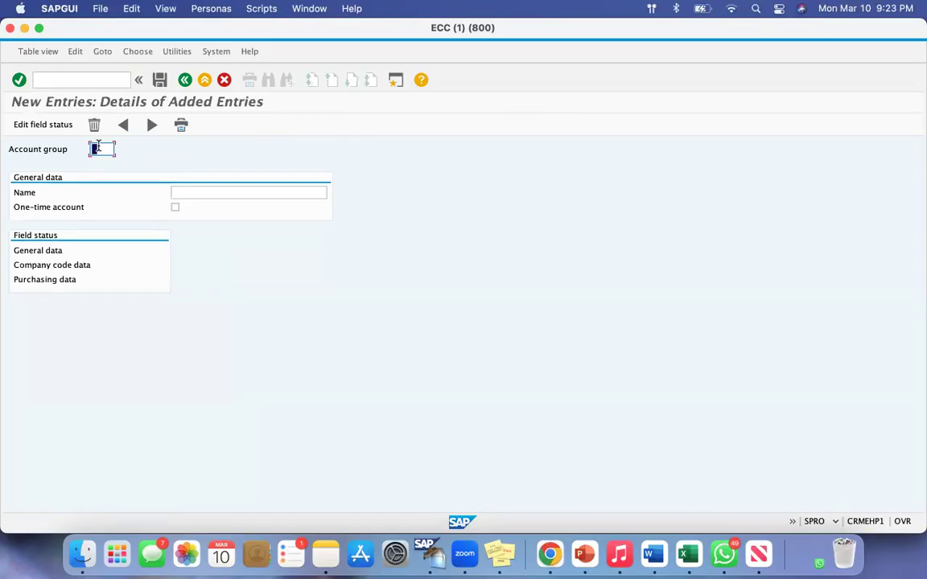
{"action": "left_click", "coordinate": [551, 552]}
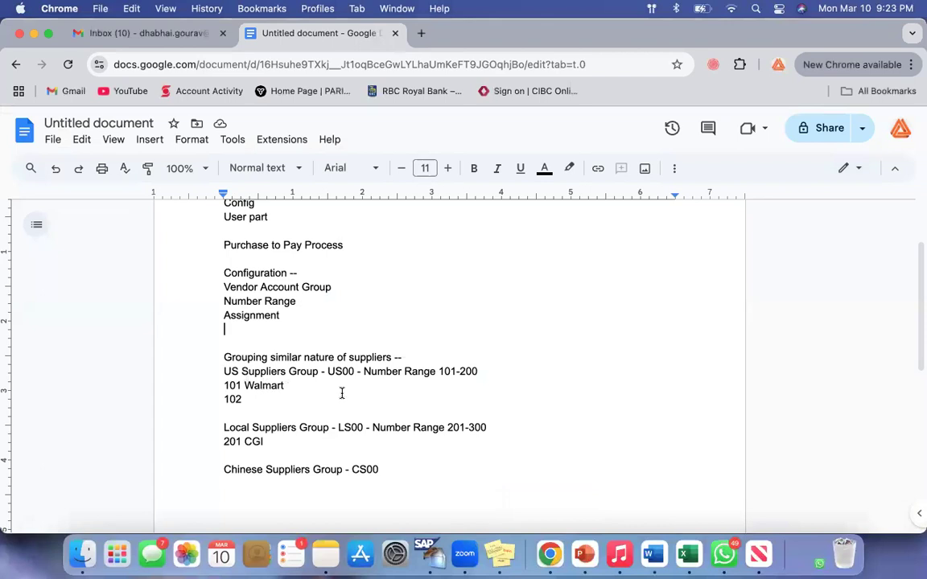
{"action": "left_click", "coordinate": [33, 34]}
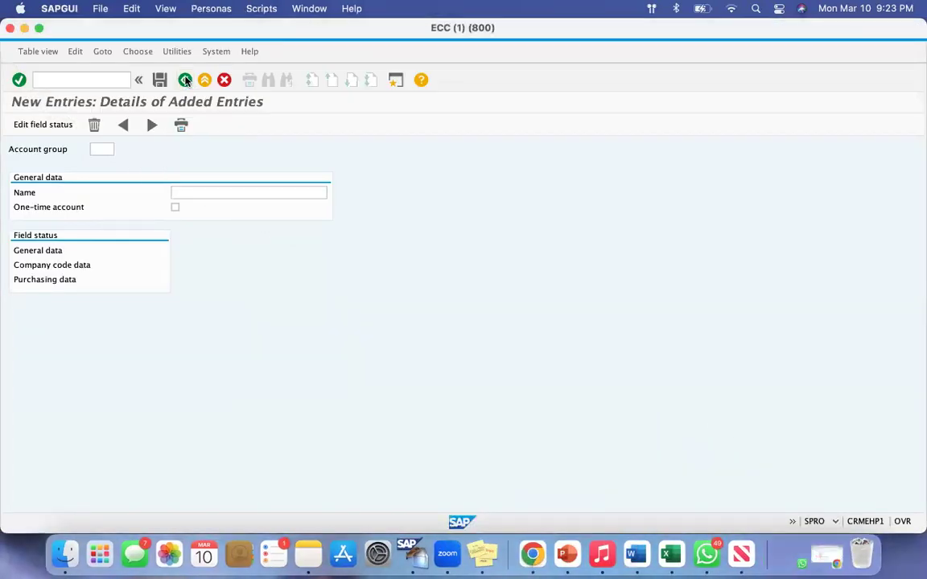
{"action": "left_click", "coordinate": [185, 81]}
{"action": "left_click", "coordinate": [185, 81]}
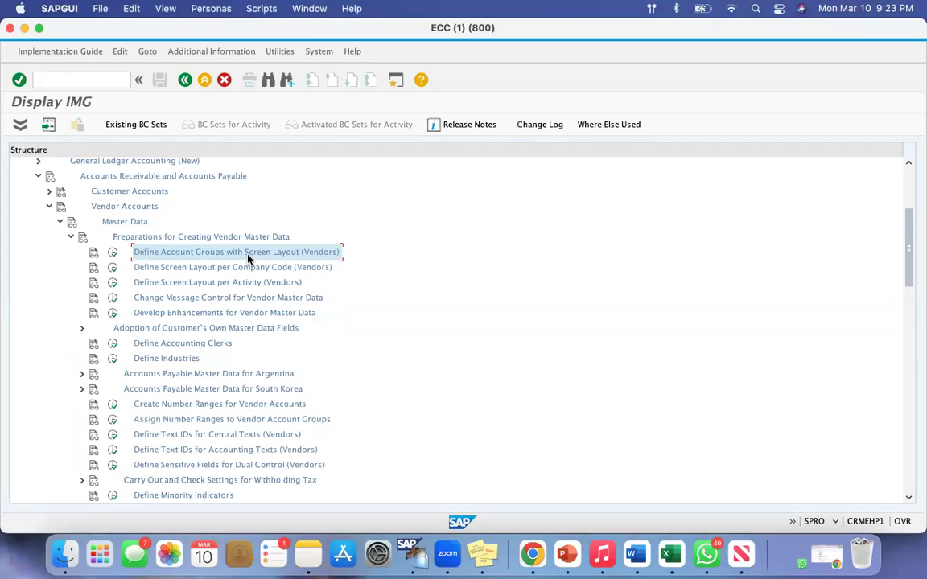
Execute Define Account Groups with Screen Layout (Vendors), read the Locked Data message and decline to display the locked data
{"action": "left_click", "coordinate": [112, 255]}
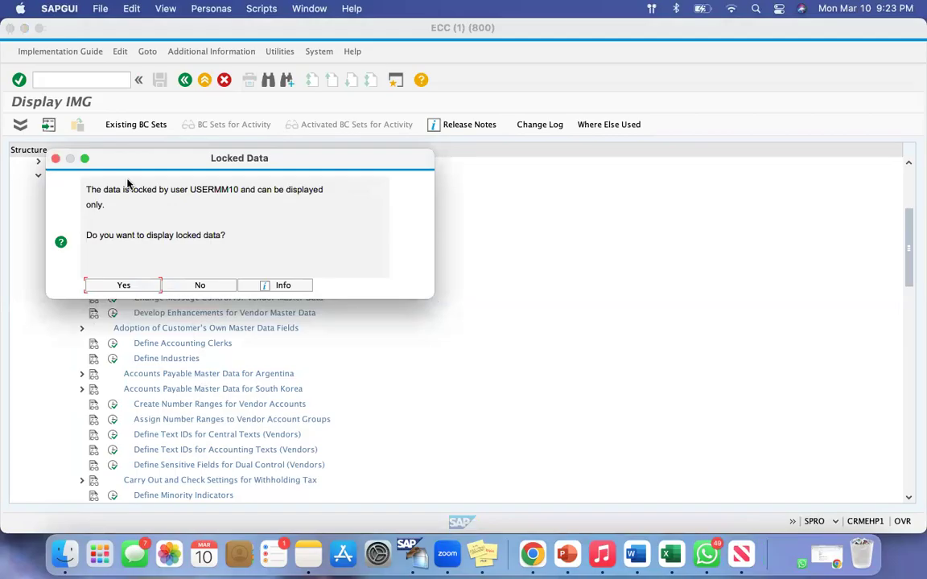
{"action": "left_click_drag", "start_coordinate": [94, 187], "coordinate": [266, 201]}
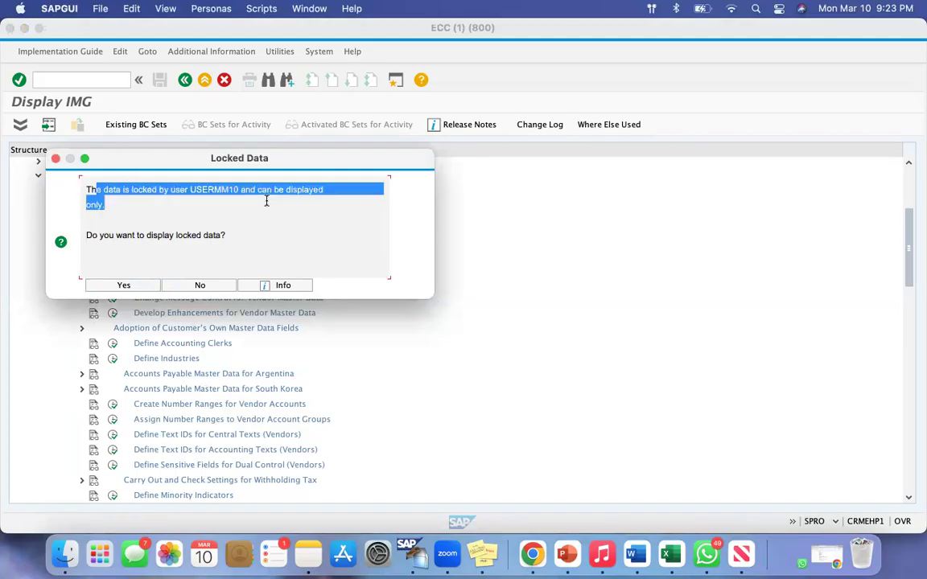
{"action": "left_click_drag", "start_coordinate": [131, 158], "coordinate": [450, 102]}
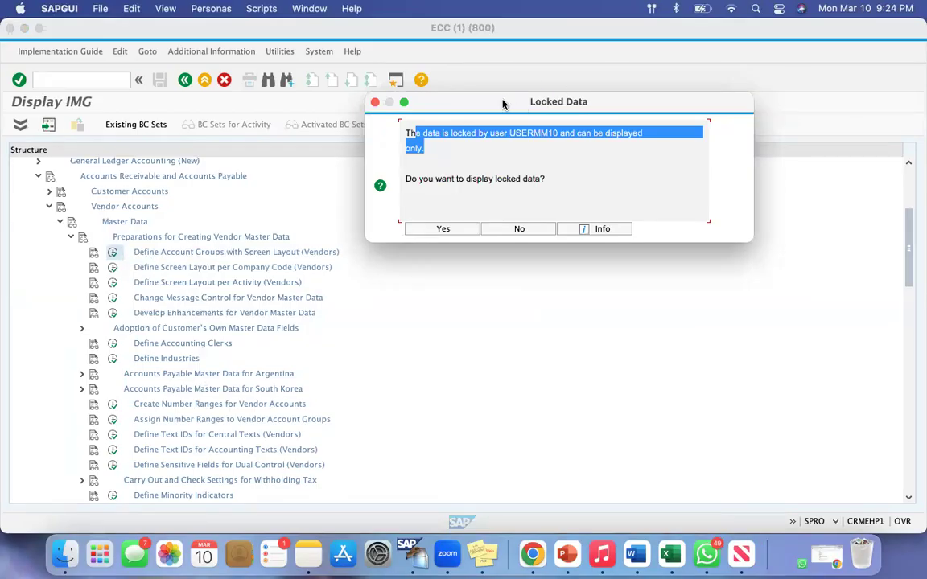
{"action": "left_click_drag", "start_coordinate": [502, 104], "coordinate": [260, 143]}
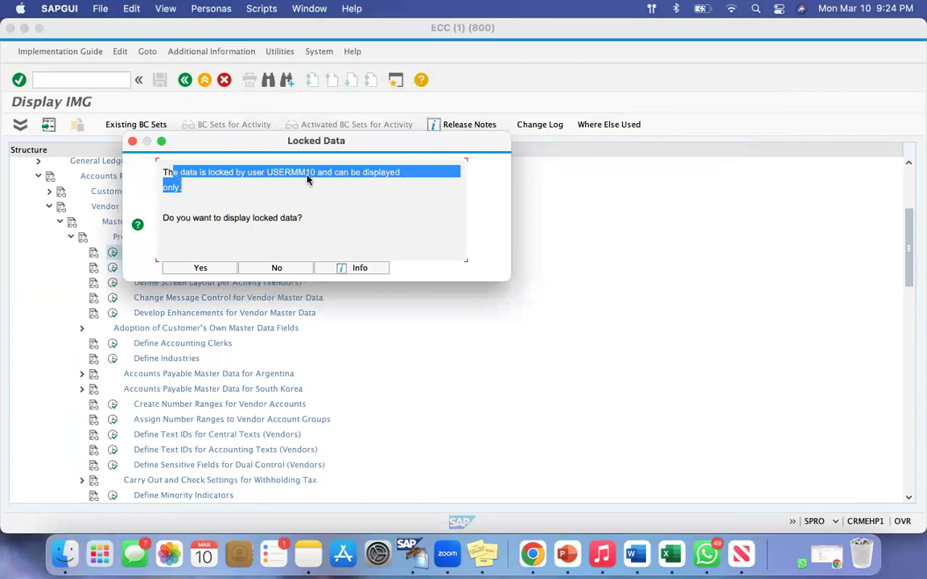
{"action": "left_click_drag", "start_coordinate": [190, 145], "coordinate": [190, 165]}
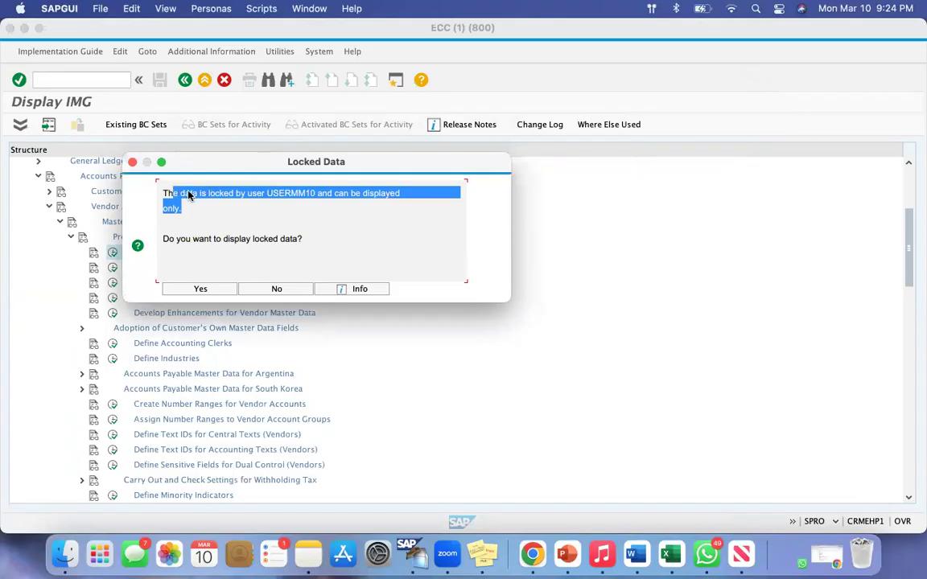
{"action": "left_click_drag", "start_coordinate": [168, 239], "coordinate": [297, 239]}
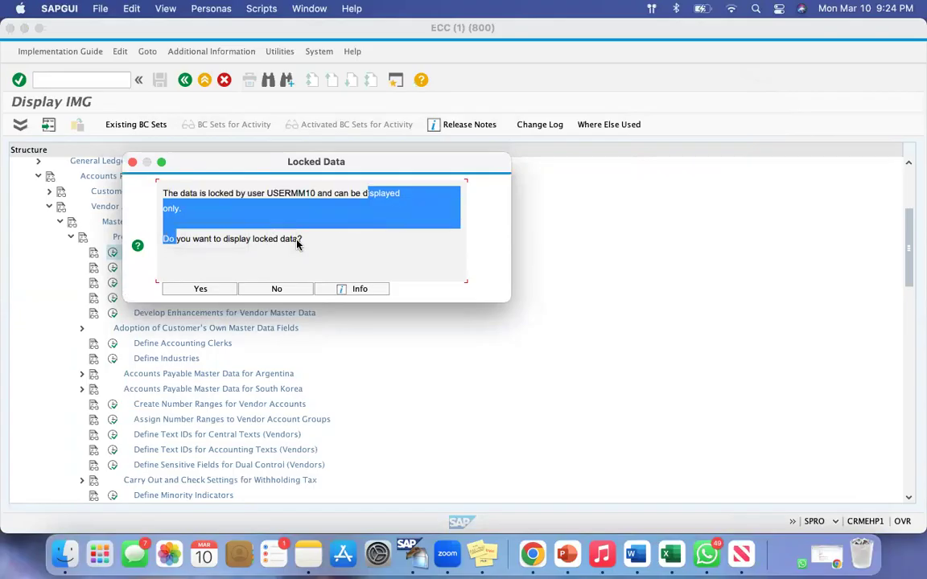
{"action": "left_click", "coordinate": [297, 240]}
{"action": "left_click_drag", "start_coordinate": [196, 160], "coordinate": [292, 105]}
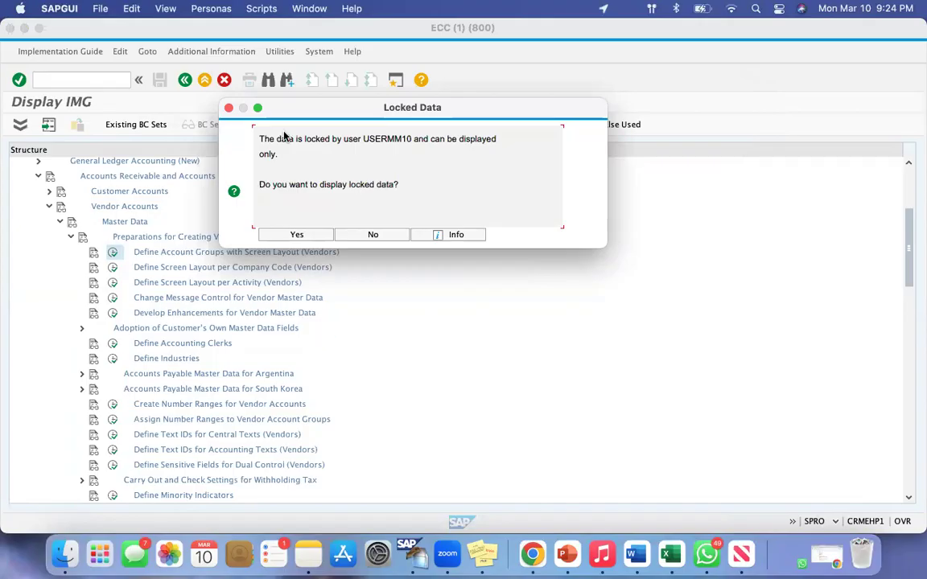
{"action": "left_click_drag", "start_coordinate": [283, 116], "coordinate": [352, 133]}
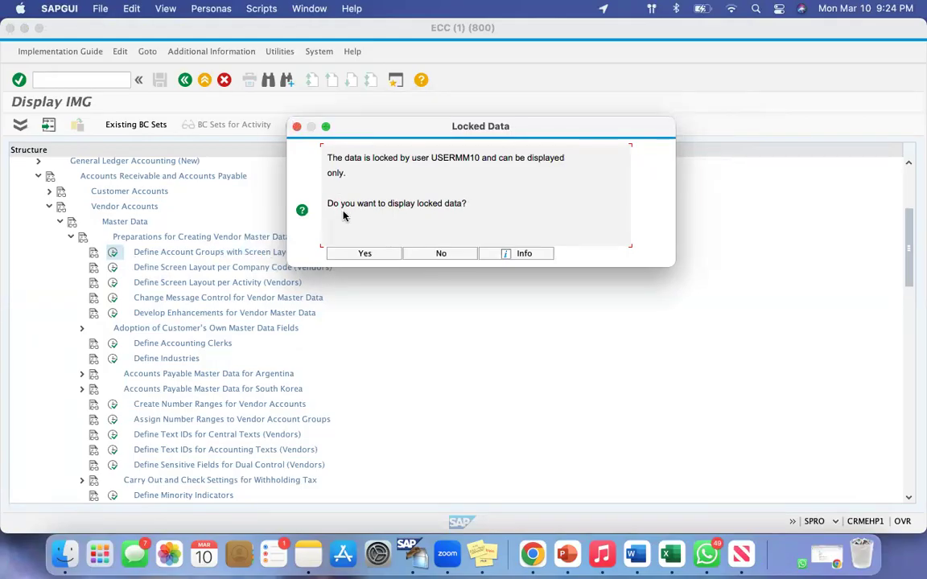
{"action": "left_click", "coordinate": [441, 254]}
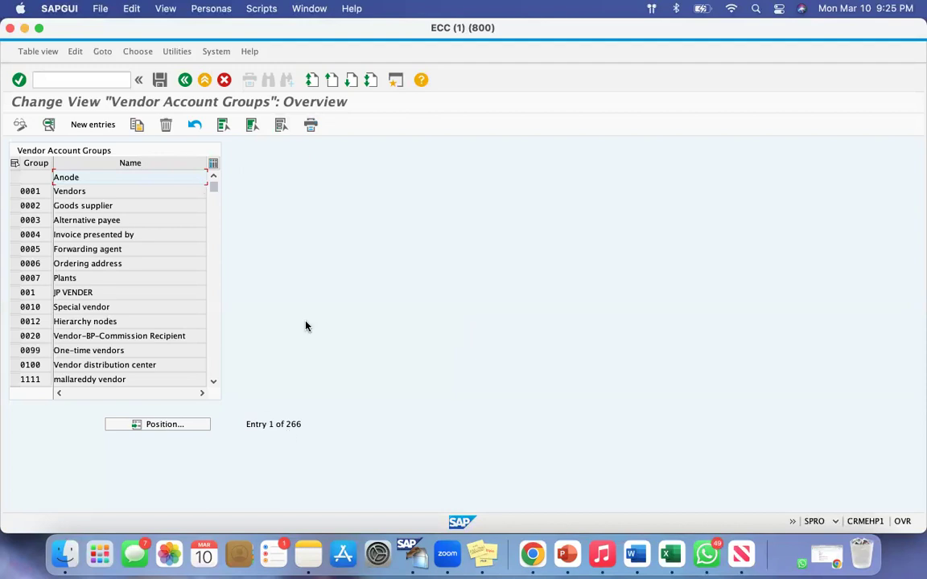
Start a new entry in the Vendor Account Groups overview
{"action": "left_click", "coordinate": [92, 125]}
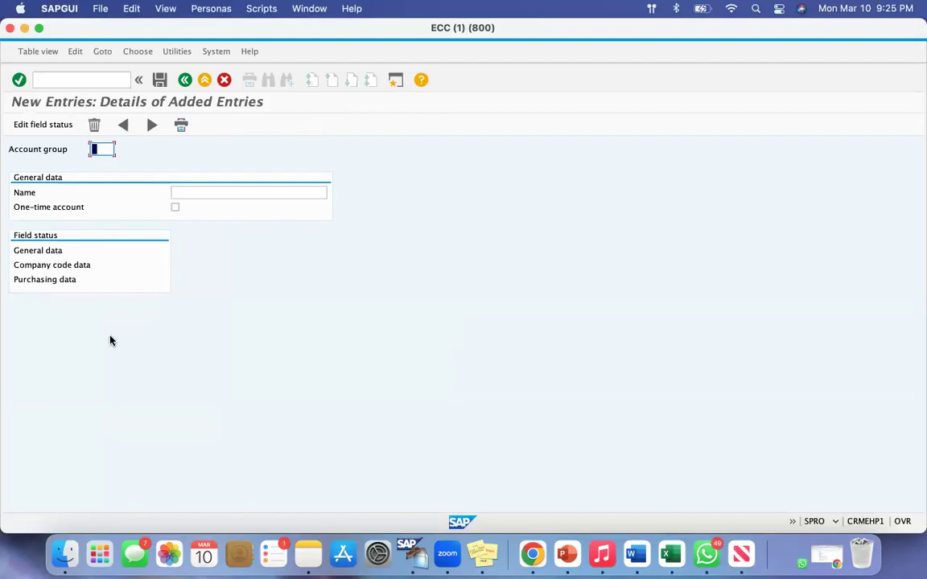
{"action": "left_click_drag", "start_coordinate": [11, 149], "coordinate": [91, 151]}
{"action": "left_click", "coordinate": [102, 149]}
Switch to the Google Docs notes in Chrome and change the Local Suppliers Group code to VD01
{"action": "left_click", "coordinate": [531, 552]}
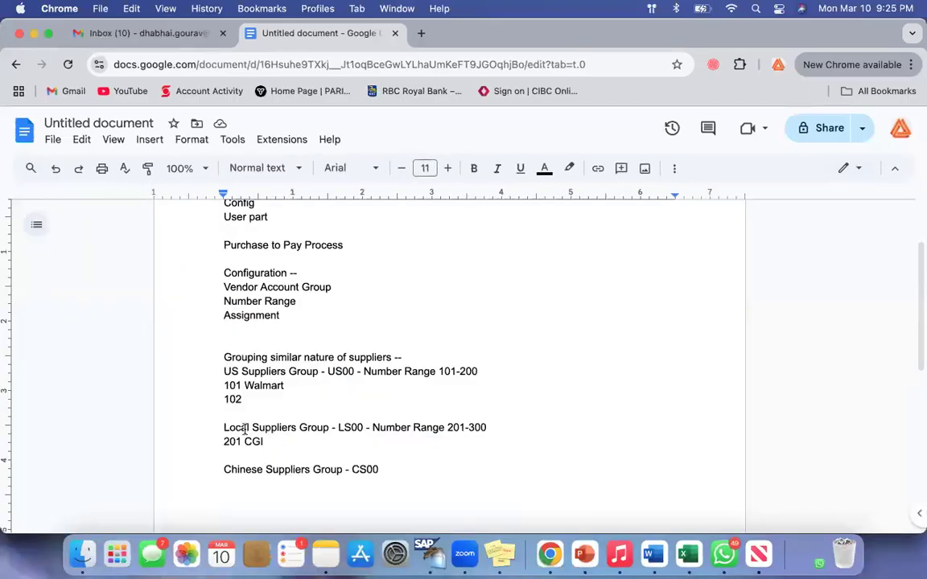
{"action": "left_click_drag", "start_coordinate": [225, 427], "coordinate": [299, 428]}
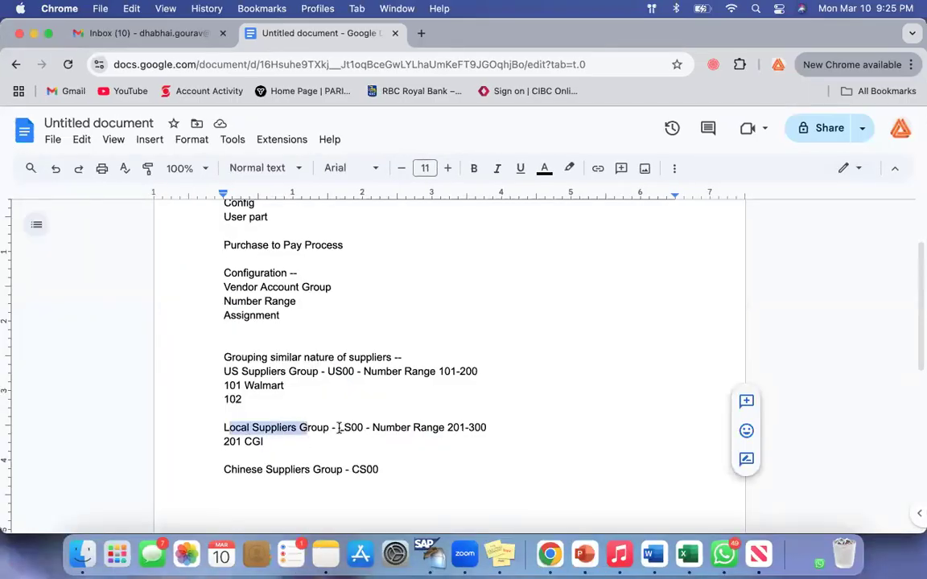
{"action": "left_click", "coordinate": [406, 457]}
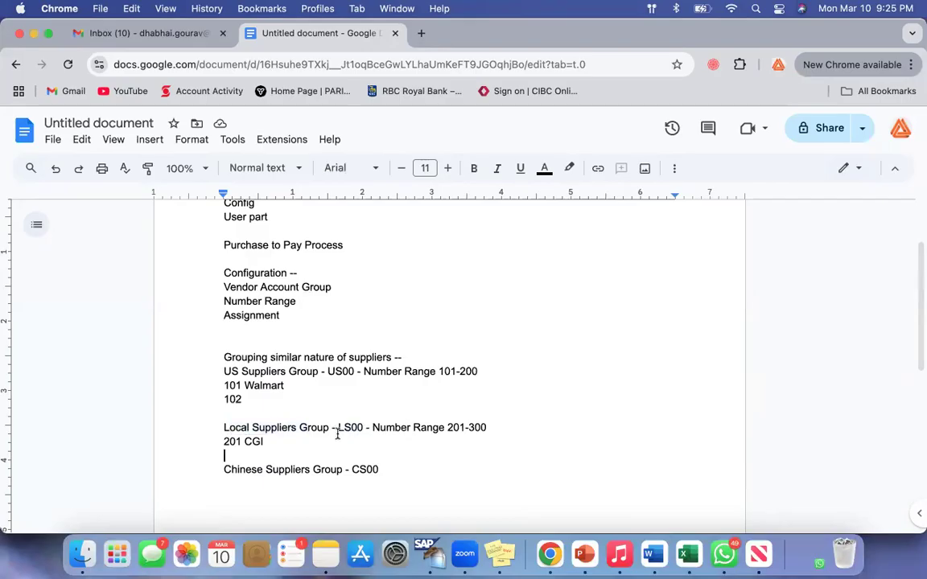
{"action": "left_click_drag", "start_coordinate": [335, 427], "coordinate": [366, 429]}
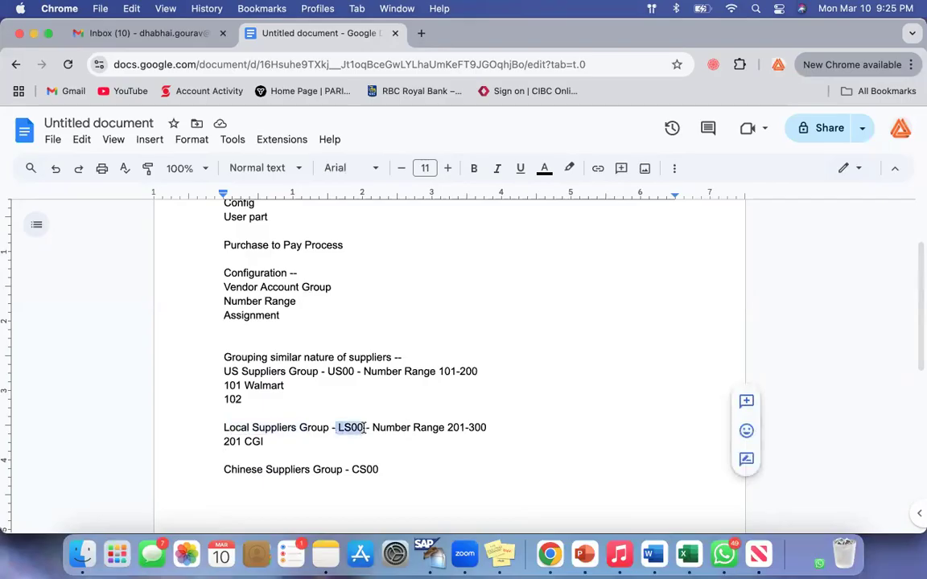
{"action": "type", "text": "VD01"}
{"action": "left_click_drag", "start_coordinate": [268, 427], "coordinate": [393, 427]}
{"action": "left_click", "coordinate": [393, 427]}
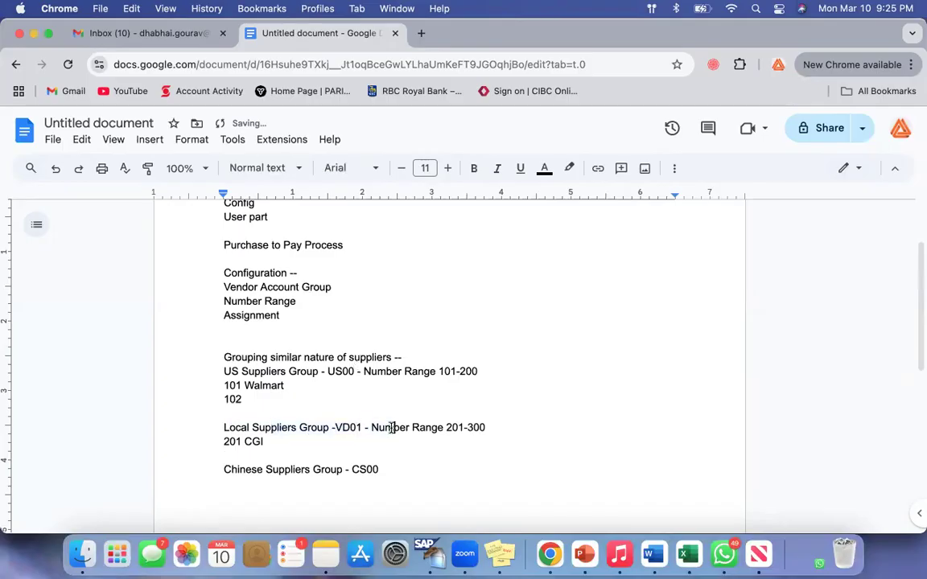
Return to SAP and enter VD01 as the new entry's account group
{"action": "left_click", "coordinate": [34, 33]}
{"action": "left_click", "coordinate": [100, 152]}
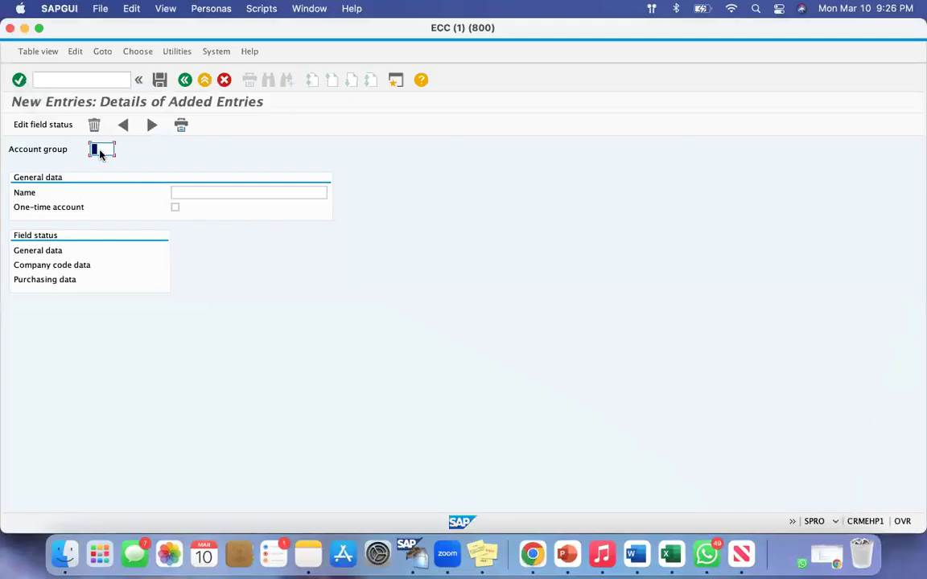
{"action": "type", "text": "VD01"}
Name the new account group "VD01 Local Suppliers Group" and confirm the entry
{"action": "left_click", "coordinate": [186, 195]}
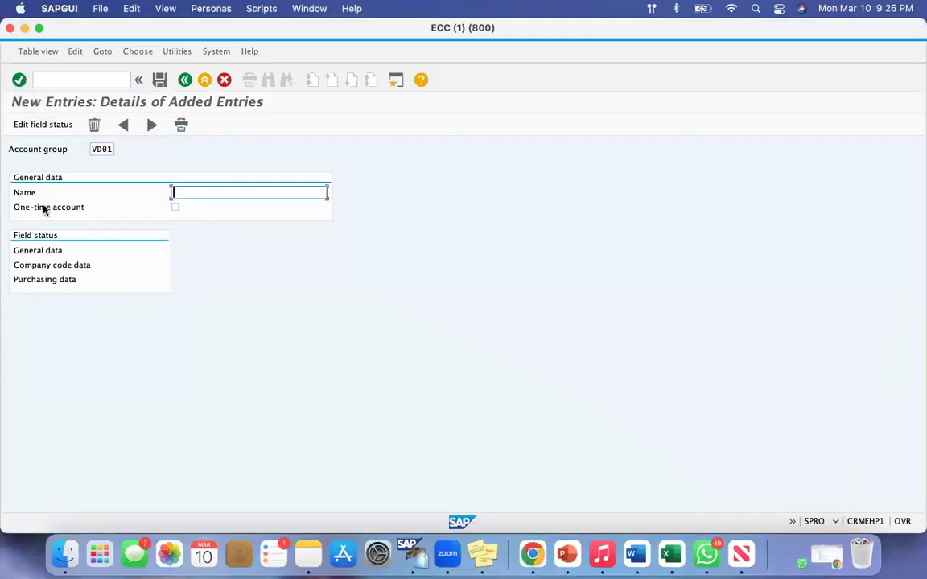
{"action": "left_click_drag", "start_coordinate": [14, 191], "coordinate": [56, 192]}
{"action": "left_click", "coordinate": [172, 191]}
{"action": "type", "text": "VD01 Local Suppliers"}
{"action": "key", "text": "BackSpace"}
{"action": "key", "text": "BackSpace"}
{"action": "key", "text": "BackSpace"}
{"action": "type", "text": "iers Group"}
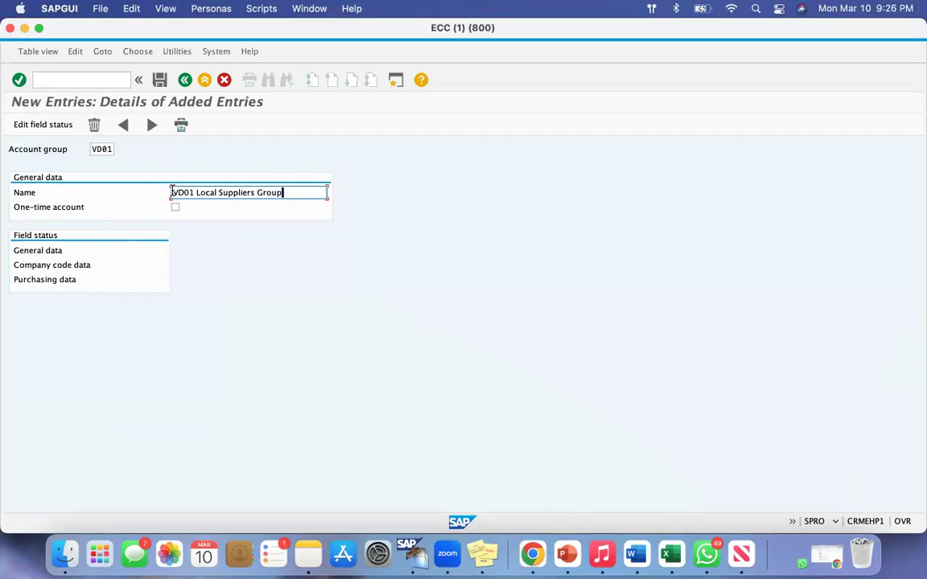
{"action": "key", "text": "Return"}
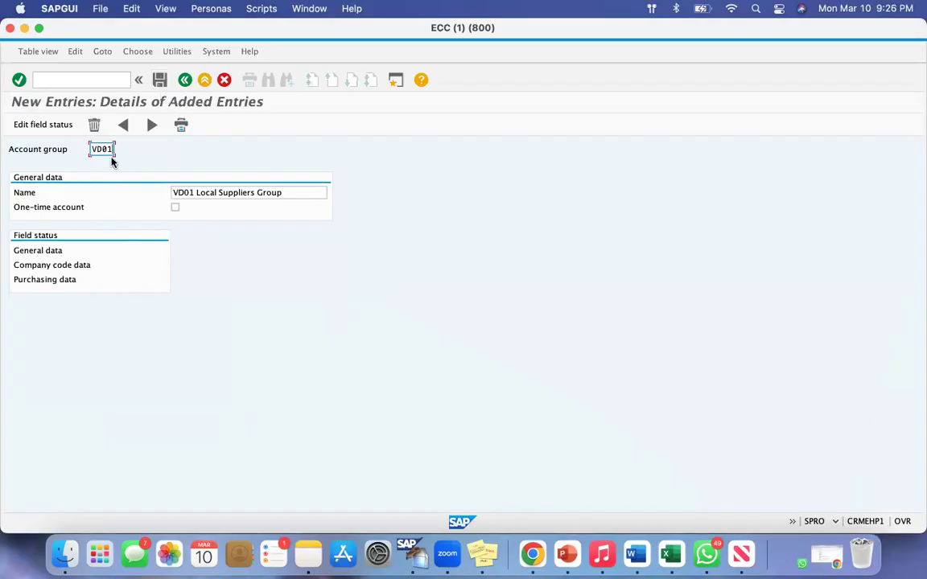
Compare the VD01 account group with the Local Suppliers line in the Google Docs notes, and examine the Field status section in SAP
{"action": "left_click_drag", "start_coordinate": [113, 148], "coordinate": [88, 150]}
{"action": "left_click", "coordinate": [532, 531]}
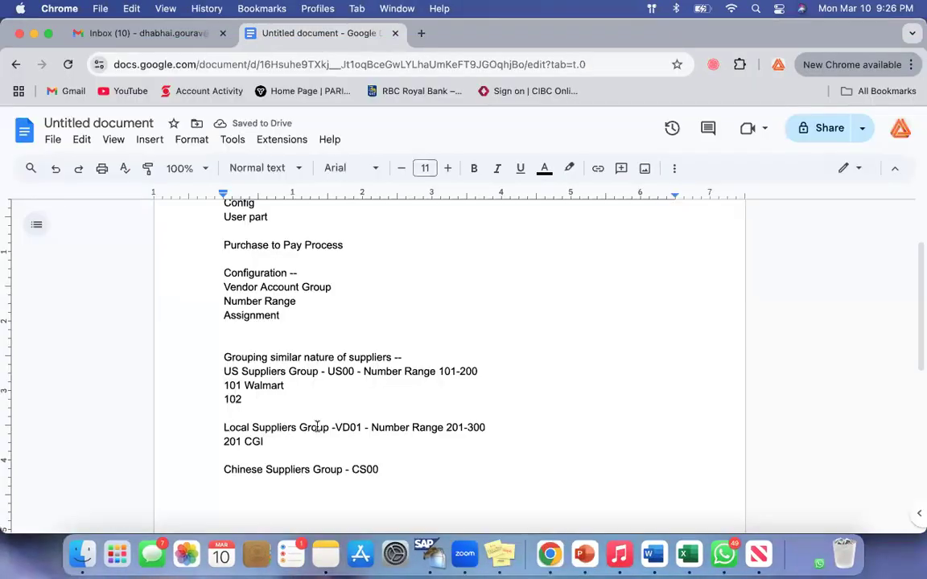
{"action": "left_click_drag", "start_coordinate": [223, 427], "coordinate": [344, 427]}
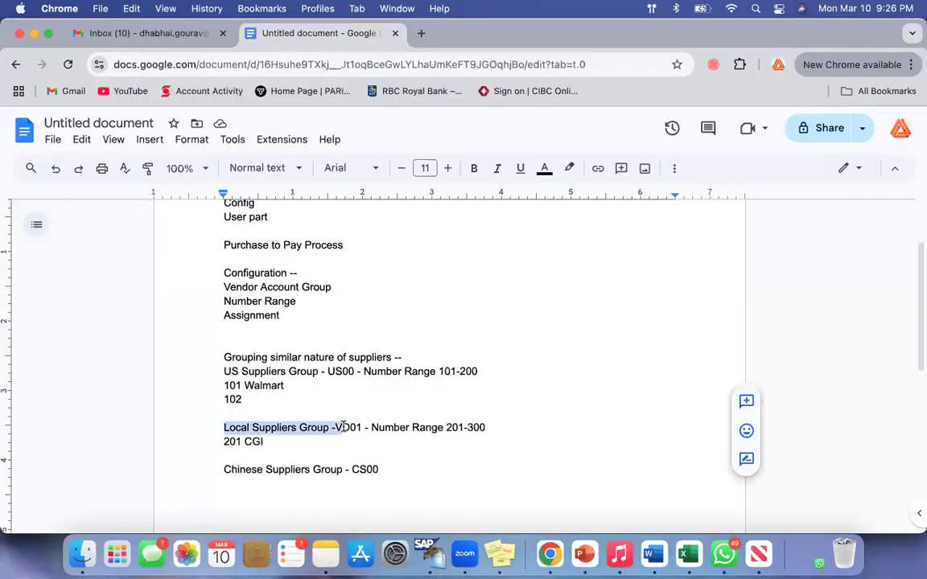
{"action": "left_click", "coordinate": [33, 33]}
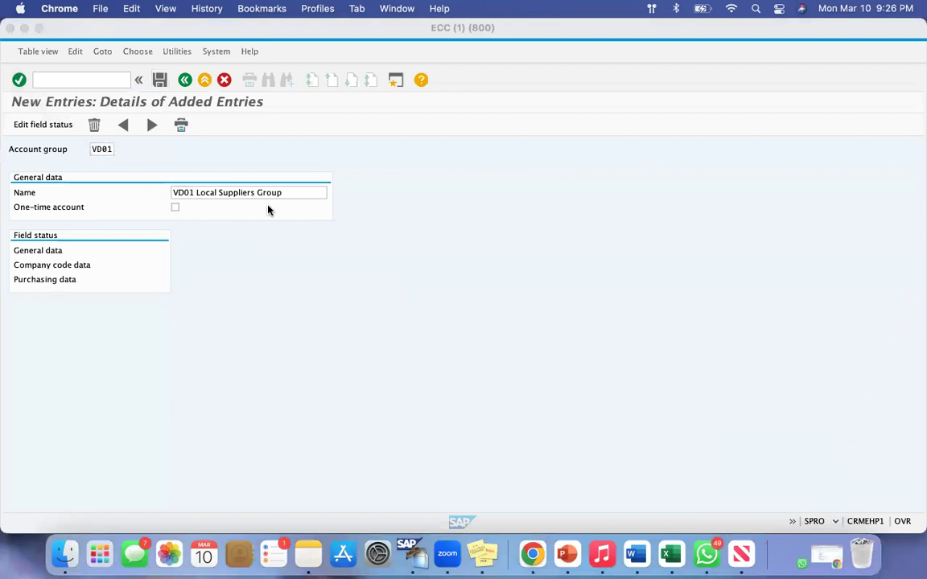
{"action": "key", "text": "super+shift+4"}
{"action": "left_click_drag", "start_coordinate": [11, 227], "coordinate": [99, 245]}
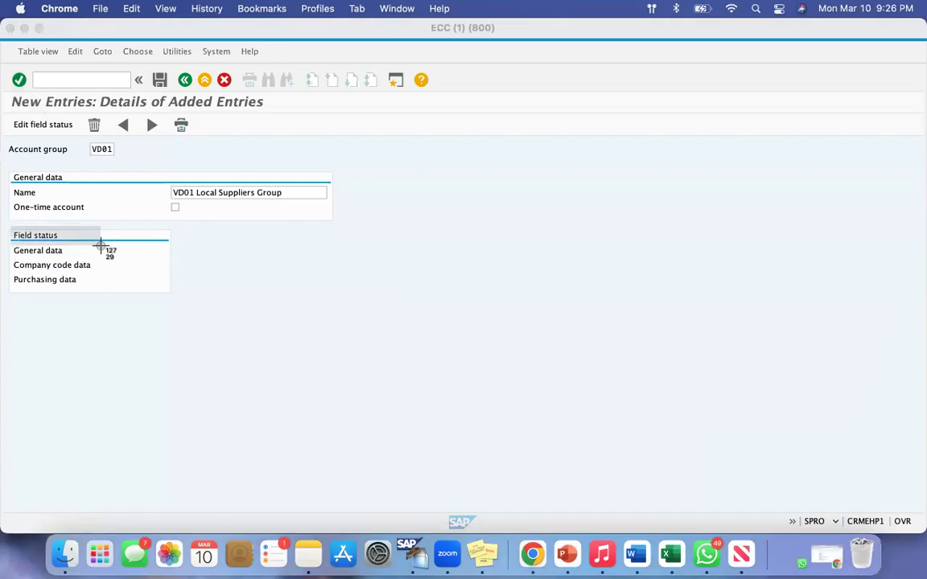
{"action": "left_click_drag", "start_coordinate": [100, 245], "coordinate": [119, 308]}
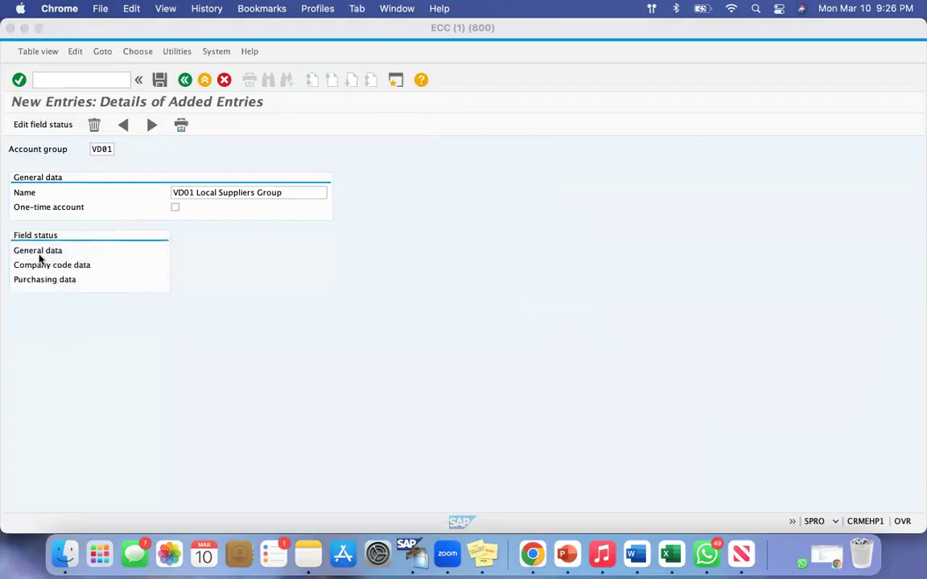
Switch to the Google Docs notes in Chrome and add the line "Field Status - field selection -" below the Chinese Suppliers Group
{"action": "left_click", "coordinate": [531, 553]}
{"action": "scroll", "coordinate": [405, 368], "scroll_direction": "down", "scroll_amount": 2}
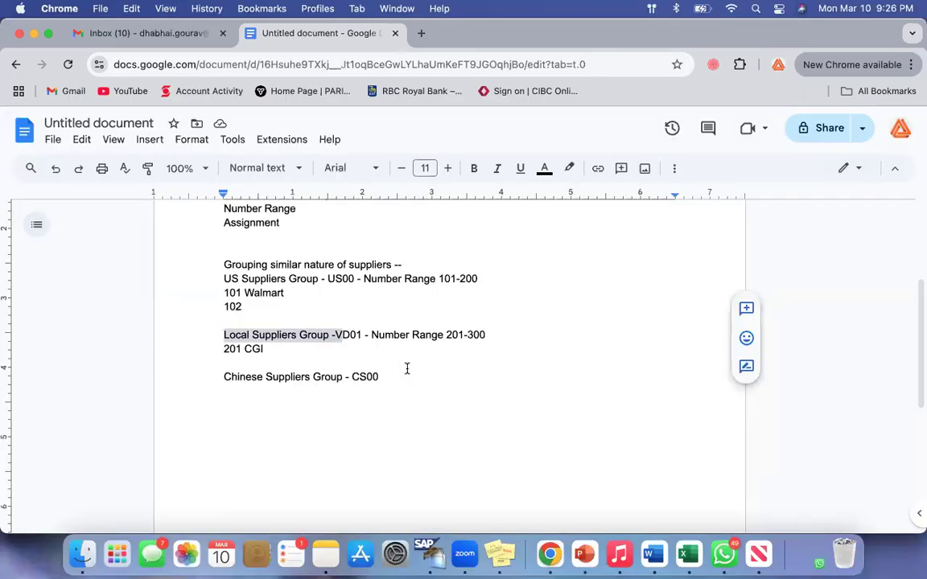
{"action": "left_click", "coordinate": [408, 374]}
{"action": "key", "text": "Return"}
{"action": "key", "text": "Return"}
{"action": "type", "text": "F"}
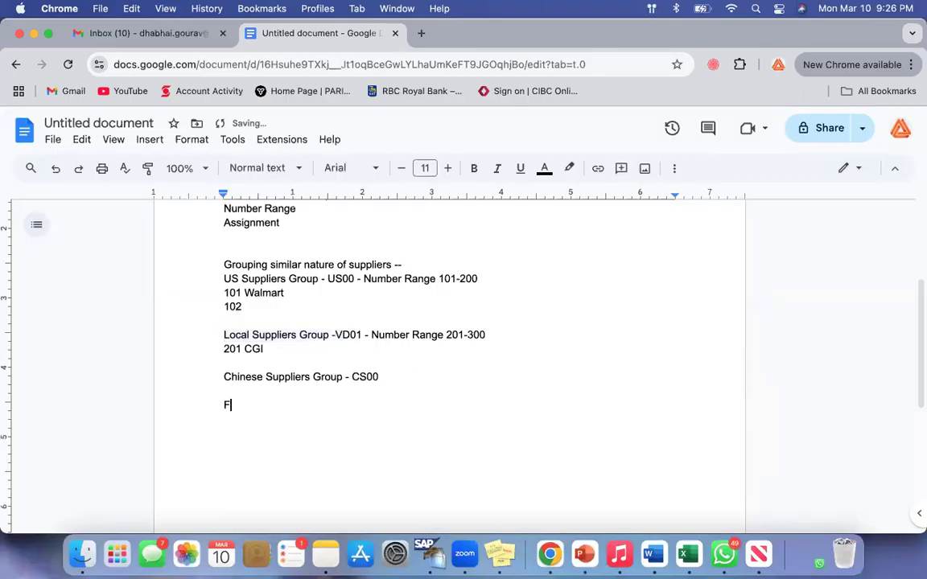
{"action": "type", "text": "ield Status - "}
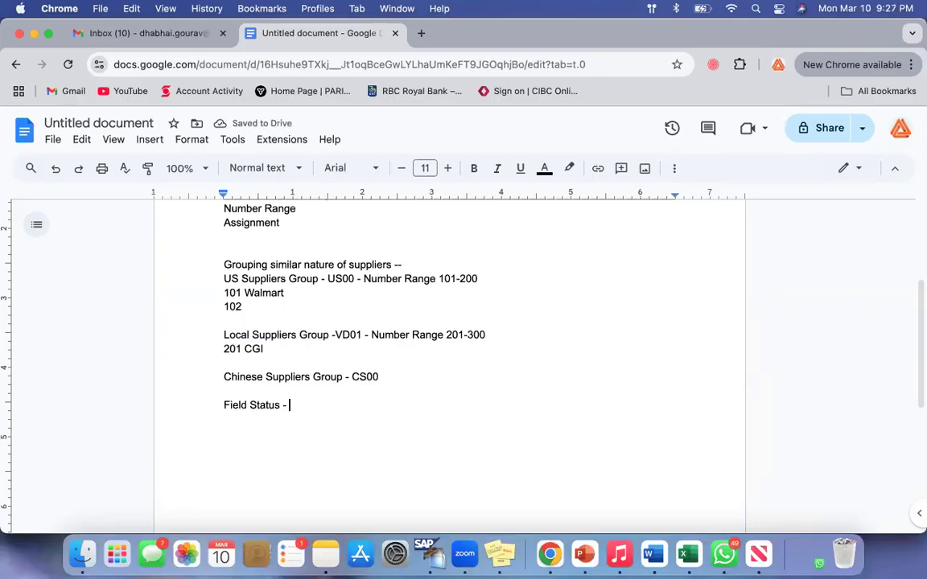
{"action": "type", "text": "field selection -"}
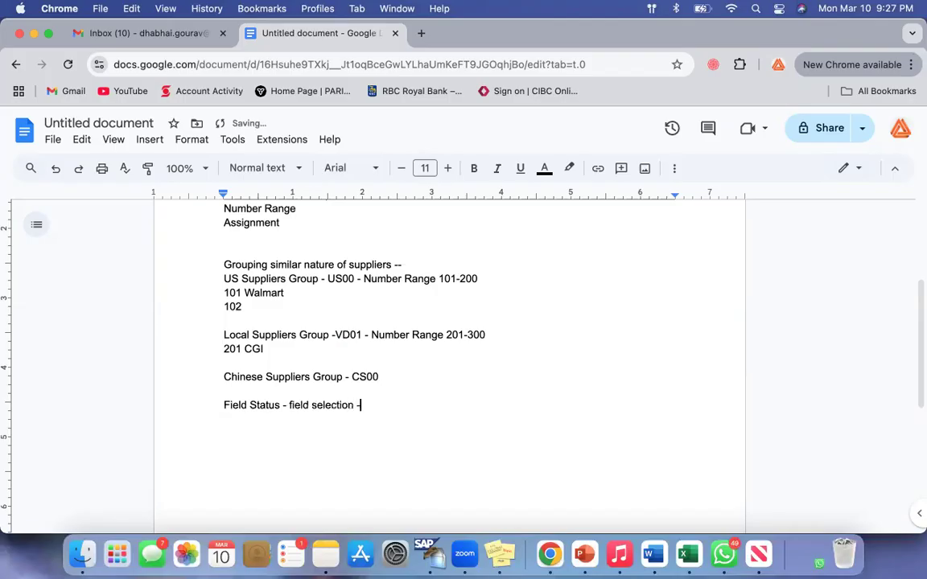
{"action": "type", "text": " fifle d"}
Extend the Field Status line in the notes with "field reference - screen layout"
{"action": "key", "text": "BackSpace"}
{"action": "key", "text": "BackSpace"}
{"action": "key", "text": "BackSpace"}
{"action": "key", "text": "BackSpace"}
{"action": "key", "text": "BackSpace"}
{"action": "type", "text": "eld reference - screen"}
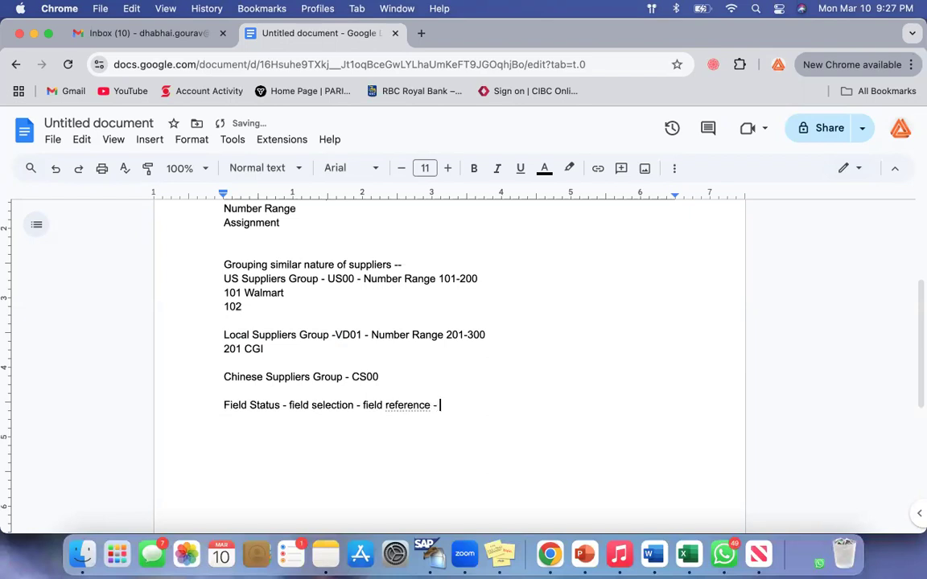
{"action": "type", "text": " layout"}
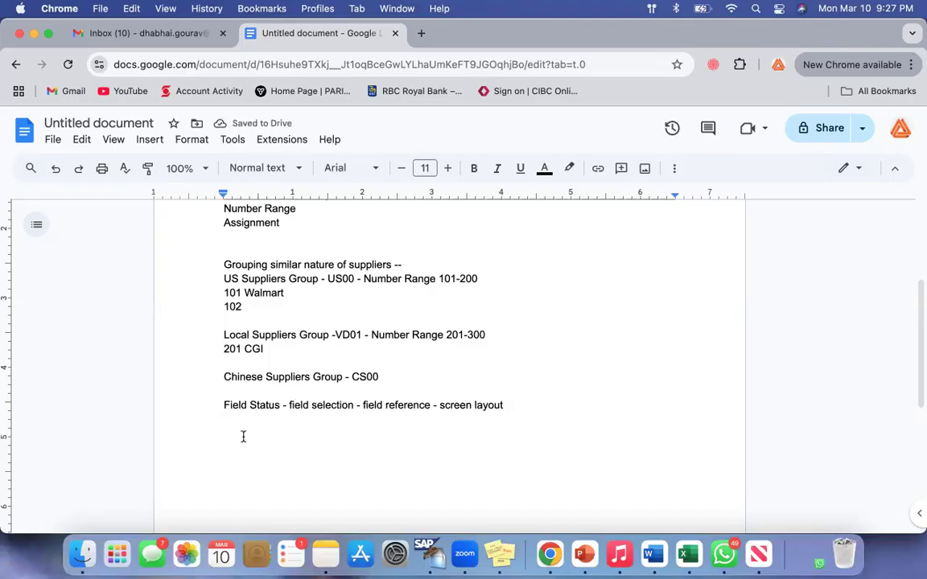
Review the Field Status terms listed at the end of the notes
{"action": "left_click", "coordinate": [226, 404]}
{"action": "left_click_drag", "start_coordinate": [226, 403], "coordinate": [525, 413]}
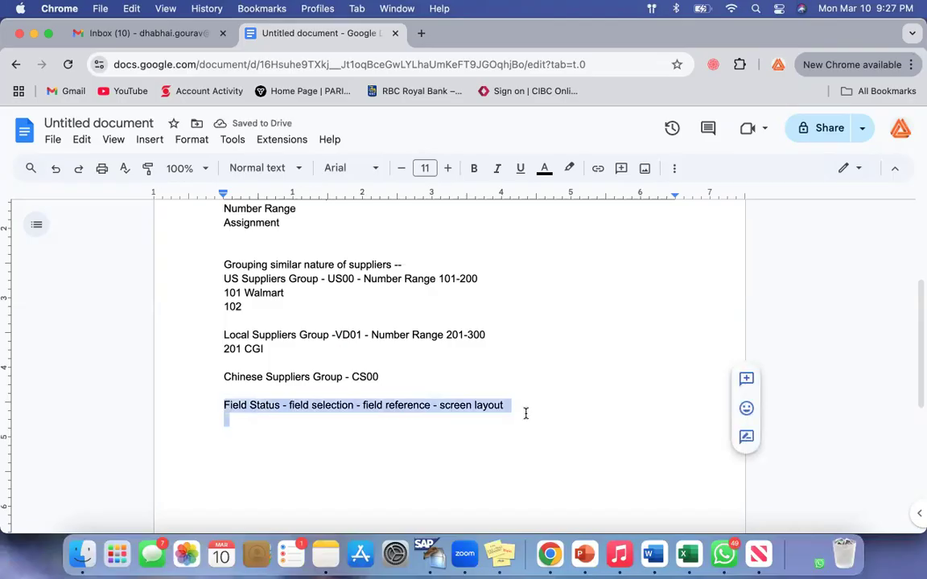
{"action": "left_click", "coordinate": [526, 412]}
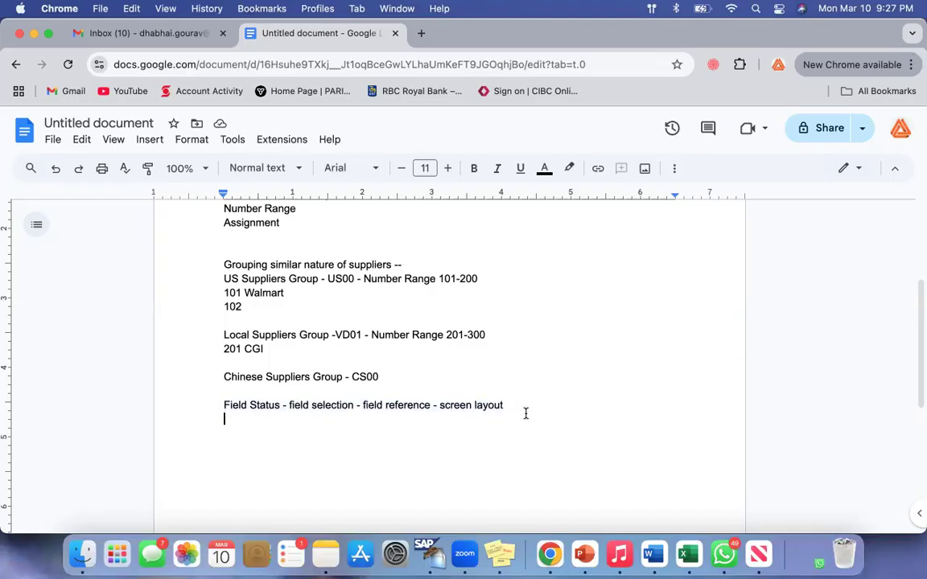
{"action": "left_click", "coordinate": [226, 407]}
{"action": "left_click_drag", "start_coordinate": [251, 408], "coordinate": [466, 428]}
{"action": "left_click", "coordinate": [466, 428]}
{"action": "left_click_drag", "start_coordinate": [229, 402], "coordinate": [477, 404]}
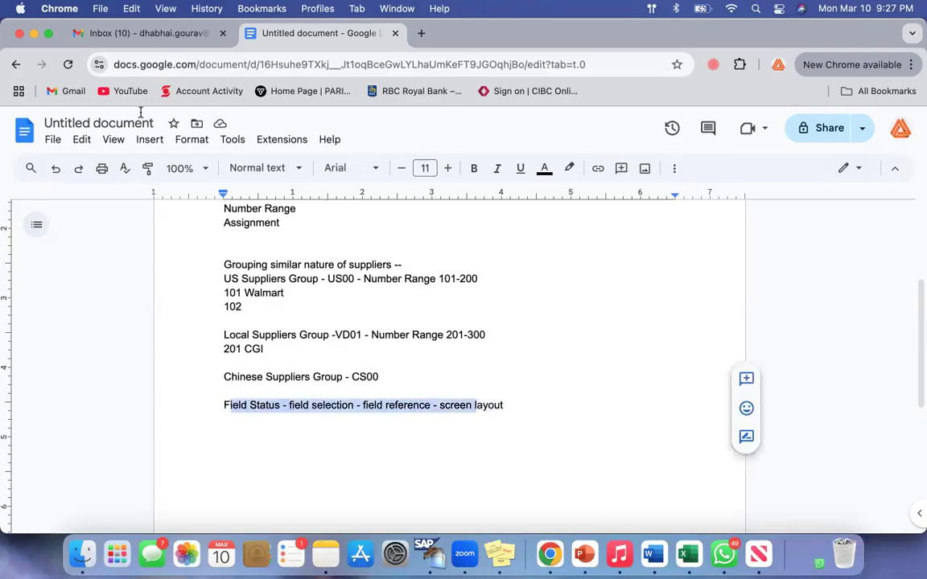
Return to SAP and examine the Field status section and the name of the VD01 account group
{"action": "left_click", "coordinate": [33, 33]}
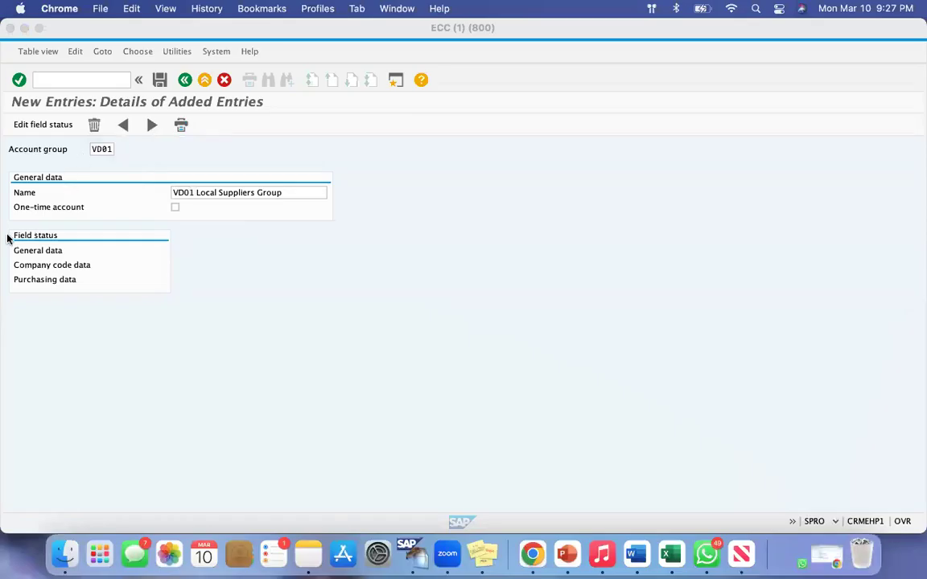
{"action": "key", "text": "super+shift+4"}
{"action": "left_click_drag", "start_coordinate": [4, 226], "coordinate": [135, 314]}
{"action": "left_click", "coordinate": [111, 157]}
{"action": "left_click", "coordinate": [175, 193]}
{"action": "left_click_drag", "start_coordinate": [268, 192], "coordinate": [285, 192]}
{"action": "left_click", "coordinate": [286, 192]}
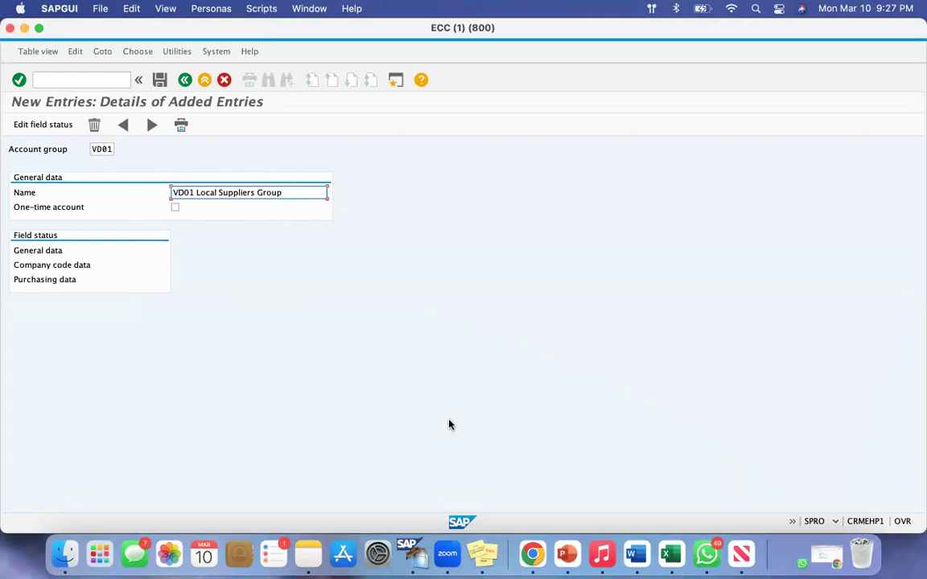
Switch back to the notes in Chrome and review the Local Suppliers Group line and its CGI supplier
{"action": "left_click", "coordinate": [531, 553]}
{"action": "left_click", "coordinate": [465, 374]}
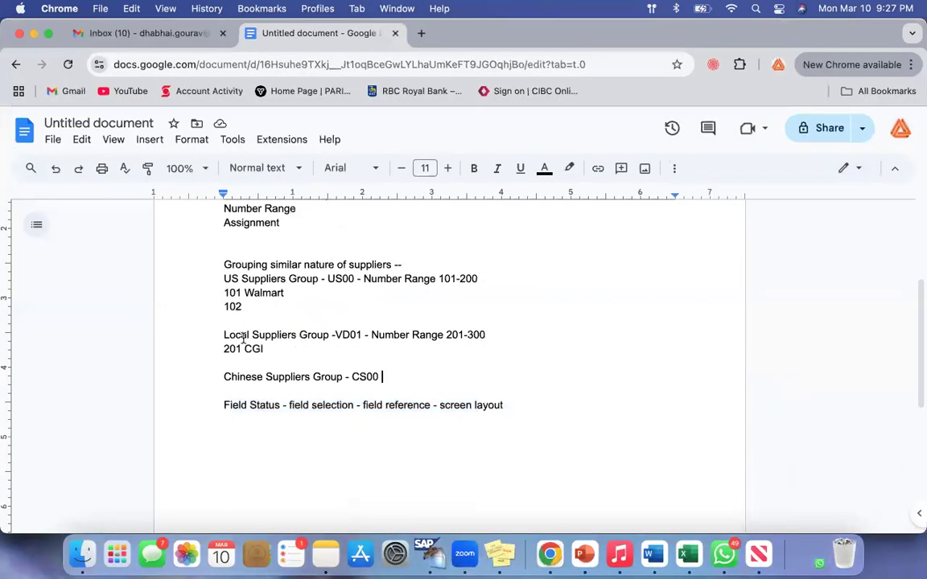
{"action": "left_click_drag", "start_coordinate": [224, 336], "coordinate": [461, 335]}
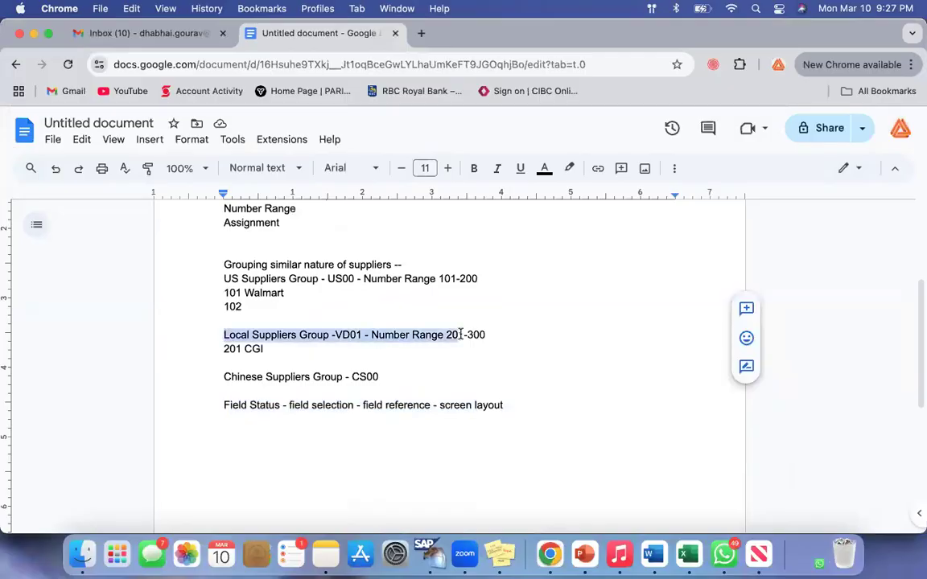
{"action": "left_click_drag", "start_coordinate": [244, 349], "coordinate": [268, 348]}
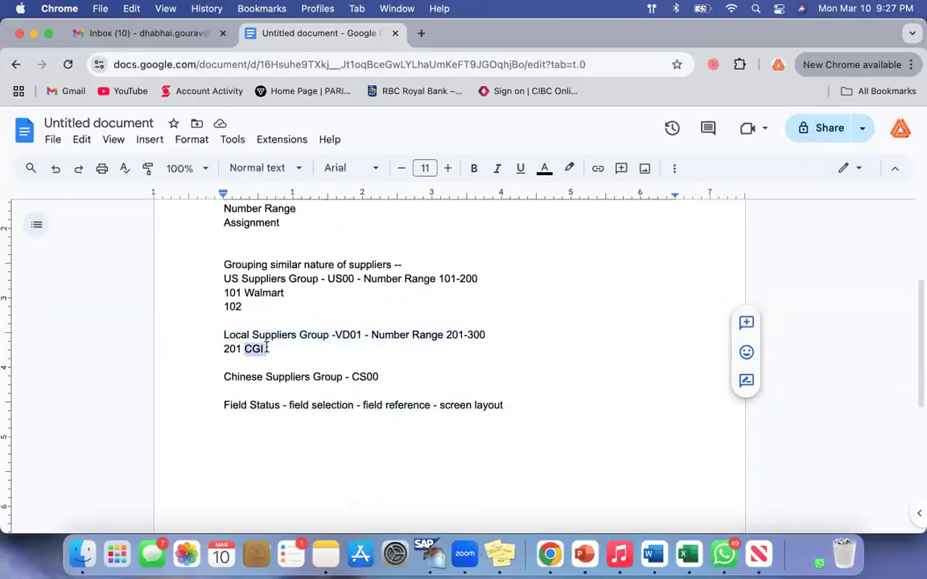
{"action": "left_click", "coordinate": [270, 348]}
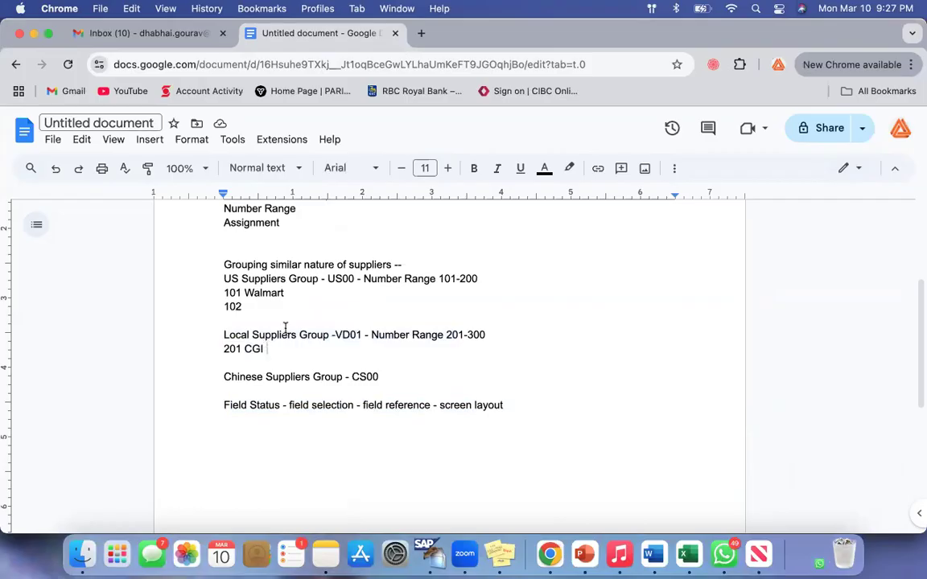
{"action": "double_click", "coordinate": [247, 347]}
List Name, Phone, Email, Account and Tax on separate lines under 201 CGI
{"action": "left_click", "coordinate": [290, 348]}
{"action": "key", "text": "Return"}
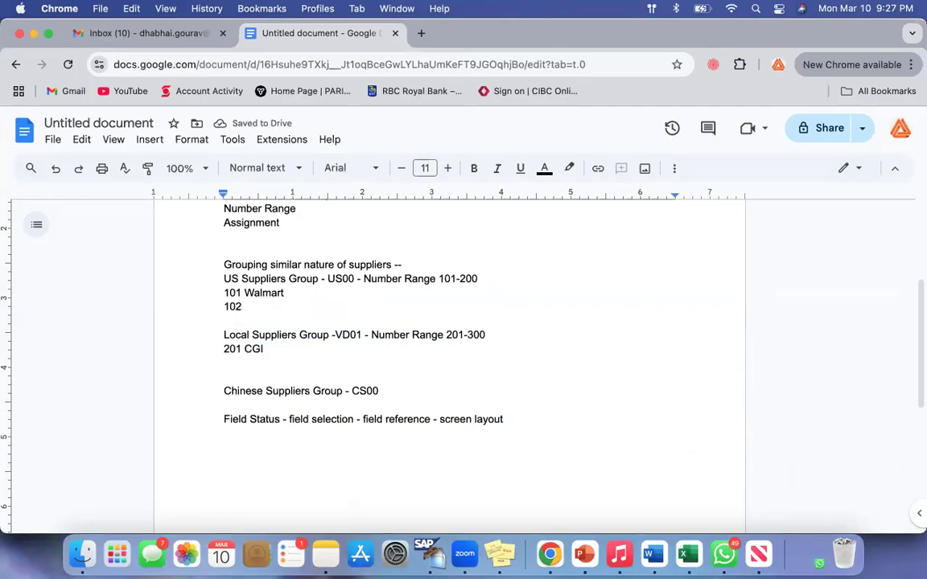
{"action": "type", "text": "Name"}
{"action": "key", "text": "Return"}
{"action": "type", "text": "Phone"}
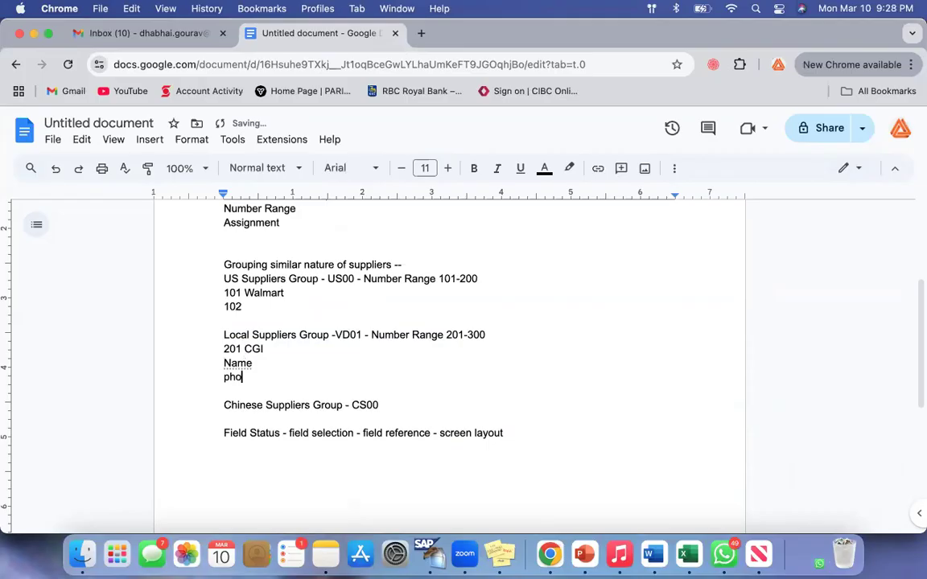
{"action": "key", "text": "Return"}
{"action": "type", "text": "email"}
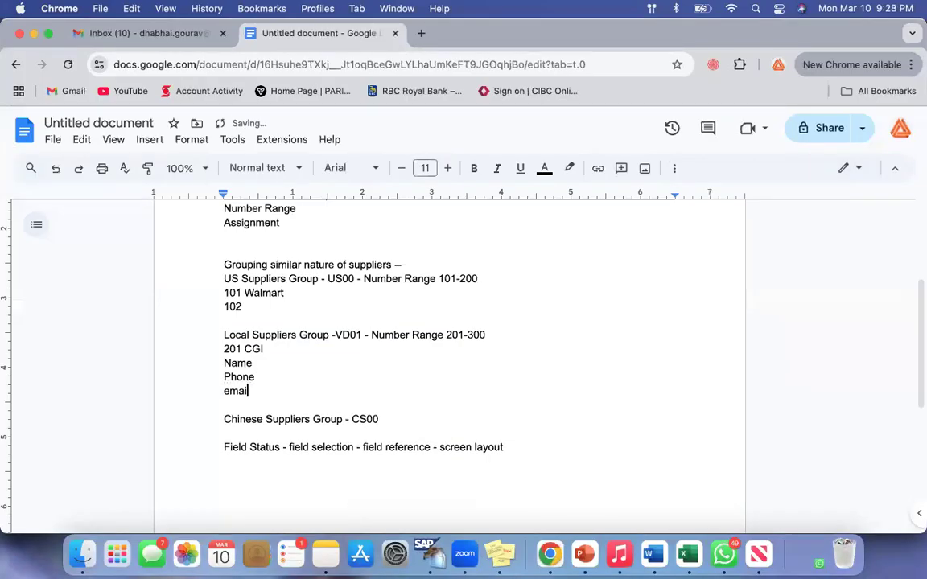
{"action": "key", "text": "Return"}
{"action": "type", "text": "account"}
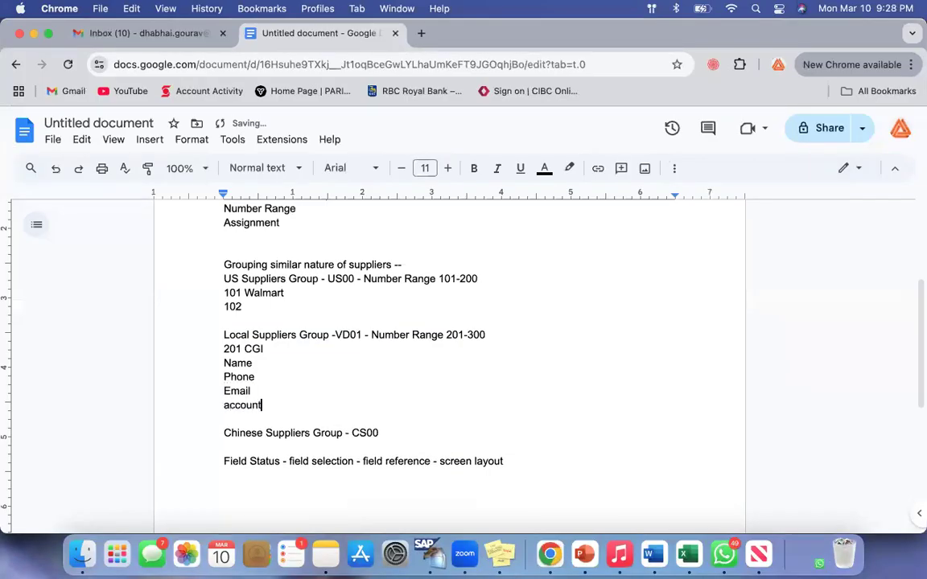
{"action": "key", "text": "Return"}
{"action": "type", "text": "tax"}
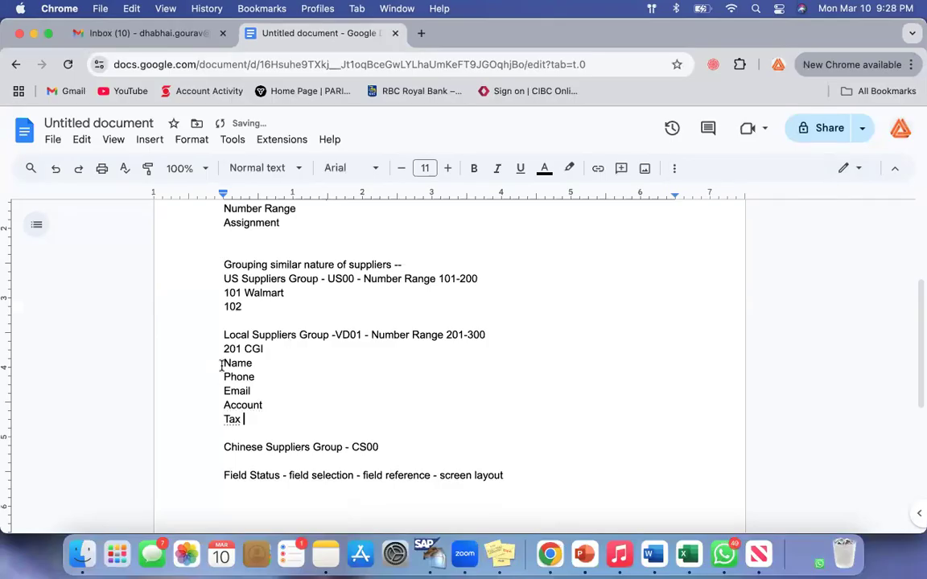
Replace the Name to Tax list under 201 CGI with the single entry "General"
{"action": "left_click_drag", "start_coordinate": [225, 364], "coordinate": [278, 432]}
{"action": "left_click", "coordinate": [278, 431]}
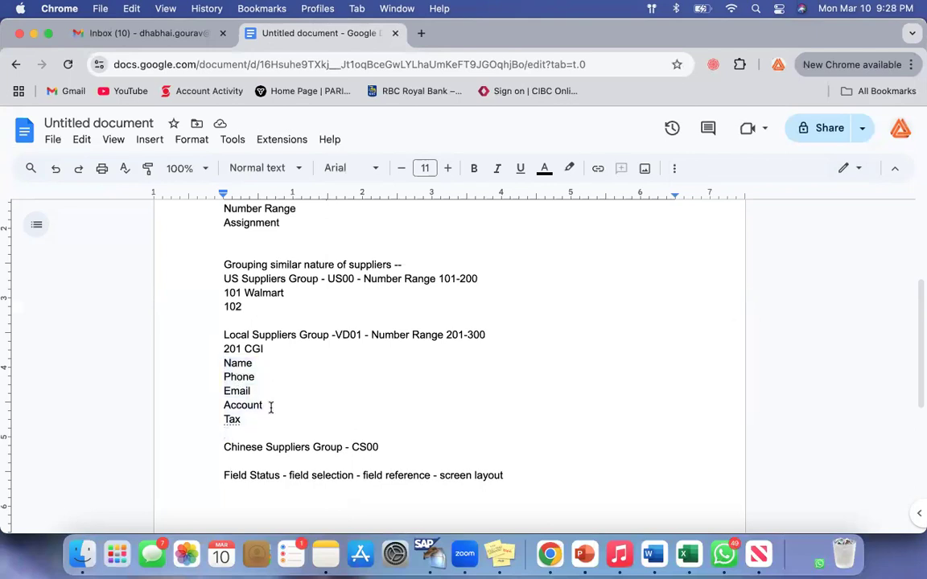
{"action": "left_click_drag", "start_coordinate": [224, 366], "coordinate": [289, 436]}
{"action": "left_click", "coordinate": [290, 435]}
{"action": "left_click_drag", "start_coordinate": [224, 364], "coordinate": [270, 421]}
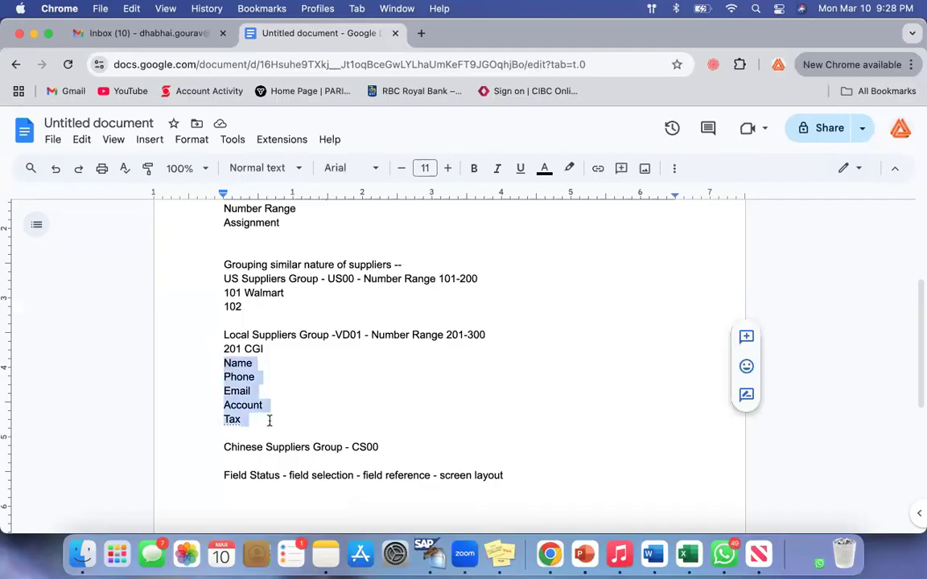
{"action": "key", "text": "BackSpace"}
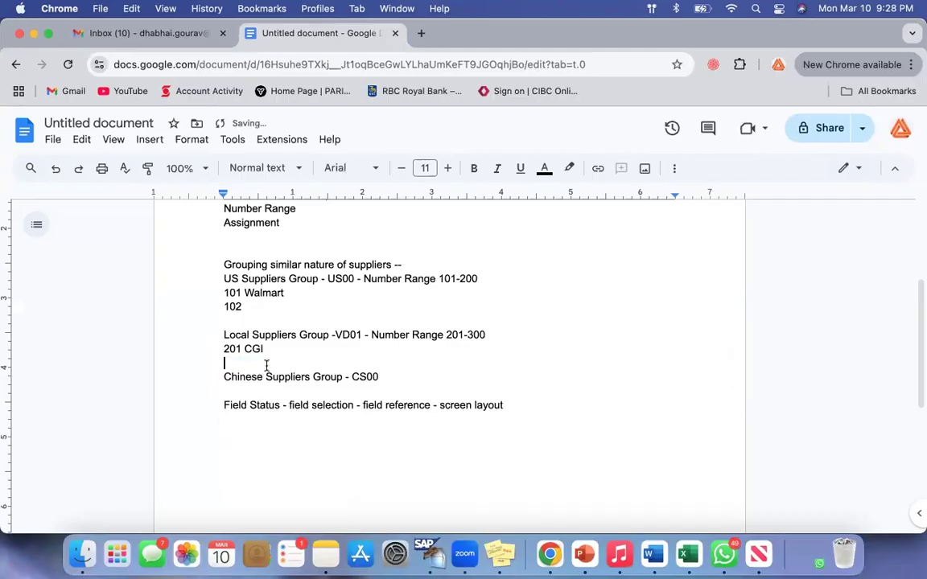
{"action": "type", "text": "General"}
{"action": "key", "text": "Return"}
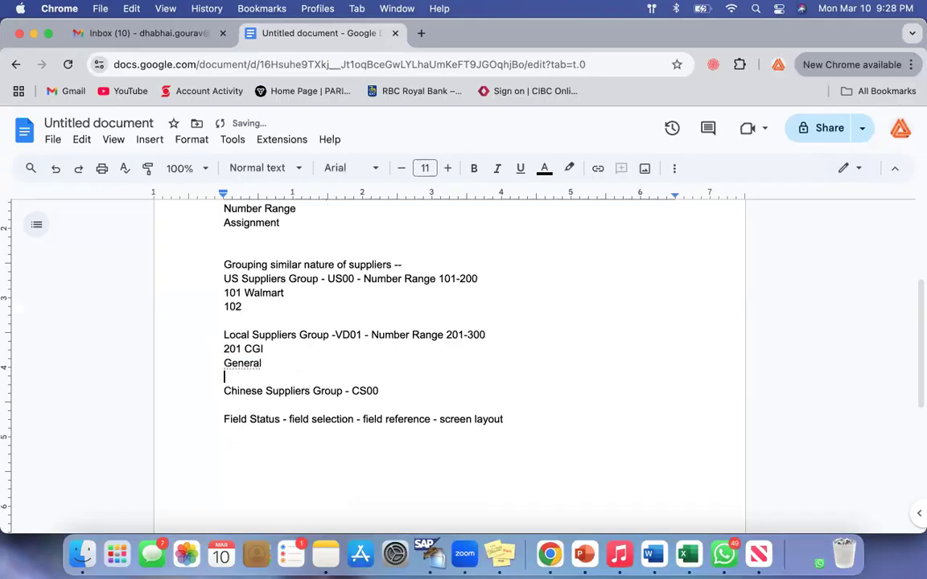
Return to SAP and save the VD01 Local Suppliers Group account group
{"action": "left_click", "coordinate": [33, 34]}
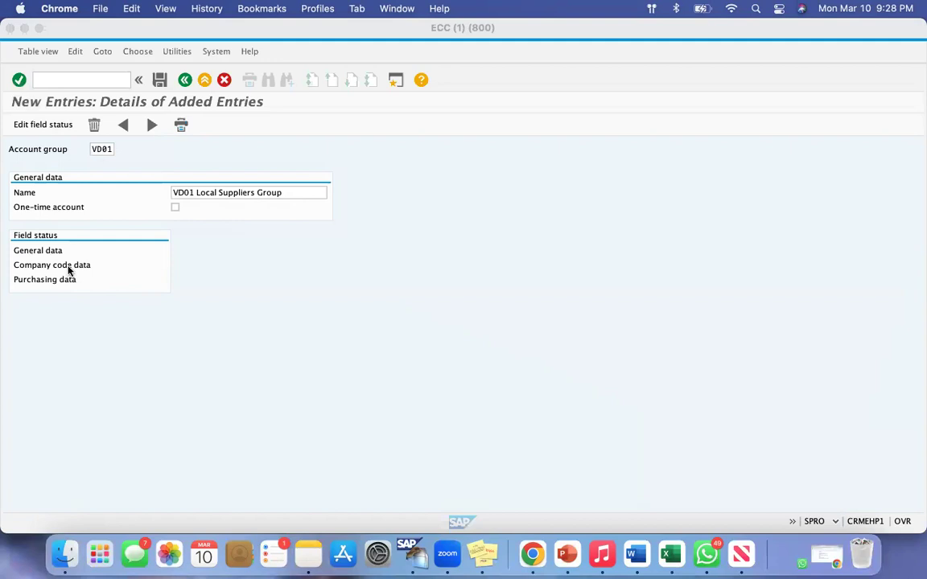
{"action": "left_click", "coordinate": [160, 81]}
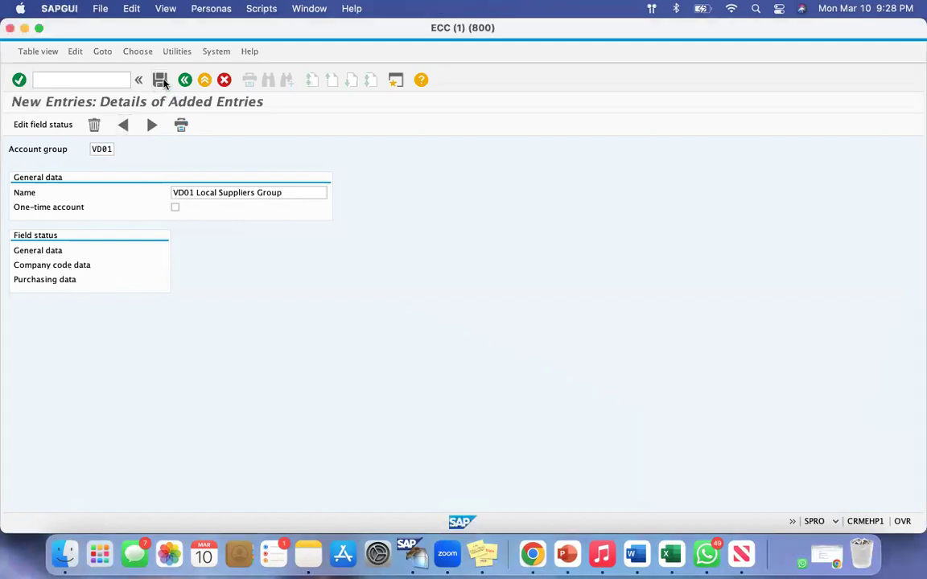
{"action": "left_click", "coordinate": [161, 81]}
{"action": "left_click", "coordinate": [213, 162]}
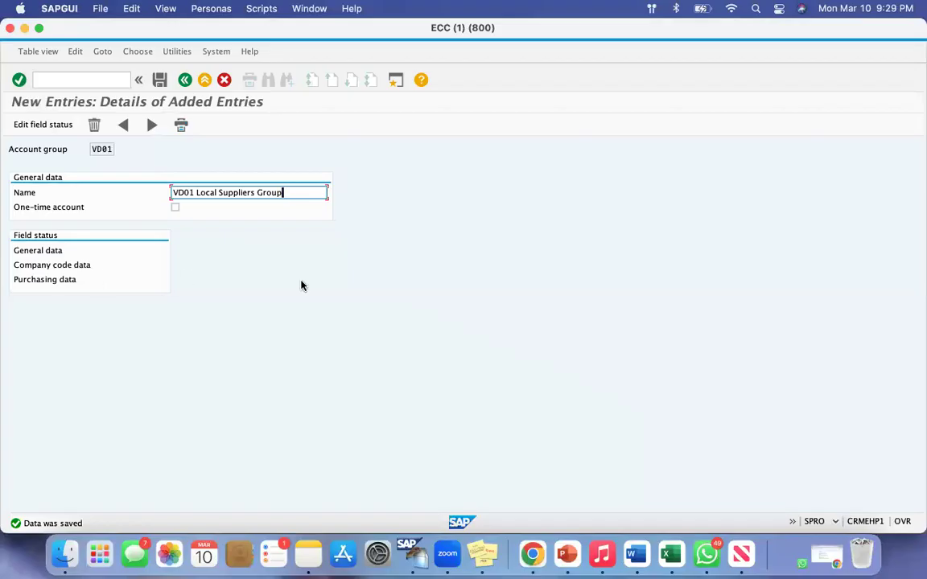
Open the Address group in the General data field status of account group VD01
{"action": "double_click", "coordinate": [101, 149]}
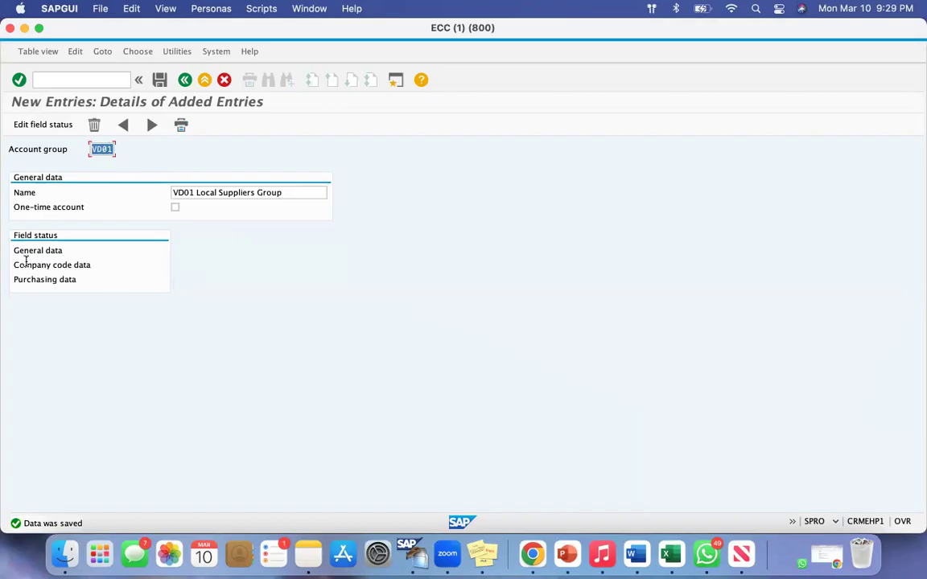
{"action": "left_click_drag", "start_coordinate": [20, 250], "coordinate": [67, 280]}
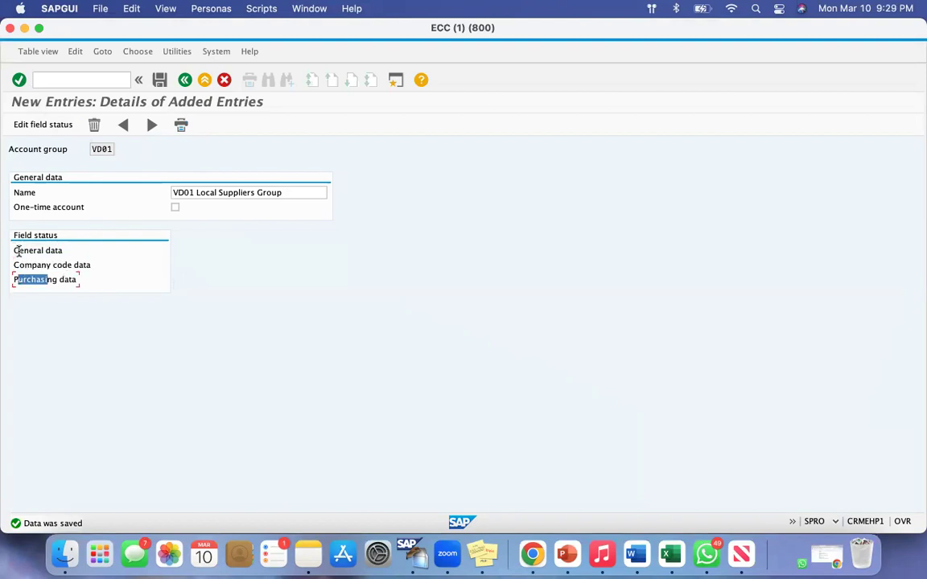
{"action": "left_click_drag", "start_coordinate": [18, 250], "coordinate": [54, 250]}
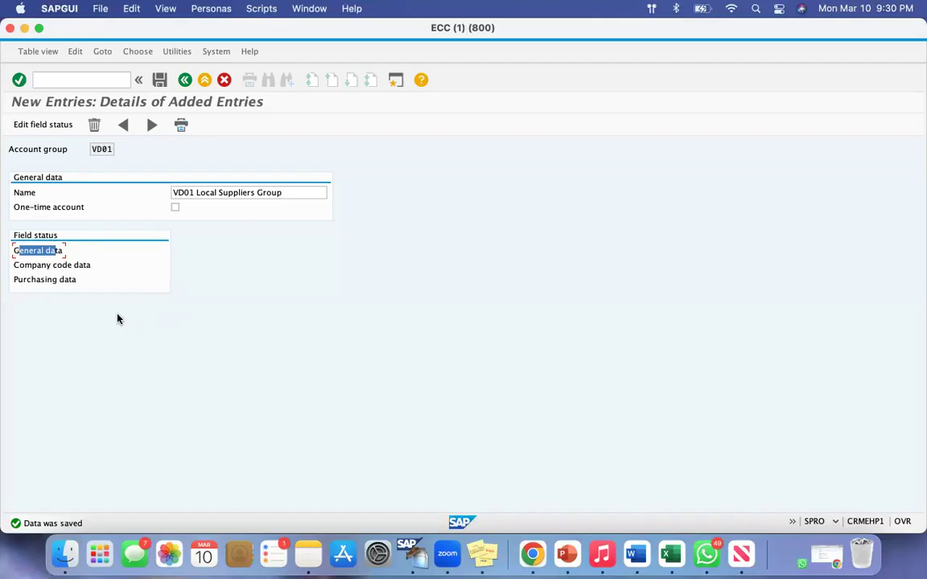
{"action": "left_click", "coordinate": [33, 252]}
{"action": "double_click", "coordinate": [36, 252]}
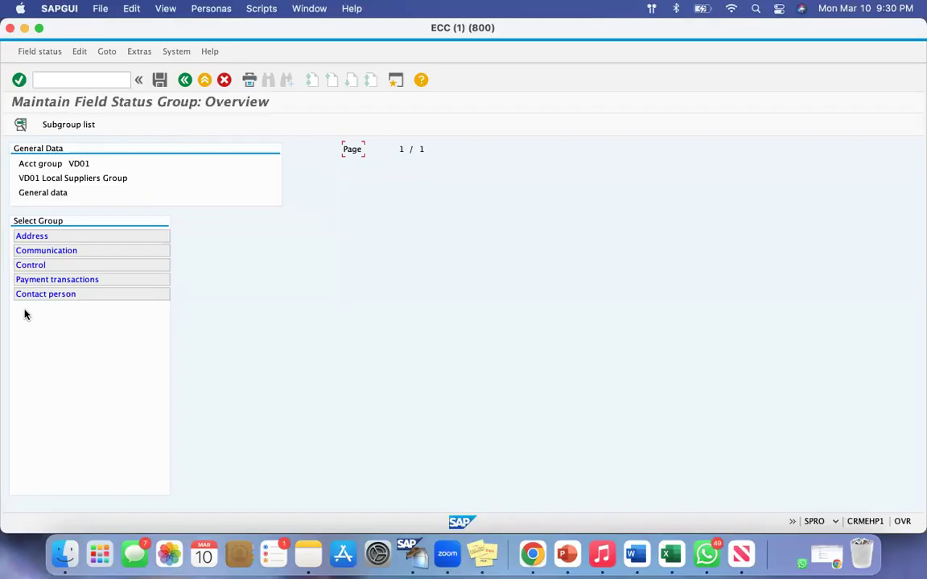
{"action": "left_click", "coordinate": [39, 237]}
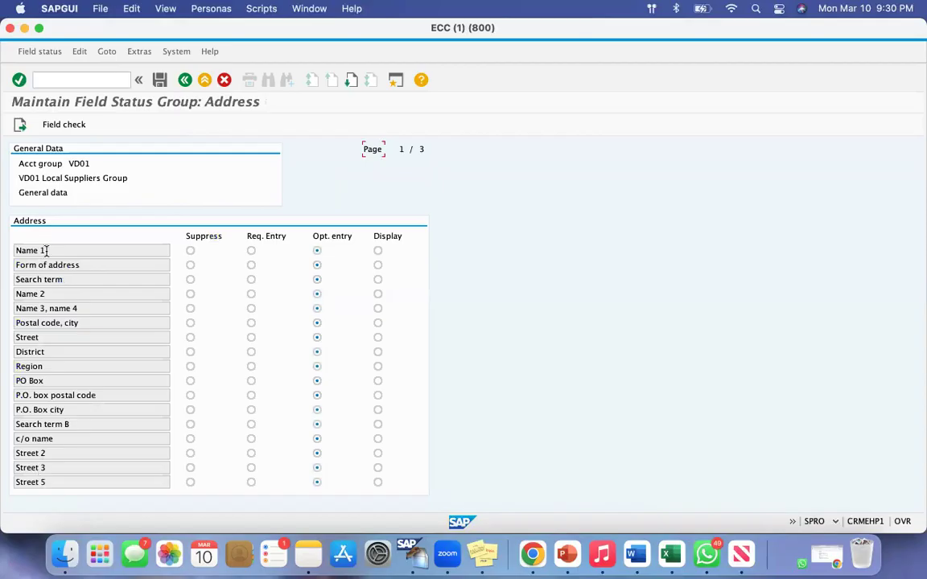
Review the address fields, try the required, suppressed and display statuses on Name 1, and set it back to optional entry
{"action": "left_click_drag", "start_coordinate": [46, 252], "coordinate": [11, 256]}
{"action": "left_click_drag", "start_coordinate": [62, 279], "coordinate": [12, 295]}
{"action": "left_click_drag", "start_coordinate": [82, 308], "coordinate": [26, 350]}
{"action": "left_click", "coordinate": [250, 251]}
{"action": "left_click", "coordinate": [190, 251]}
{"action": "left_click", "coordinate": [317, 251]}
{"action": "left_click", "coordinate": [378, 251]}
{"action": "left_click", "coordinate": [318, 252]}
Go back to the VD01 account group details and open the field status for Company code data
{"action": "left_click", "coordinate": [185, 80]}
{"action": "left_click", "coordinate": [185, 80]}
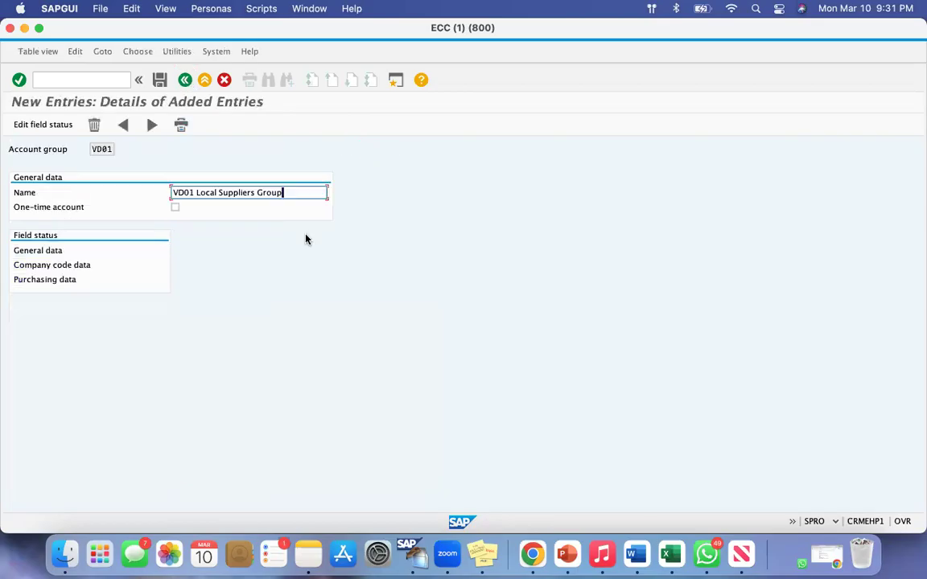
{"action": "left_click_drag", "start_coordinate": [19, 264], "coordinate": [73, 265]}
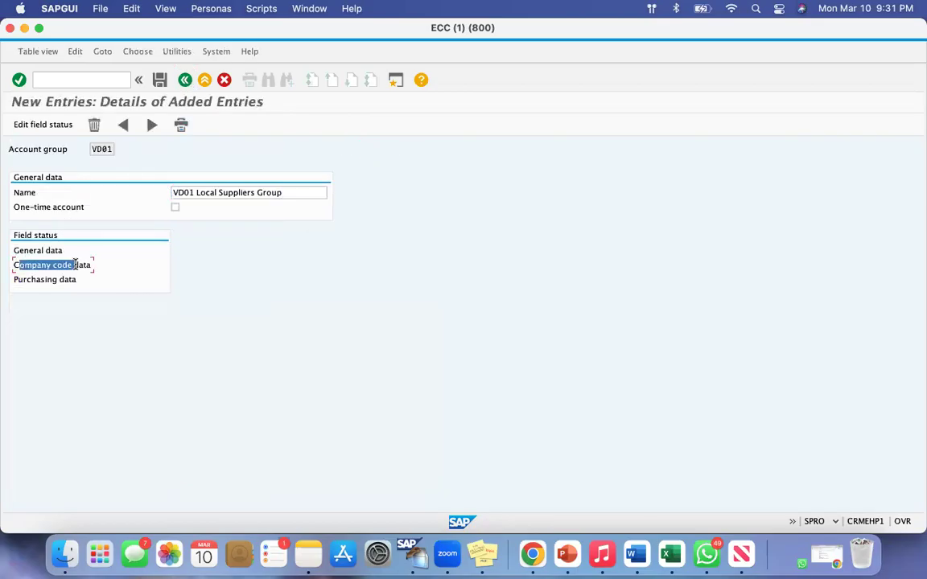
{"action": "double_click", "coordinate": [49, 264]}
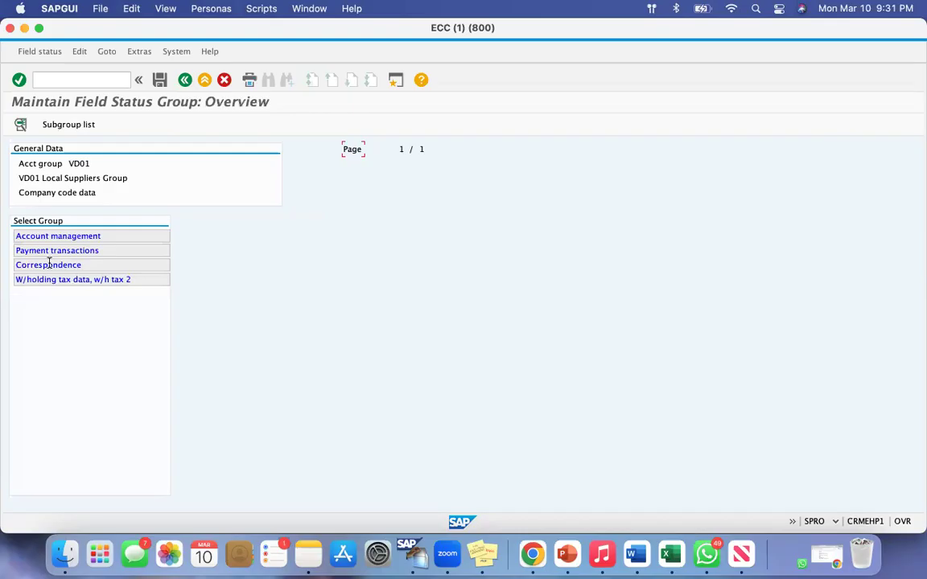
Open the Account management group of VD01's company code data and set Reconciliation account to required entry
{"action": "double_click", "coordinate": [58, 234]}
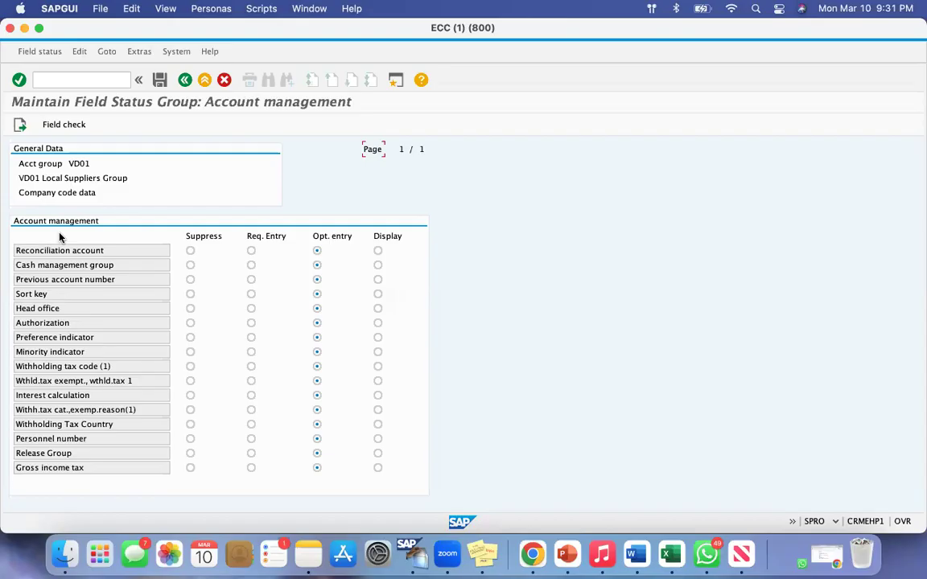
{"action": "right_click", "coordinate": [89, 163]}
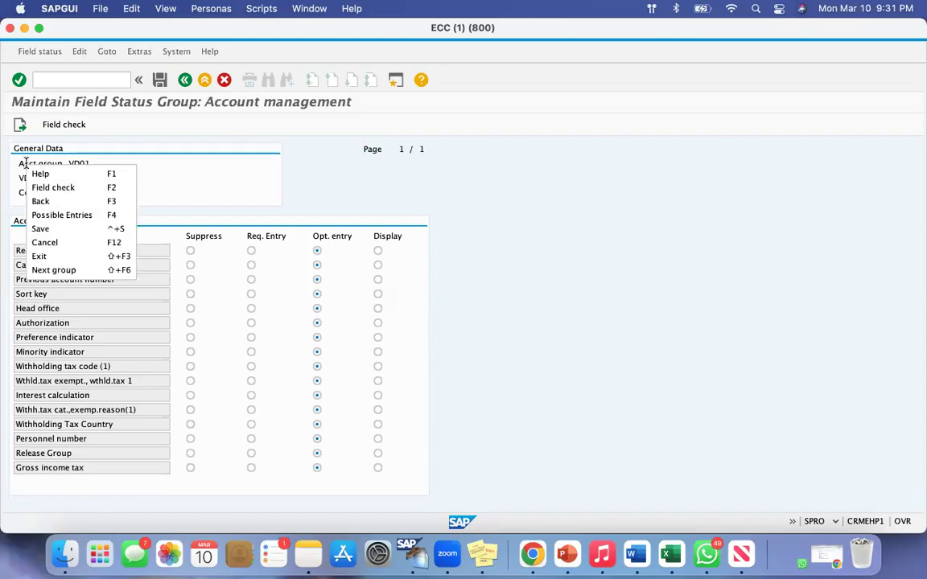
{"action": "left_click", "coordinate": [153, 165]}
{"action": "left_click_drag", "start_coordinate": [90, 163], "coordinate": [36, 164]}
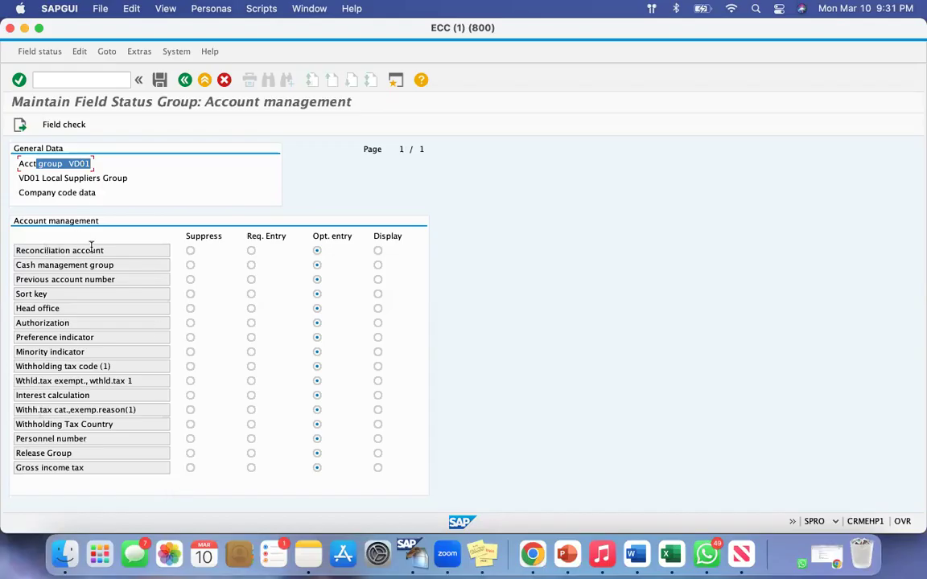
{"action": "left_click_drag", "start_coordinate": [103, 250], "coordinate": [24, 250]}
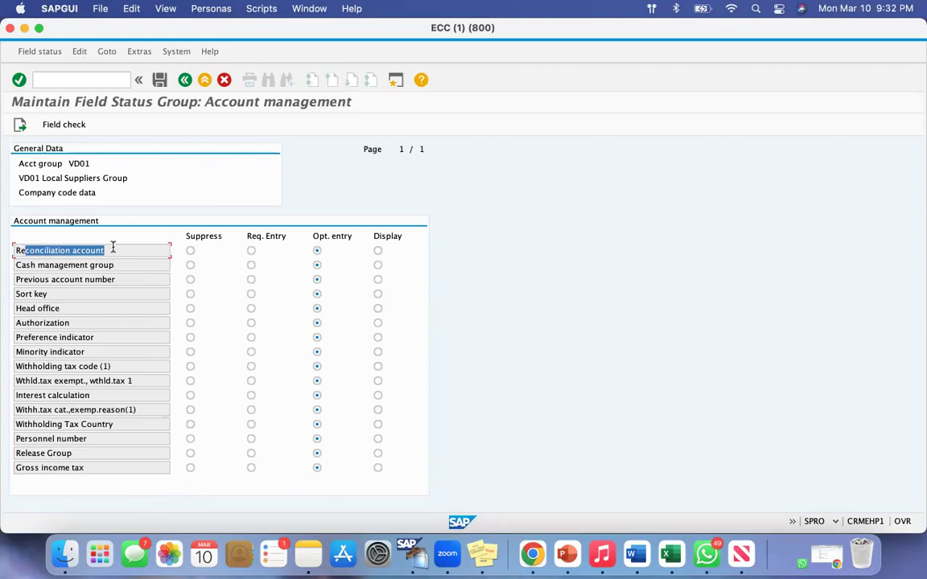
{"action": "left_click", "coordinate": [250, 251]}
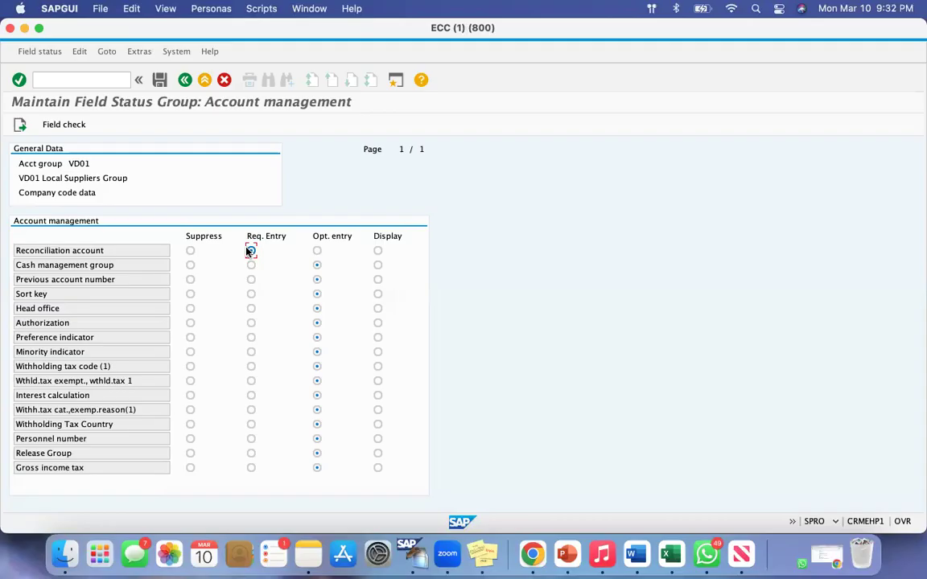
Examine the Reconciliation account field in the Account management field status of VD01
{"action": "left_click_drag", "start_coordinate": [105, 250], "coordinate": [24, 245]}
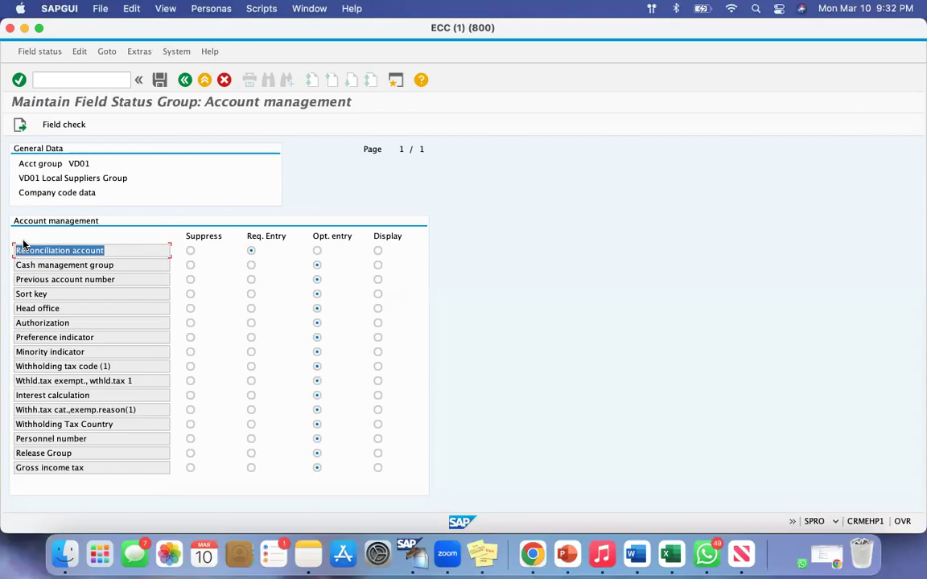
{"action": "left_click", "coordinate": [98, 250]}
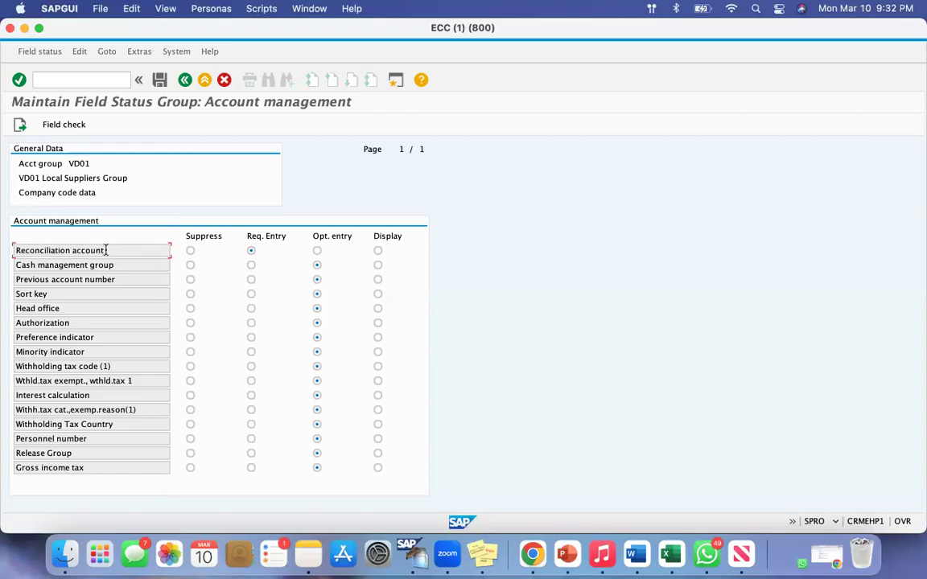
{"action": "left_click_drag", "start_coordinate": [105, 250], "coordinate": [17, 251]}
{"action": "left_click", "coordinate": [116, 250]}
{"action": "left_click_drag", "start_coordinate": [100, 250], "coordinate": [16, 251]}
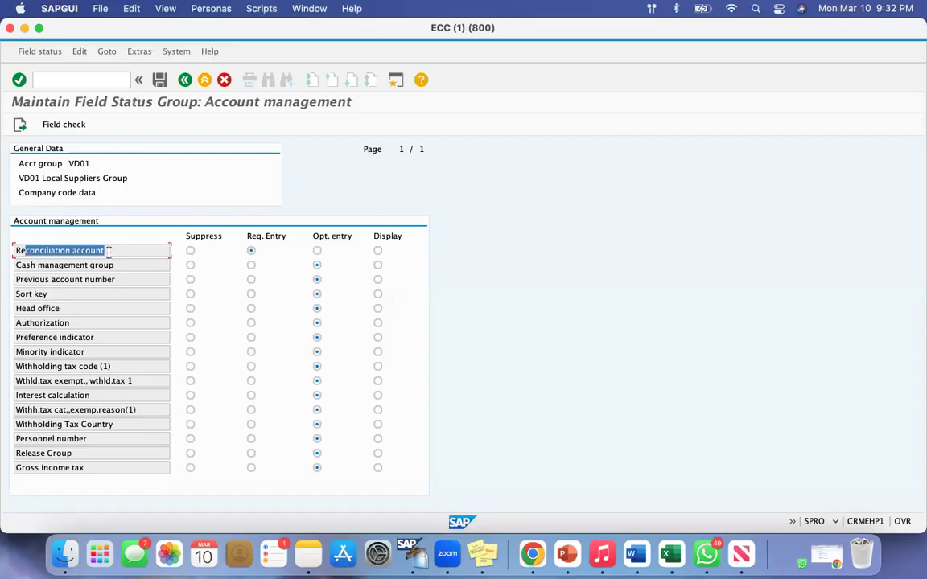
{"action": "left_click", "coordinate": [79, 250]}
{"action": "left_click_drag", "start_coordinate": [109, 251], "coordinate": [31, 248]}
{"action": "left_click", "coordinate": [97, 250]}
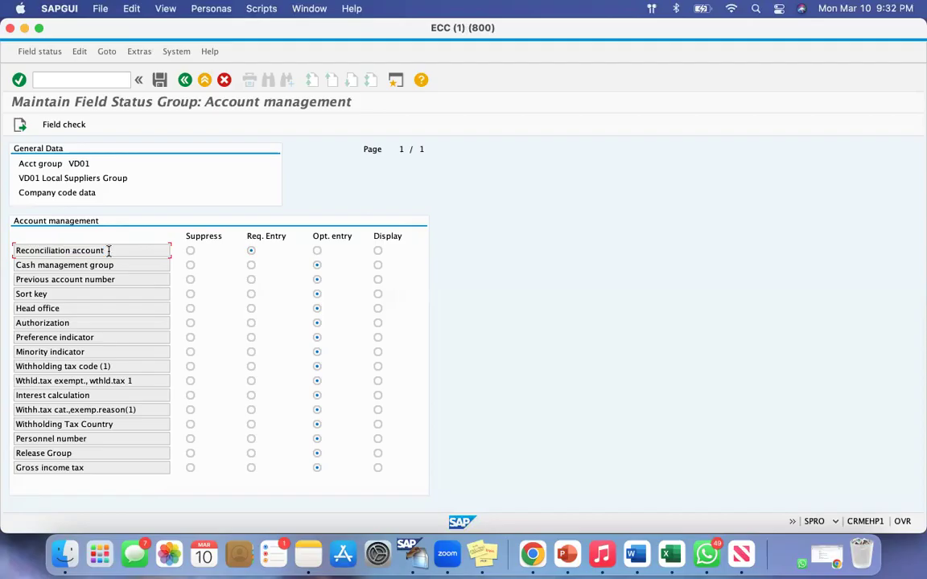
{"action": "left_click_drag", "start_coordinate": [109, 250], "coordinate": [30, 250]}
{"action": "left_click", "coordinate": [106, 253]}
{"action": "left_click_drag", "start_coordinate": [109, 250], "coordinate": [34, 250]}
{"action": "left_click", "coordinate": [116, 253]}
{"action": "left_click_drag", "start_coordinate": [40, 250], "coordinate": [121, 256]}
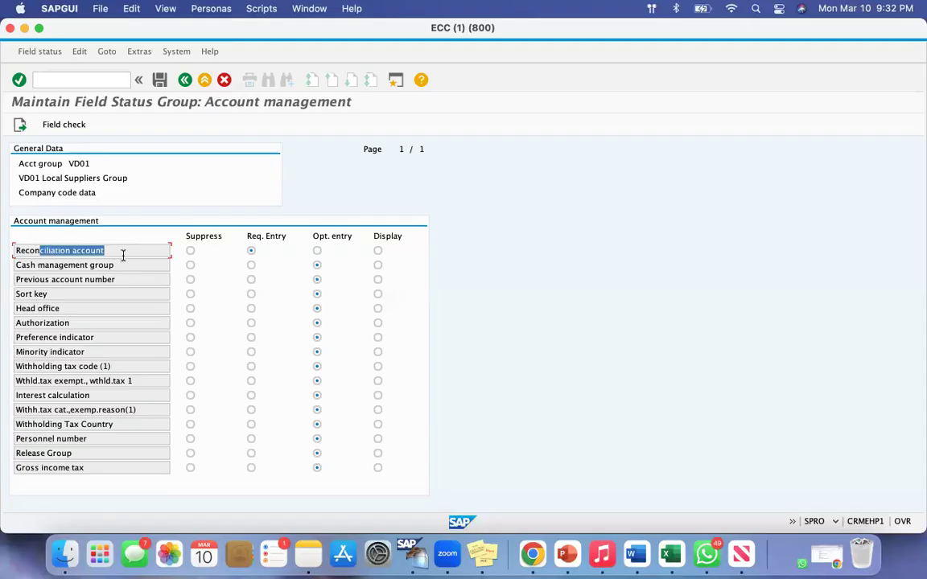
{"action": "left_click", "coordinate": [111, 253]}
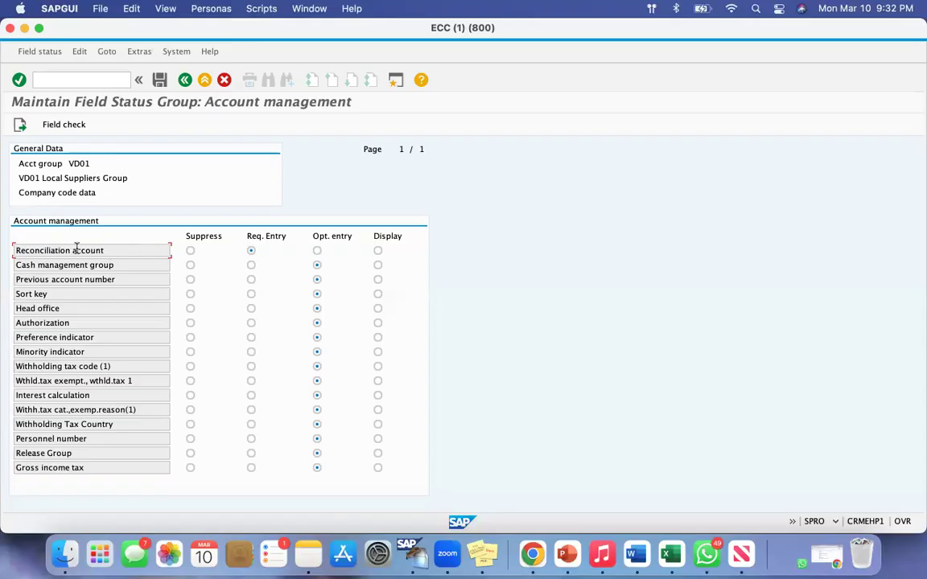
{"action": "left_click_drag", "start_coordinate": [111, 252], "coordinate": [153, 243]}
{"action": "left_click", "coordinate": [120, 253]}
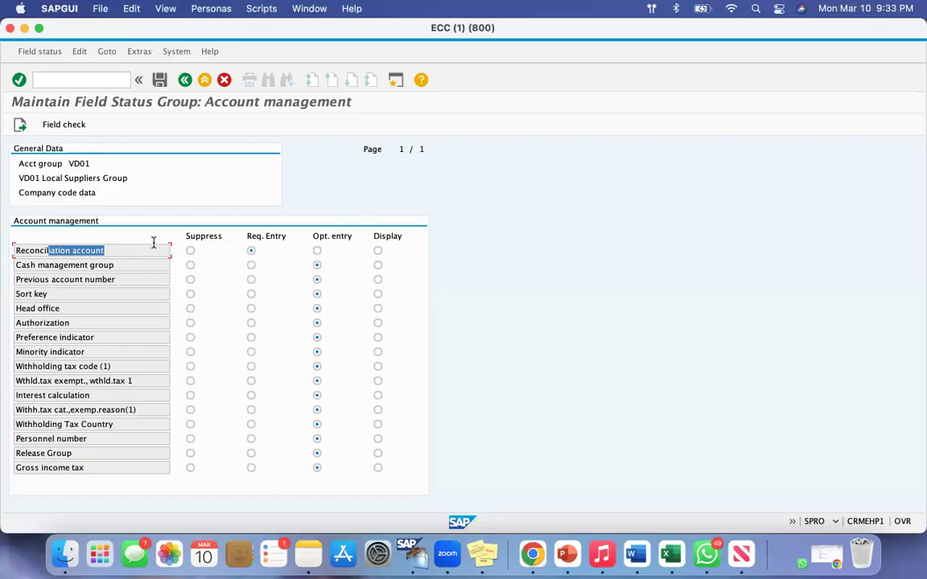
Go back to the VD01 account group details and open the Purchasing data group of its purchasing field status
{"action": "left_click", "coordinate": [186, 81]}
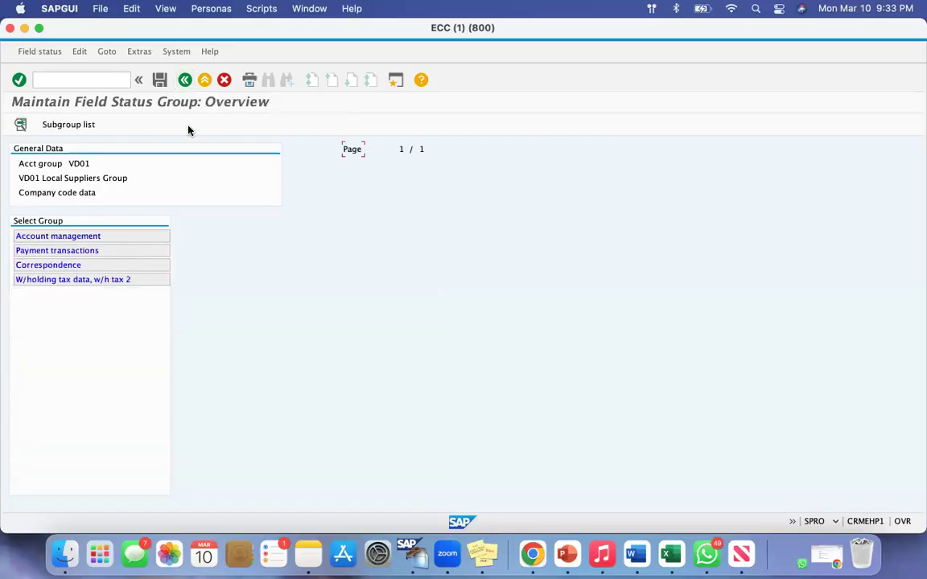
{"action": "left_click", "coordinate": [185, 80]}
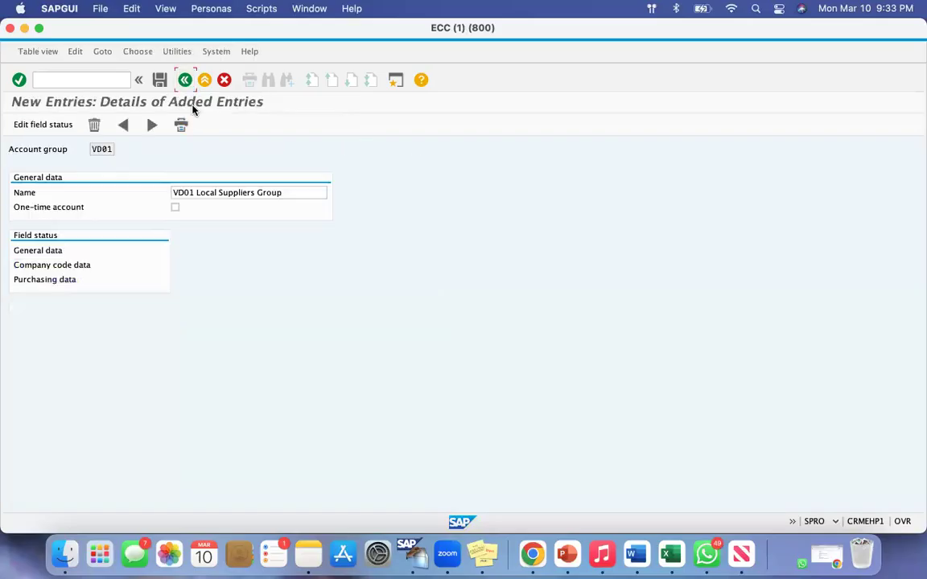
{"action": "double_click", "coordinate": [44, 282]}
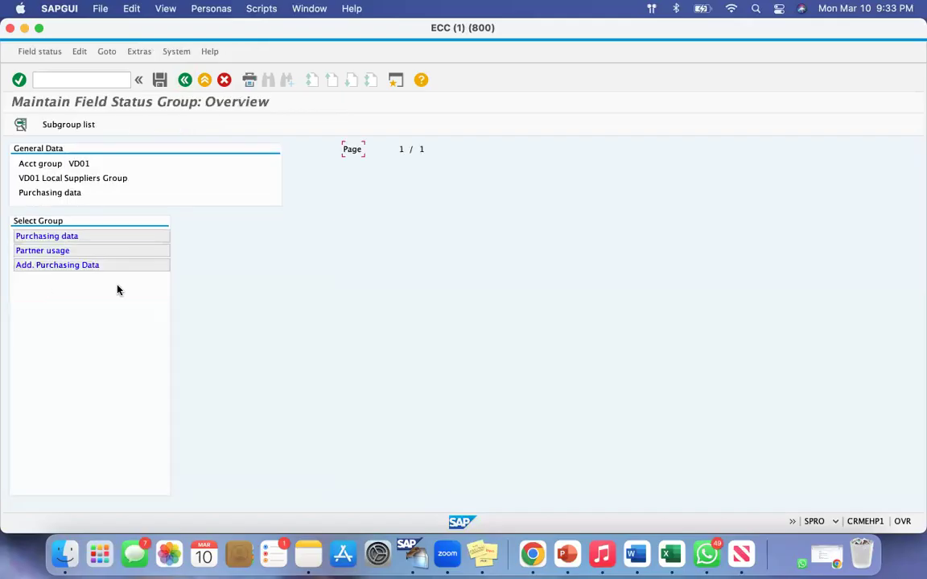
{"action": "left_click", "coordinate": [53, 237]}
{"action": "double_click", "coordinate": [54, 237]}
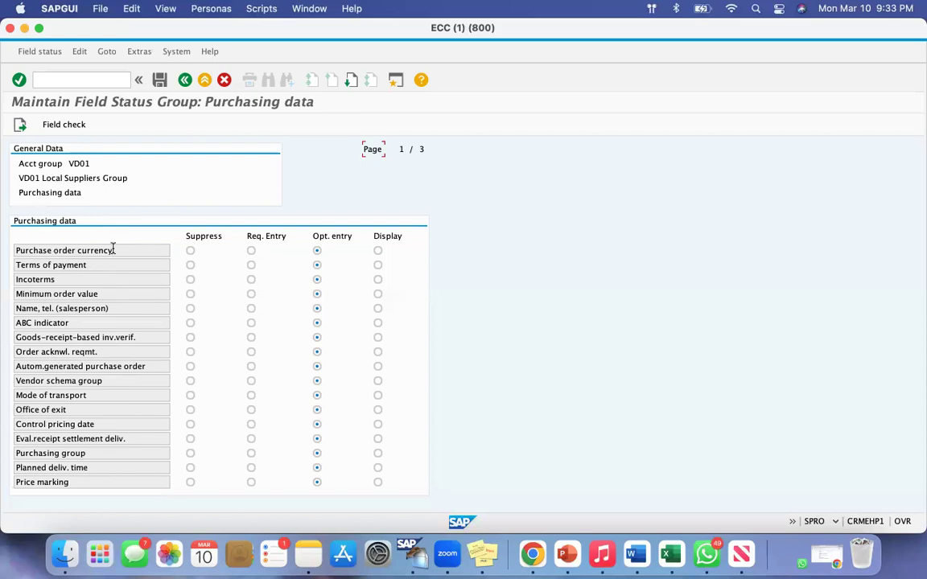
Set Purchase order currency and Terms of payment to required entry for VD01 and save the field status changes
{"action": "left_click_drag", "start_coordinate": [18, 253], "coordinate": [204, 260]}
{"action": "left_click", "coordinate": [251, 252]}
{"action": "left_click_drag", "start_coordinate": [91, 163], "coordinate": [22, 163]}
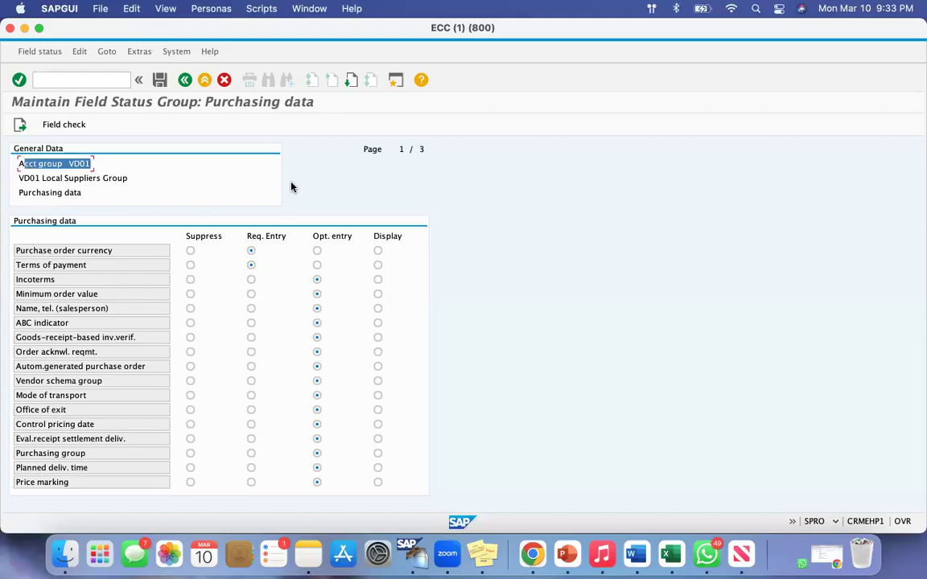
{"action": "left_click", "coordinate": [159, 80]}
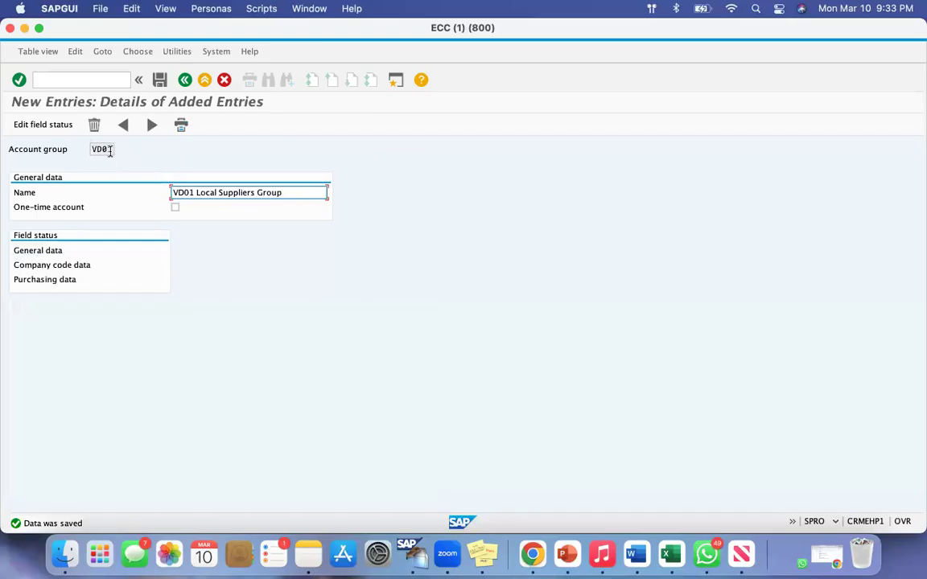
Leave the VD01 account group details and return to the Display IMG structure
{"action": "left_click_drag", "start_coordinate": [110, 150], "coordinate": [90, 150]}
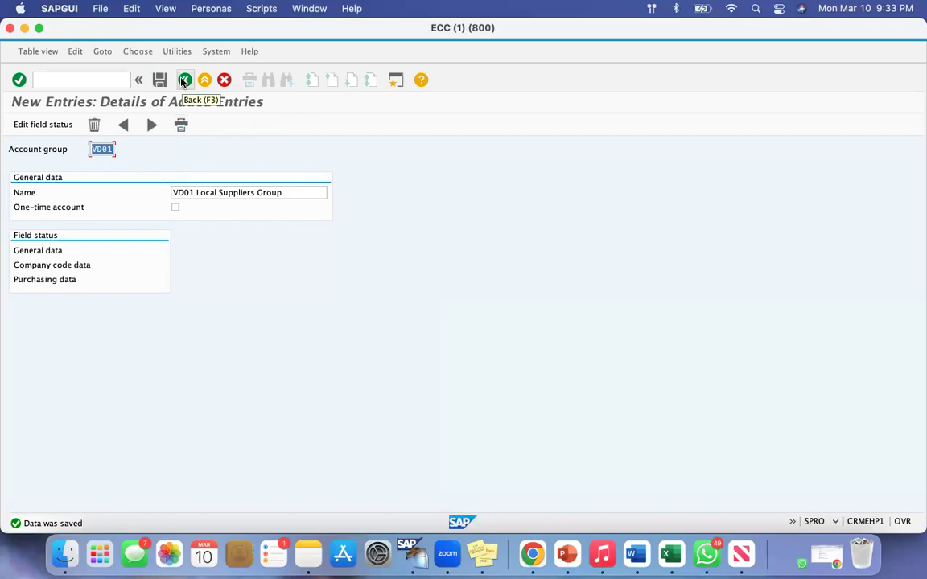
{"action": "left_click", "coordinate": [185, 80]}
{"action": "left_click", "coordinate": [184, 81]}
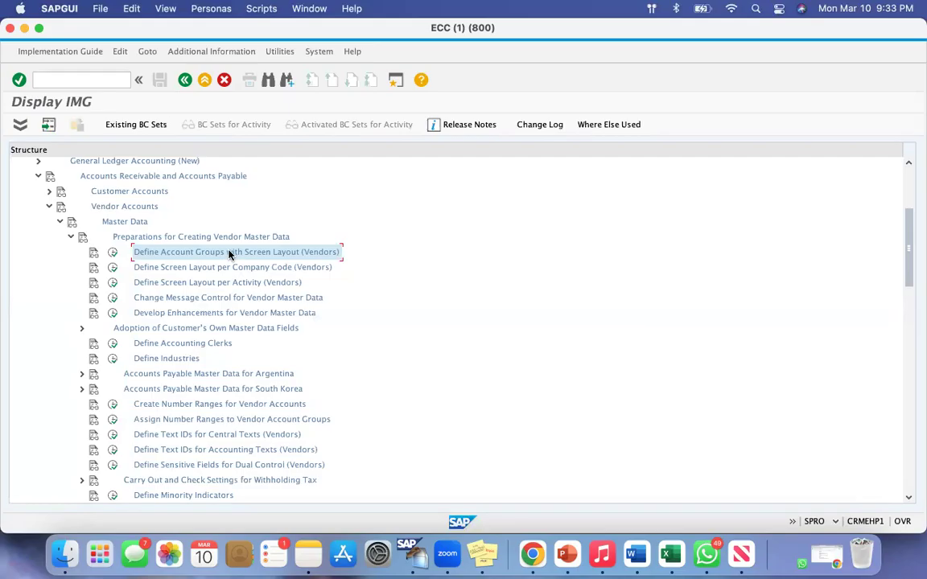
Switch to the Google Docs notes in Chrome and review the number ranges noted for the US and Local Suppliers Groups
{"action": "left_click", "coordinate": [533, 554]}
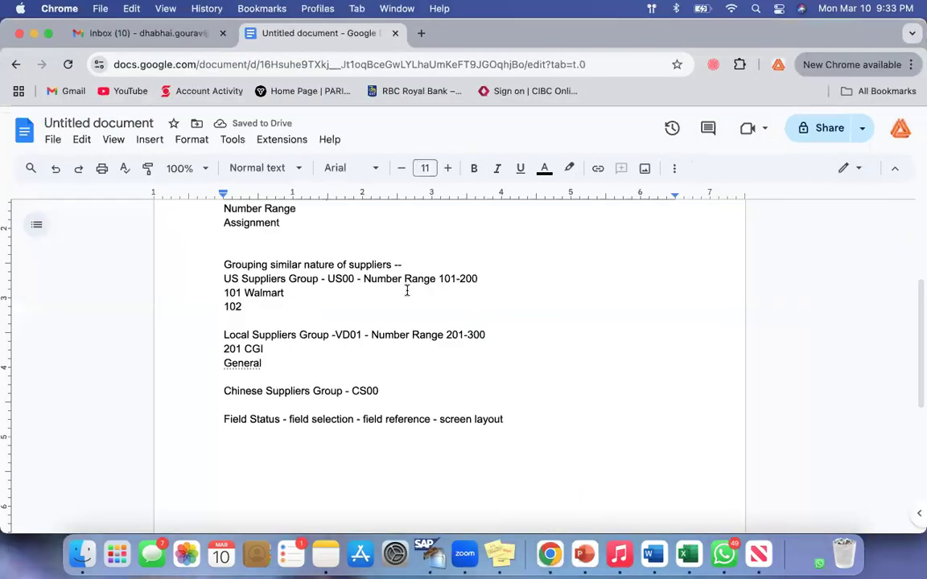
{"action": "left_click_drag", "start_coordinate": [404, 278], "coordinate": [477, 278]}
{"action": "left_click_drag", "start_coordinate": [487, 335], "coordinate": [412, 334]}
{"action": "left_click", "coordinate": [460, 370]}
{"action": "left_click_drag", "start_coordinate": [479, 278], "coordinate": [439, 278]}
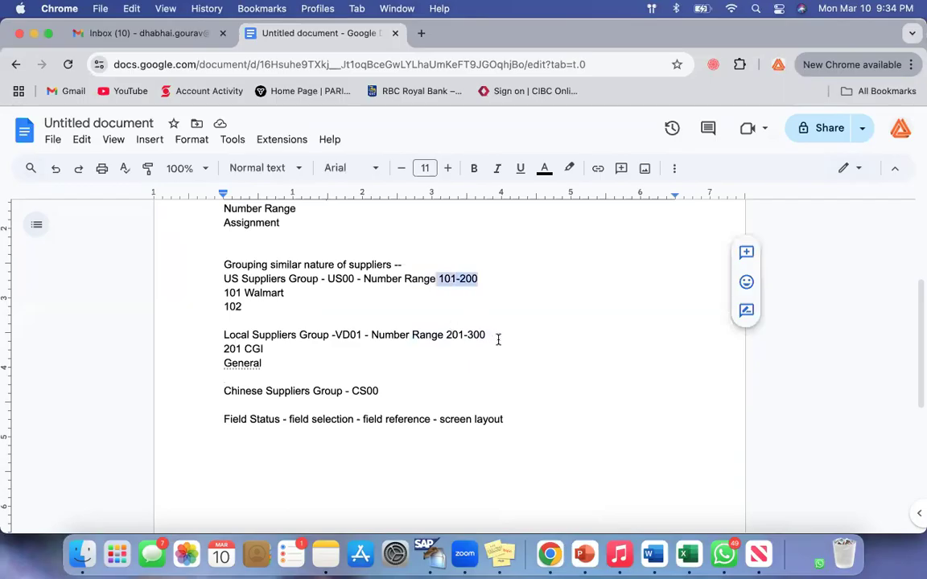
{"action": "left_click_drag", "start_coordinate": [487, 334], "coordinate": [432, 335]}
{"action": "left_click_drag", "start_coordinate": [232, 282], "coordinate": [404, 440]}
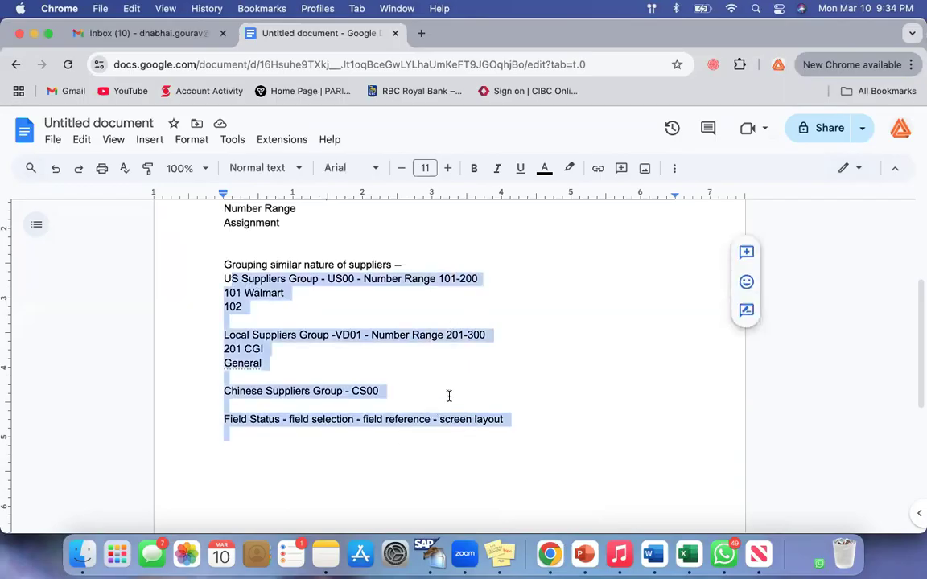
{"action": "left_click", "coordinate": [449, 396]}
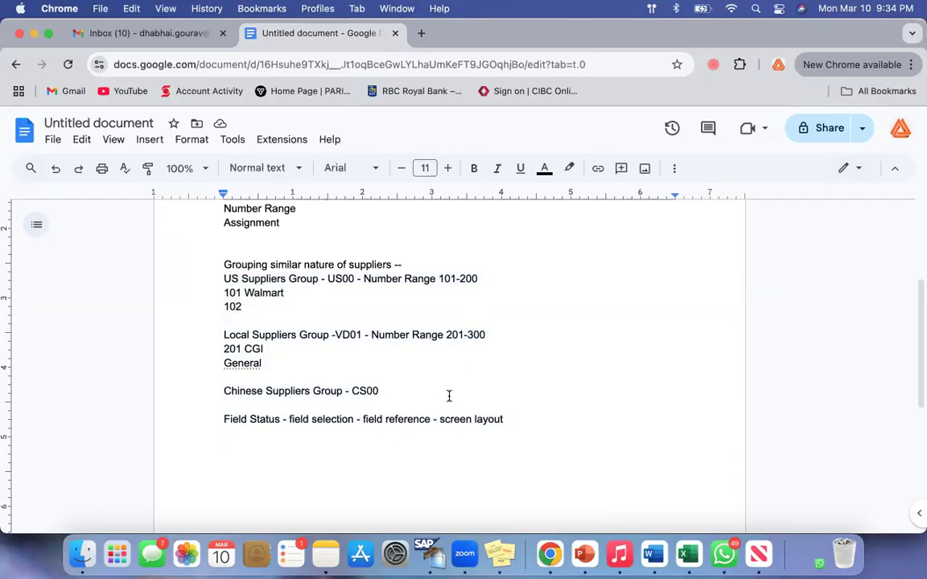
{"action": "left_click_drag", "start_coordinate": [440, 282], "coordinate": [482, 282]}
{"action": "left_click", "coordinate": [487, 304]}
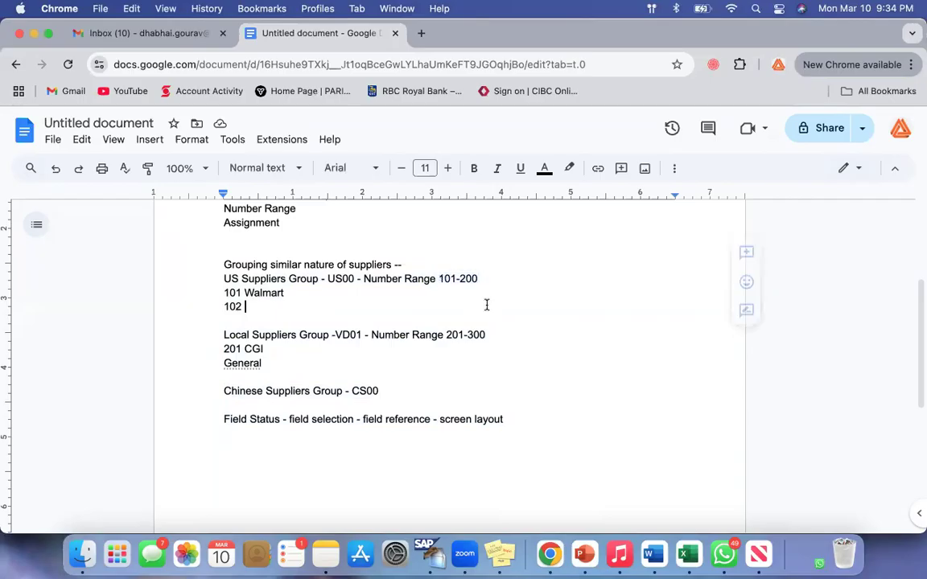
Insert the label "A -" before the US group's number range 101-200 and "B -" before the Local group's range 201-300
{"action": "left_click", "coordinate": [439, 282]}
{"action": "type", "text": "A -"}
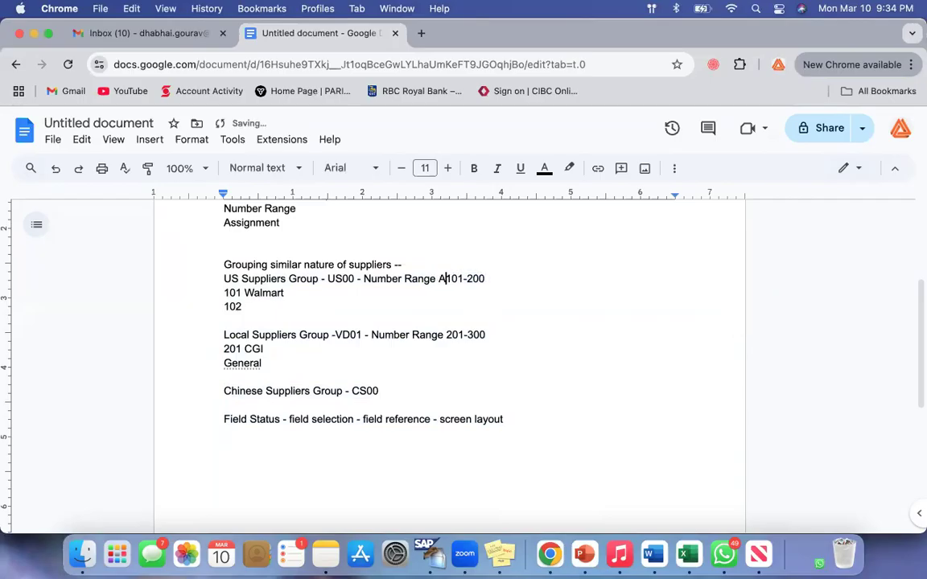
{"action": "left_click", "coordinate": [446, 335]}
{"action": "type", "text": "B -"}
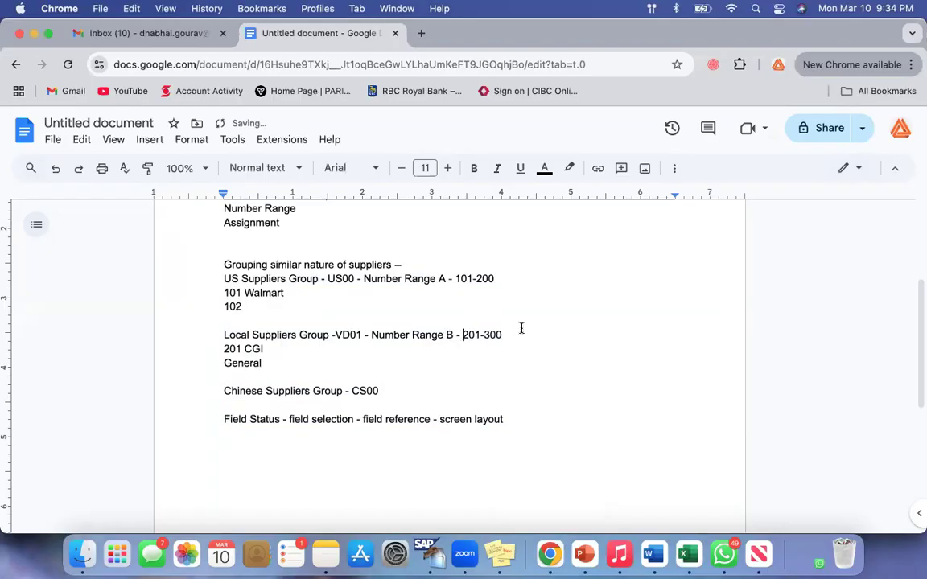
{"action": "double_click", "coordinate": [442, 280]}
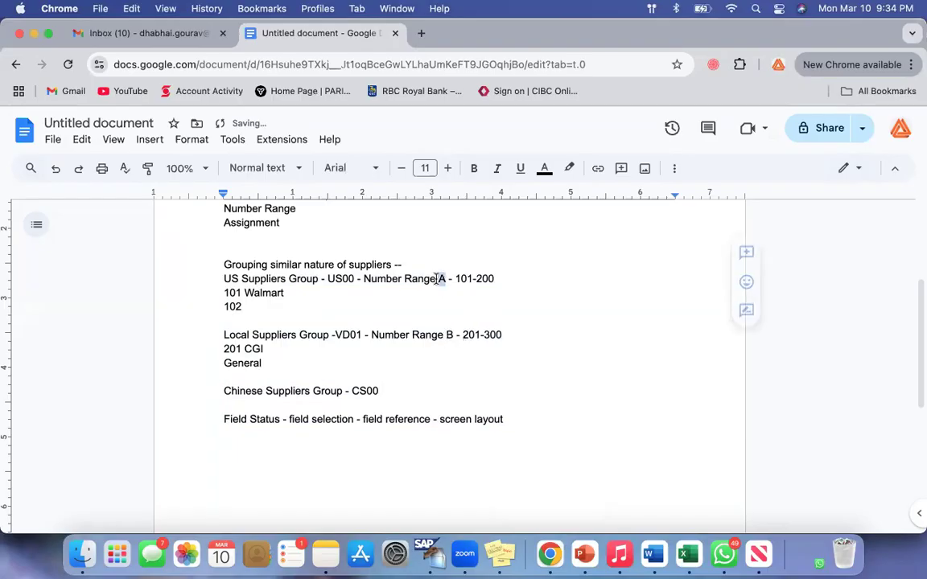
{"action": "left_click_drag", "start_coordinate": [455, 278], "coordinate": [509, 278]}
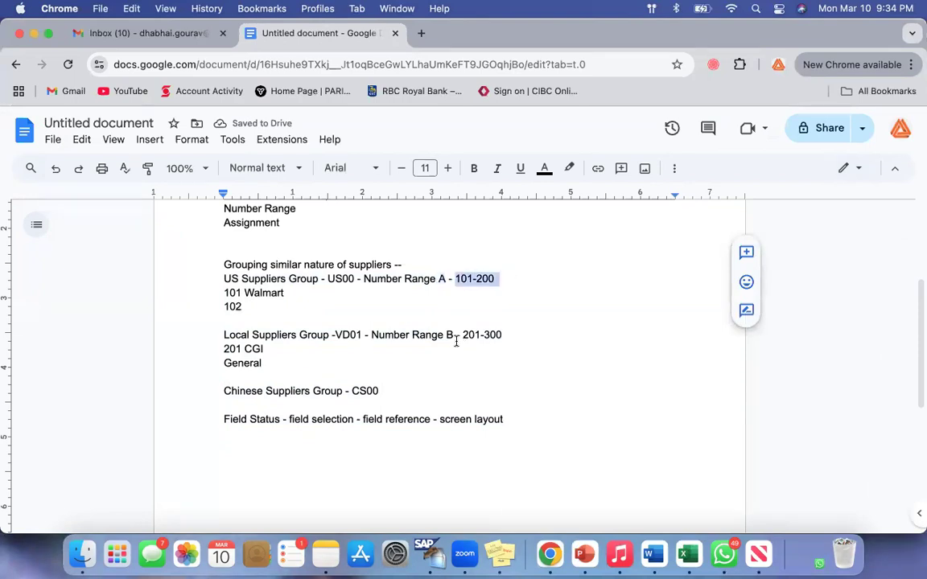
{"action": "left_click", "coordinate": [505, 334]}
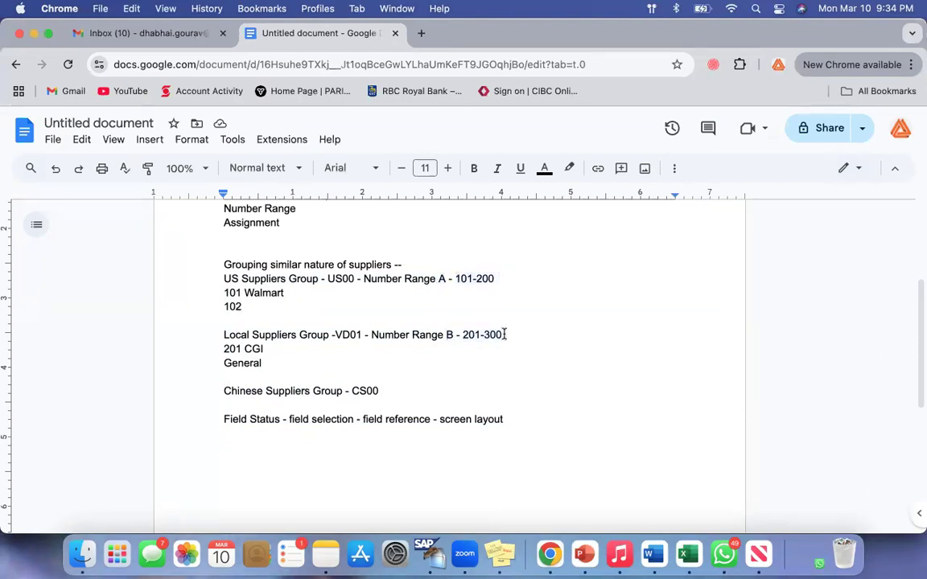
Replace the number range labels with 11 for the US Suppliers Group and 12 for the Local Suppliers Group
{"action": "double_click", "coordinate": [442, 279]}
{"action": "key", "text": "BackSpace"}
{"action": "type", "text": "11"}
{"action": "double_click", "coordinate": [449, 335]}
{"action": "key", "text": "BackSpace"}
{"action": "type", "text": "12"}
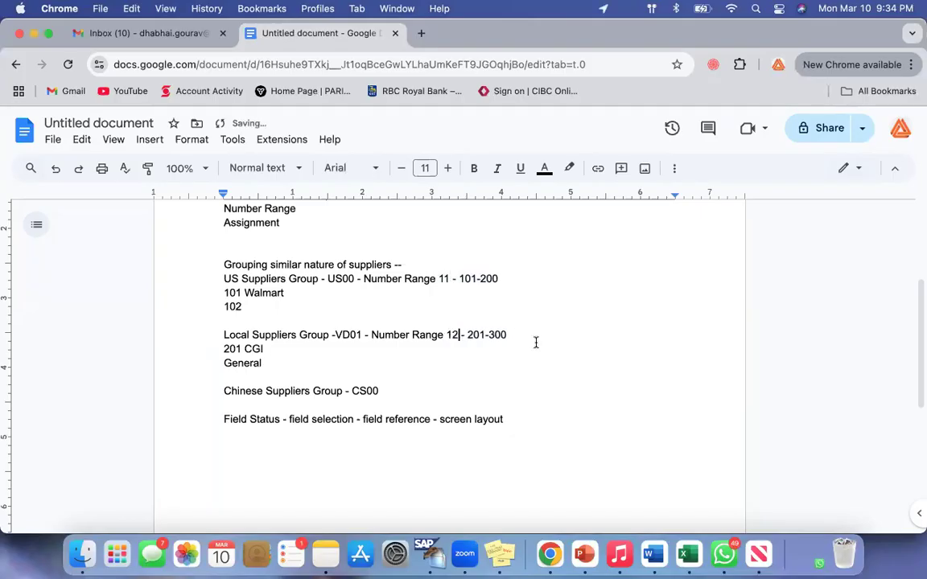
Compare the labels and intervals of number ranges 11 and 12 in the notes
{"action": "left_click_drag", "start_coordinate": [439, 279], "coordinate": [499, 278]}
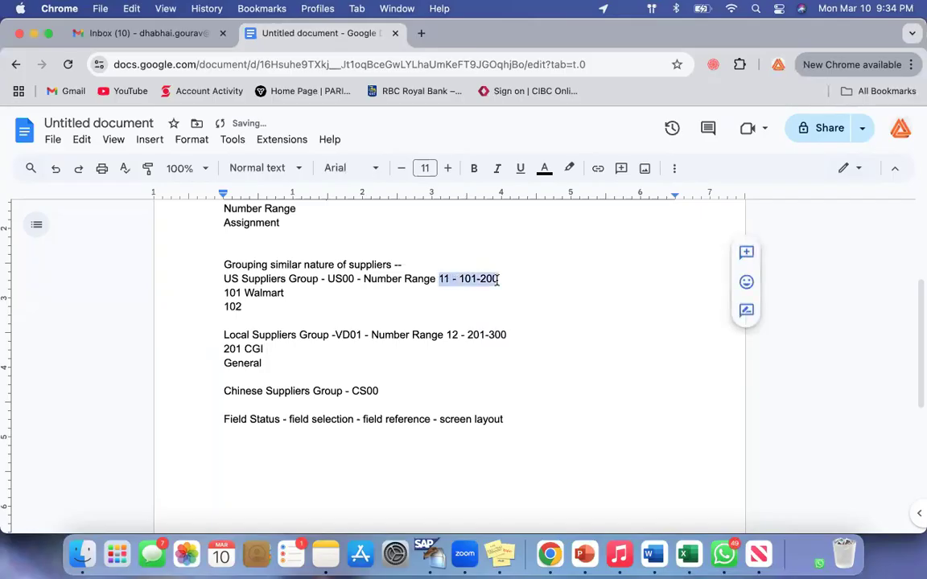
{"action": "left_click", "coordinate": [445, 334]}
{"action": "left_click_drag", "start_coordinate": [500, 336], "coordinate": [509, 336]}
{"action": "left_click", "coordinate": [510, 335]}
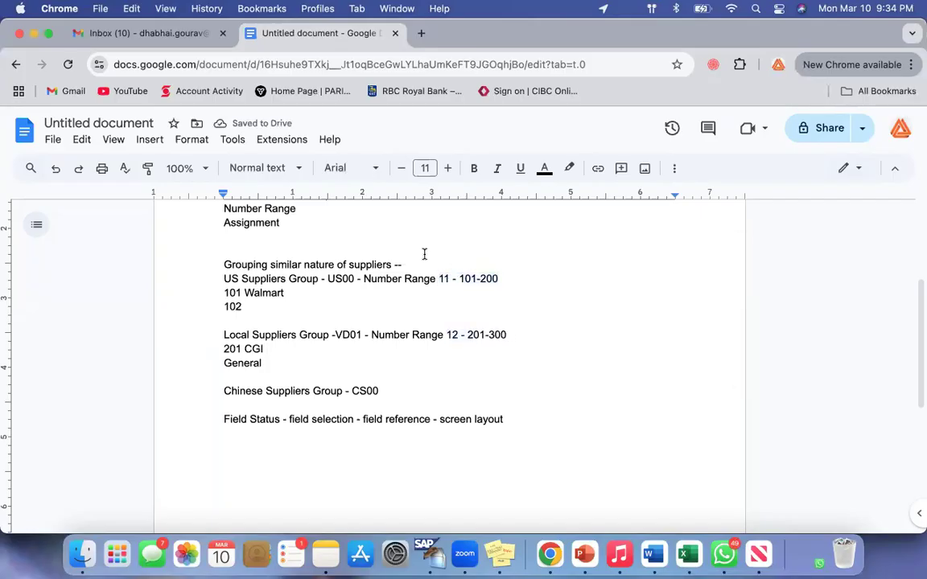
{"action": "left_click_drag", "start_coordinate": [500, 279], "coordinate": [459, 278]}
{"action": "left_click_drag", "start_coordinate": [471, 338], "coordinate": [508, 335]}
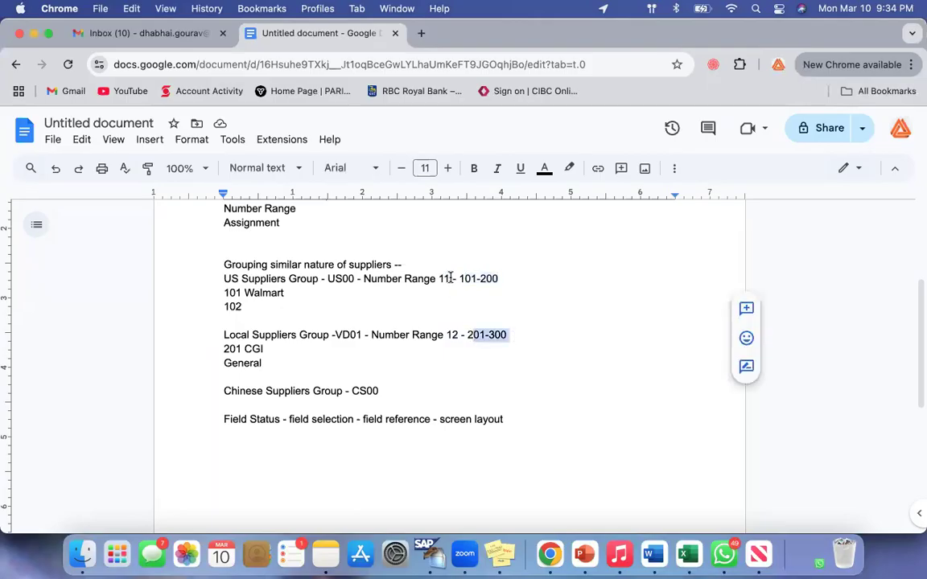
{"action": "left_click_drag", "start_coordinate": [451, 279], "coordinate": [422, 277]}
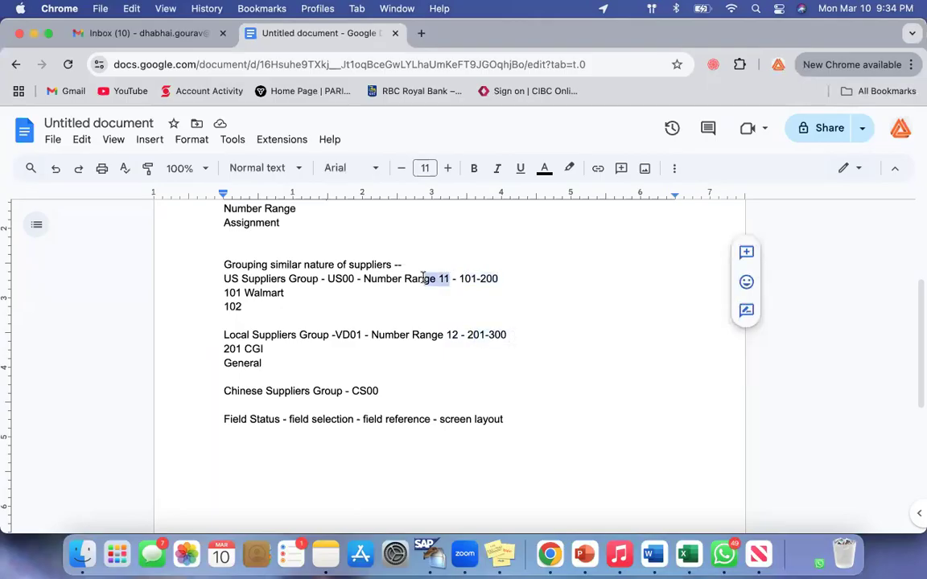
Switch back to SAP and open the Create Number Ranges for Vendor Accounts activity from the IMG structure
{"action": "left_click", "coordinate": [428, 308]}
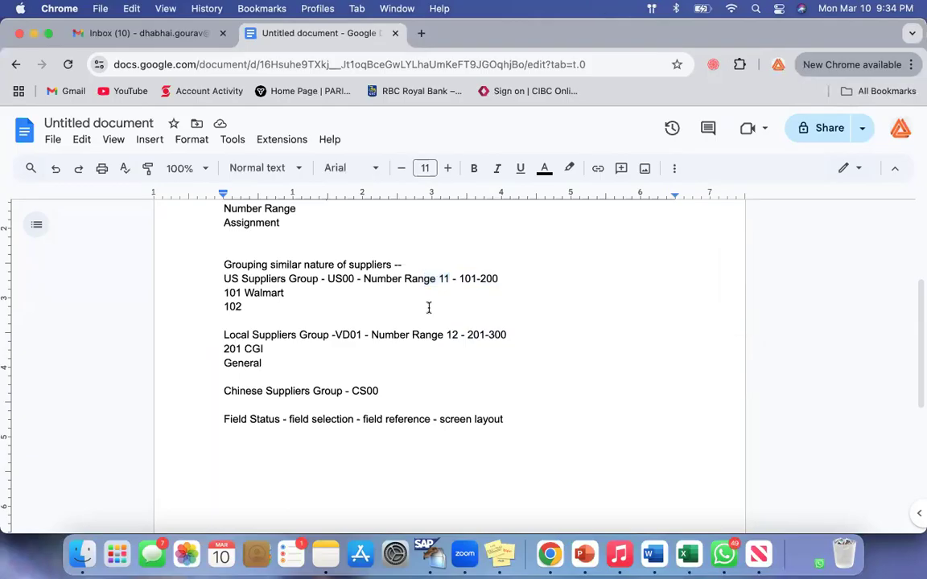
{"action": "left_click", "coordinate": [33, 34]}
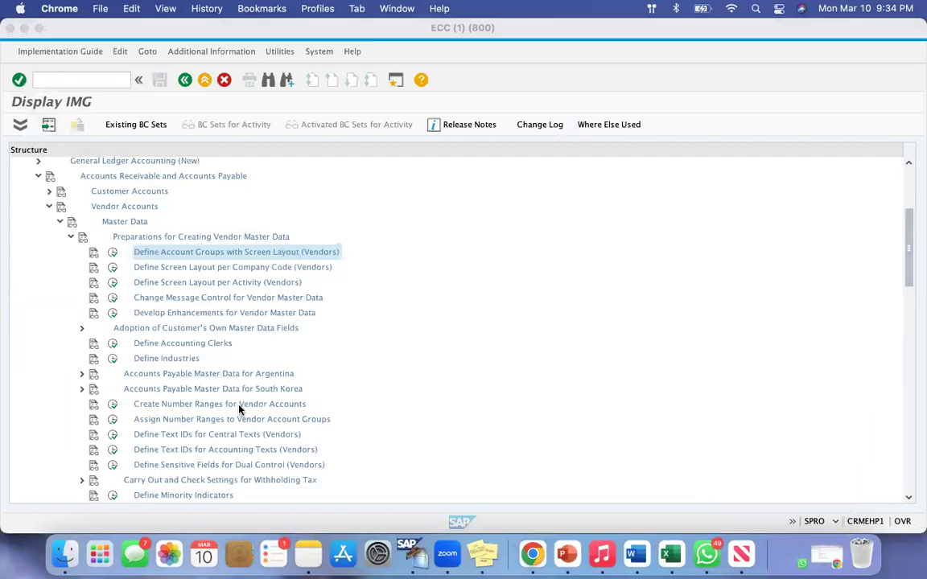
{"action": "key", "text": "super+shift+4"}
{"action": "left_click_drag", "start_coordinate": [107, 393], "coordinate": [347, 413]}
{"action": "left_click", "coordinate": [114, 405]}
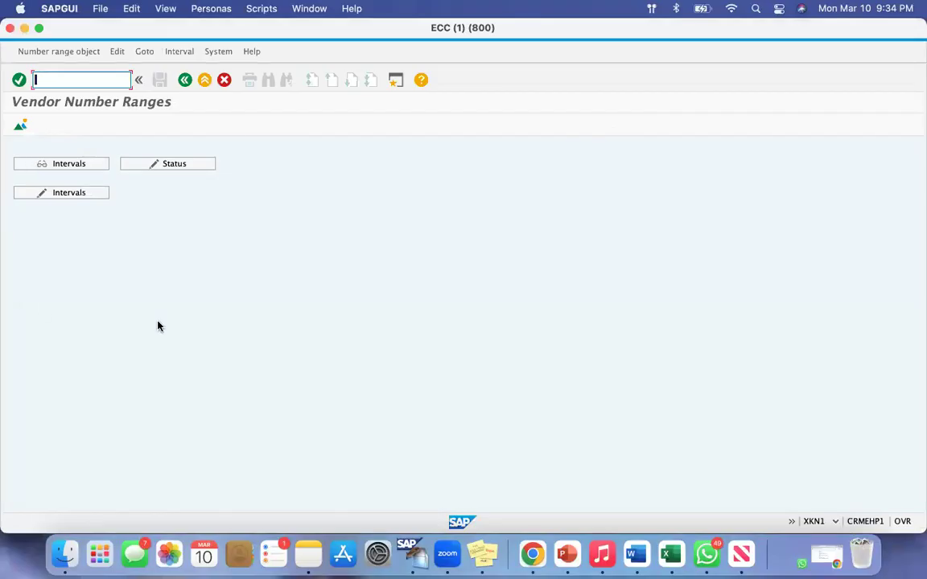
View the existing vendor number range intervals in display mode and return to the Vendor Number Ranges overview
{"action": "key", "text": "super+shift+4"}
{"action": "left_click_drag", "start_coordinate": [29, 151], "coordinate": [93, 173]}
{"action": "left_click", "coordinate": [64, 165]}
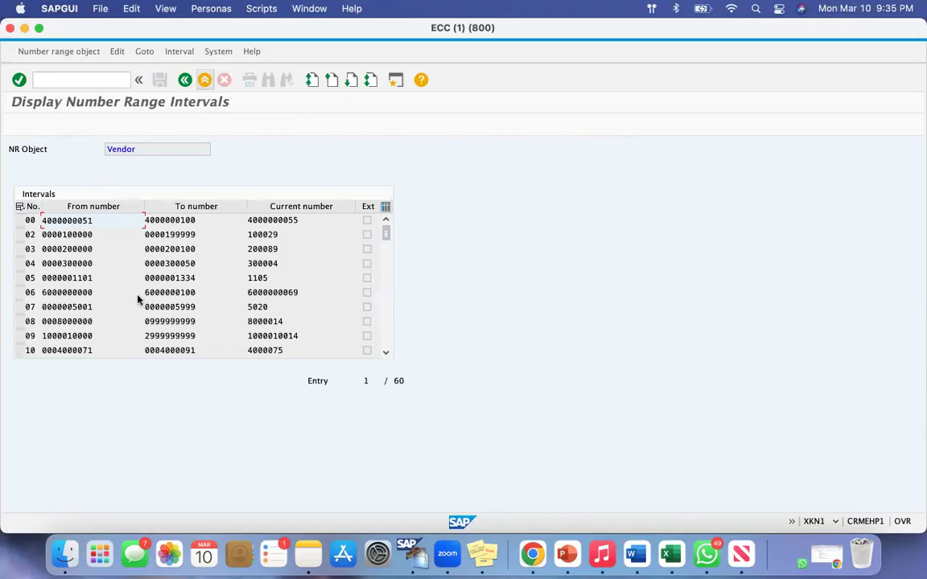
{"action": "left_click", "coordinate": [186, 81]}
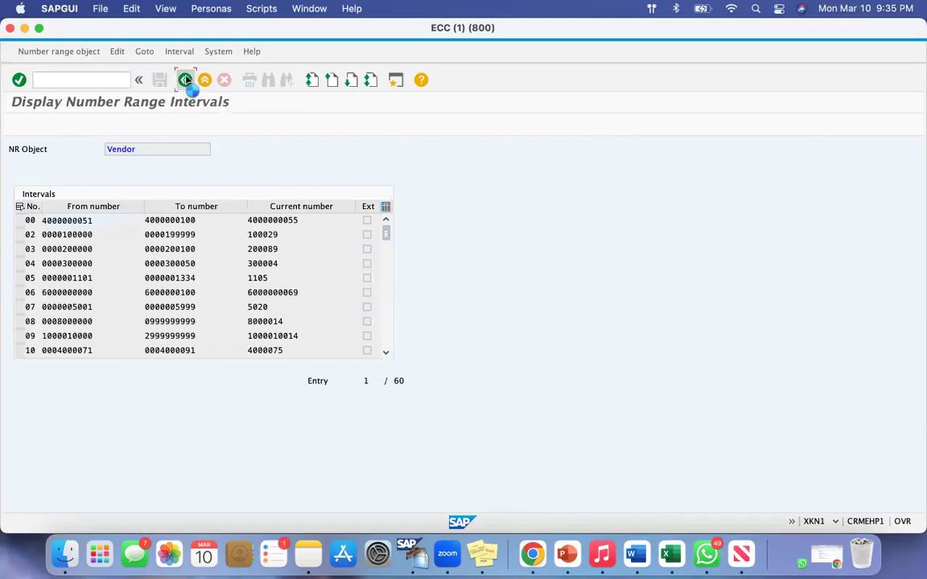
Open the vendor number range intervals in change mode
{"action": "key", "text": "super+shift+4"}
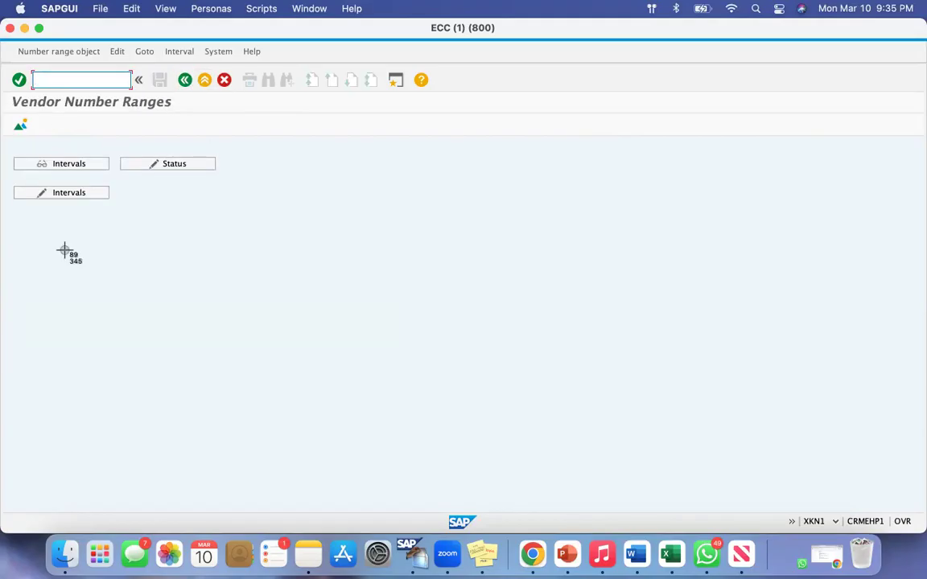
{"action": "left_click_drag", "start_coordinate": [26, 177], "coordinate": [52, 213]}
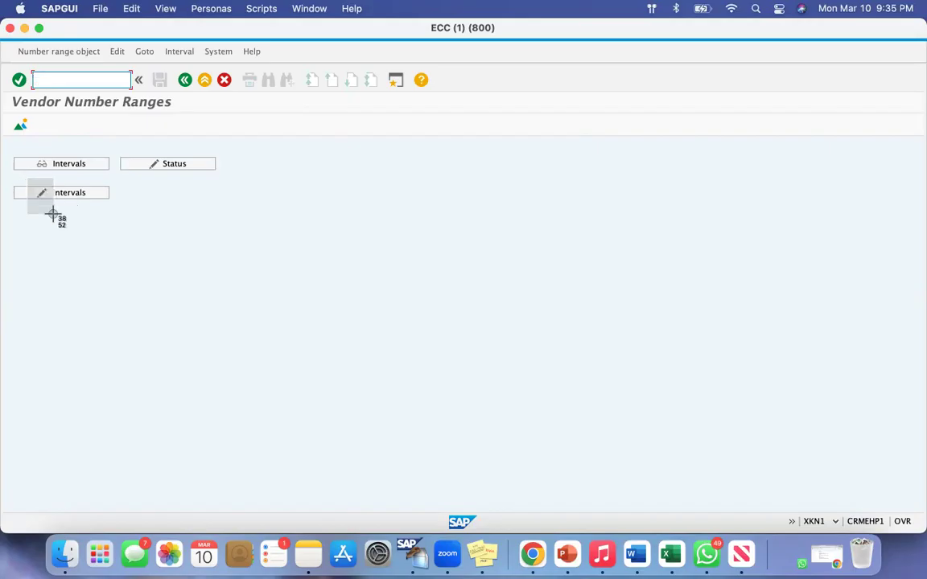
{"action": "left_click_drag", "start_coordinate": [52, 213], "coordinate": [99, 212]}
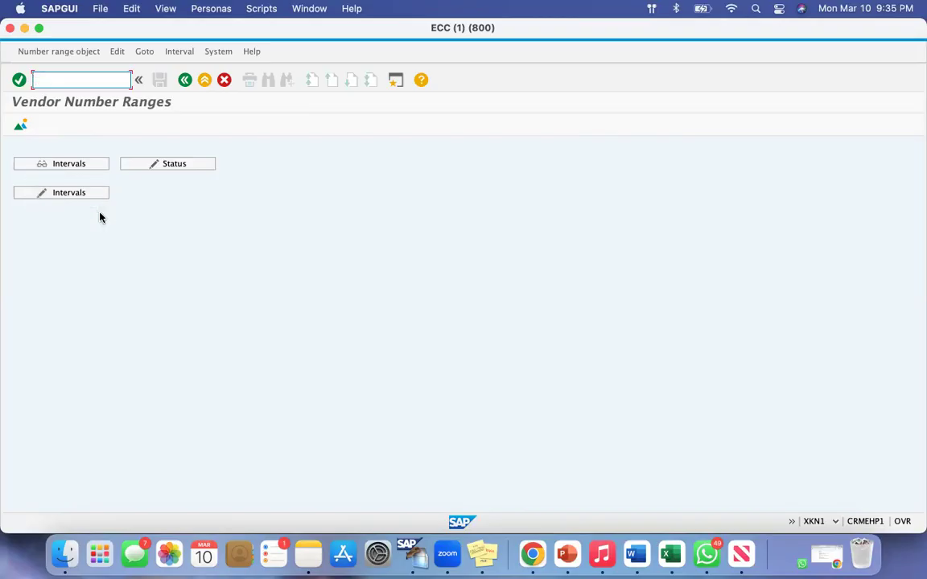
{"action": "left_click", "coordinate": [68, 194]}
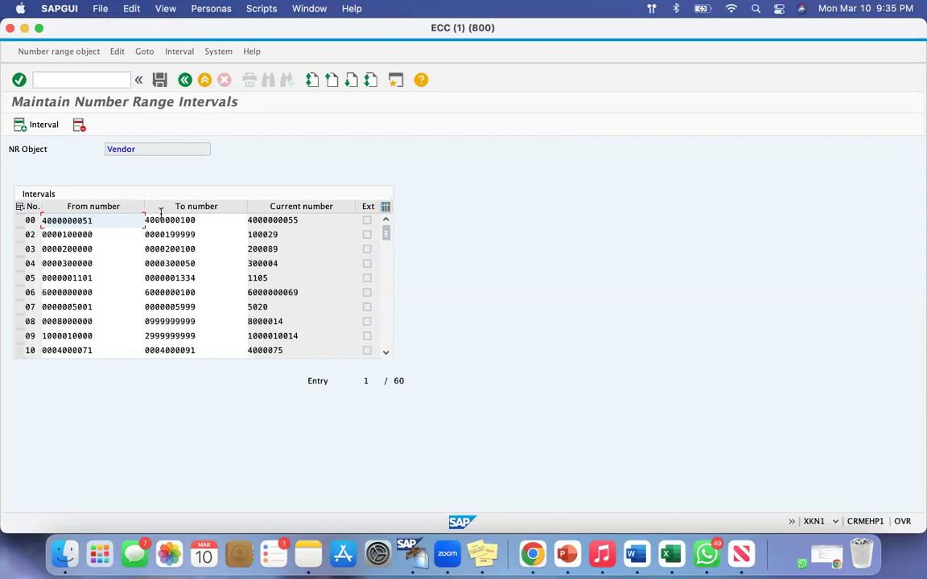
{"action": "left_click", "coordinate": [183, 81]}
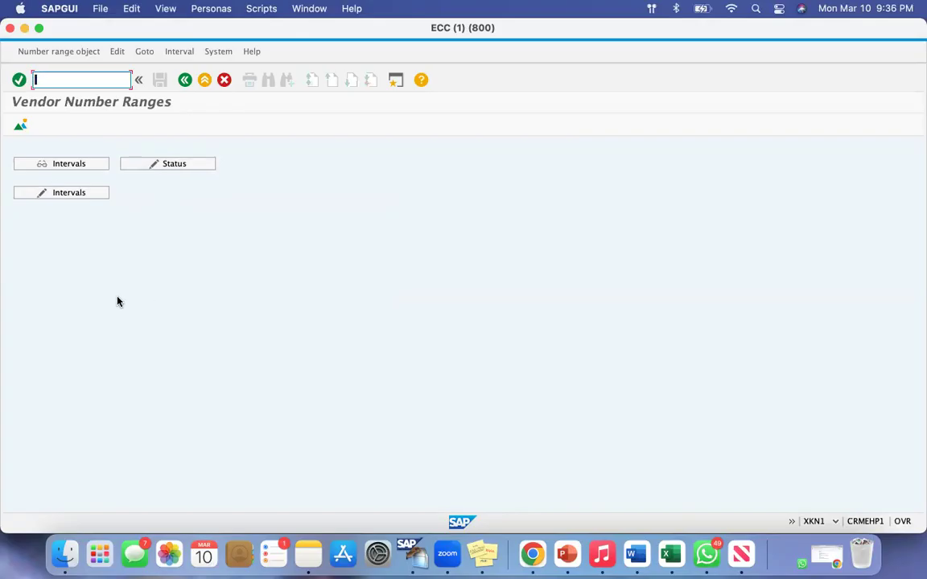
{"action": "left_click", "coordinate": [56, 194]}
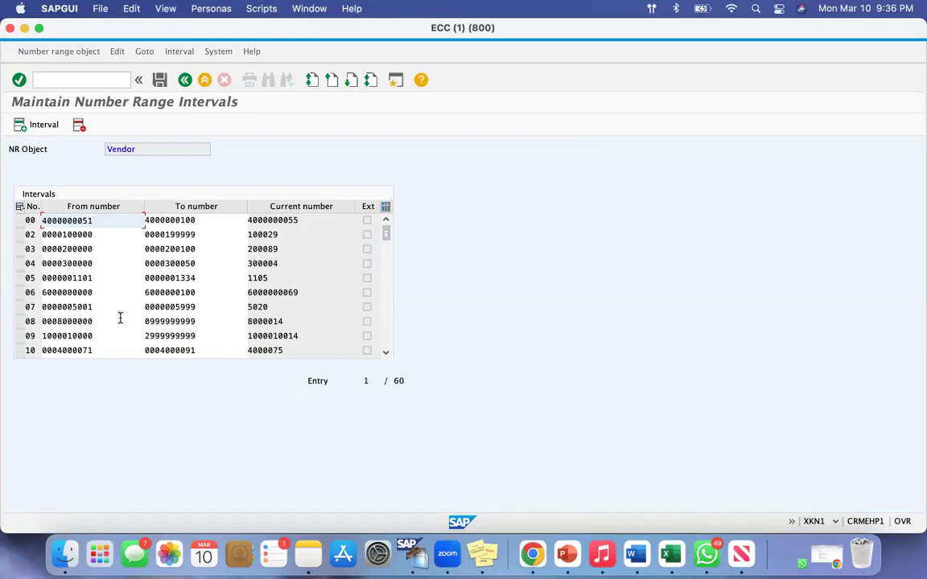
Switch to the Google Docs notes in Chrome and check the US Suppliers Group's number range and its interval
{"action": "left_click", "coordinate": [532, 554]}
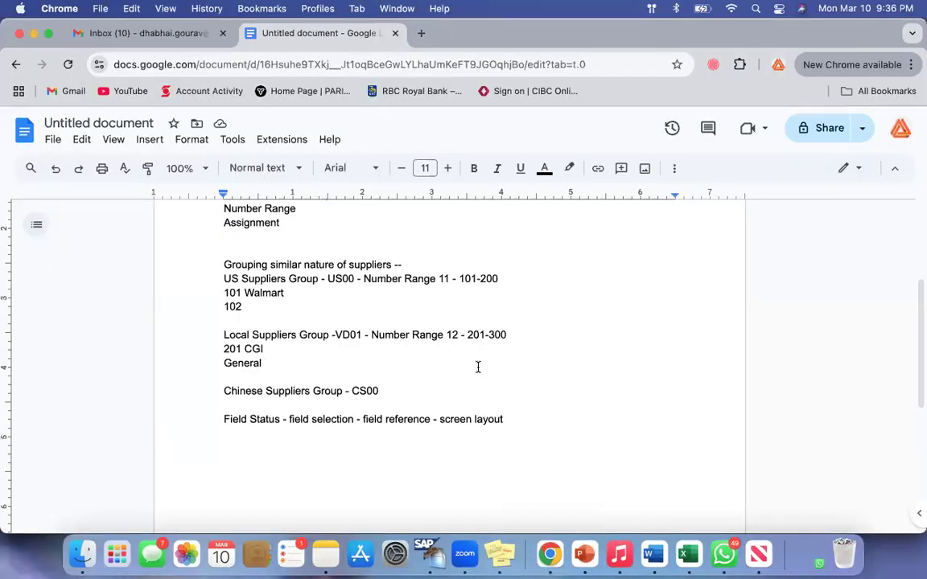
{"action": "double_click", "coordinate": [443, 279]}
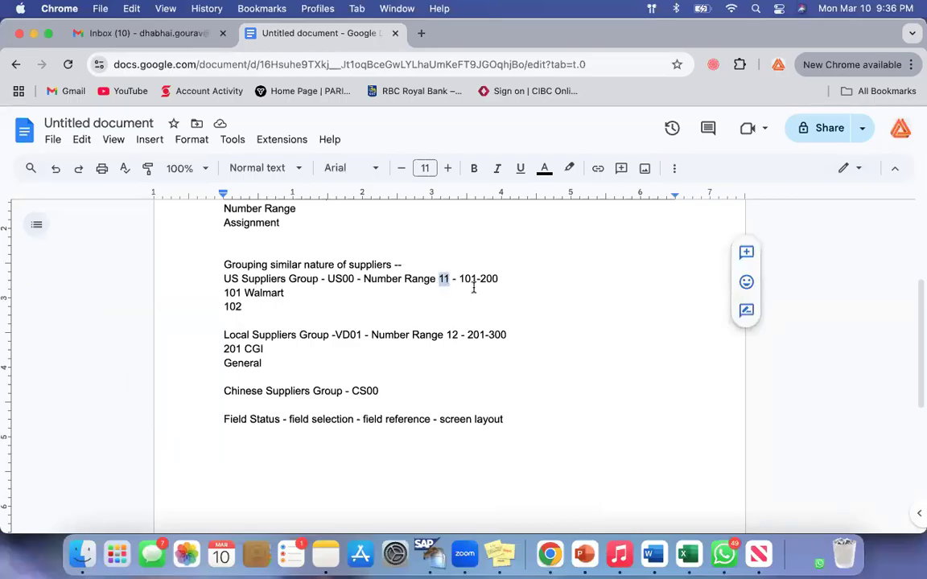
{"action": "left_click_drag", "start_coordinate": [460, 278], "coordinate": [502, 279]}
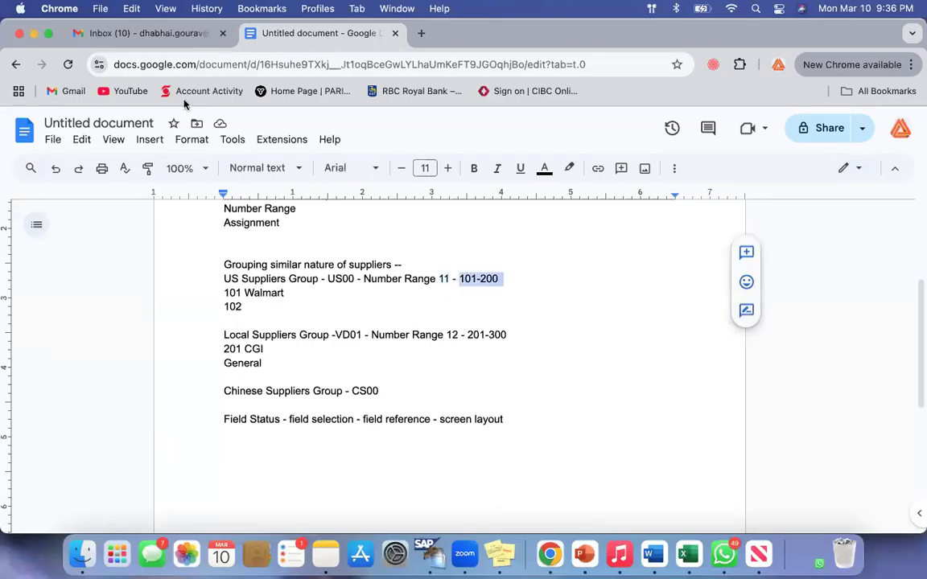
Switch back to SAP and fill in a new vendor interval with No 11, from number 201 and to number 300
{"action": "left_click", "coordinate": [35, 33]}
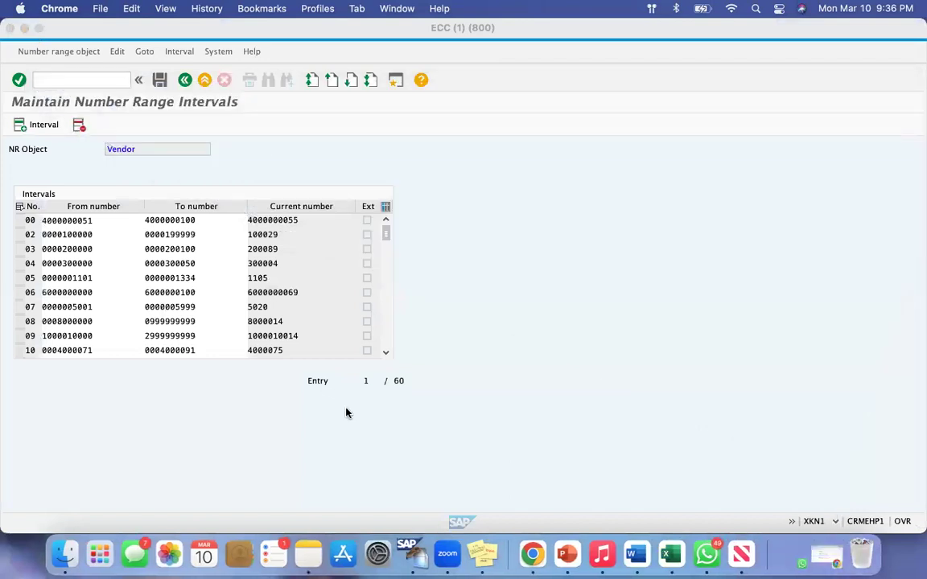
{"action": "left_click", "coordinate": [45, 127]}
{"action": "left_click", "coordinate": [45, 128]}
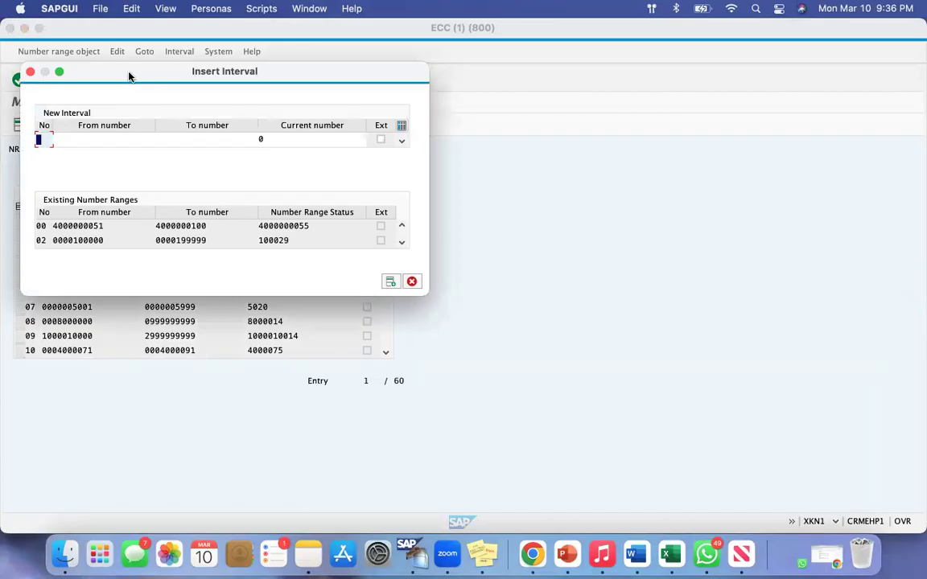
{"action": "left_click_drag", "start_coordinate": [129, 76], "coordinate": [435, 202]}
{"action": "type", "text": "11"}
{"action": "key", "text": "Tab"}
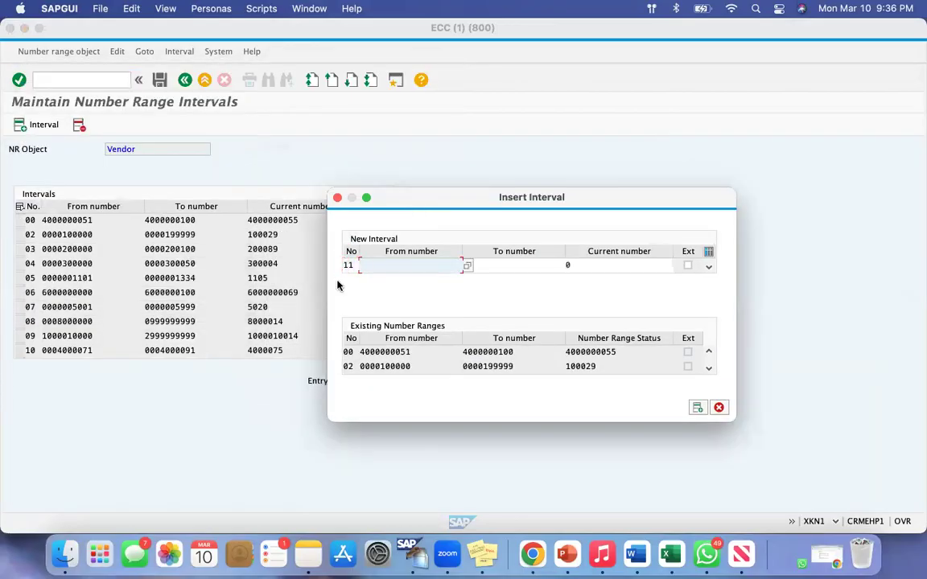
{"action": "type", "text": "201"}
{"action": "key", "text": "Tab"}
{"action": "type", "text": "300"}
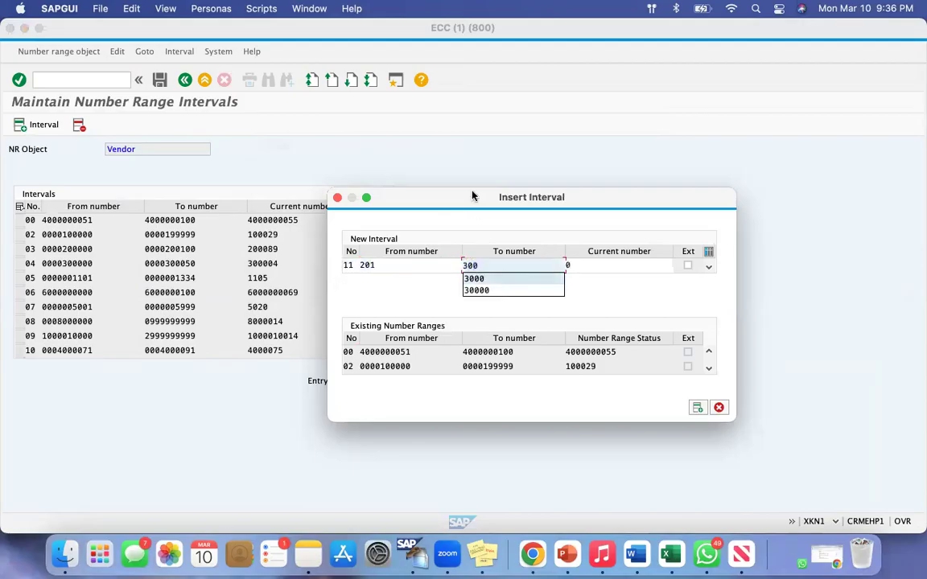
{"action": "key", "text": "Escape"}
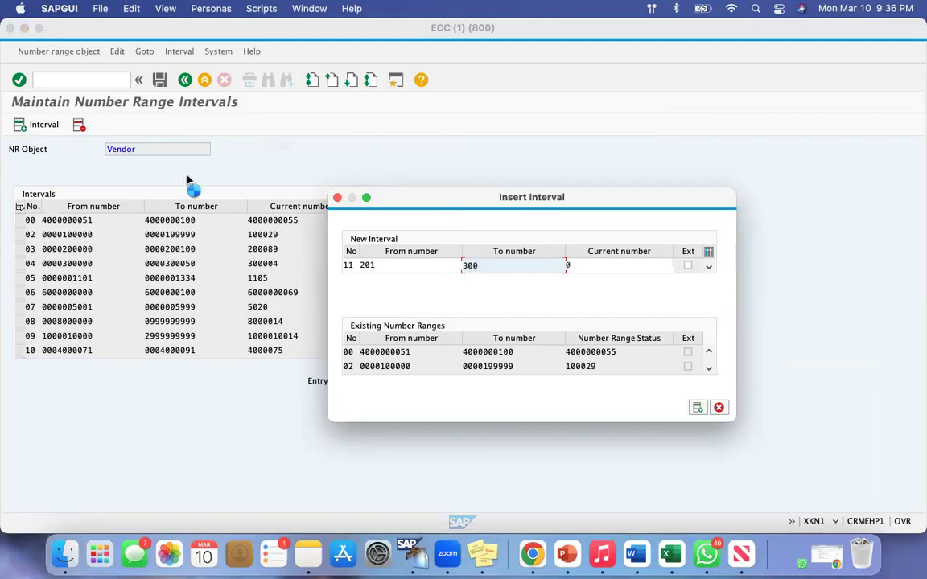
Check the new interval's number and limits and submit the entry for validation
{"action": "left_click_drag", "start_coordinate": [353, 264], "coordinate": [326, 265]}
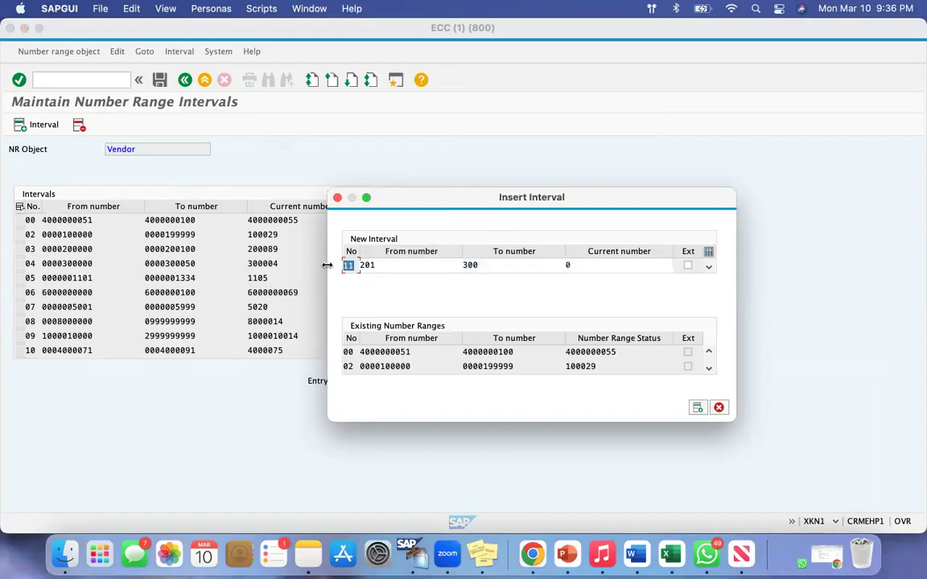
{"action": "left_click_drag", "start_coordinate": [383, 265], "coordinate": [346, 266]}
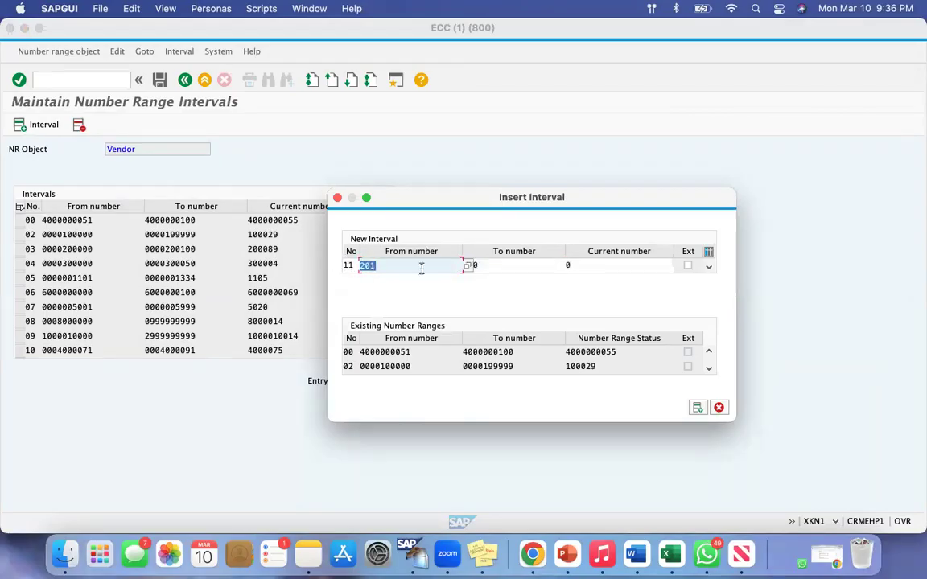
{"action": "left_click_drag", "start_coordinate": [496, 266], "coordinate": [430, 265]}
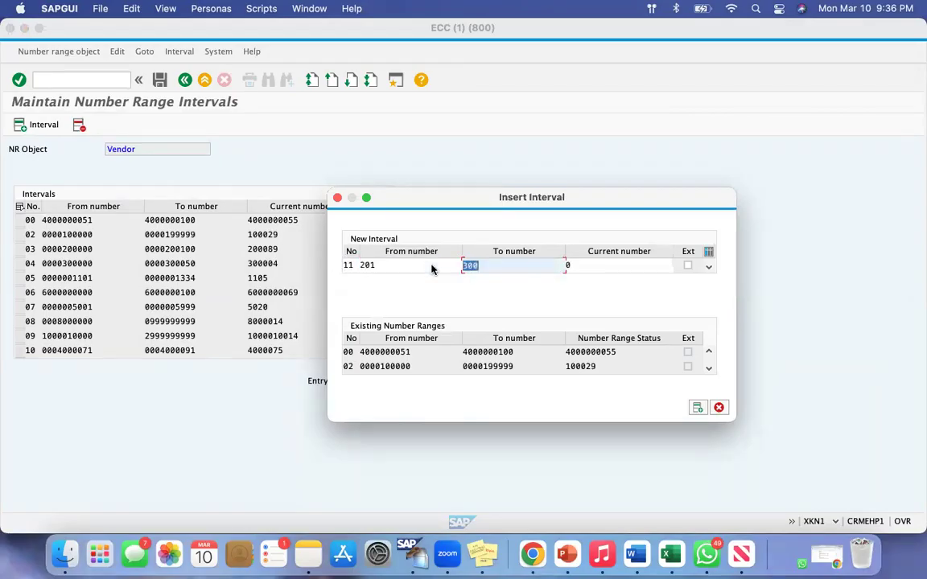
{"action": "left_click", "coordinate": [389, 267]}
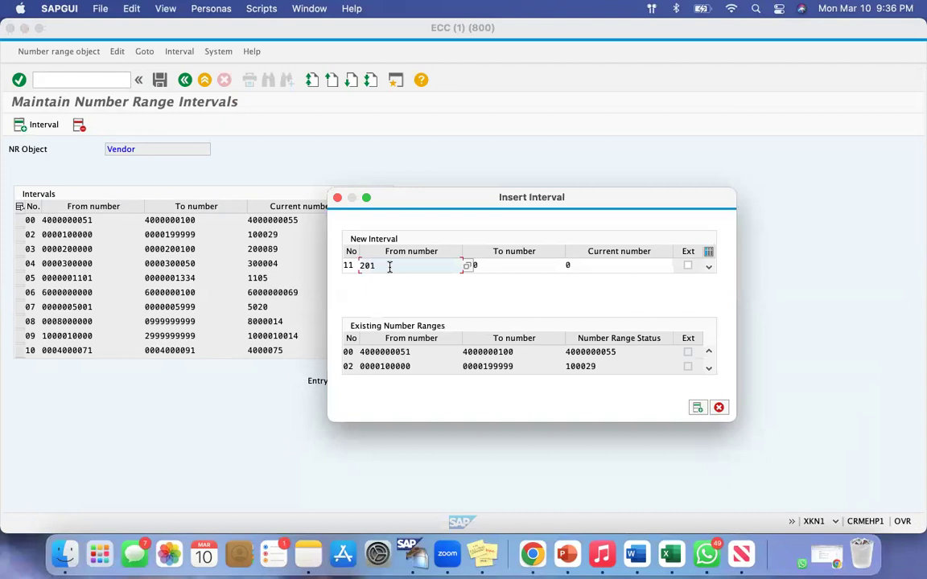
{"action": "key", "text": "Return"}
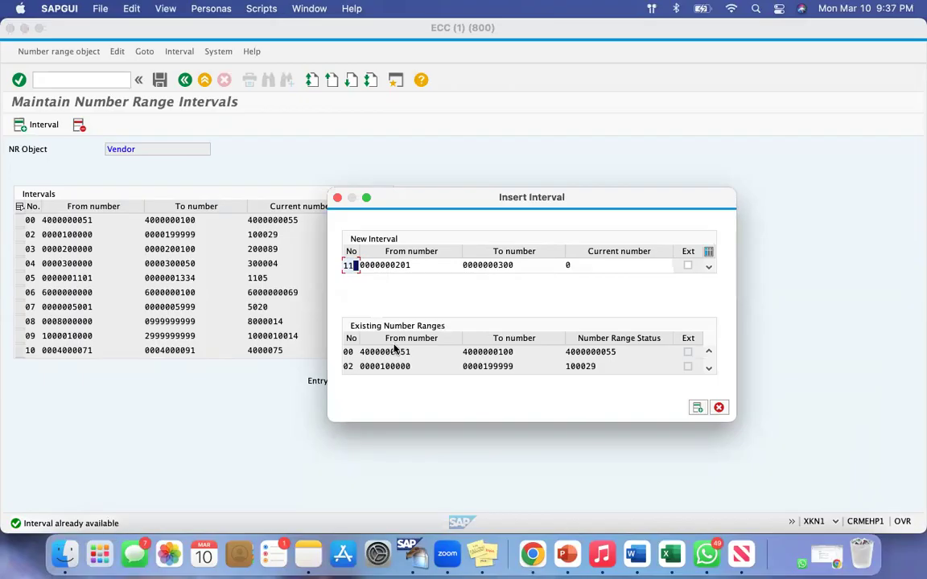
Move the Insert Interval dialog off the list and compare the new interval's limits with the existing vendor intervals
{"action": "left_click_drag", "start_coordinate": [407, 196], "coordinate": [511, 119]}
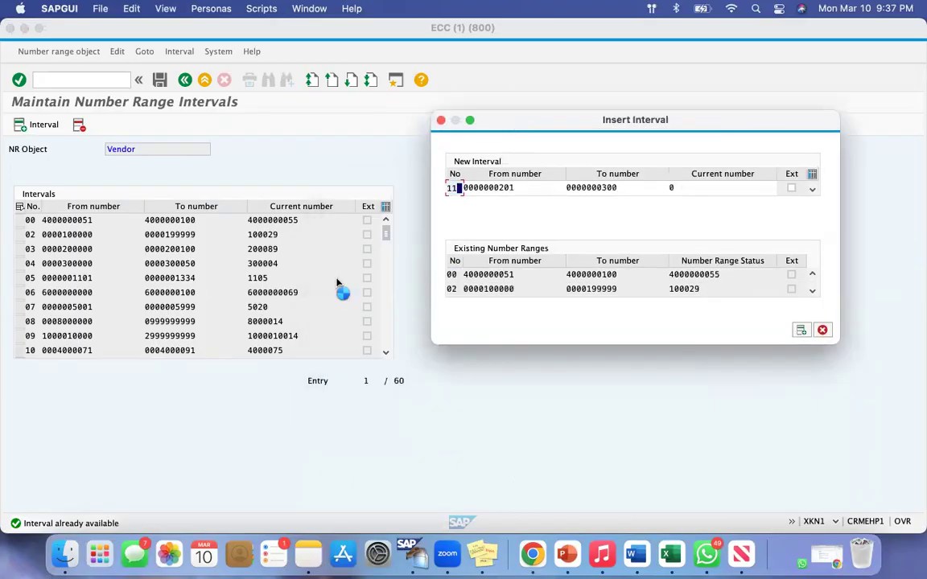
{"action": "key", "text": "super+shift+4"}
{"action": "left_click_drag", "start_coordinate": [42, 213], "coordinate": [317, 351]}
{"action": "left_click_drag", "start_coordinate": [489, 188], "coordinate": [584, 187]}
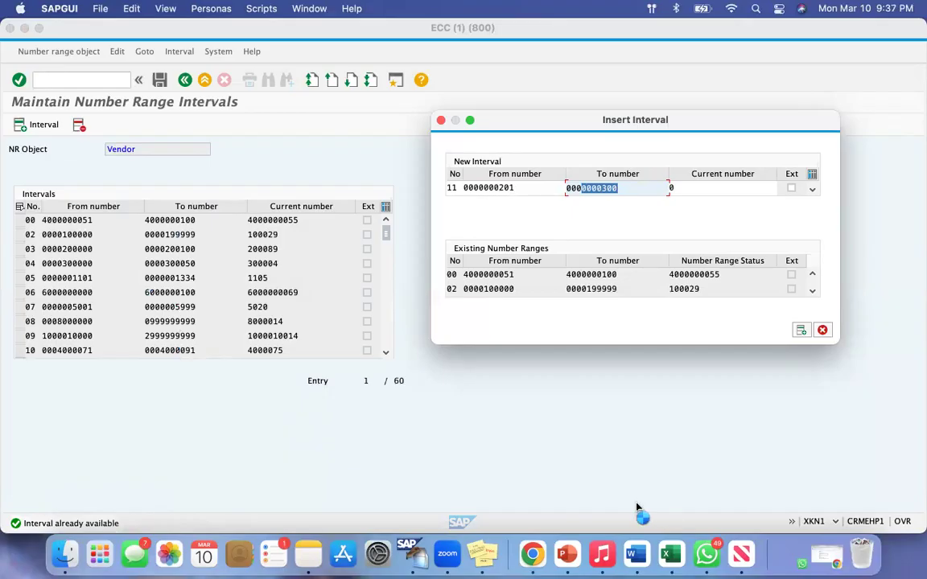
Switch to the Google Docs notes in Chrome and compare the number ranges of the US and Local Suppliers Groups
{"action": "left_click", "coordinate": [532, 550]}
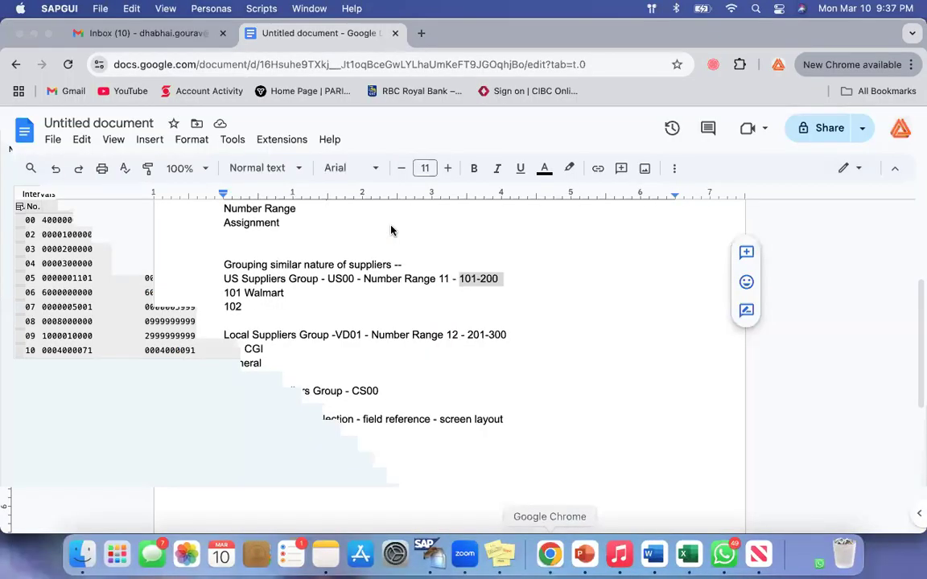
{"action": "left_click_drag", "start_coordinate": [437, 278], "coordinate": [500, 279]}
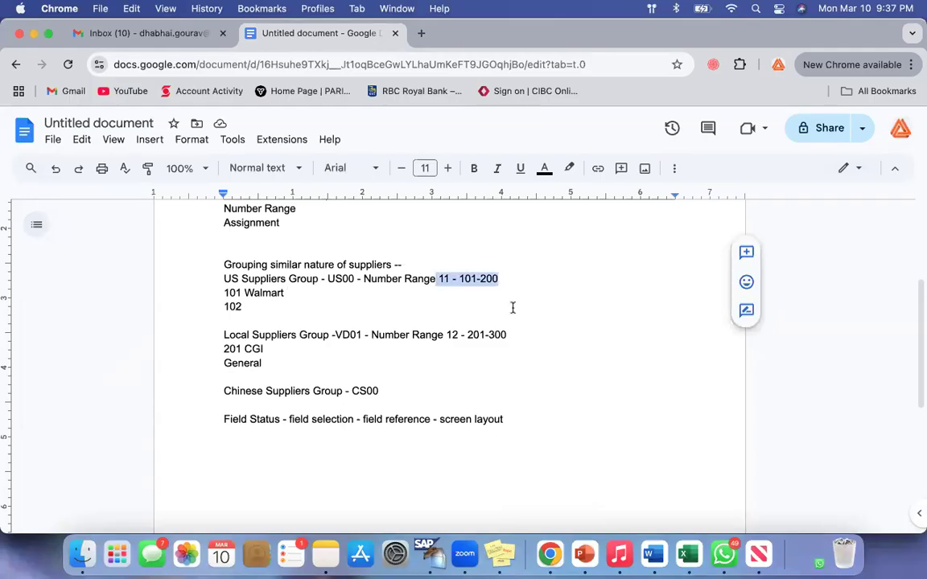
{"action": "left_click_drag", "start_coordinate": [446, 334], "coordinate": [517, 334]}
{"action": "left_click", "coordinate": [517, 334]}
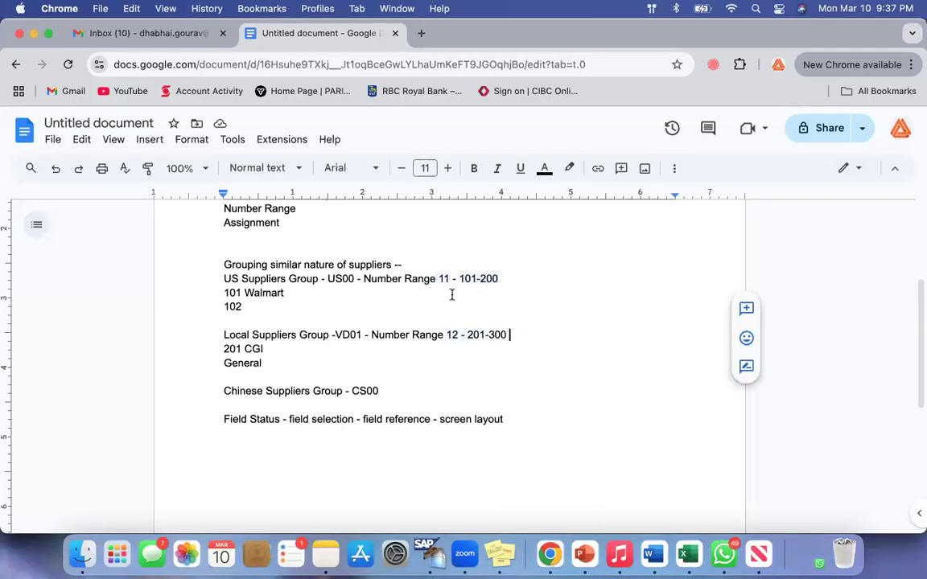
{"action": "left_click_drag", "start_coordinate": [438, 281], "coordinate": [502, 290]}
{"action": "left_click_drag", "start_coordinate": [446, 335], "coordinate": [509, 334]}
{"action": "left_click", "coordinate": [509, 335]}
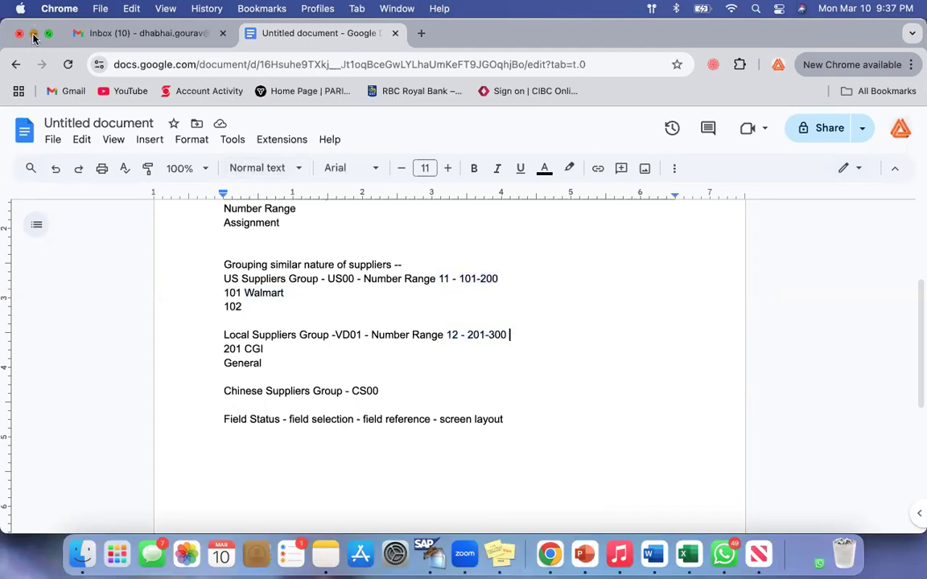
Return to SAP, close the Insert Interval dialog without adding the entry, and select vendor interval 03
{"action": "left_click", "coordinate": [34, 36]}
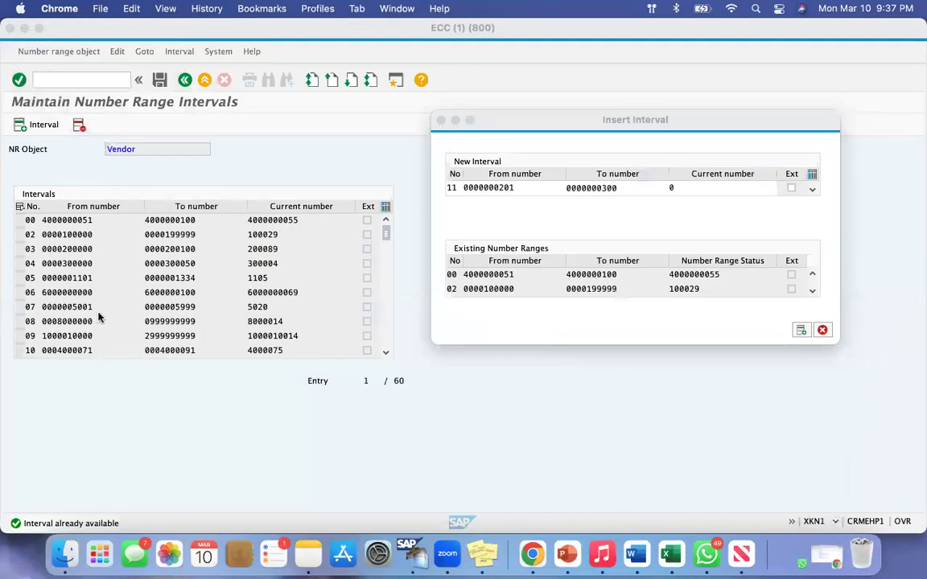
{"action": "left_click", "coordinate": [440, 120]}
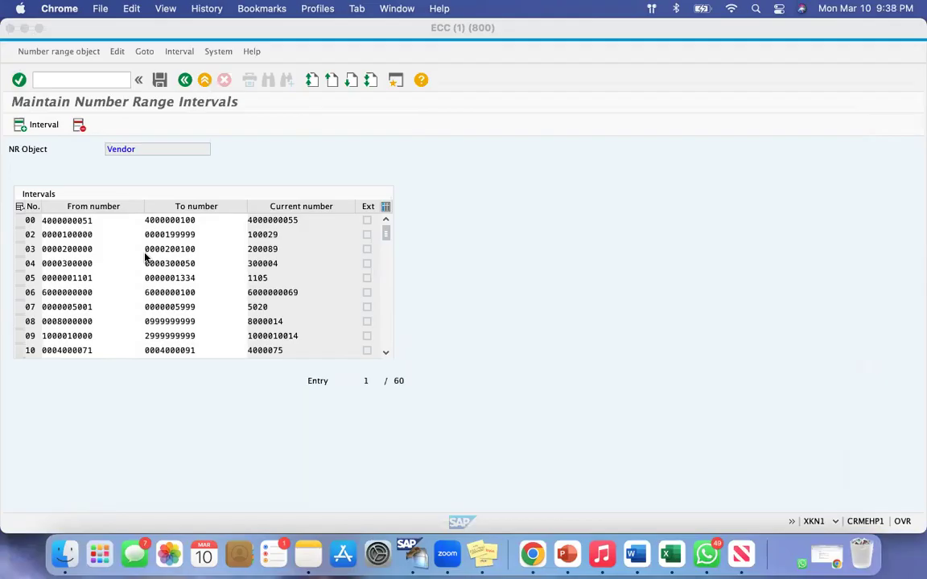
{"action": "left_click", "coordinate": [20, 251]}
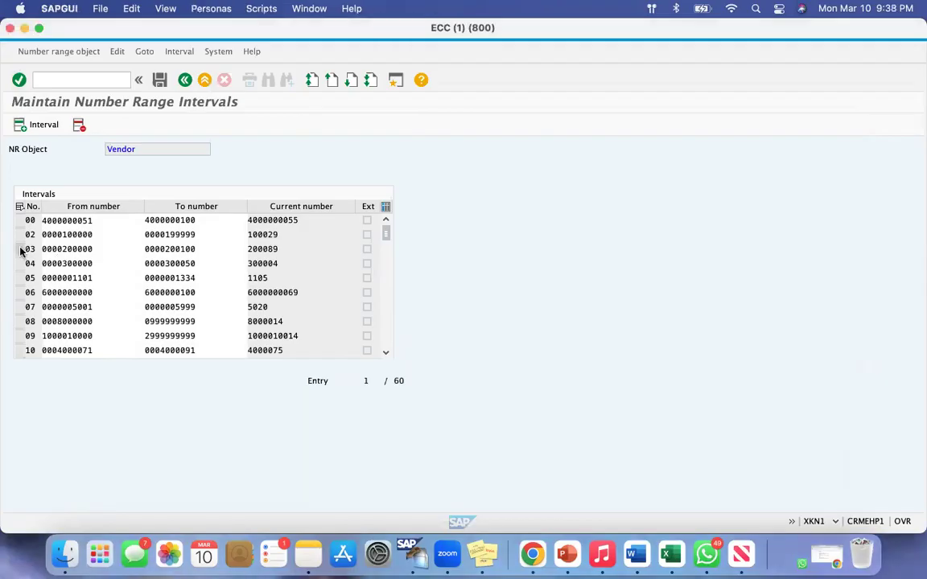
{"action": "left_click", "coordinate": [21, 249]}
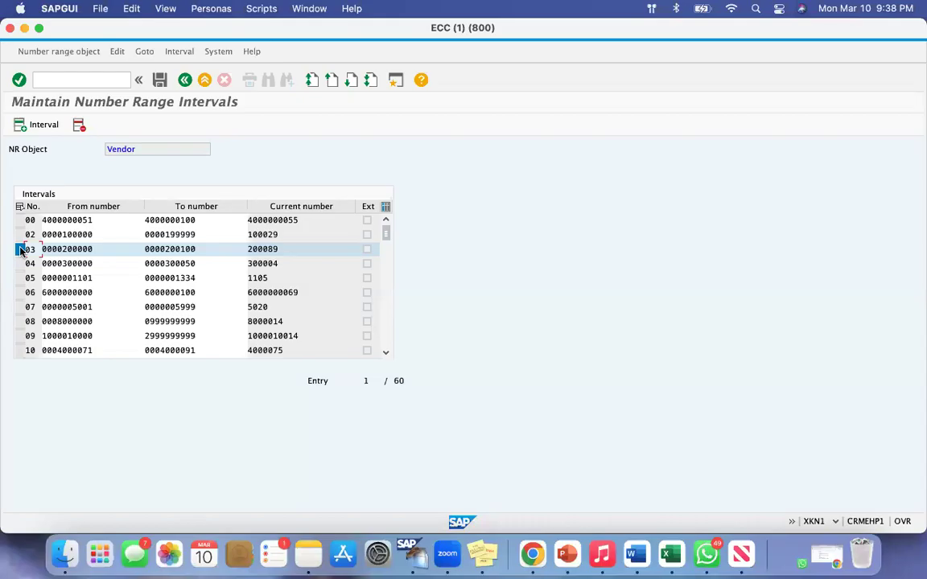
Examine the from number and to number of vendor interval 03
{"action": "left_click_drag", "start_coordinate": [94, 249], "coordinate": [51, 250]}
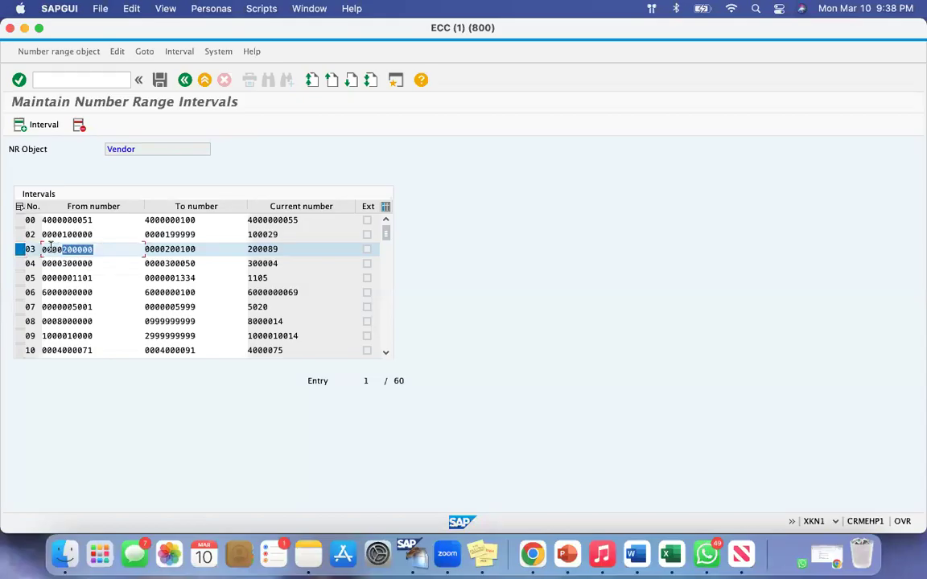
{"action": "left_click", "coordinate": [94, 249]}
{"action": "left_click_drag", "start_coordinate": [37, 250], "coordinate": [19, 251]}
{"action": "double_click", "coordinate": [92, 250]}
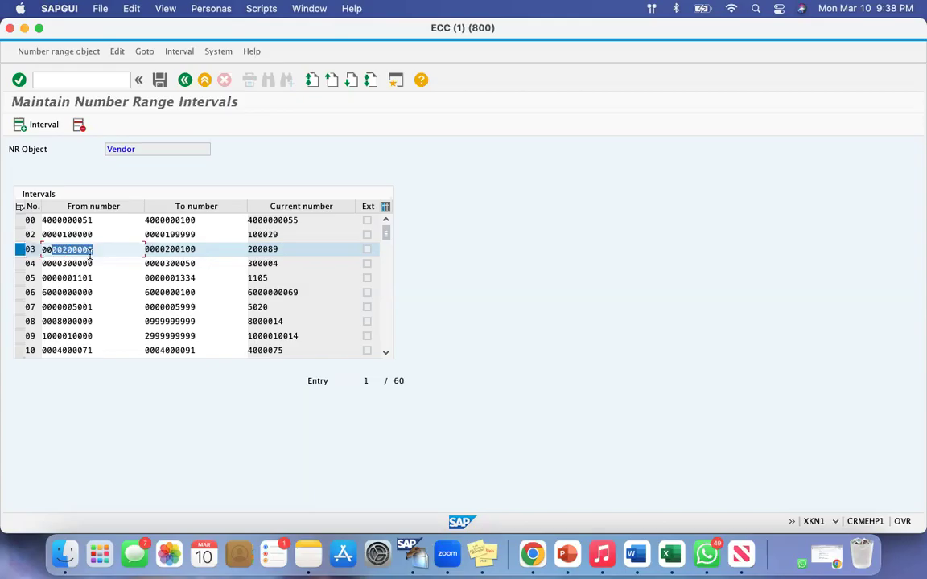
{"action": "left_click_drag", "start_coordinate": [160, 249], "coordinate": [201, 250]}
{"action": "left_click", "coordinate": [210, 249]}
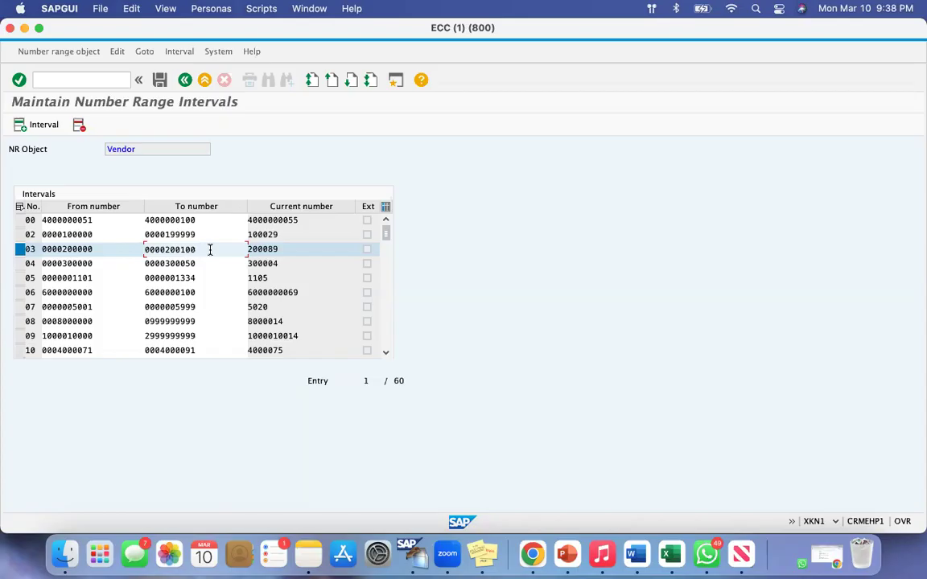
{"action": "left_click_drag", "start_coordinate": [36, 249], "coordinate": [13, 253]}
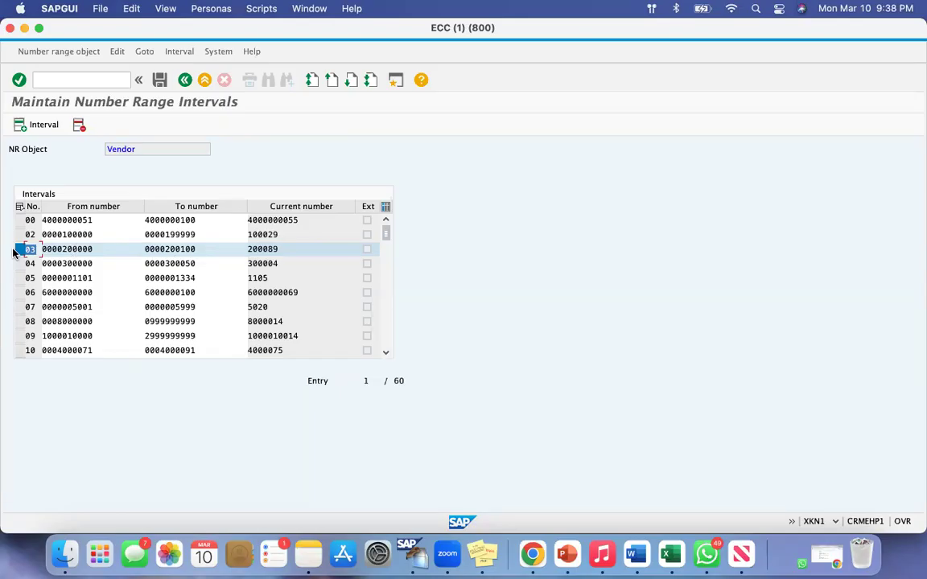
{"action": "left_click_drag", "start_coordinate": [92, 249], "coordinate": [50, 249]}
{"action": "left_click_drag", "start_coordinate": [202, 249], "coordinate": [153, 249]}
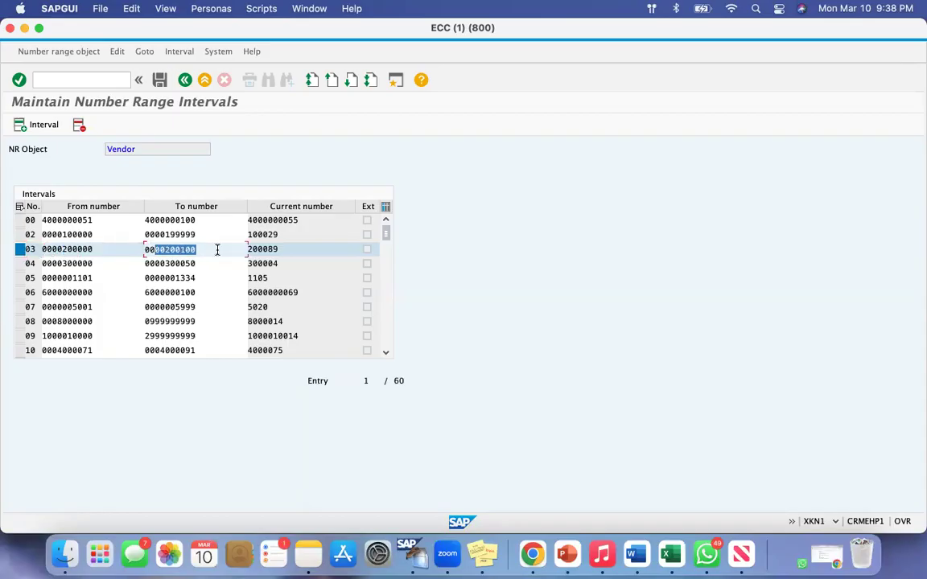
Compare the significant digits of interval 03's from and to numbers to gauge how many vendors it covers
{"action": "left_click", "coordinate": [74, 250]}
{"action": "left_click_drag", "start_coordinate": [74, 249], "coordinate": [64, 249]}
{"action": "left_click_drag", "start_coordinate": [197, 249], "coordinate": [164, 249]}
{"action": "left_click_drag", "start_coordinate": [94, 249], "coordinate": [61, 249]}
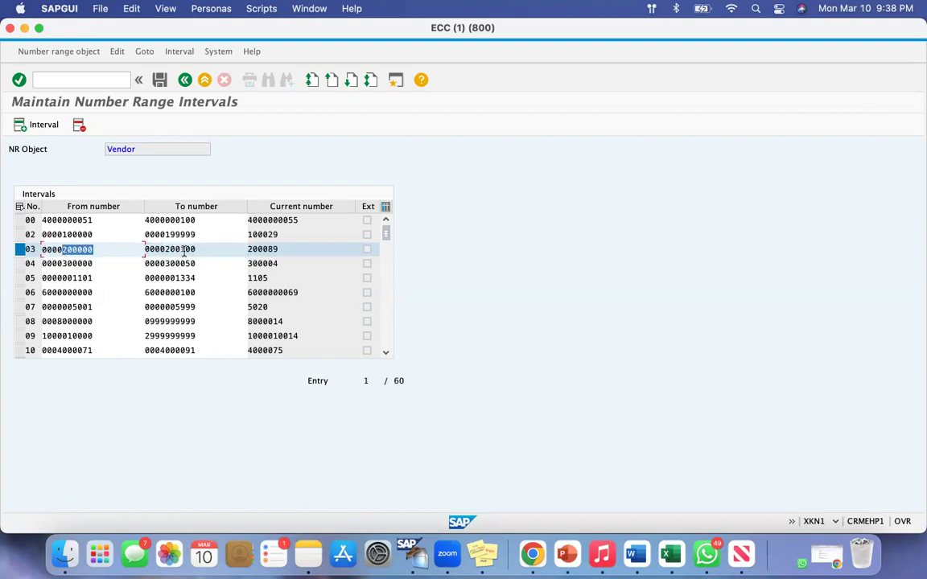
{"action": "left_click_drag", "start_coordinate": [197, 250], "coordinate": [166, 249]}
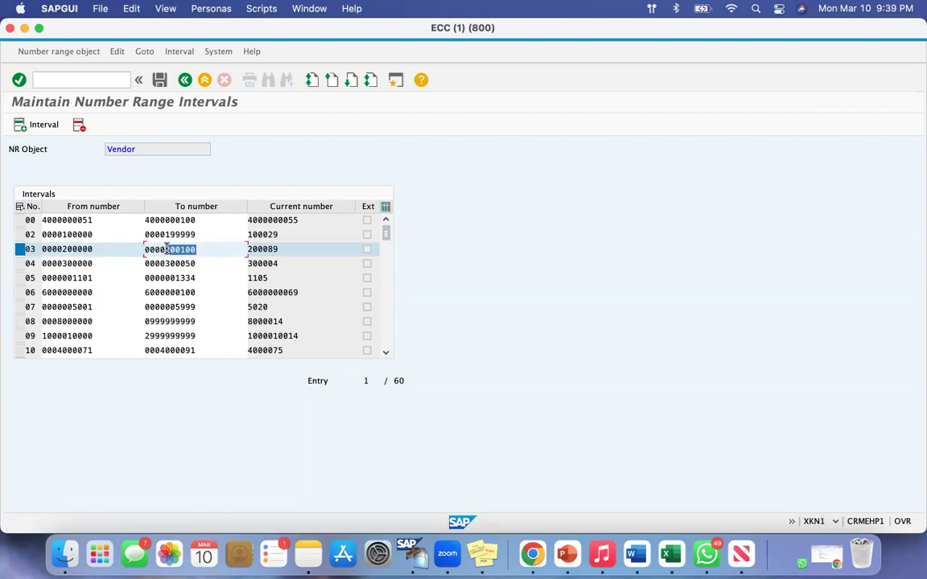
{"action": "left_click_drag", "start_coordinate": [94, 249], "coordinate": [64, 250]}
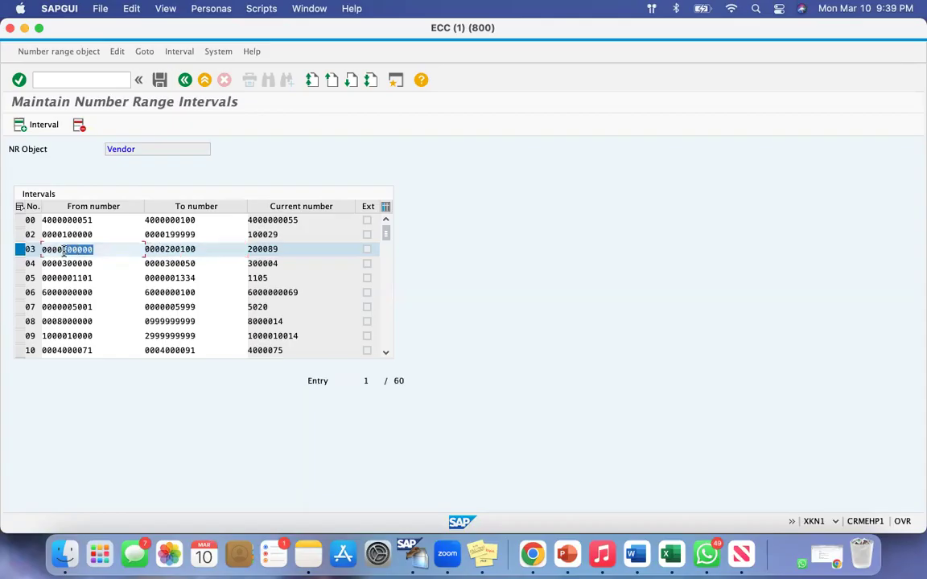
{"action": "left_click_drag", "start_coordinate": [201, 250], "coordinate": [170, 249]}
{"action": "left_click", "coordinate": [210, 251]}
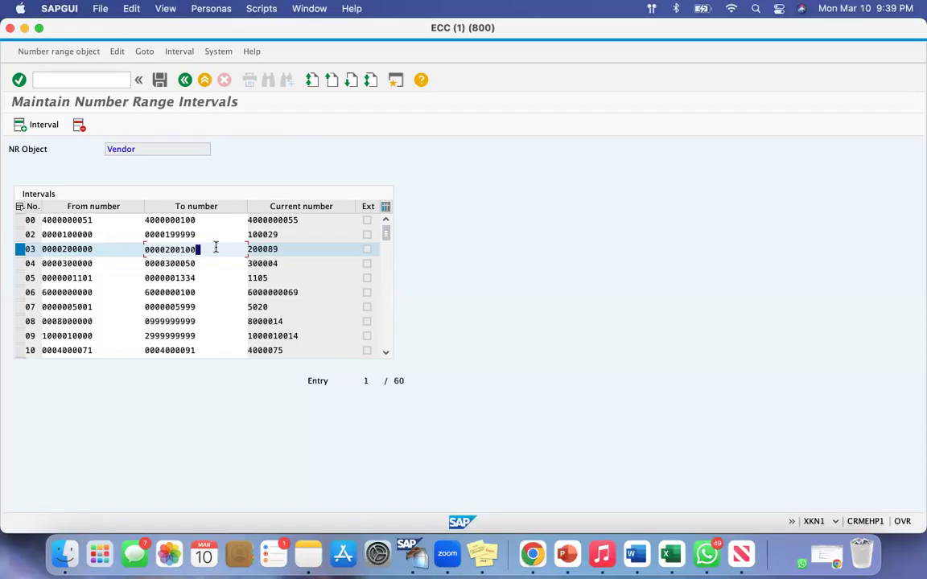
Check interval 03's current number against its from and to limits
{"action": "double_click", "coordinate": [244, 249]}
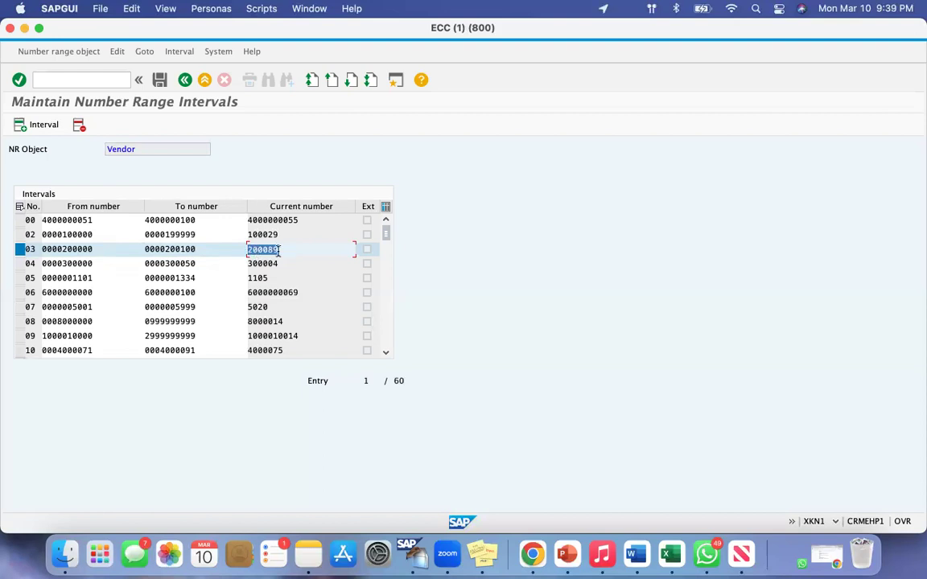
{"action": "double_click", "coordinate": [43, 249]}
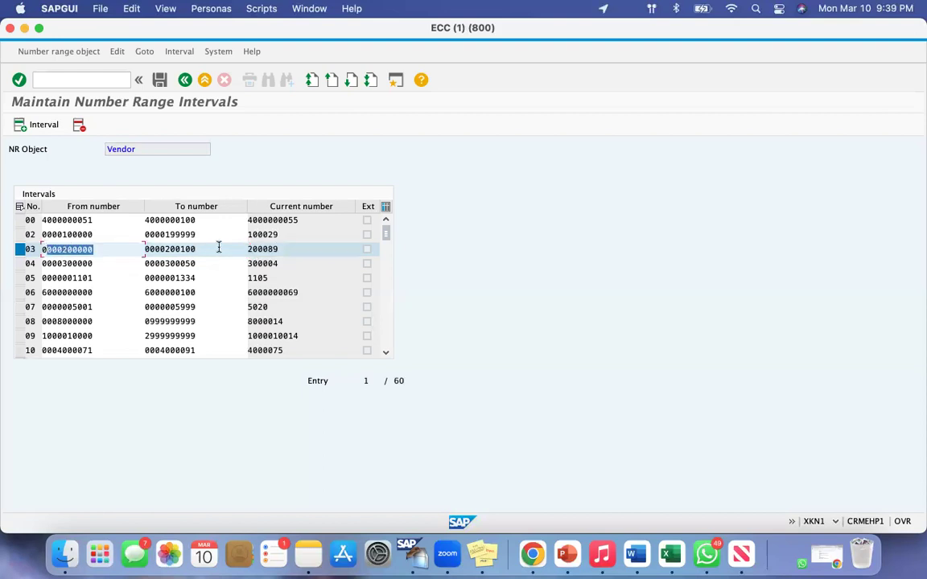
{"action": "left_click_drag", "start_coordinate": [205, 250], "coordinate": [160, 249]}
{"action": "key", "text": "super+shift+4"}
{"action": "left_click_drag", "start_coordinate": [247, 209], "coordinate": [318, 363]}
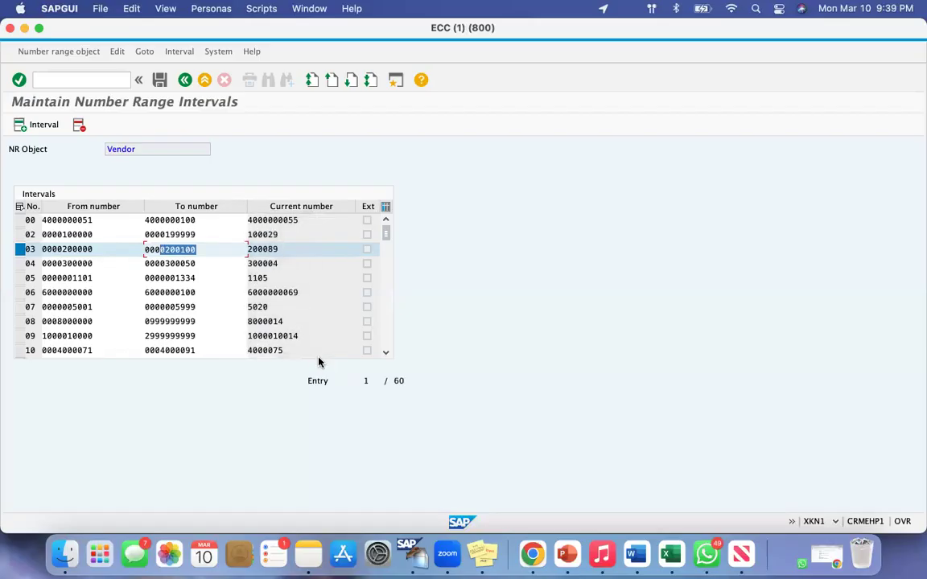
{"action": "left_click_drag", "start_coordinate": [57, 249], "coordinate": [164, 243]}
{"action": "left_click", "coordinate": [198, 250]}
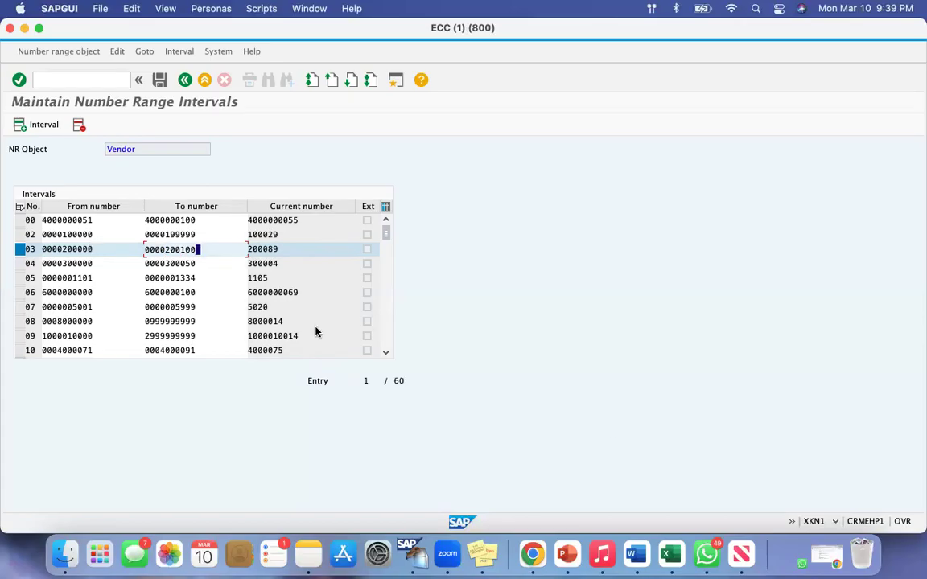
Review the ending digits of interval 03's limits and reselect its row
{"action": "left_click_drag", "start_coordinate": [201, 250], "coordinate": [166, 250]}
{"action": "left_click_drag", "start_coordinate": [93, 249], "coordinate": [81, 250]}
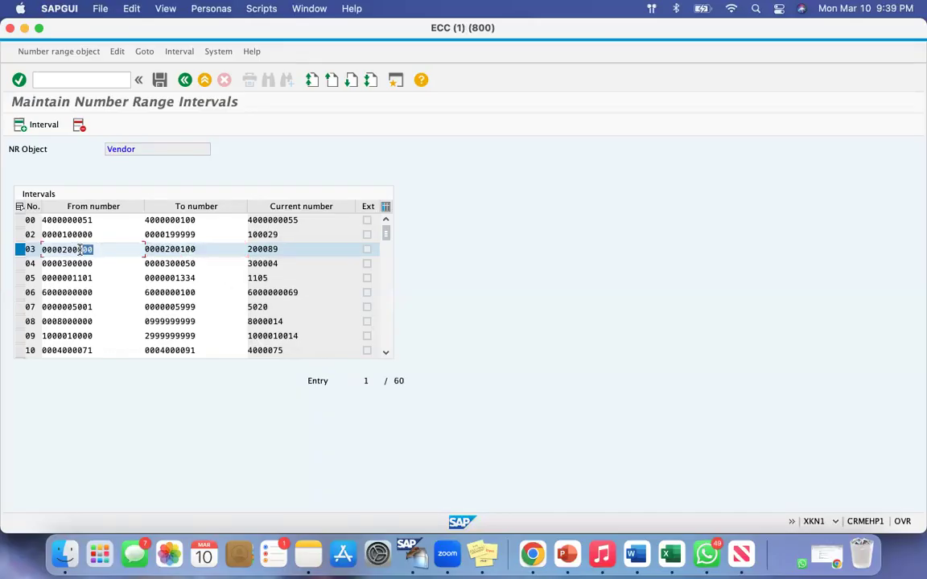
{"action": "left_click", "coordinate": [206, 250]}
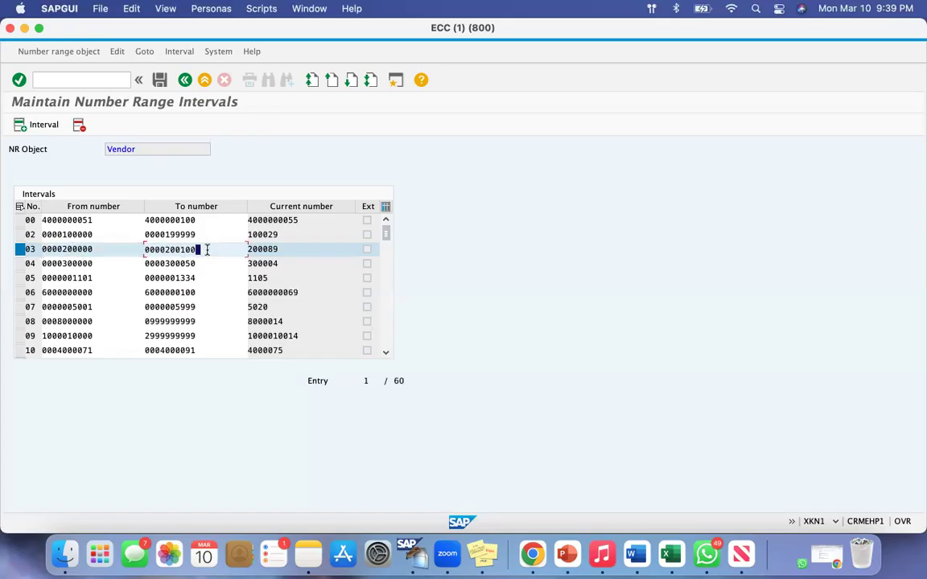
{"action": "left_click", "coordinate": [21, 251]}
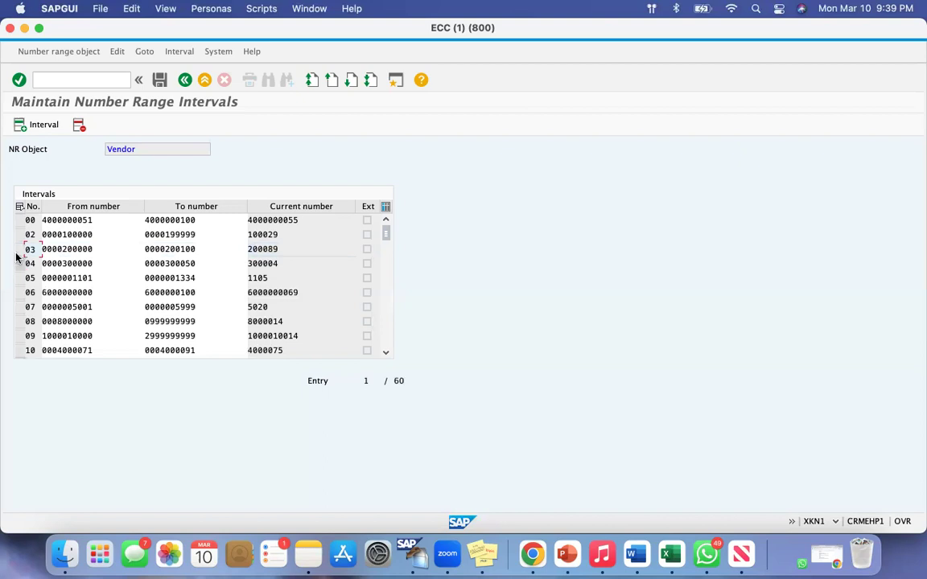
{"action": "left_click", "coordinate": [17, 253]}
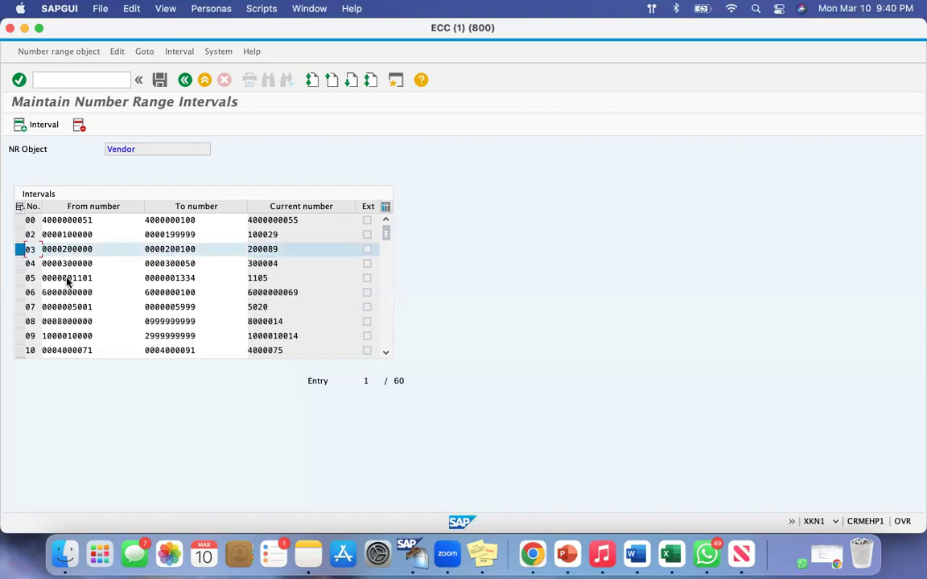
Compare interval 03's lower limit with its upper limit once more
{"action": "left_click_drag", "start_coordinate": [95, 250], "coordinate": [60, 248]}
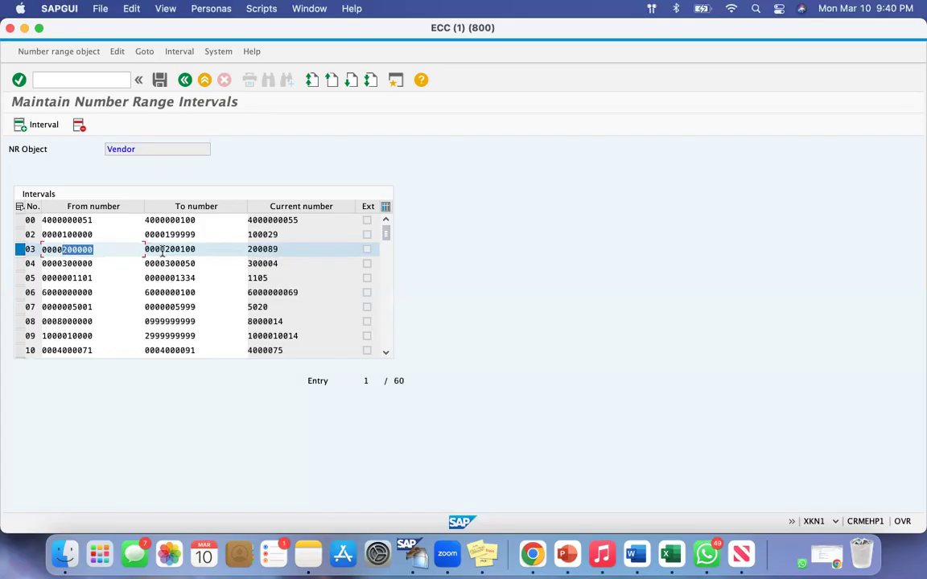
{"action": "left_click_drag", "start_coordinate": [198, 249], "coordinate": [179, 248]}
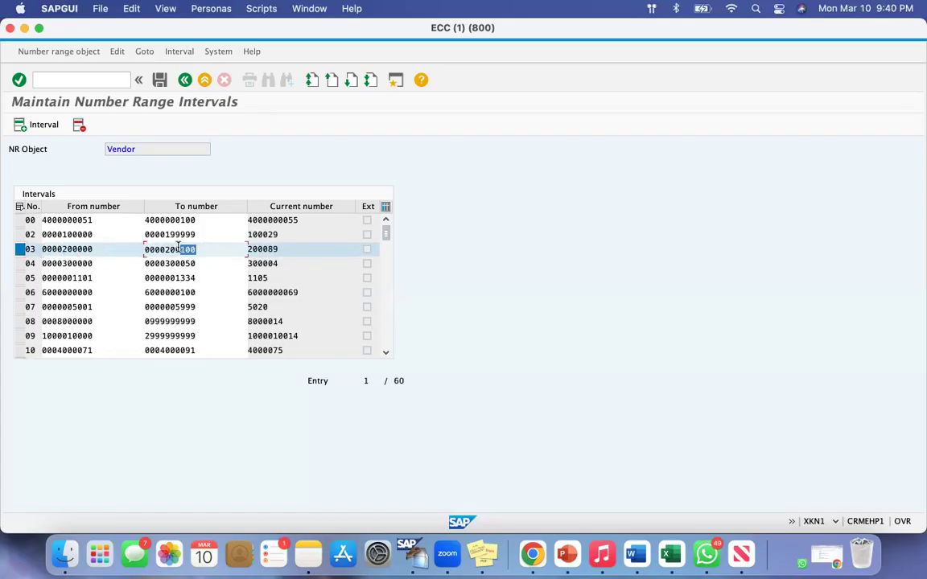
{"action": "left_click_drag", "start_coordinate": [165, 249], "coordinate": [200, 249]}
{"action": "left_click", "coordinate": [200, 249]}
{"action": "left_click_drag", "start_coordinate": [94, 249], "coordinate": [62, 248]}
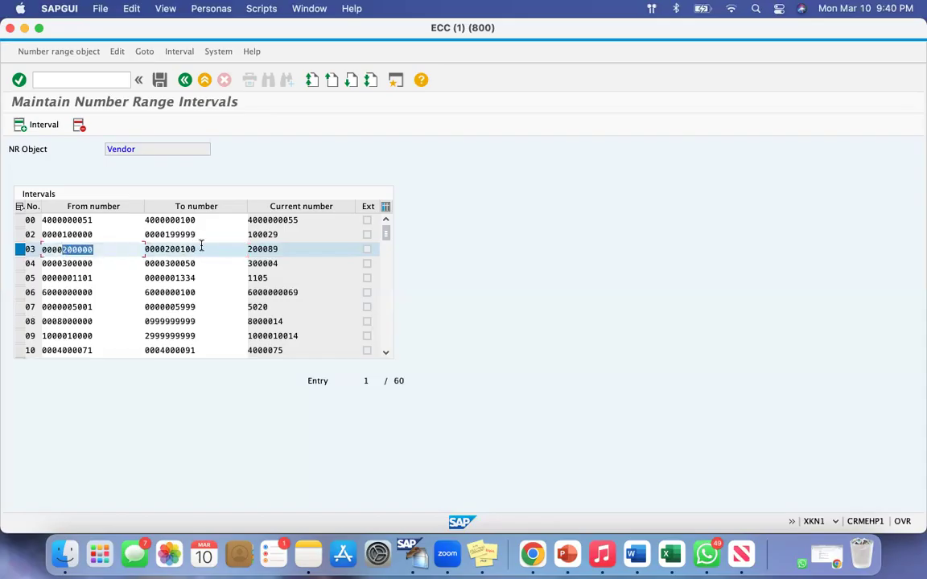
{"action": "left_click_drag", "start_coordinate": [200, 249], "coordinate": [162, 248]}
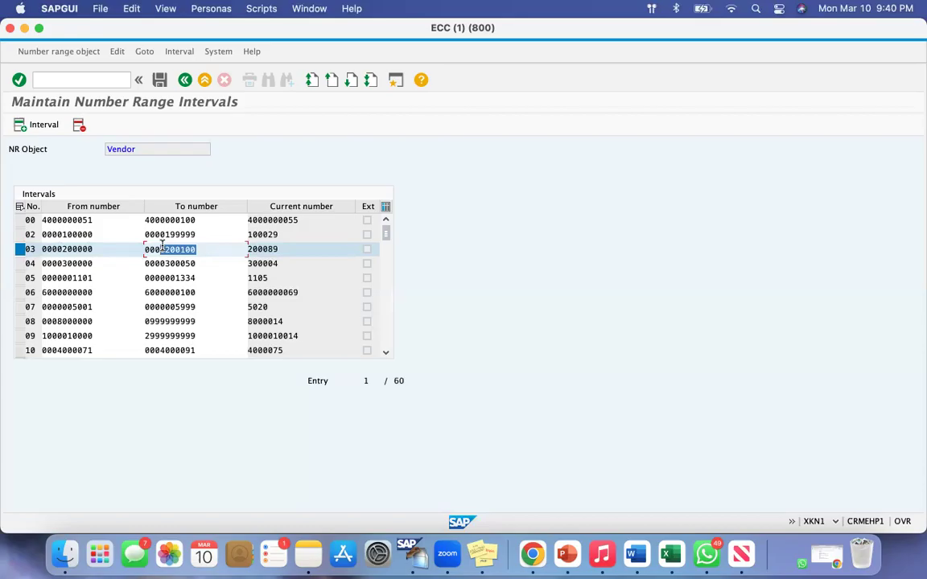
Deselect interval 03, then select interval 02, examine its from and to numbers, and deselect it
{"action": "left_click", "coordinate": [21, 250]}
{"action": "left_click", "coordinate": [19, 236]}
{"action": "left_click_drag", "start_coordinate": [93, 234], "coordinate": [67, 235]}
{"action": "left_click_drag", "start_coordinate": [195, 235], "coordinate": [164, 235]}
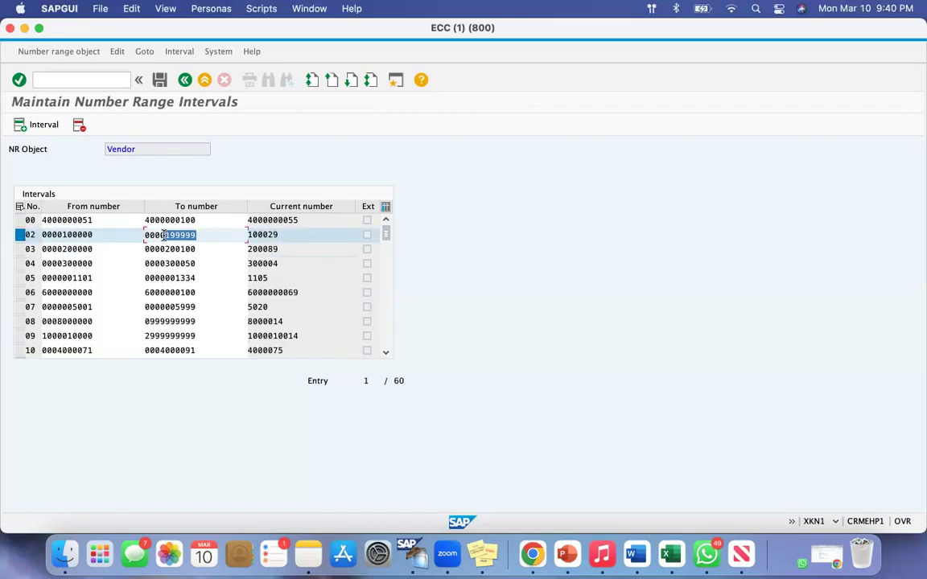
{"action": "left_click", "coordinate": [21, 235]}
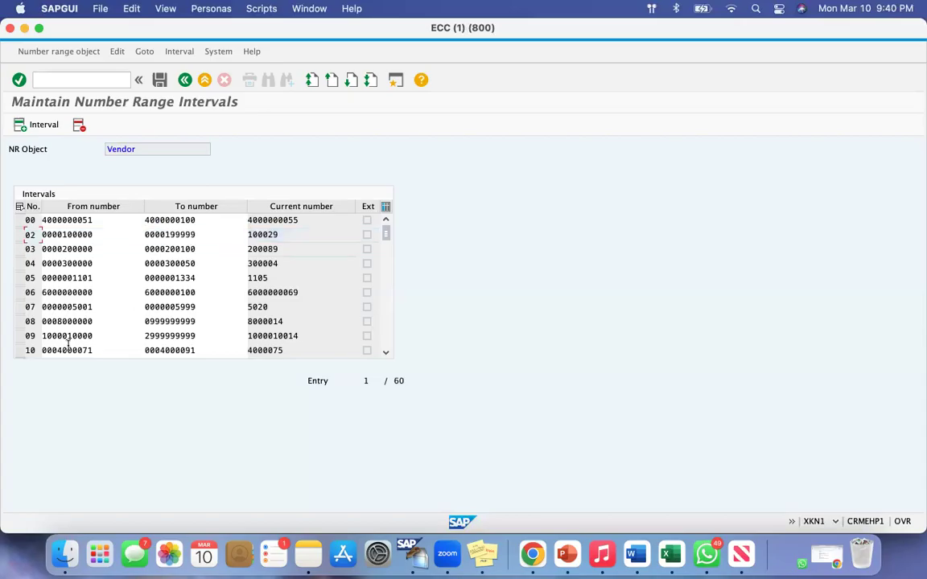
Inspect the number limits of interval 09 and the upper limit of interval 08, selecting each row in turn
{"action": "left_click", "coordinate": [20, 336]}
{"action": "left_click_drag", "start_coordinate": [196, 337], "coordinate": [161, 336]}
{"action": "left_click_drag", "start_coordinate": [95, 336], "coordinate": [38, 339]}
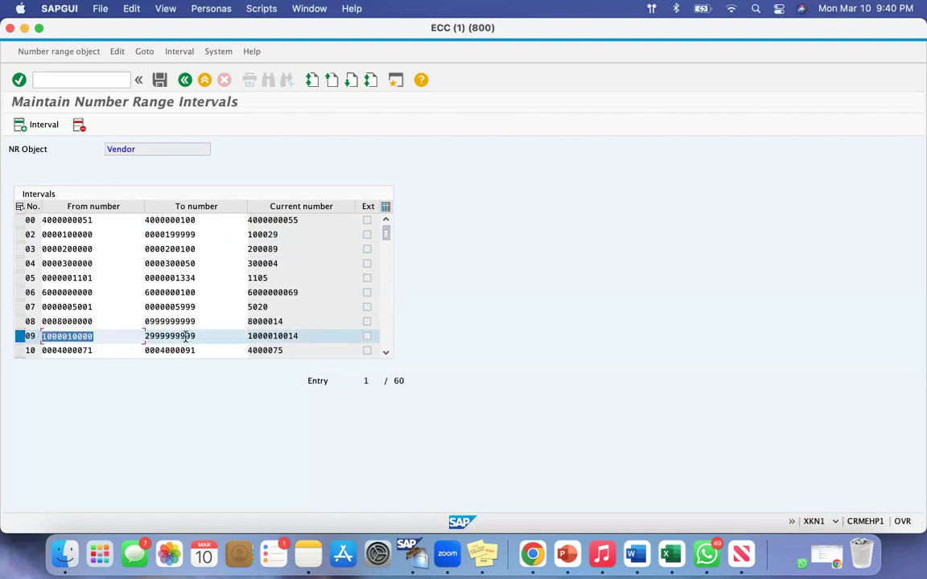
{"action": "left_click", "coordinate": [19, 336]}
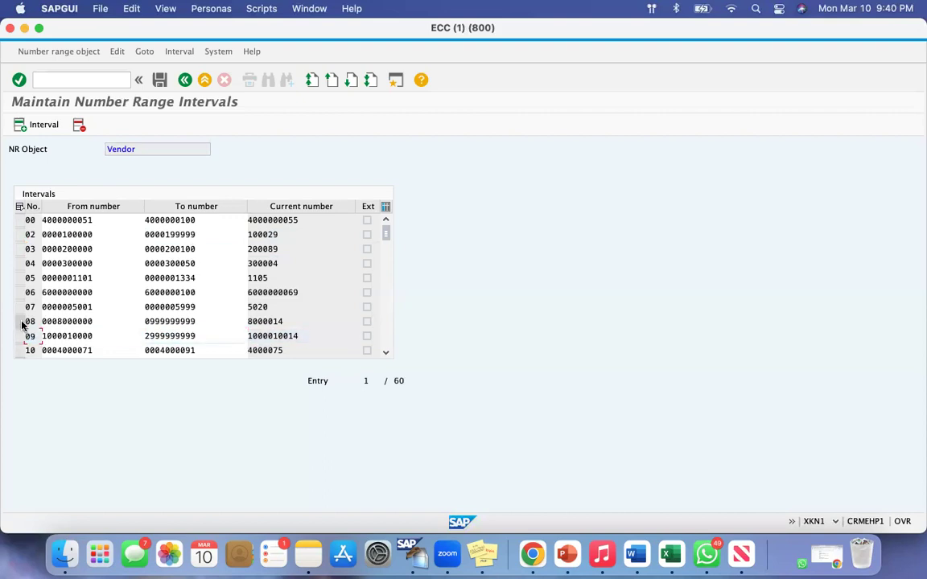
{"action": "left_click", "coordinate": [21, 324]}
{"action": "left_click_drag", "start_coordinate": [198, 321], "coordinate": [6, 331]}
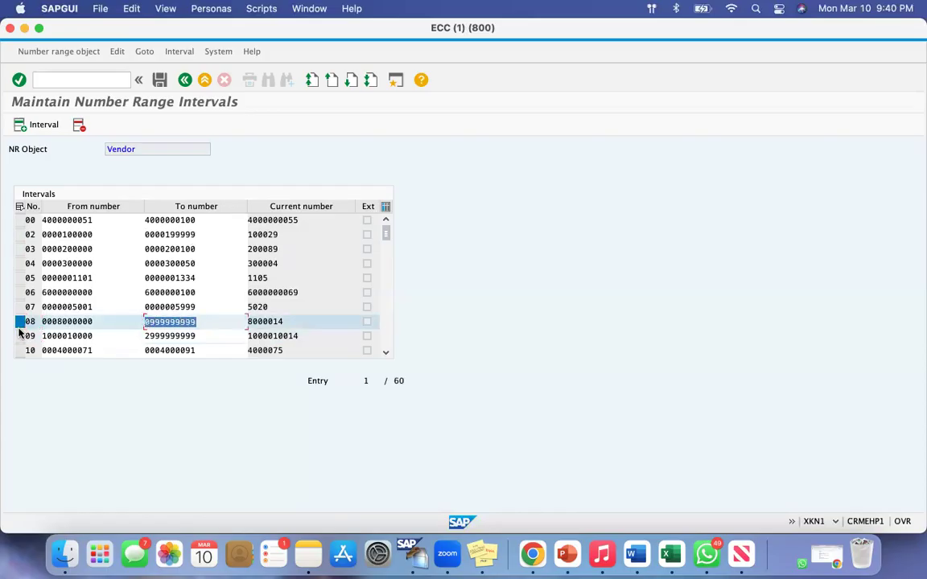
Deselect interval 08, switch to the Google Docs notes, and change the US Suppliers Group range's lower limit to 100001
{"action": "left_click", "coordinate": [21, 321]}
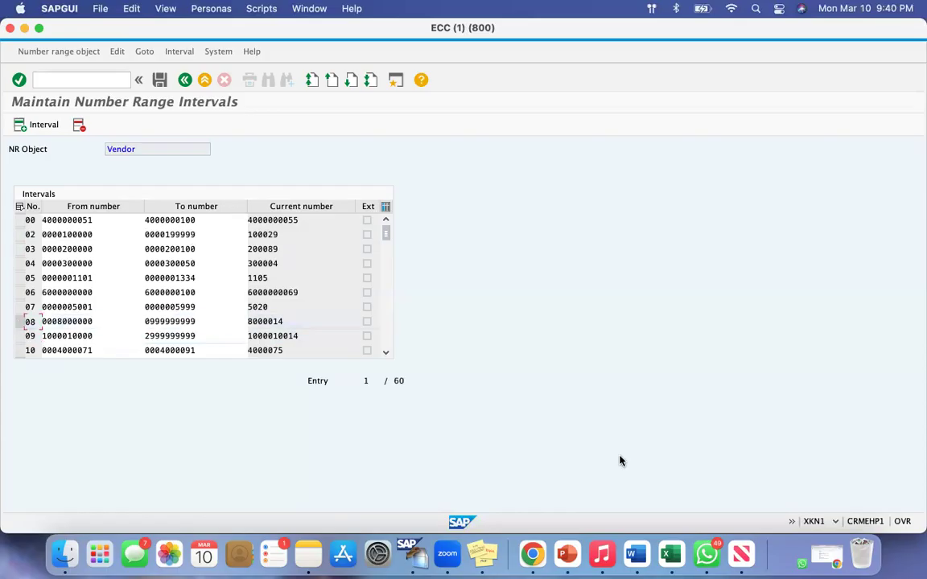
{"action": "left_click", "coordinate": [538, 544]}
{"action": "left_click", "coordinate": [462, 382]}
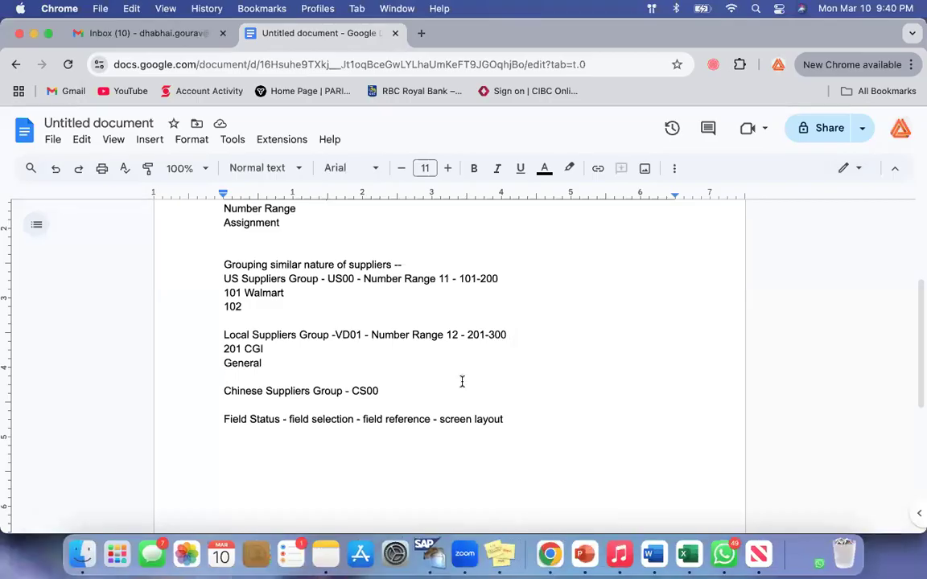
{"action": "left_click_drag", "start_coordinate": [459, 278], "coordinate": [483, 279]}
{"action": "left_click", "coordinate": [506, 279]}
{"action": "left_click", "coordinate": [496, 307]}
{"action": "left_click", "coordinate": [470, 279]}
{"action": "type", "text": "000"}
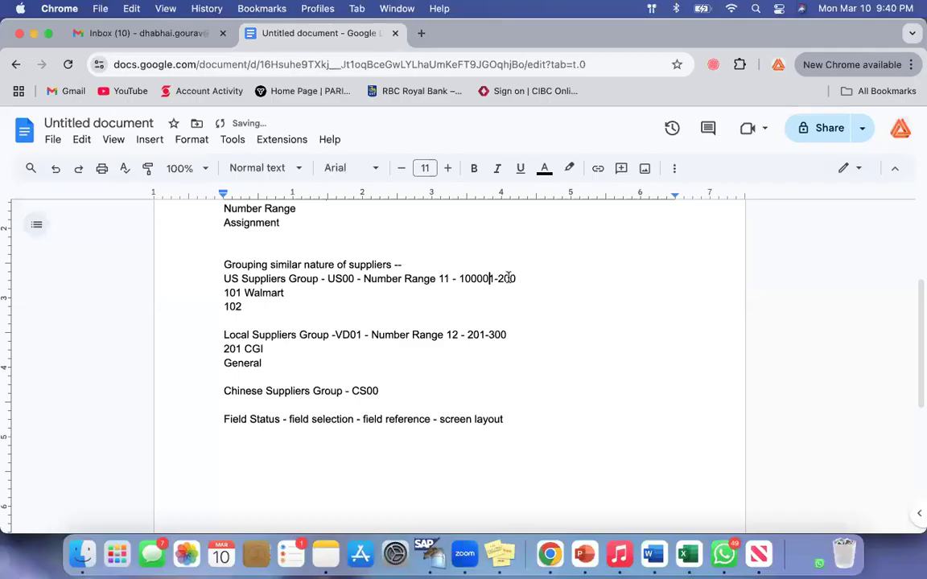
Change the US Suppliers Group range's upper limit to 299999 in the notes
{"action": "left_click_drag", "start_coordinate": [517, 280], "coordinate": [505, 279]}
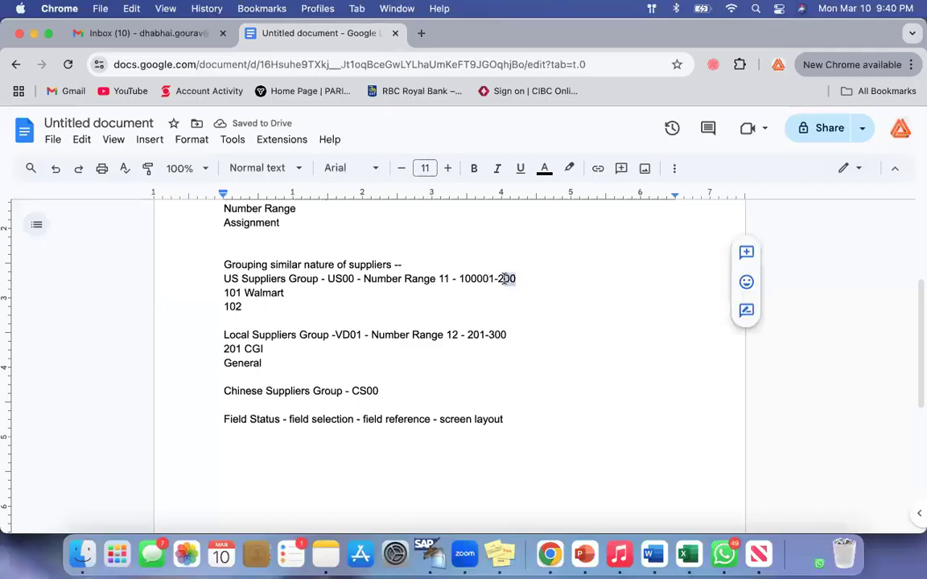
{"action": "type", "text": "999"}
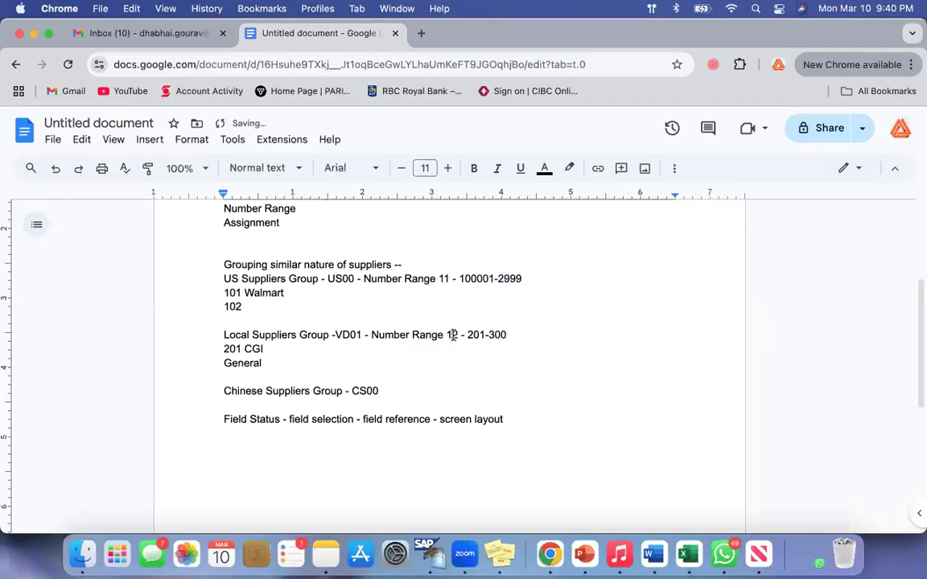
{"action": "type", "text": "99"}
{"action": "left_click_drag", "start_coordinate": [316, 279], "coordinate": [444, 318]}
{"action": "left_click", "coordinate": [444, 318]}
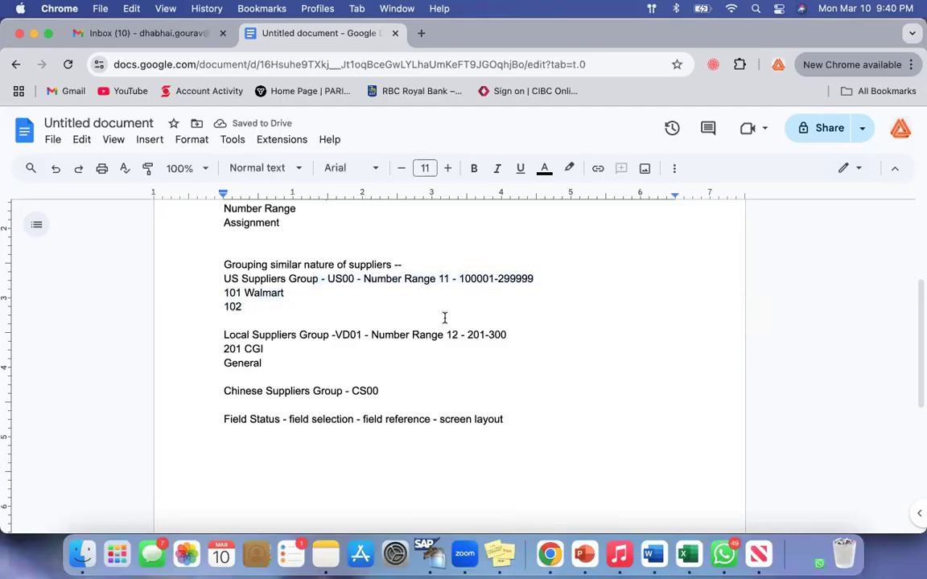
Return to the SAP number range intervals and examine interval 02's from and to numbers, selecting its row
{"action": "left_click", "coordinate": [34, 34]}
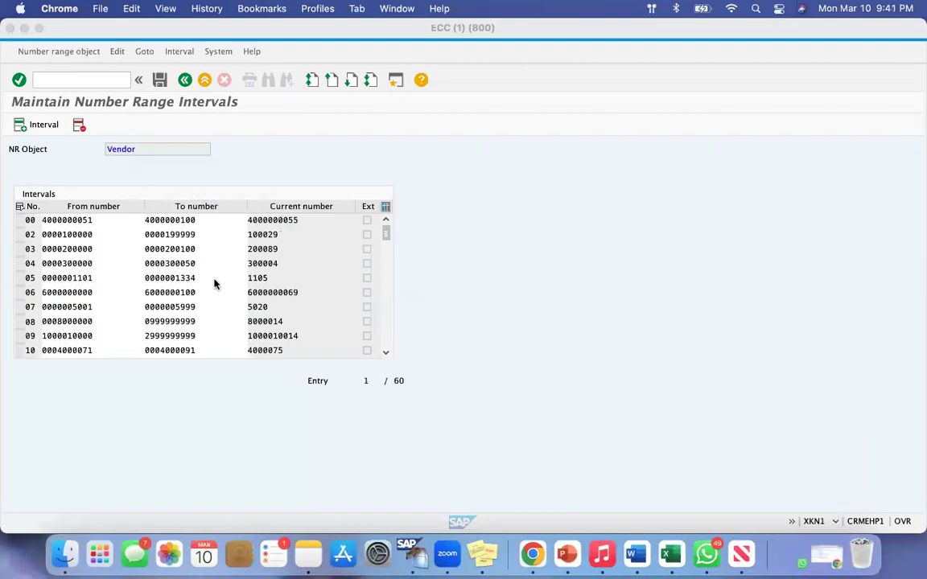
{"action": "left_click", "coordinate": [69, 238]}
{"action": "left_click_drag", "start_coordinate": [69, 236], "coordinate": [58, 234]}
{"action": "left_click_drag", "start_coordinate": [201, 235], "coordinate": [156, 235]}
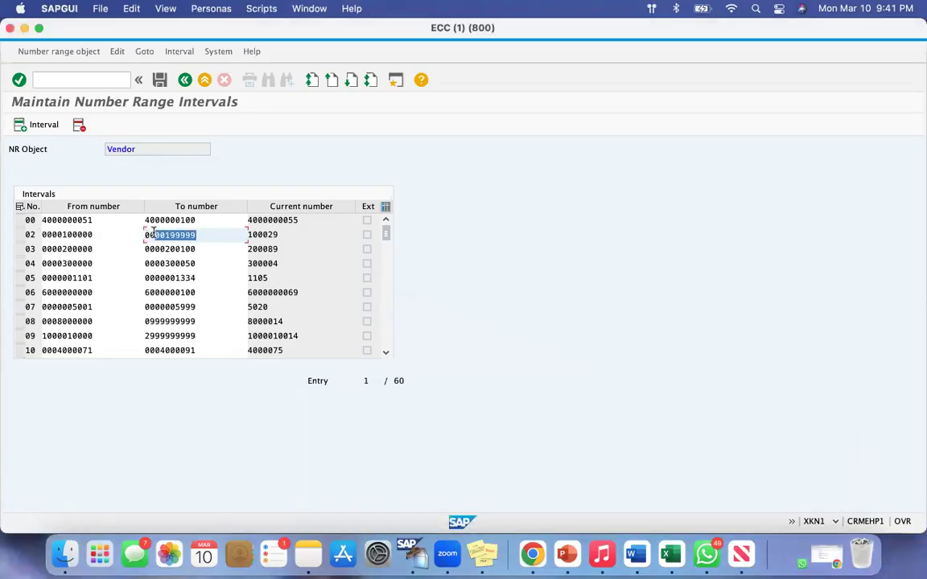
{"action": "left_click", "coordinate": [20, 236]}
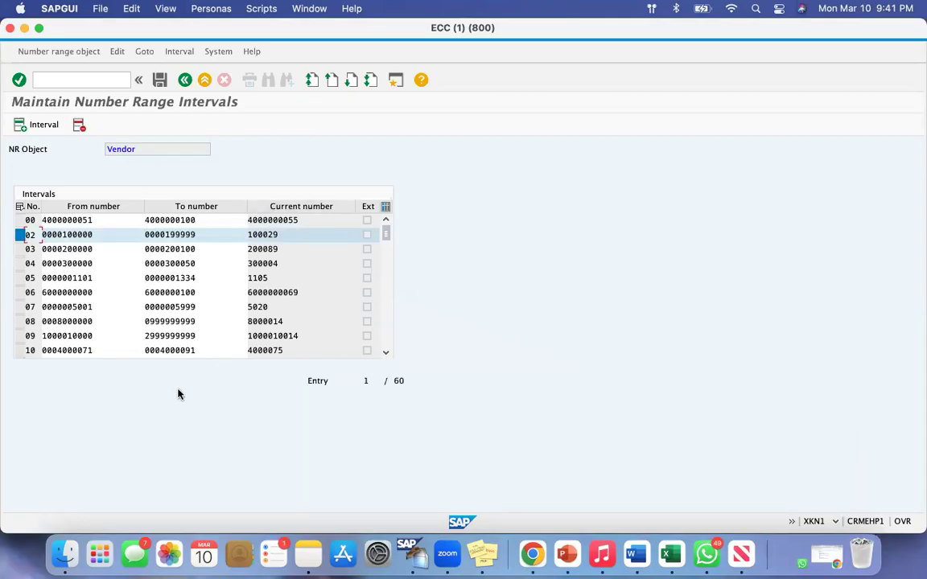
{"action": "left_click_drag", "start_coordinate": [36, 235], "coordinate": [4, 236]}
Exit vendor number range maintenance without saving changes and return to the IMG structure
{"action": "left_click", "coordinate": [184, 80]}
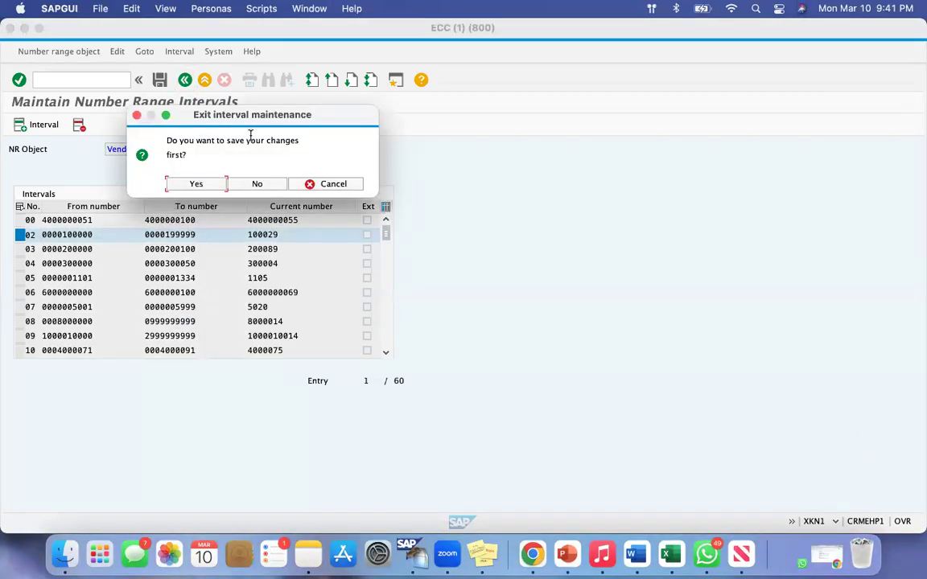
{"action": "left_click", "coordinate": [245, 184]}
{"action": "left_click", "coordinate": [184, 82]}
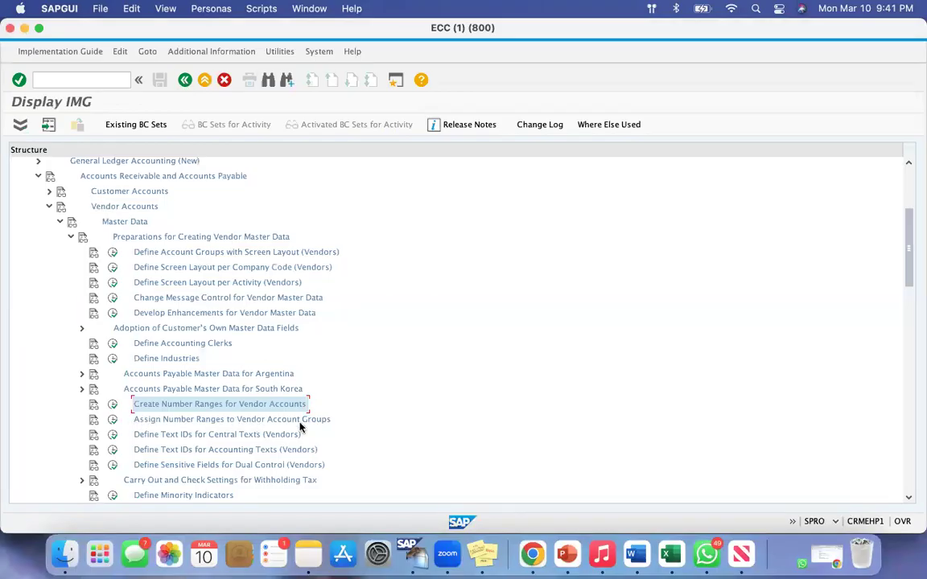
Open Assign Number Ranges to Vendor Account Groups and position the list at account group VD01
{"action": "left_click", "coordinate": [114, 420]}
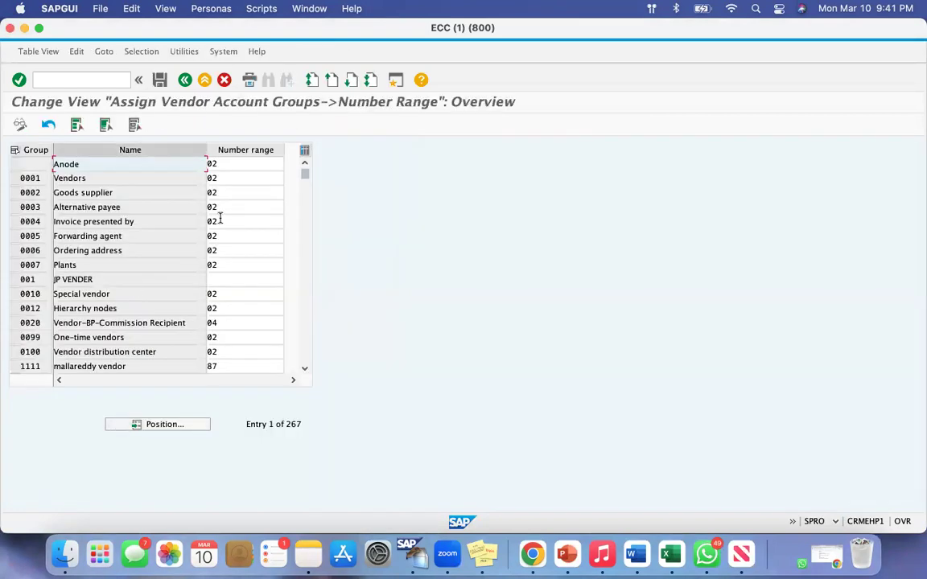
{"action": "left_click", "coordinate": [155, 429]}
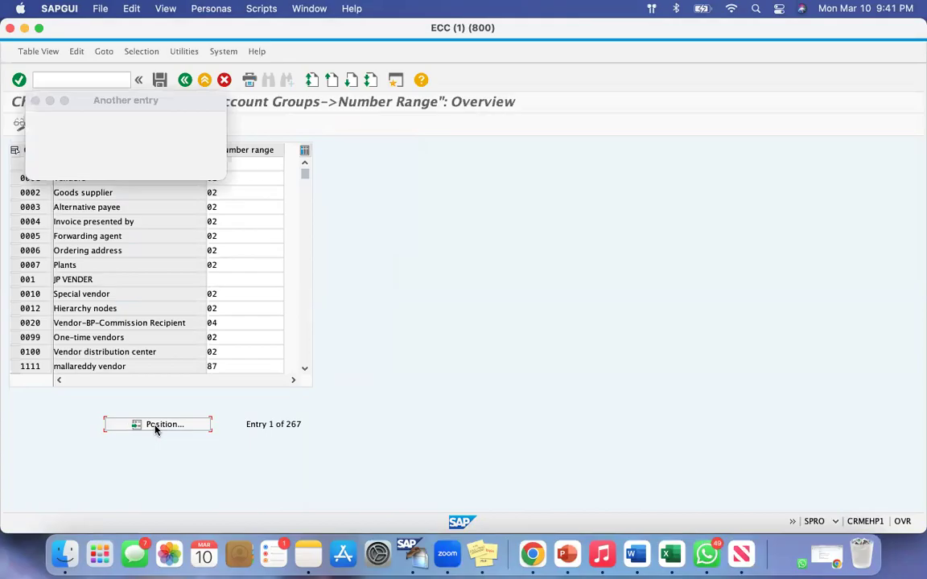
{"action": "type", "text": "vd01"}
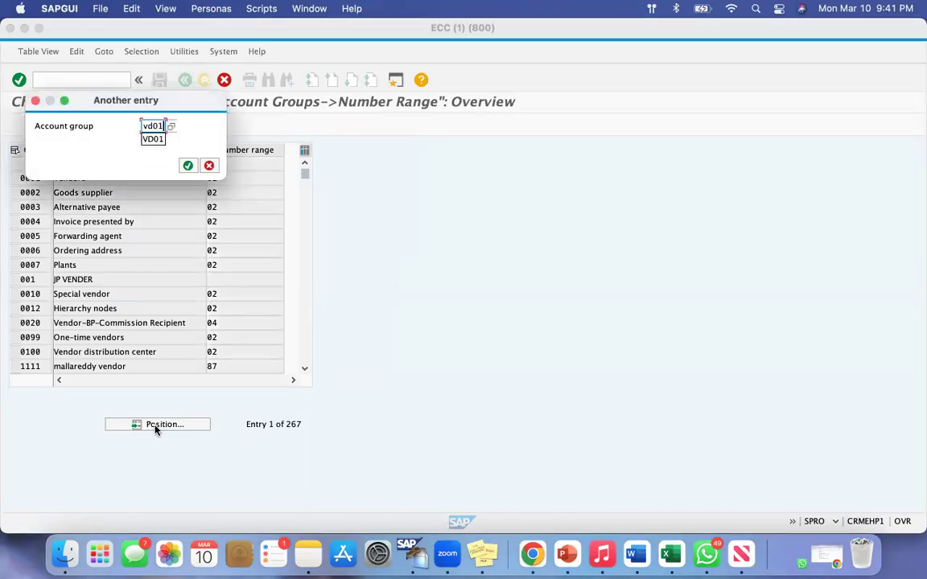
{"action": "key", "text": "Return"}
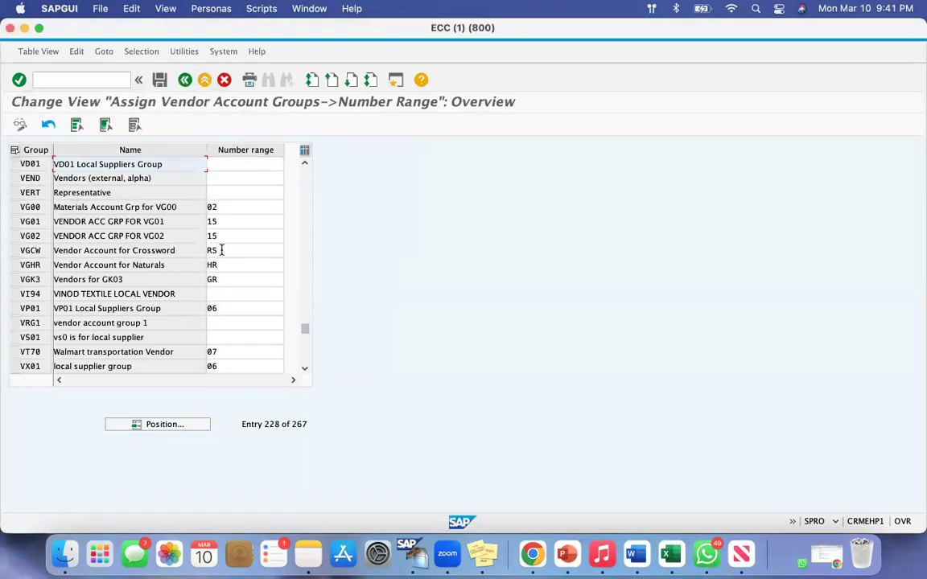
Assign number range 02 to account group VD01 and save it, confirming the customizing request
{"action": "left_click", "coordinate": [211, 163]}
{"action": "type", "text": "02"}
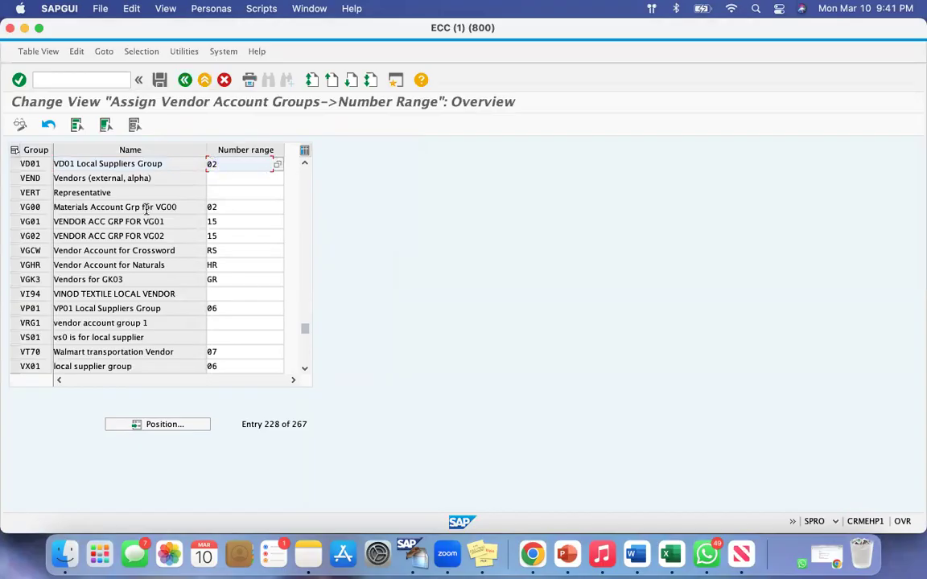
{"action": "left_click", "coordinate": [160, 80]}
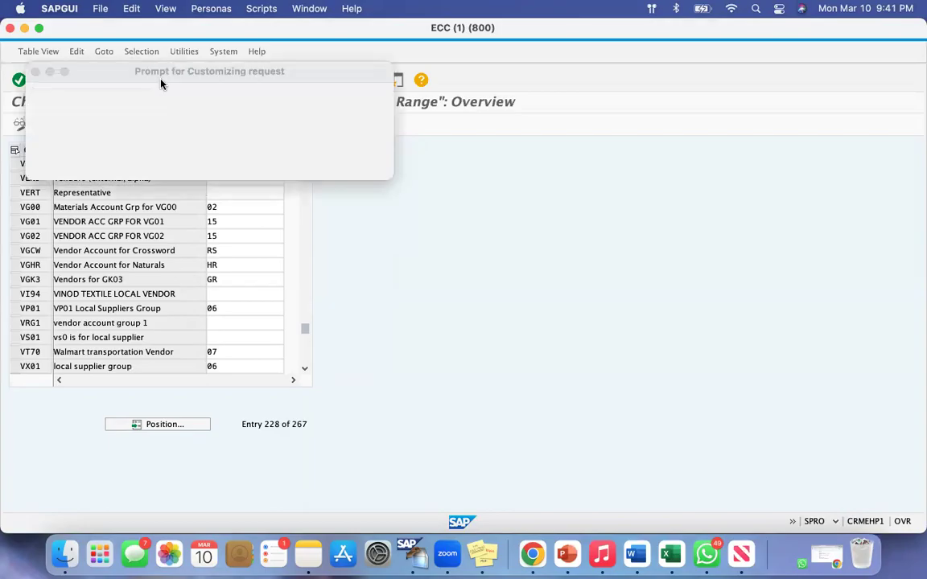
{"action": "left_click", "coordinate": [216, 167]}
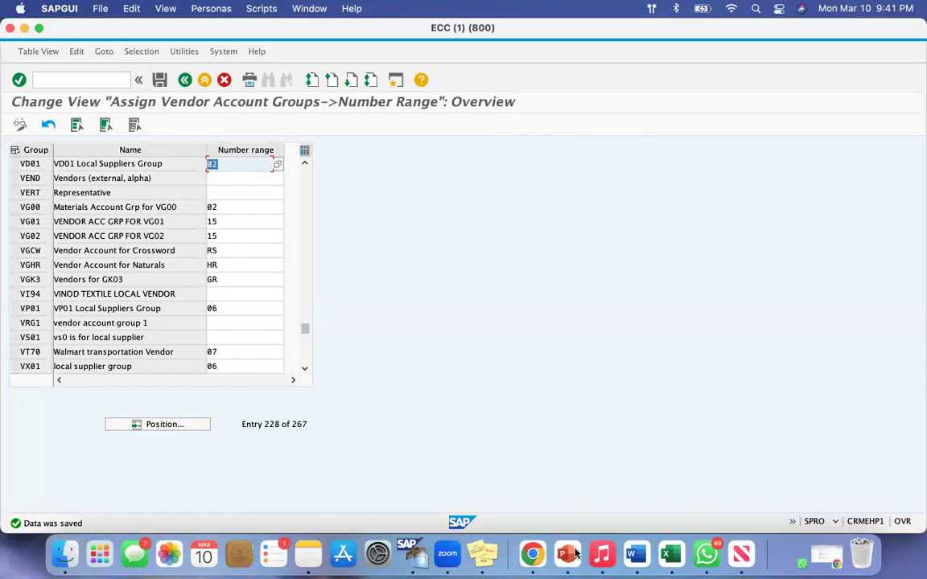
In the Google Docs notes, add VD01 to Vendor Account Group, 02 to Number Range, and VD01-02 to Assignment
{"action": "left_click", "coordinate": [532, 553]}
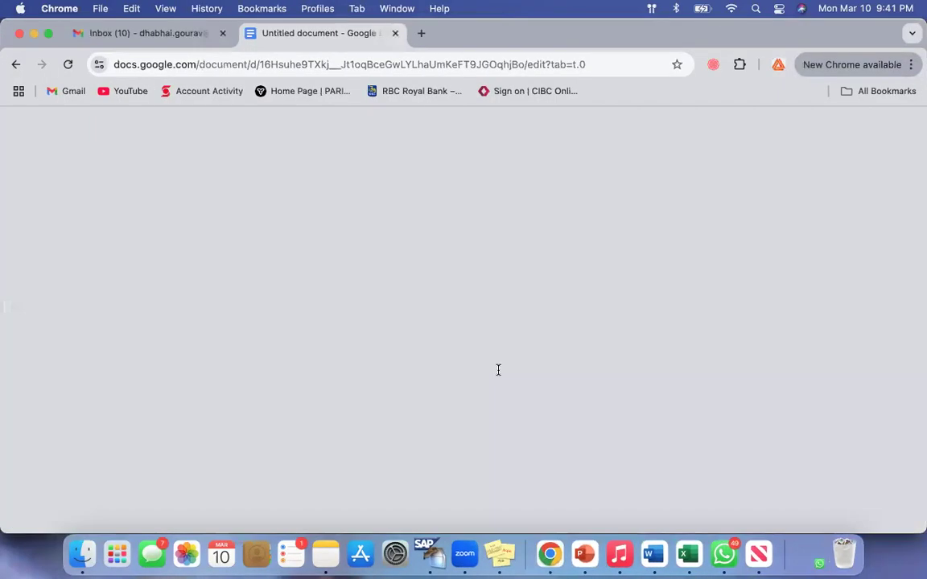
{"action": "scroll", "coordinate": [496, 370], "scroll_direction": "up", "scroll_amount": 5}
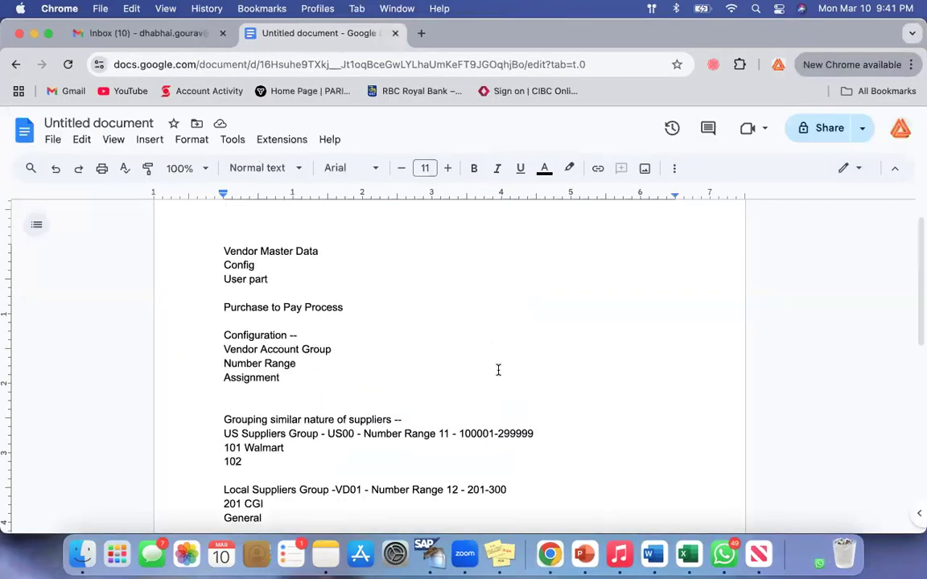
{"action": "left_click_drag", "start_coordinate": [224, 349], "coordinate": [347, 348]}
{"action": "left_click", "coordinate": [356, 349]}
{"action": "type", "text": "VD01"}
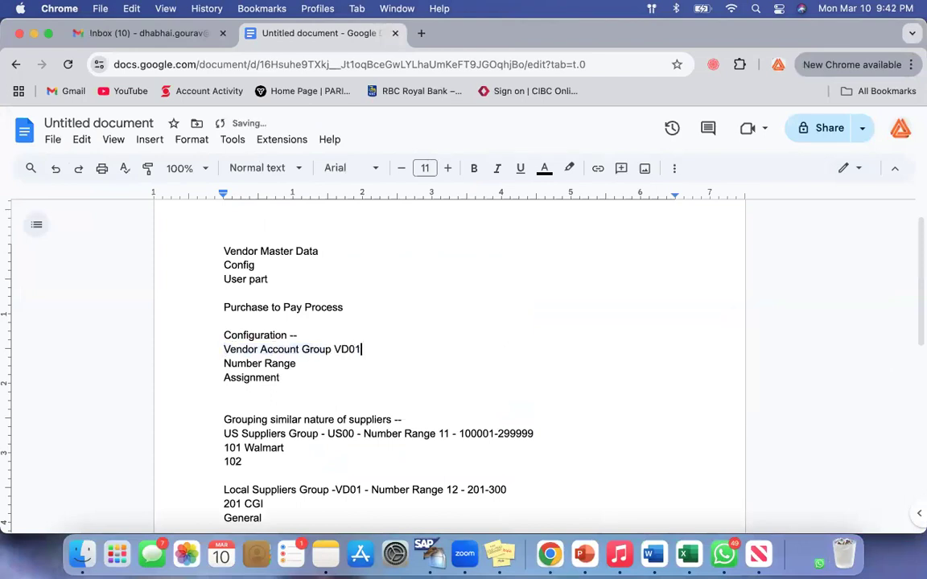
{"action": "type", "text": " 02VD01-02"}
Review the vendor account group, number range and assignment lines under the Configuration heading by highlighting them
{"action": "scroll", "coordinate": [395, 375], "scroll_direction": "down", "scroll_amount": 2}
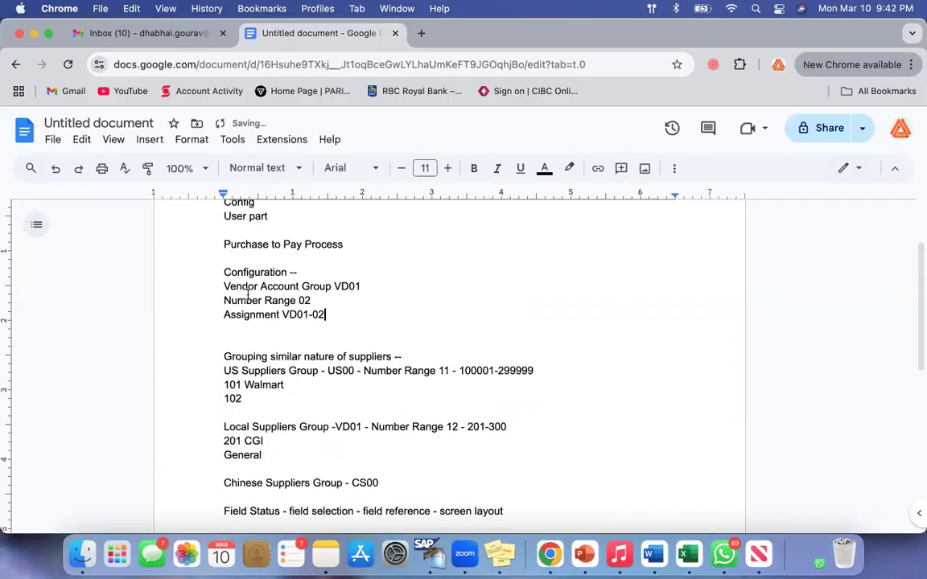
{"action": "left_click_drag", "start_coordinate": [224, 281], "coordinate": [360, 318]}
{"action": "left_click", "coordinate": [361, 318]}
{"action": "left_click_drag", "start_coordinate": [224, 287], "coordinate": [365, 327]}
{"action": "left_click", "coordinate": [368, 314]}
{"action": "left_click_drag", "start_coordinate": [225, 287], "coordinate": [358, 327]}
{"action": "left_click", "coordinate": [358, 327]}
{"action": "scroll", "coordinate": [360, 328], "scroll_direction": "down", "scroll_amount": 10}
{"action": "scroll", "coordinate": [359, 328], "scroll_direction": "up", "scroll_amount": 10}
{"action": "left_click", "coordinate": [313, 361]}
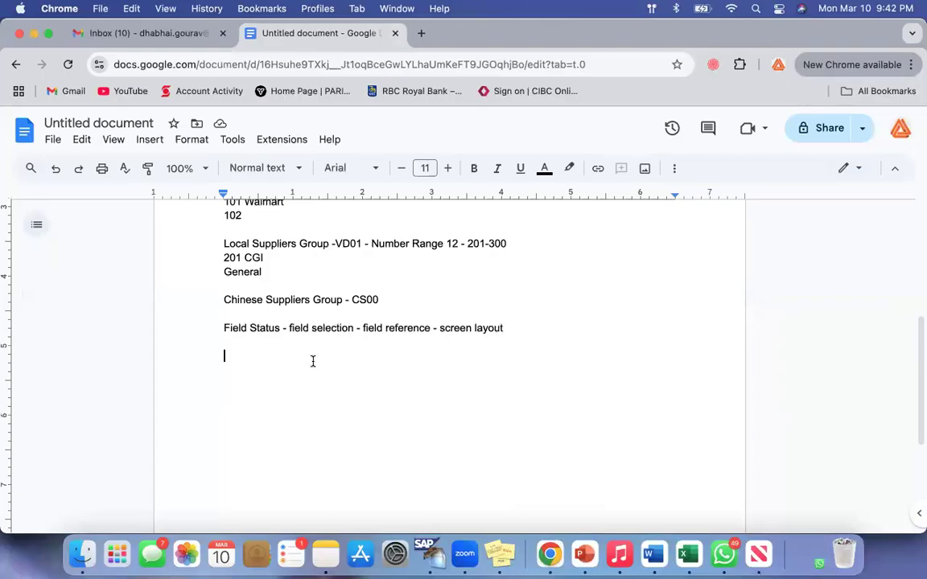
{"action": "type", "text": "Partn"}
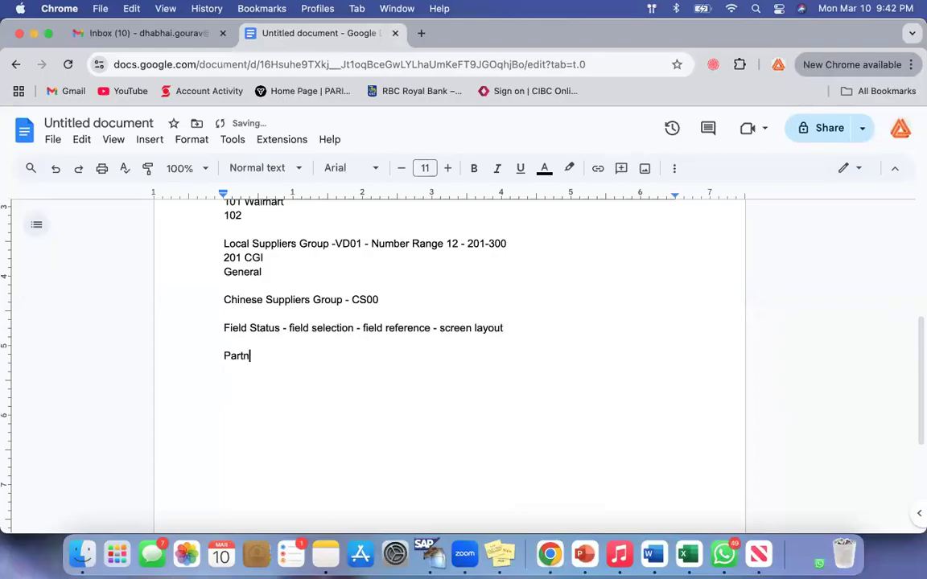
{"action": "type", "text": "er Function"}
{"action": "left_click_drag", "start_coordinate": [223, 356], "coordinate": [317, 366]}
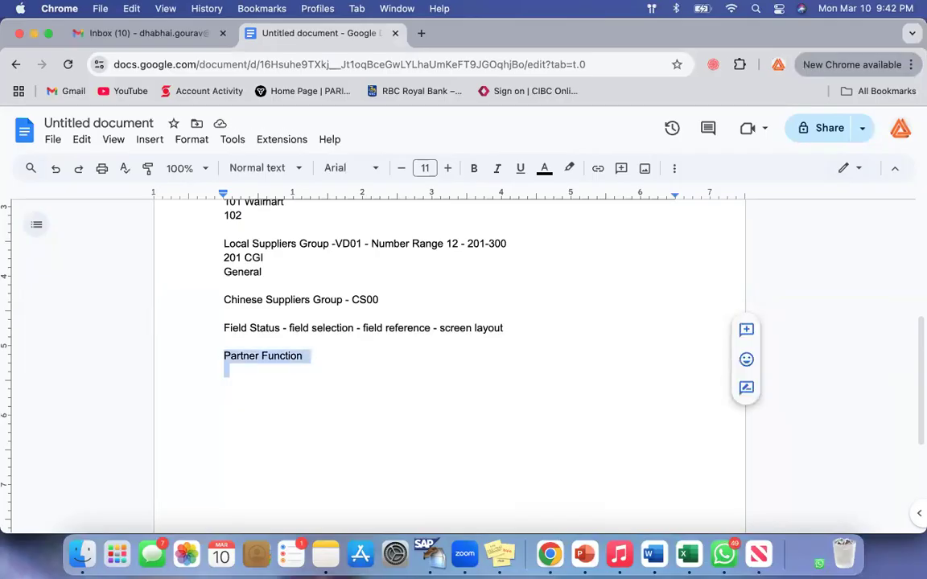
{"action": "key", "text": "BackSpace"}
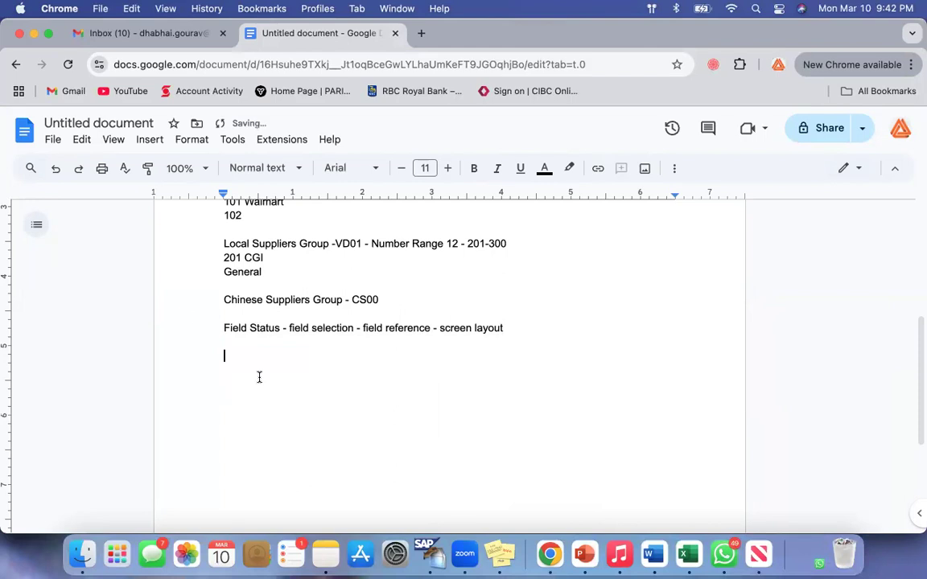
Add the heading "Vendor Master --" below the Field Status line
{"action": "type", "text": "Vendor Master --"}
{"action": "key", "text": "Return"}
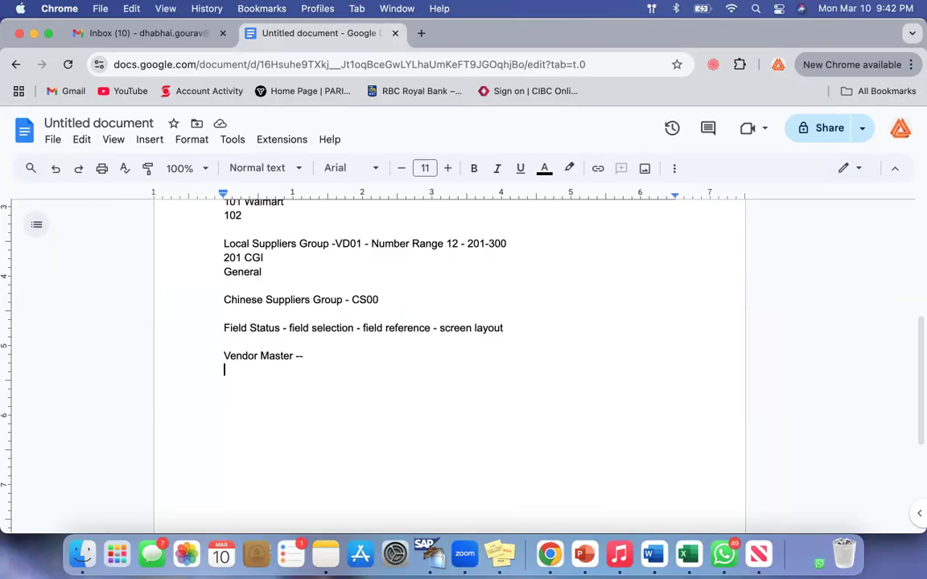
Add a "Centrally" subheading under Vendor Master and list XK01, XK02 and XK03 on separate lines
{"action": "type", "text": "Centrally"}
{"action": "key", "text": "Return"}
{"action": "type", "text": "XK01"}
{"action": "key", "text": "Return"}
{"action": "type", "text": "XK02"}
{"action": "key", "text": "Return"}
{"action": "type", "text": "XK03"}
{"action": "key", "text": "Return"}
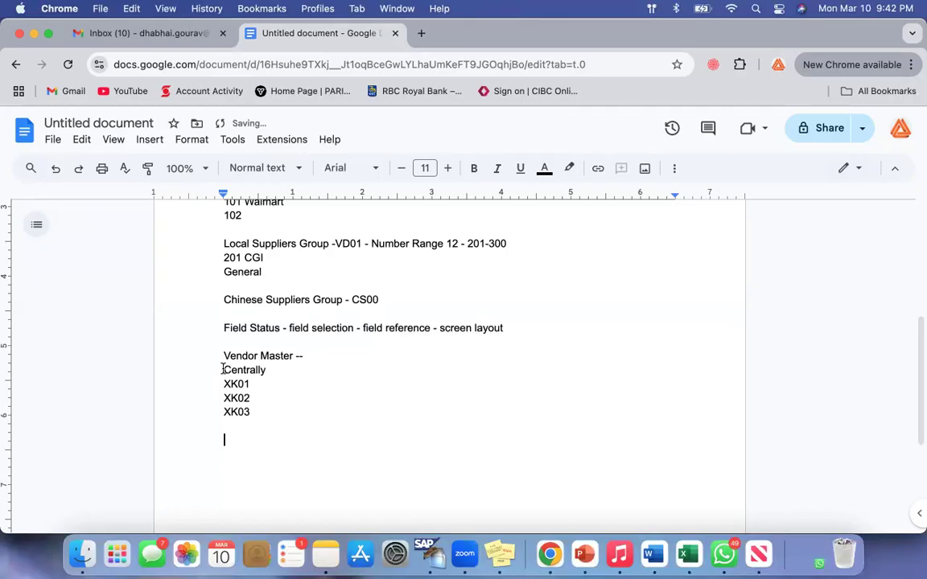
Highlight the Centrally subheading and its XK codes for review, and add a "Financial" subheading below them
{"action": "left_click_drag", "start_coordinate": [224, 369], "coordinate": [317, 375]}
{"action": "left_click", "coordinate": [317, 376]}
{"action": "left_click_drag", "start_coordinate": [224, 383], "coordinate": [286, 418]}
{"action": "type", "text": "XK01 XK02 XK03"}
{"action": "type", "text": "Financial"}
{"action": "key", "text": "Return"}
{"action": "scroll", "coordinate": [312, 378], "scroll_direction": "down", "scroll_amount": 2}
{"action": "left_click_drag", "start_coordinate": [226, 358], "coordinate": [314, 356]}
{"action": "key", "text": "Right"}
{"action": "key", "text": "Down"}
List the transaction codes FK01, FK02 and FK03 on separate lines under Financial
{"action": "type", "text": "FK01"}
{"action": "key", "text": "Return"}
{"action": "type", "text": "FK02"}
{"action": "key", "text": "Return"}
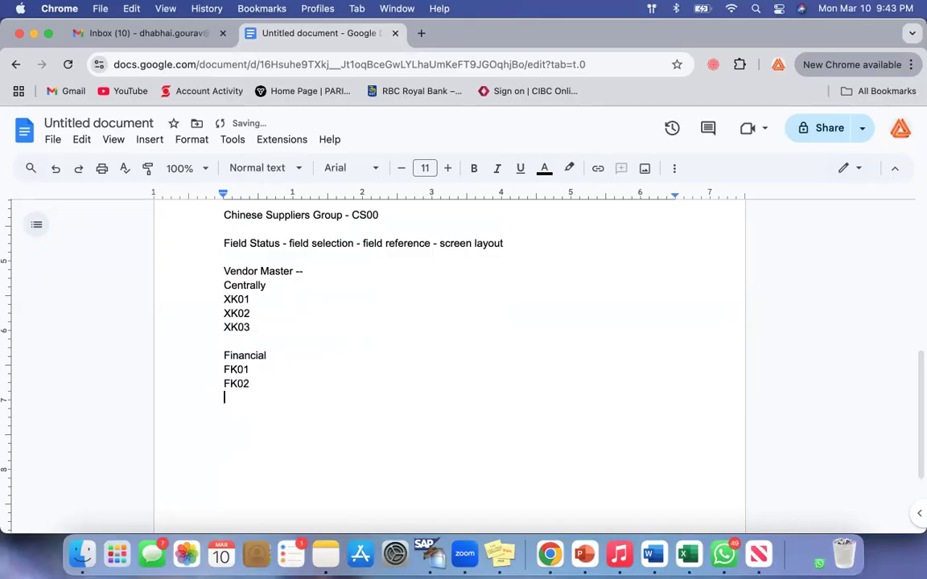
{"action": "type", "text": "FK03"}
{"action": "key", "text": "Return"}
{"action": "key", "text": "Return"}
Add a "Purchasing" subheading below the FK codes and list MK01, MK02 and MK03 on separate lines
{"action": "type", "text": "Purchasing"}
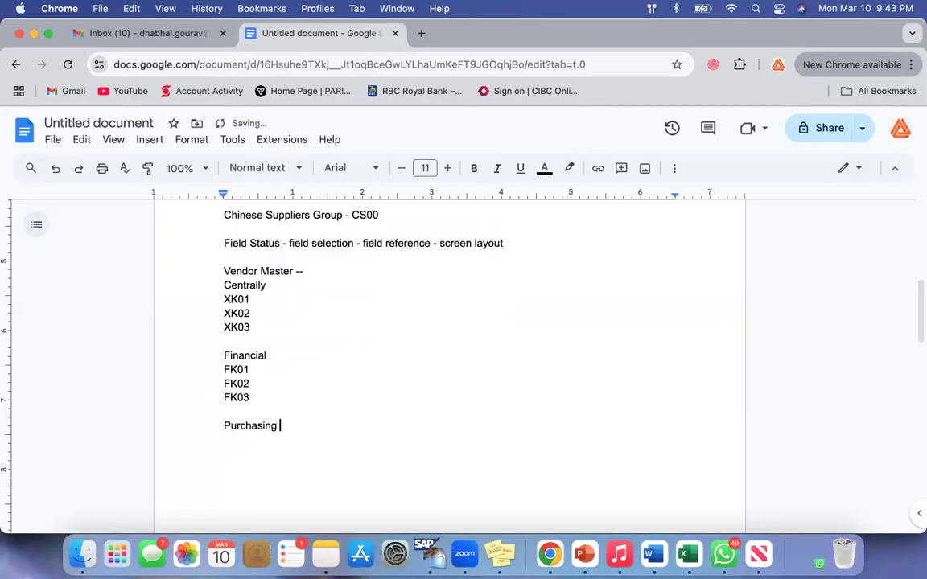
{"action": "key", "text": "Return"}
{"action": "type", "text": "MK01"}
{"action": "key", "text": "Return"}
{"action": "type", "text": "MK02"}
{"action": "key", "text": "Return"}
{"action": "type", "text": "MK03"}
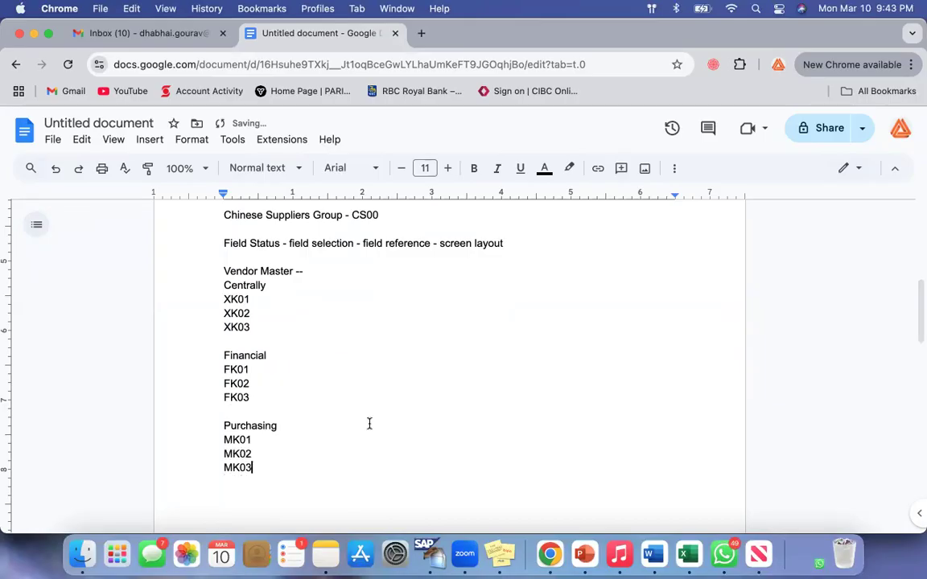
Insert a blank line below the Vendor Master heading and append "K" to that heading
{"action": "scroll", "coordinate": [369, 424], "scroll_direction": "up", "scroll_amount": 2}
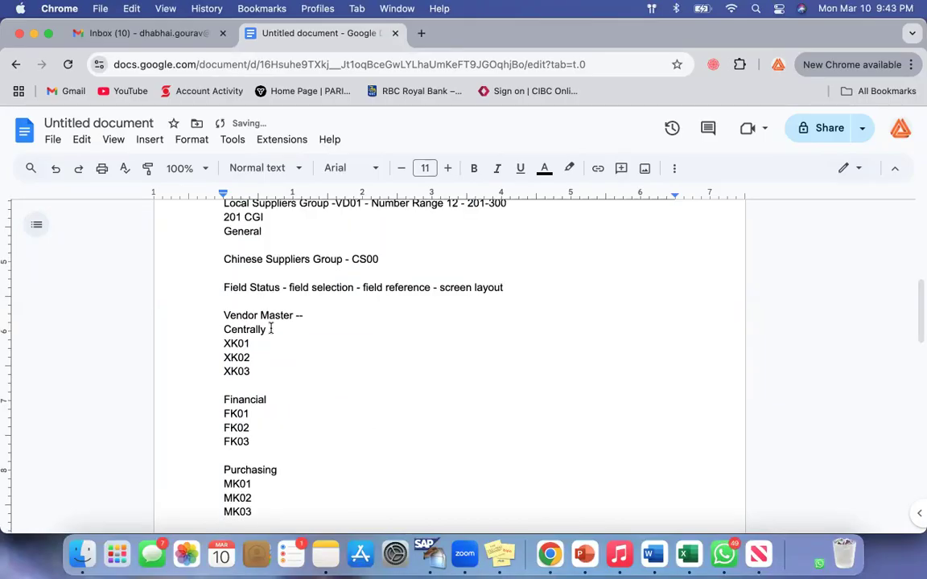
{"action": "left_click", "coordinate": [311, 318]}
{"action": "key", "text": "Return"}
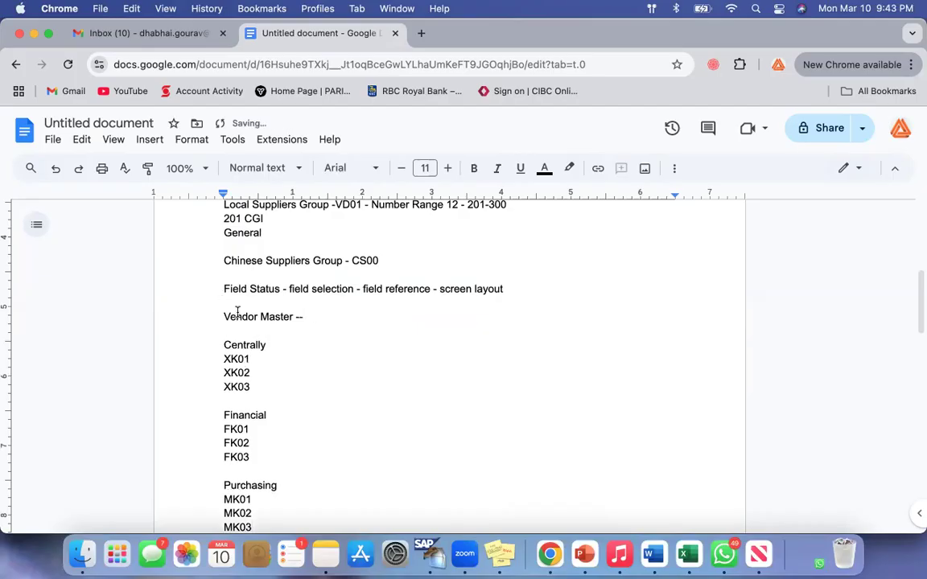
{"action": "left_click_drag", "start_coordinate": [228, 318], "coordinate": [356, 314]}
{"action": "left_click", "coordinate": [355, 315]}
{"action": "type", "text": "K"}
Review the K in the Vendor Master heading against the letters in the XK01 and XK02 codes
{"action": "left_click", "coordinate": [229, 317]}
{"action": "left_click_drag", "start_coordinate": [275, 316], "coordinate": [348, 316]}
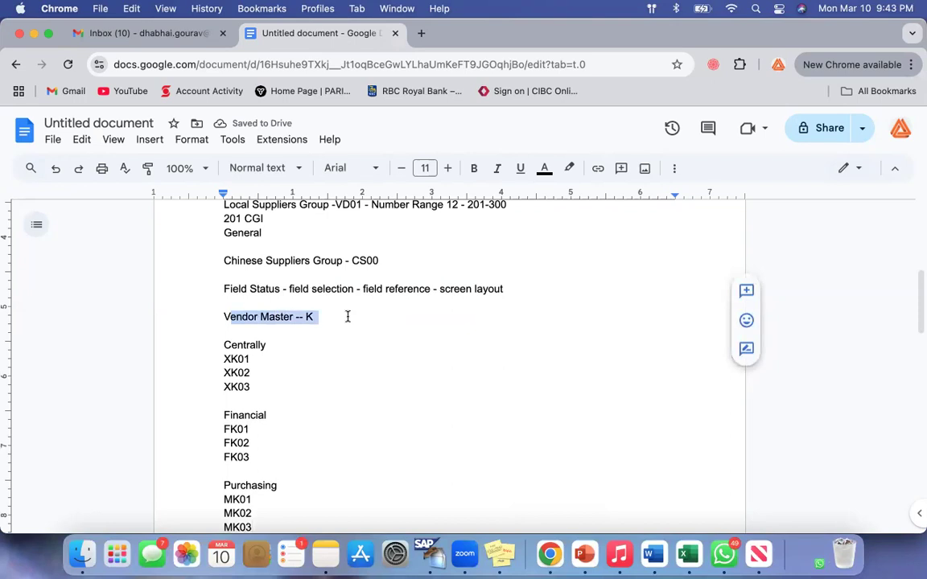
{"action": "left_click", "coordinate": [347, 316]}
{"action": "scroll", "coordinate": [348, 316], "scroll_direction": "down", "scroll_amount": 1}
{"action": "left_click_drag", "start_coordinate": [239, 293], "coordinate": [224, 307]}
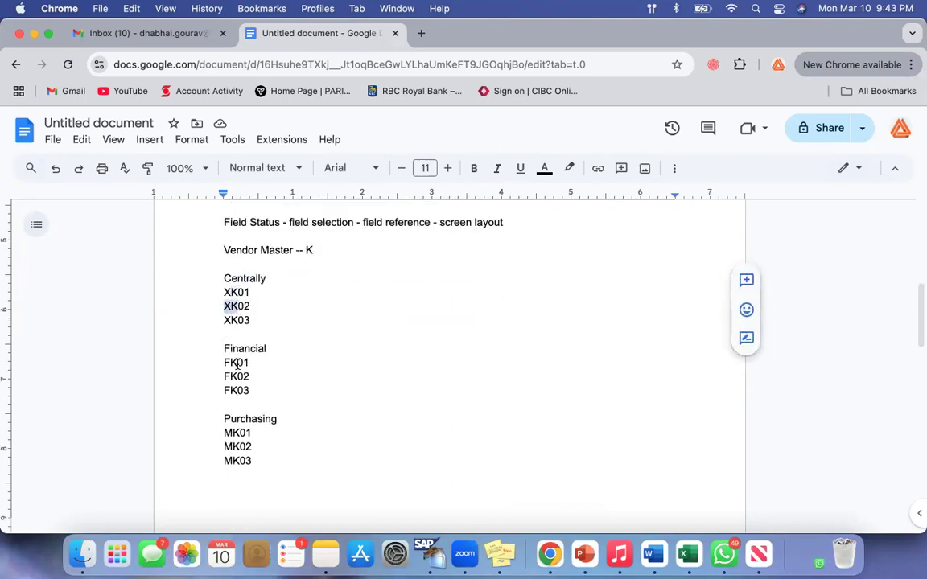
Compare the prefix letters of the XK01, FK01 and MK01 codes across the three groups
{"action": "left_click_drag", "start_coordinate": [236, 365], "coordinate": [230, 365]}
{"action": "left_click", "coordinate": [234, 434]}
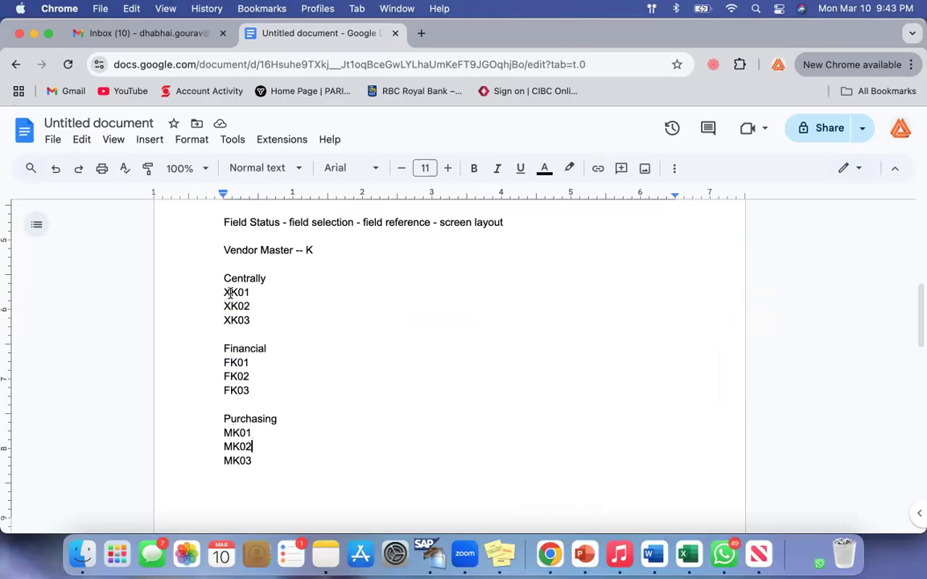
{"action": "left_click_drag", "start_coordinate": [230, 293], "coordinate": [224, 293]}
{"action": "left_click_drag", "start_coordinate": [230, 365], "coordinate": [207, 364]}
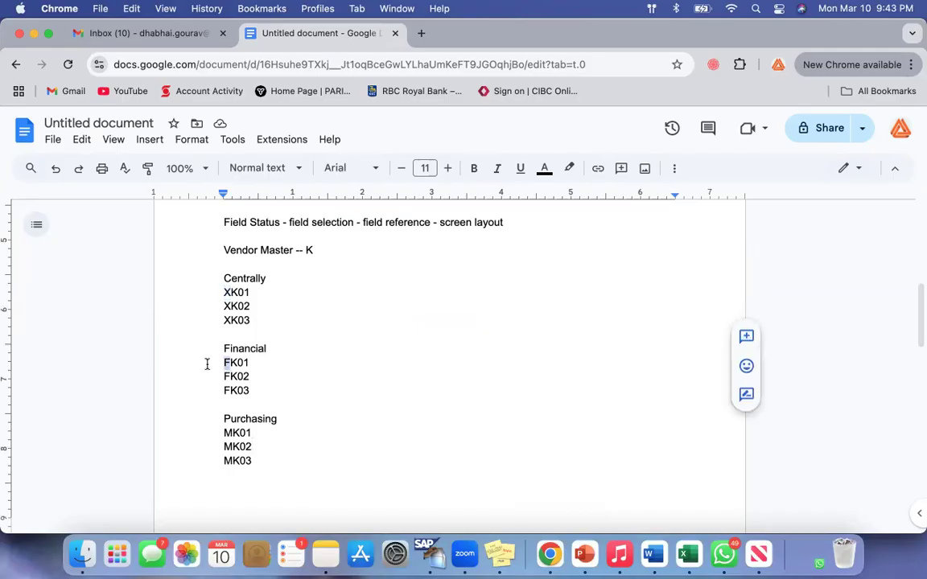
{"action": "left_click_drag", "start_coordinate": [232, 433], "coordinate": [217, 433]}
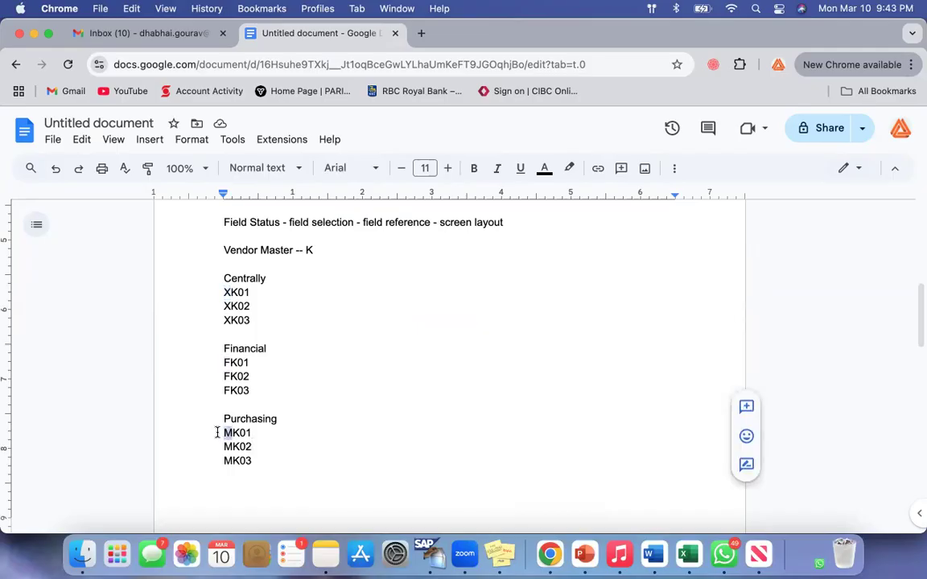
{"action": "left_click", "coordinate": [338, 437]}
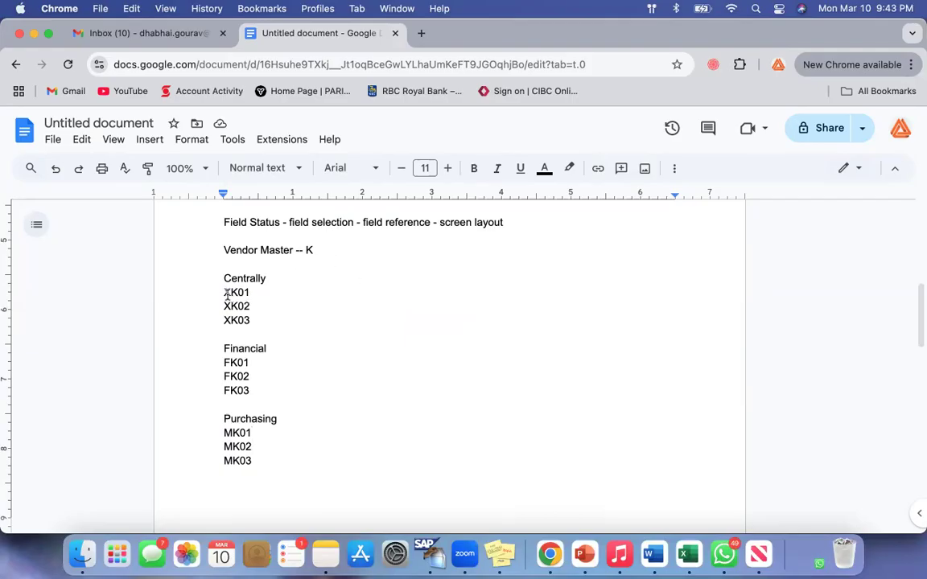
Review the Centrally, Financial and Purchasing groups and the transaction codes listed under each one
{"action": "left_click_drag", "start_coordinate": [223, 281], "coordinate": [279, 463]}
{"action": "left_click", "coordinate": [343, 455]}
{"action": "left_click_drag", "start_coordinate": [230, 250], "coordinate": [318, 251]}
{"action": "left_click", "coordinate": [220, 275]}
{"action": "left_click", "coordinate": [289, 446]}
{"action": "left_click", "coordinate": [223, 279]}
{"action": "left_click", "coordinate": [279, 317], "text": "shift"}
{"action": "left_click", "coordinate": [279, 318]}
{"action": "left_click", "coordinate": [224, 292]}
{"action": "left_click", "coordinate": [267, 321], "text": "shift"}
{"action": "left_click", "coordinate": [268, 320]}
{"action": "left_click_drag", "start_coordinate": [223, 347], "coordinate": [284, 346]}
{"action": "left_click_drag", "start_coordinate": [225, 363], "coordinate": [259, 384]}
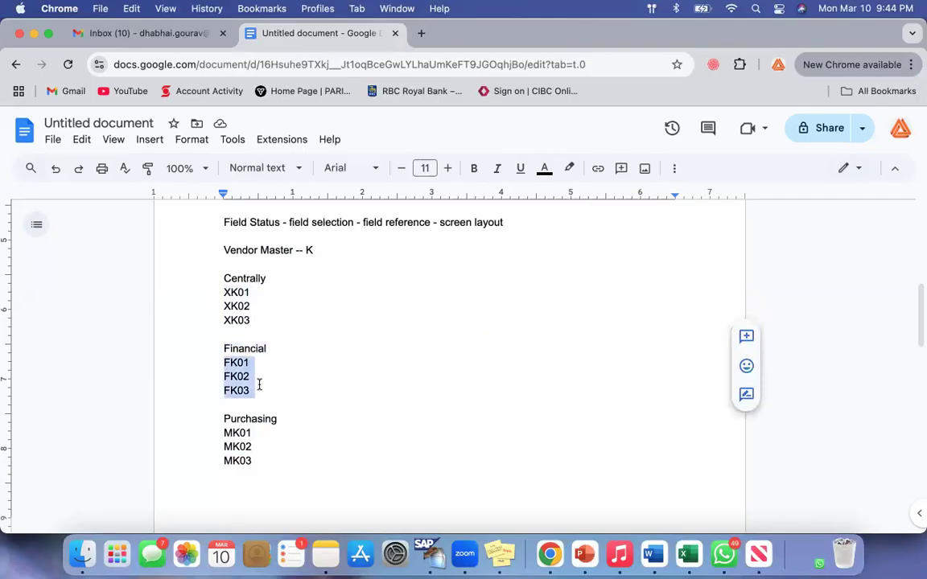
{"action": "double_click", "coordinate": [238, 419]}
{"action": "left_click_drag", "start_coordinate": [225, 432], "coordinate": [263, 458]}
{"action": "left_click", "coordinate": [263, 459]}
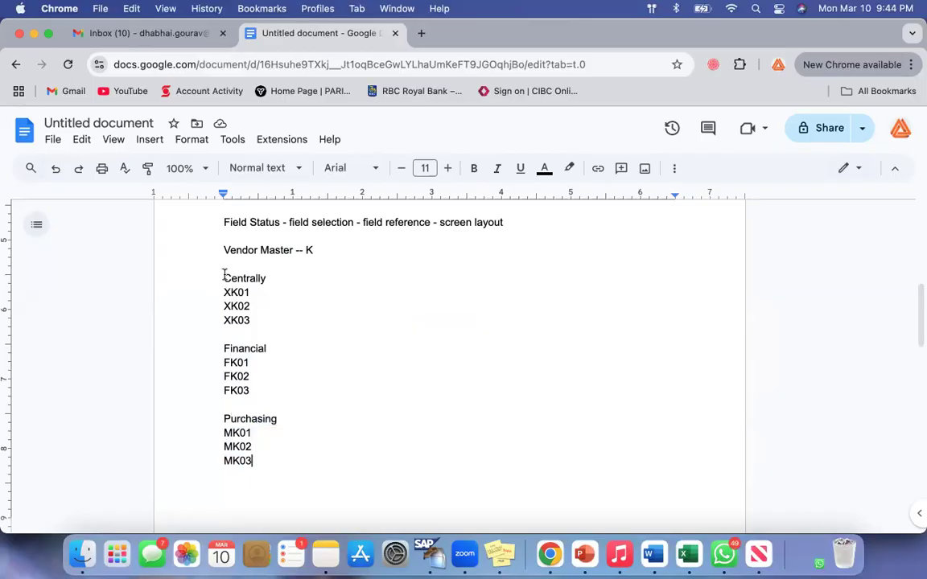
Append a dash to the Centrally subheading
{"action": "left_click_drag", "start_coordinate": [220, 275], "coordinate": [299, 507]}
{"action": "left_click", "coordinate": [287, 278]}
{"action": "type", "text": "-"}
List "General", "Company code" and "Purchasing" on separate lines below the Vendor Master heading, with blank lines before Centrally
{"action": "left_click", "coordinate": [320, 251]}
{"action": "key", "text": "Return"}
{"action": "key", "text": "Return"}
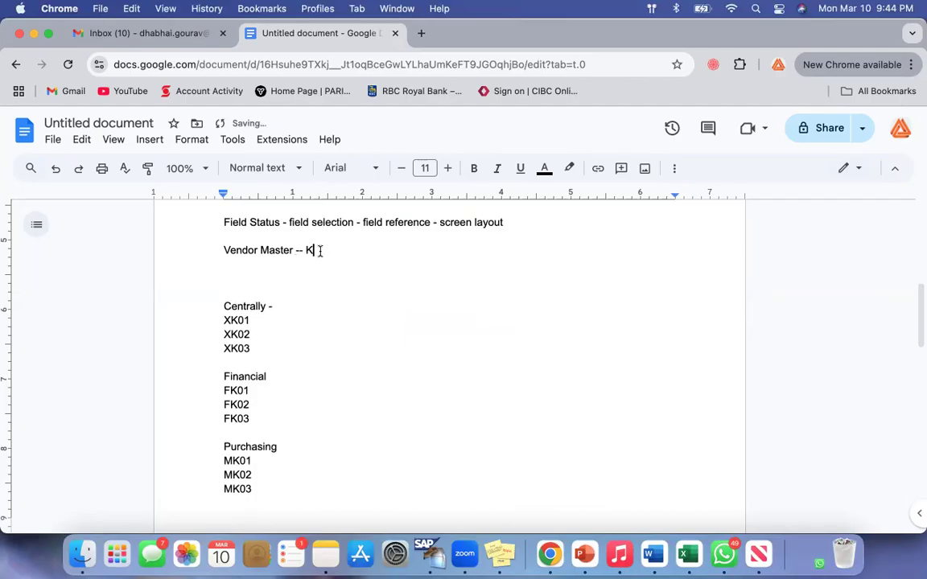
{"action": "key", "text": "Return"}
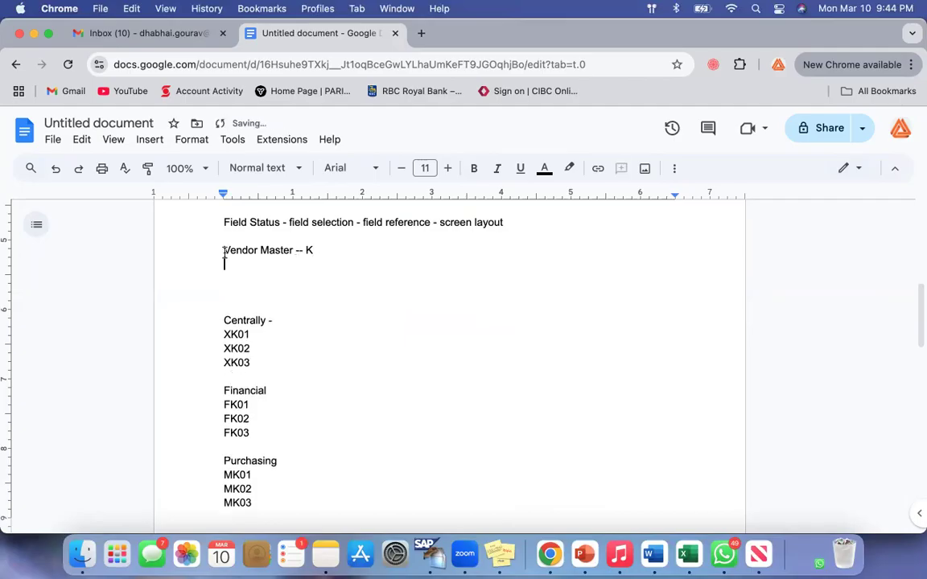
{"action": "type", "text": "General"}
{"action": "key", "text": "Return"}
{"action": "type", "text": "Company "}
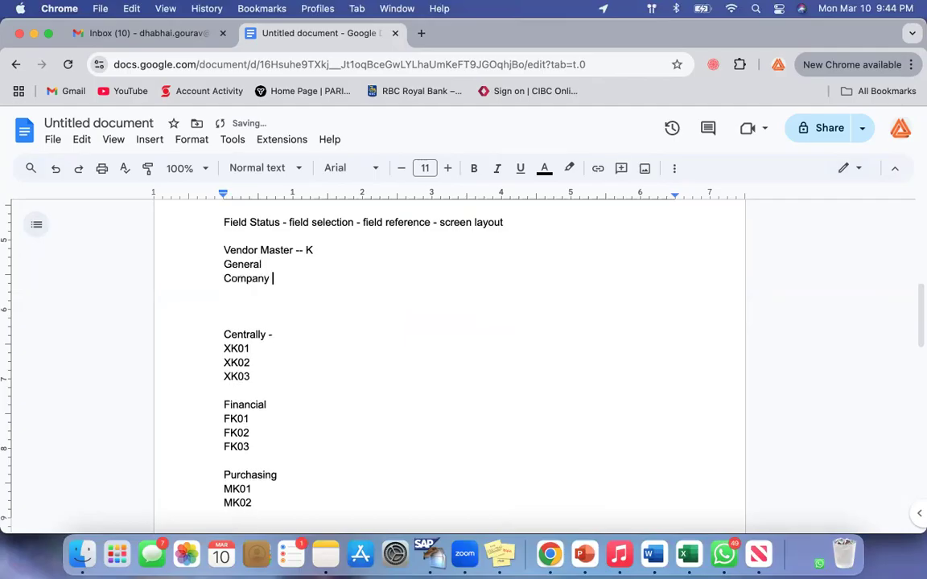
{"action": "type", "text": "code"}
{"action": "key", "text": "Return"}
{"action": "type", "text": "Purchasing"}
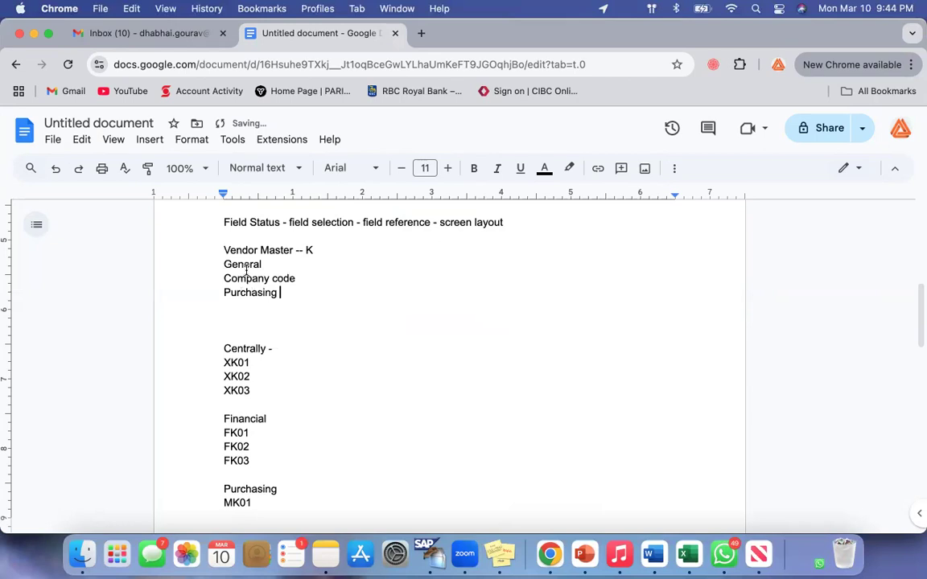
{"action": "left_click", "coordinate": [225, 265]}
{"action": "left_click", "coordinate": [324, 312], "text": "shift"}
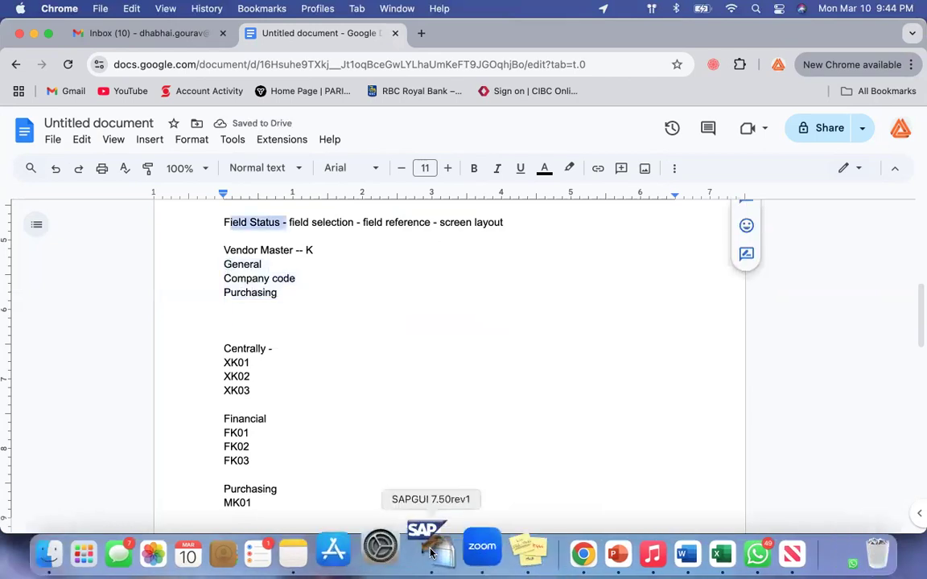
Switch to SAP GUI, open the details of vendor account group 0001 and examine its field status data sections
{"action": "left_click", "coordinate": [426, 551]}
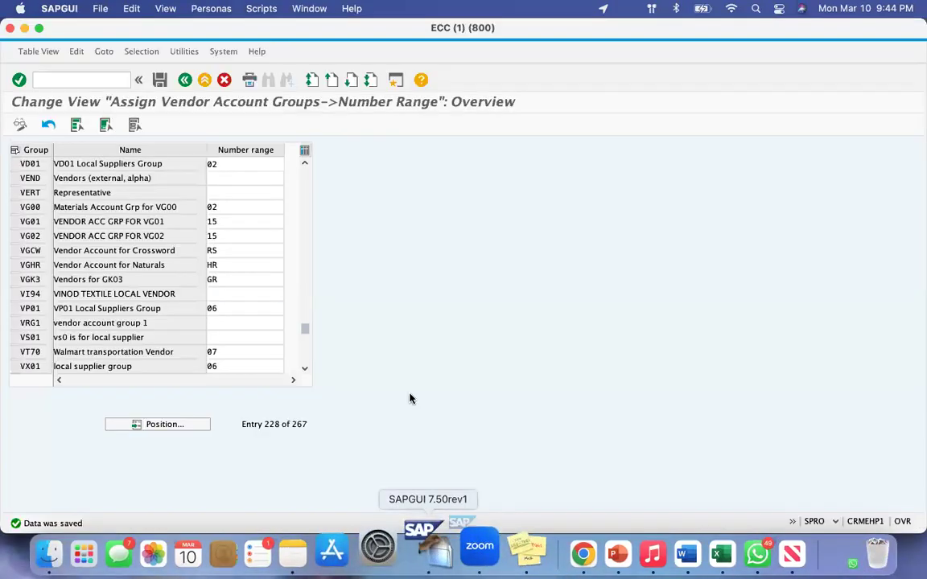
{"action": "left_click", "coordinate": [184, 80]}
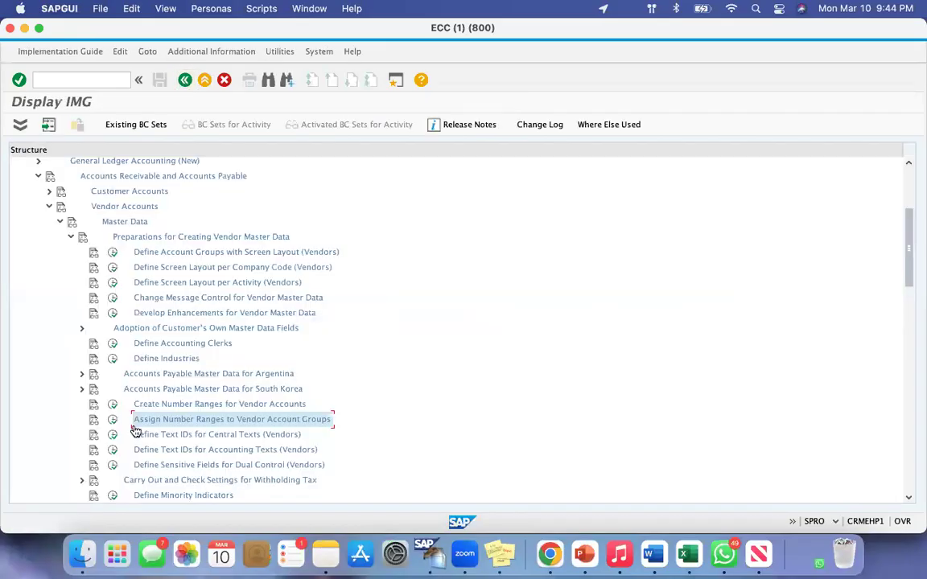
{"action": "left_click", "coordinate": [113, 253]}
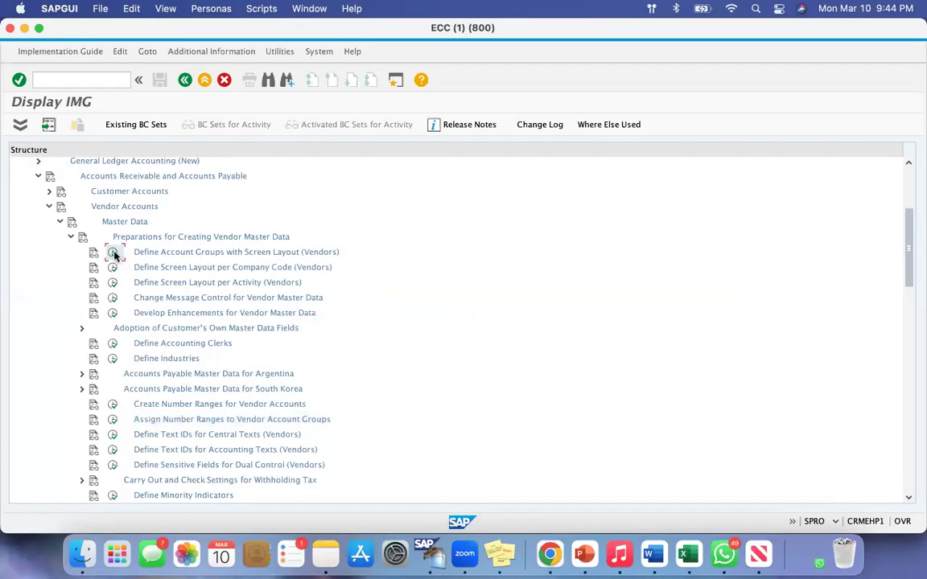
{"action": "double_click", "coordinate": [38, 191]}
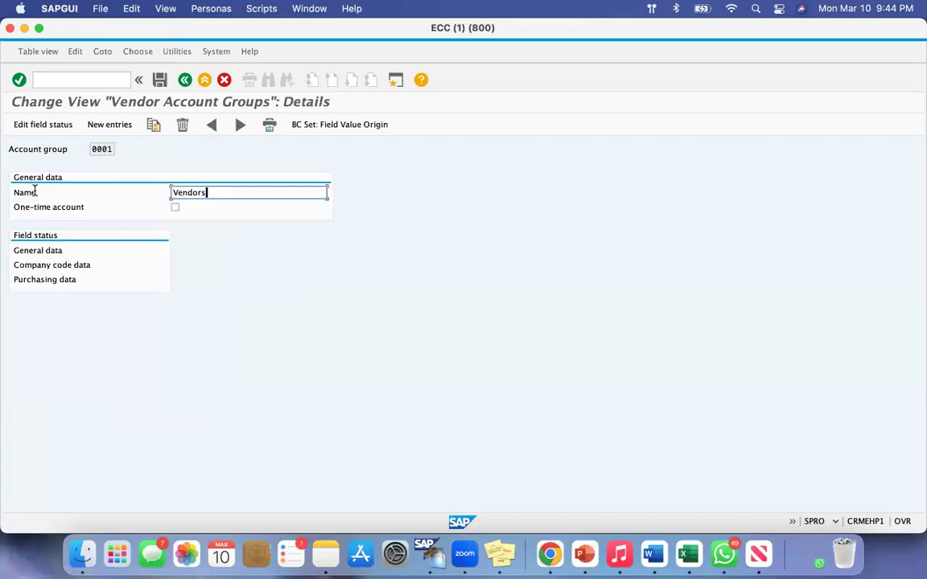
{"action": "left_click_drag", "start_coordinate": [19, 252], "coordinate": [75, 263]}
{"action": "left_click_drag", "start_coordinate": [26, 281], "coordinate": [65, 283]}
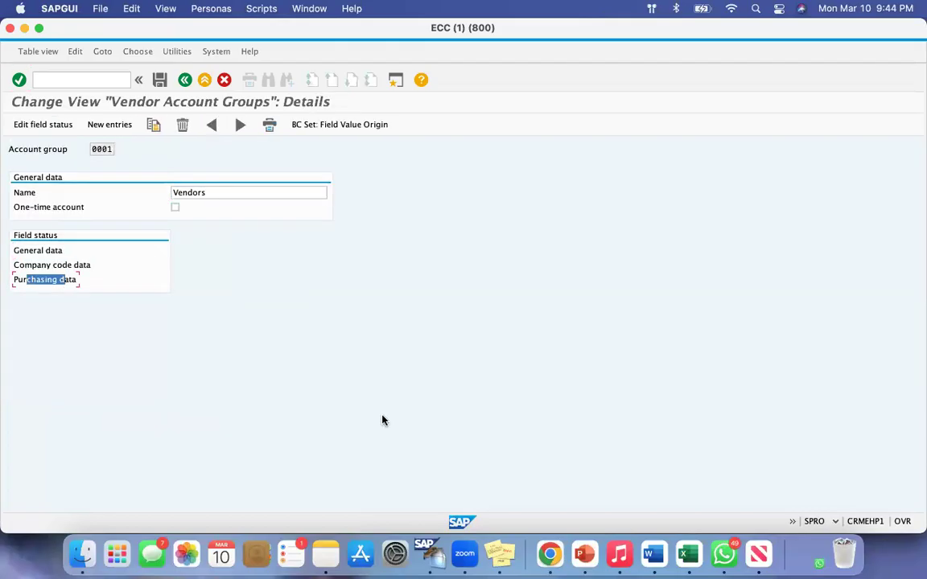
Return to the Google Docs notes and append "- accounting" to the Company code line and "- purchasing" to the Purchasing line
{"action": "left_click", "coordinate": [550, 553]}
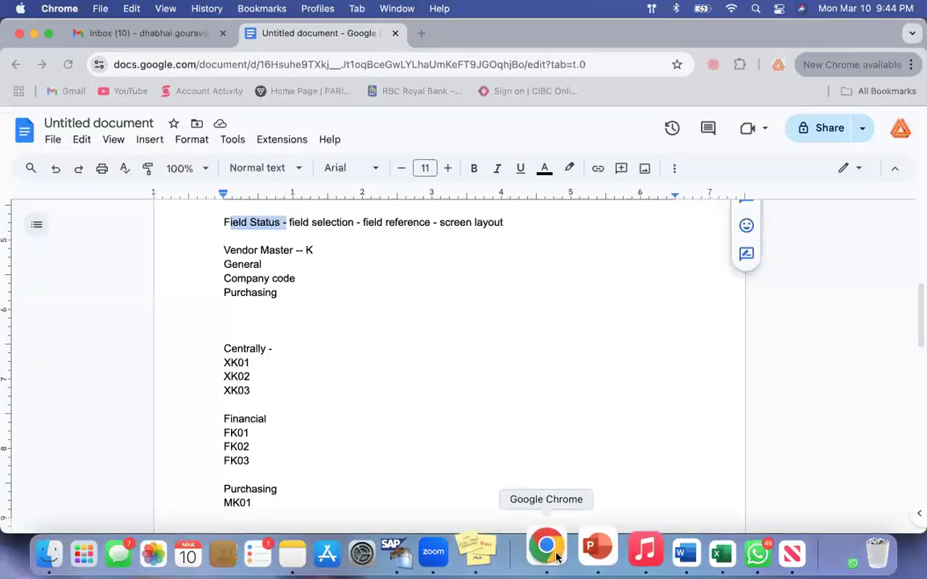
{"action": "left_click", "coordinate": [452, 319]}
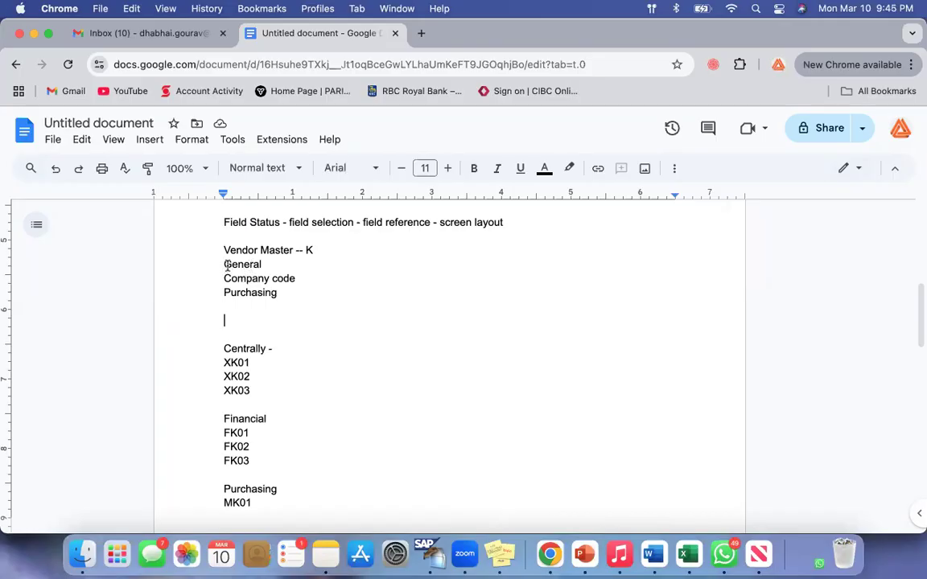
{"action": "left_click_drag", "start_coordinate": [262, 265], "coordinate": [317, 277]}
{"action": "left_click", "coordinate": [317, 277]}
{"action": "type", "text": "- accounting"}
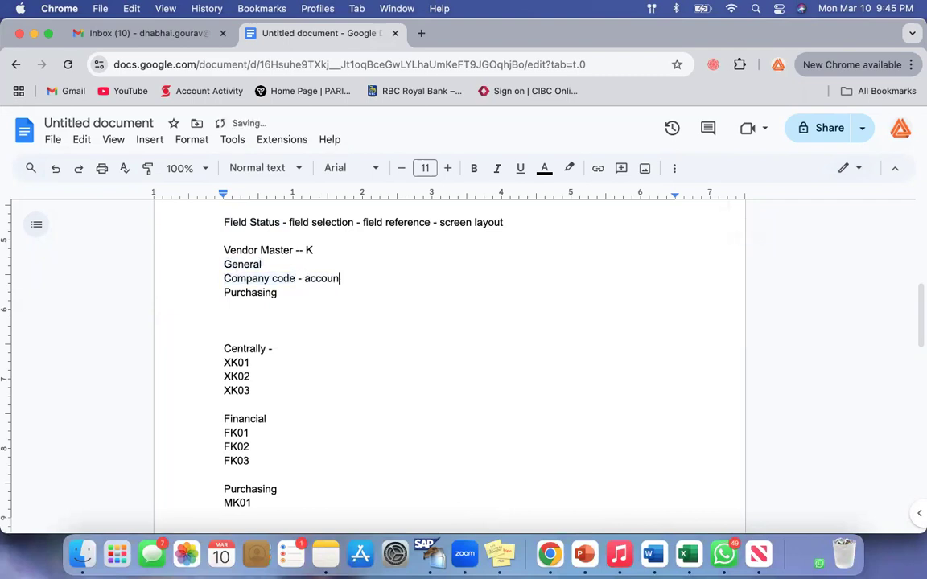
{"action": "left_click", "coordinate": [306, 300]}
{"action": "type", "text": "- purchasing"}
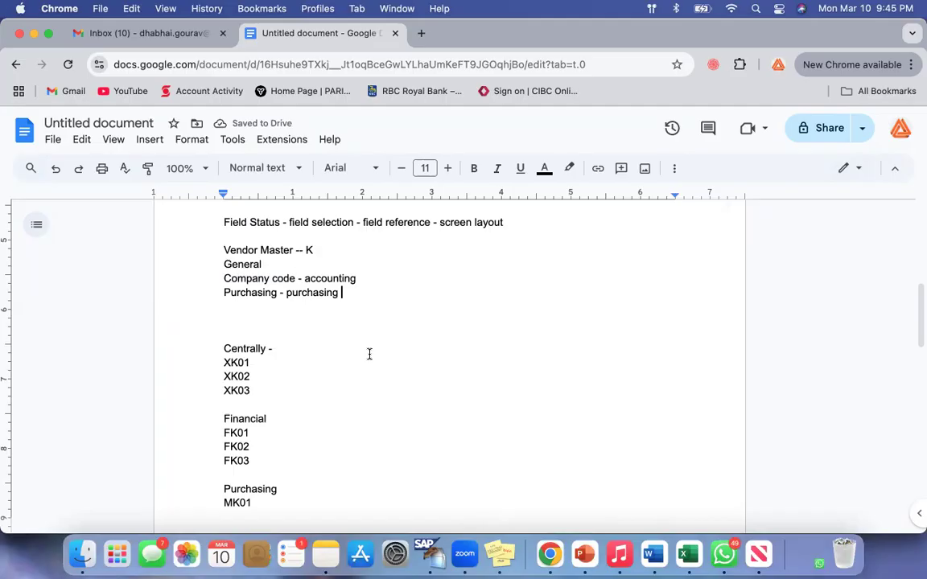
Remove the two extra blank lines above the Centrally subheading, leaving a single blank line
{"action": "left_click", "coordinate": [225, 265]}
{"action": "left_click", "coordinate": [375, 311], "text": "shift"}
{"action": "left_click_drag", "start_coordinate": [216, 249], "coordinate": [310, 251]}
{"action": "left_click", "coordinate": [376, 361]}
{"action": "left_click_drag", "start_coordinate": [223, 348], "coordinate": [283, 397]}
{"action": "left_click", "coordinate": [226, 332]}
{"action": "key", "text": "BackSpace"}
{"action": "key", "text": "BackSpace"}
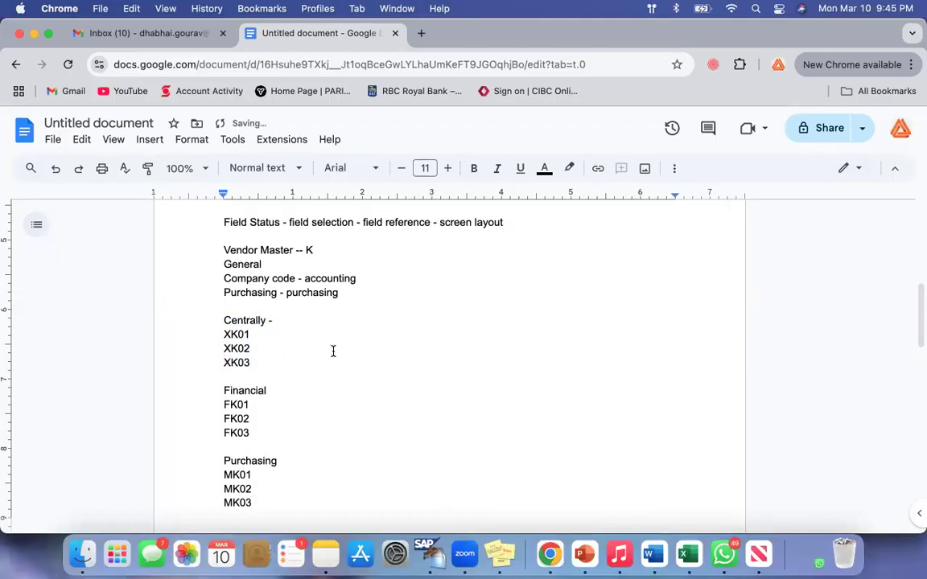
Extend the Financial subheading with "- General - Company Code"
{"action": "left_click_drag", "start_coordinate": [224, 319], "coordinate": [277, 352]}
{"action": "left_click", "coordinate": [277, 352]}
{"action": "left_click", "coordinate": [289, 390]}
{"action": "type", "text": "-"}
{"action": "left_click_drag", "start_coordinate": [224, 391], "coordinate": [331, 390]}
{"action": "left_click", "coordinate": [332, 390]}
{"action": "type", "text": "General - Company Code"}
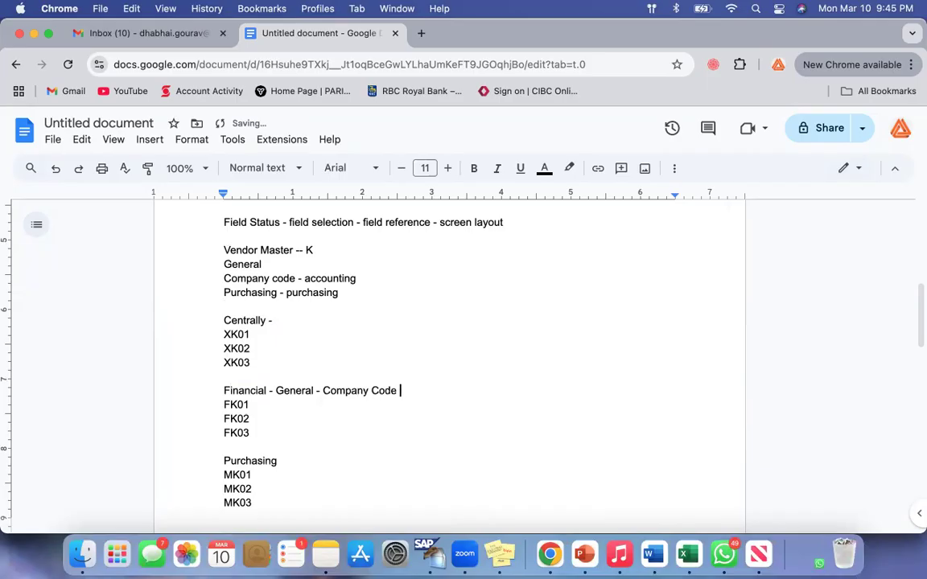
Review the "Purchasing - purchasing" line against the Financial subheading and its FK codes
{"action": "left_click", "coordinate": [224, 293]}
{"action": "left_click", "coordinate": [360, 298], "text": "shift"}
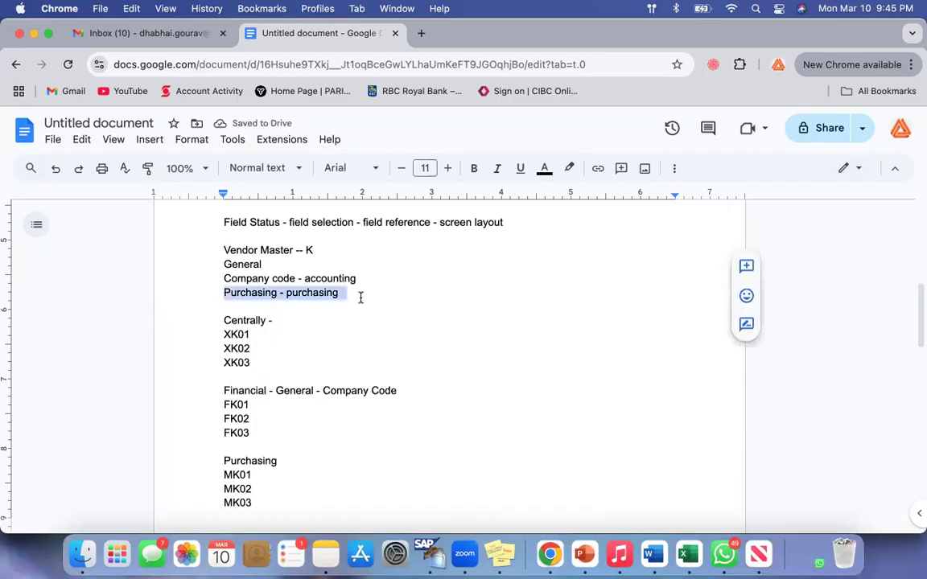
{"action": "left_click", "coordinate": [360, 298]}
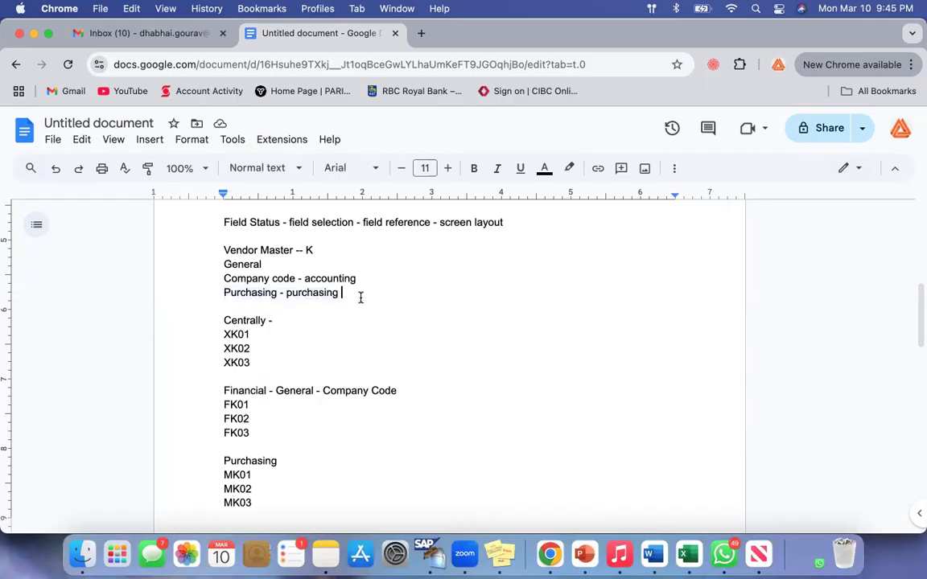
{"action": "scroll", "coordinate": [360, 296], "scroll_direction": "down", "scroll_amount": 2}
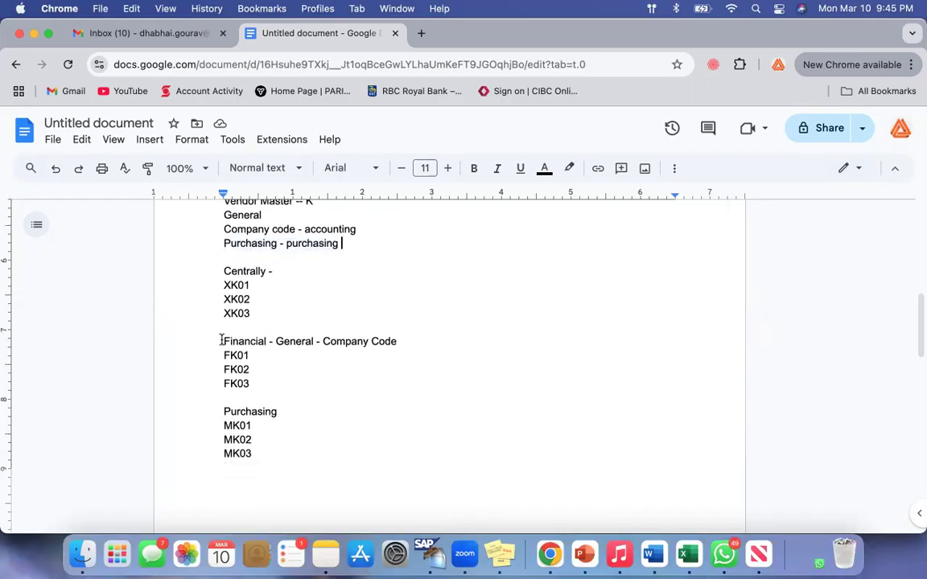
{"action": "left_click_drag", "start_coordinate": [225, 341], "coordinate": [278, 341]}
{"action": "left_click", "coordinate": [385, 341]}
{"action": "left_click_drag", "start_coordinate": [225, 355], "coordinate": [265, 381]}
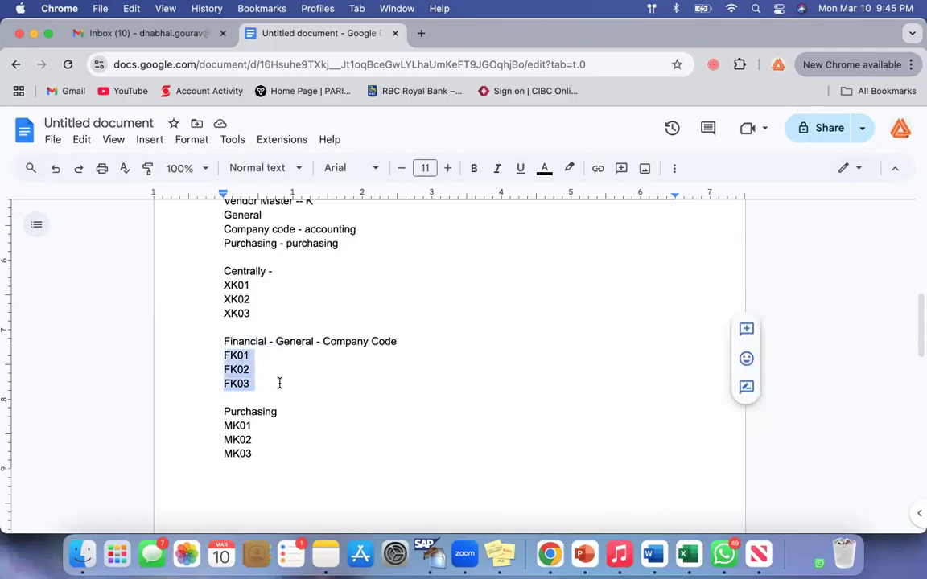
Extend the Purchasing subheading above the MK codes with "- General - Purchasing"
{"action": "left_click", "coordinate": [310, 383]}
{"action": "type", "text": "-"}
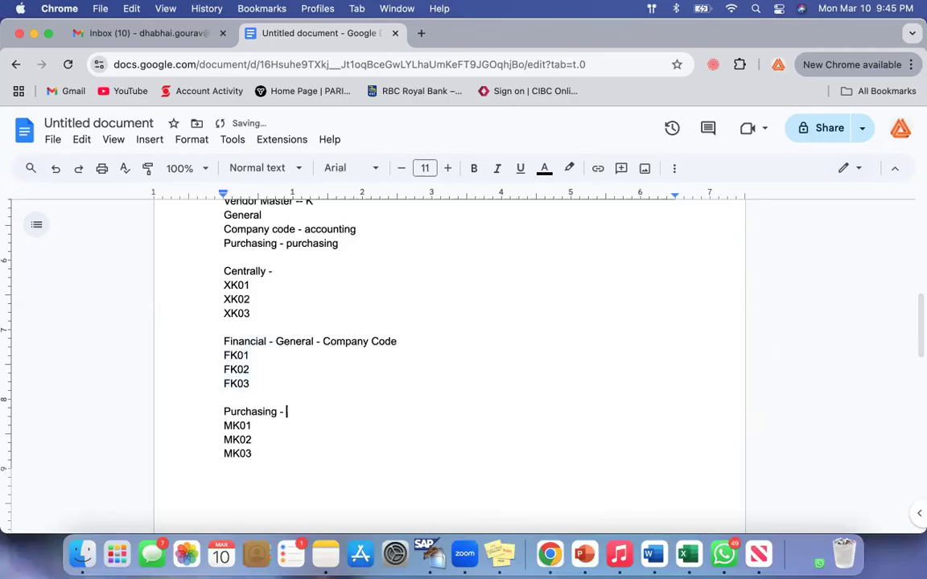
{"action": "left_click_drag", "start_coordinate": [225, 410], "coordinate": [288, 411]}
{"action": "left_click", "coordinate": [317, 410]}
{"action": "left_click", "coordinate": [224, 411]}
{"action": "left_click", "coordinate": [331, 413], "text": "shift"}
{"action": "left_click", "coordinate": [333, 413]}
{"action": "type", "text": "General - Purchasing"}
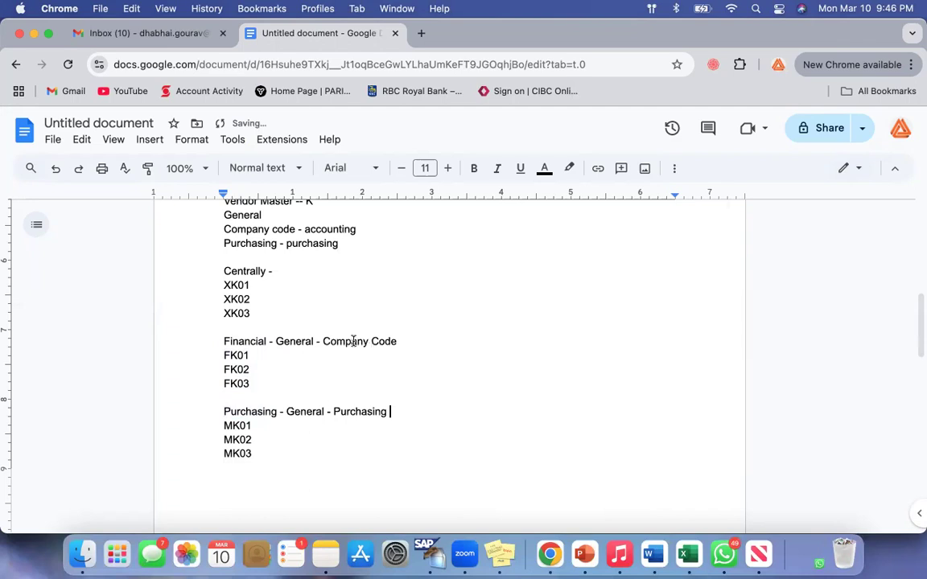
Compare the Company Code entry in the Financial subheading with the Centrally group and its XK codes
{"action": "left_click_drag", "start_coordinate": [324, 341], "coordinate": [420, 348]}
{"action": "left_click", "coordinate": [421, 348]}
{"action": "left_click", "coordinate": [222, 270]}
{"action": "left_click_drag", "start_coordinate": [235, 278], "coordinate": [275, 313]}
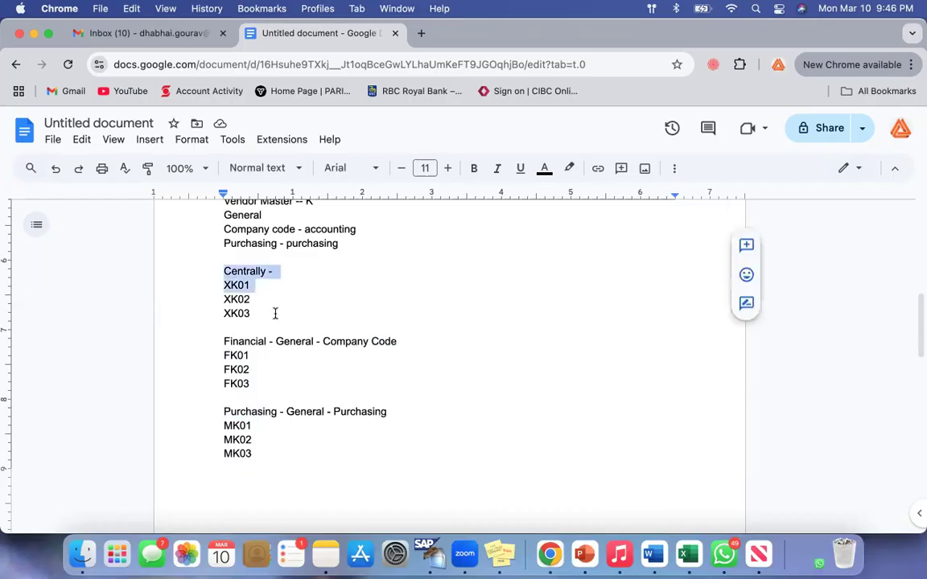
{"action": "left_click", "coordinate": [275, 313]}
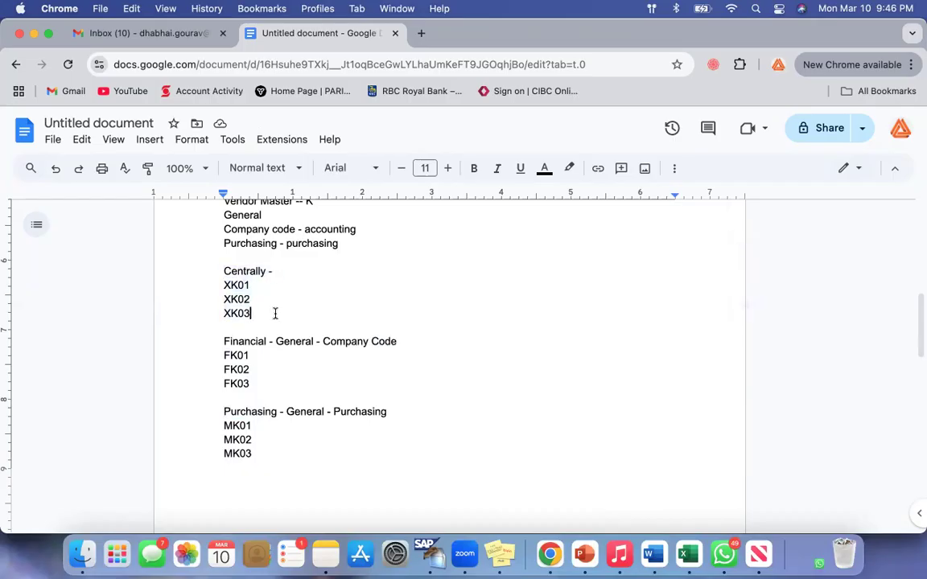
{"action": "left_click", "coordinate": [225, 271]}
{"action": "left_click", "coordinate": [266, 313], "text": "shift"}
{"action": "left_click", "coordinate": [267, 313]}
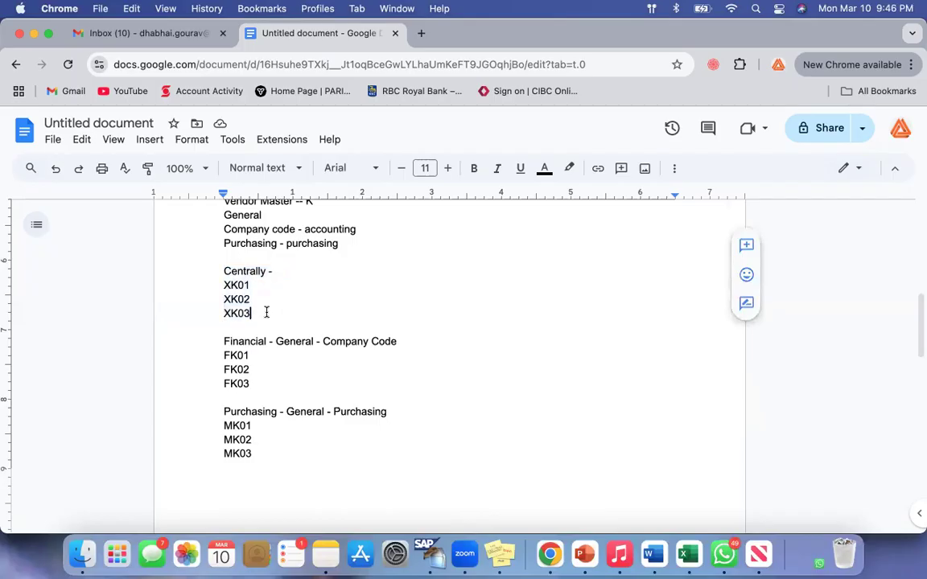
Examine which data views the Financial and Purchasing subheadings cover, together with their FK and MK codes
{"action": "double_click", "coordinate": [232, 341]}
{"action": "left_click", "coordinate": [286, 369]}
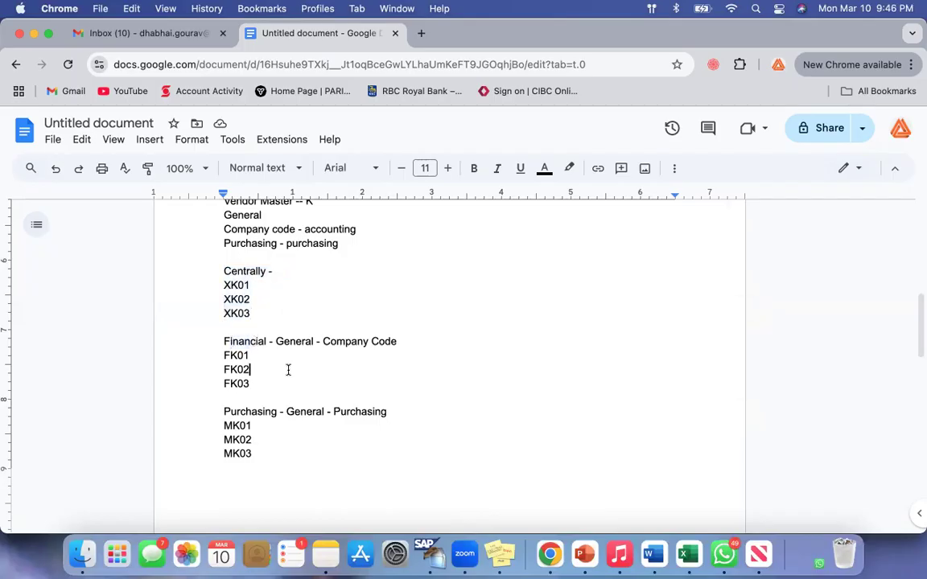
{"action": "left_click_drag", "start_coordinate": [226, 341], "coordinate": [437, 343]}
{"action": "left_click", "coordinate": [436, 343]}
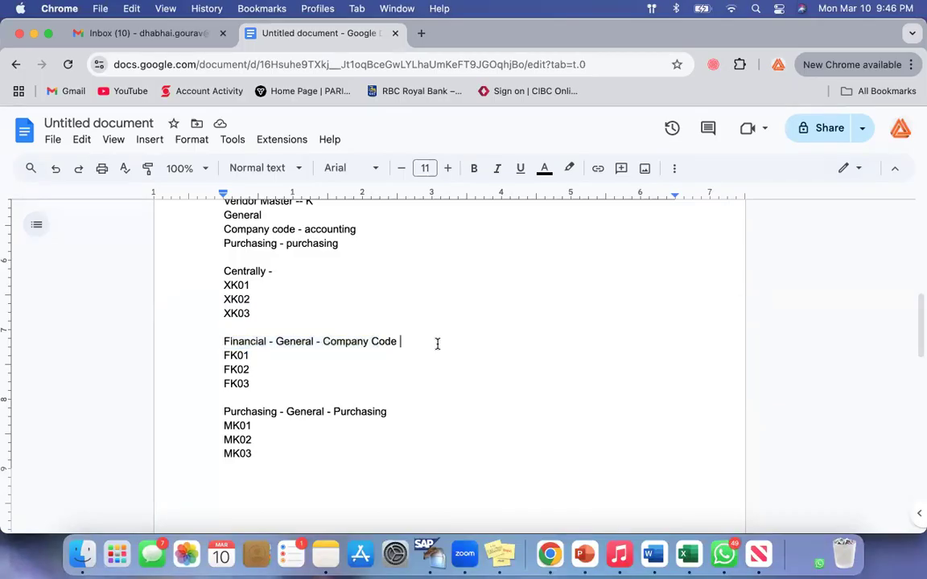
{"action": "left_click", "coordinate": [326, 363]}
{"action": "left_click_drag", "start_coordinate": [226, 412], "coordinate": [428, 409]}
{"action": "left_click", "coordinate": [437, 409]}
{"action": "left_click_drag", "start_coordinate": [223, 414], "coordinate": [274, 454]}
{"action": "left_click", "coordinate": [274, 454]}
{"action": "left_click_drag", "start_coordinate": [225, 411], "coordinate": [290, 464]}
{"action": "left_click", "coordinate": [289, 463]}
{"action": "left_click_drag", "start_coordinate": [226, 412], "coordinate": [269, 444]}
{"action": "left_click", "coordinate": [269, 445]}
{"action": "left_click_drag", "start_coordinate": [226, 341], "coordinate": [267, 374]}
{"action": "left_click", "coordinate": [294, 387]}
Review the numbering of the XK, FK and MK codes across all three groups
{"action": "scroll", "coordinate": [311, 399], "scroll_direction": "up", "scroll_amount": 2}
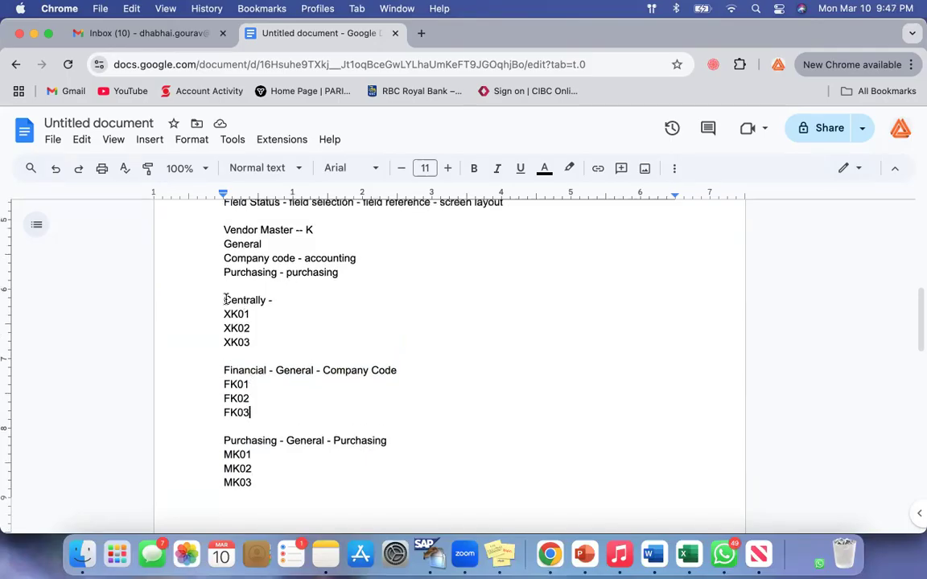
{"action": "left_click", "coordinate": [275, 300]}
{"action": "left_click_drag", "start_coordinate": [221, 272], "coordinate": [344, 273]}
{"action": "left_click", "coordinate": [285, 301]}
{"action": "left_click_drag", "start_coordinate": [224, 313], "coordinate": [250, 411]}
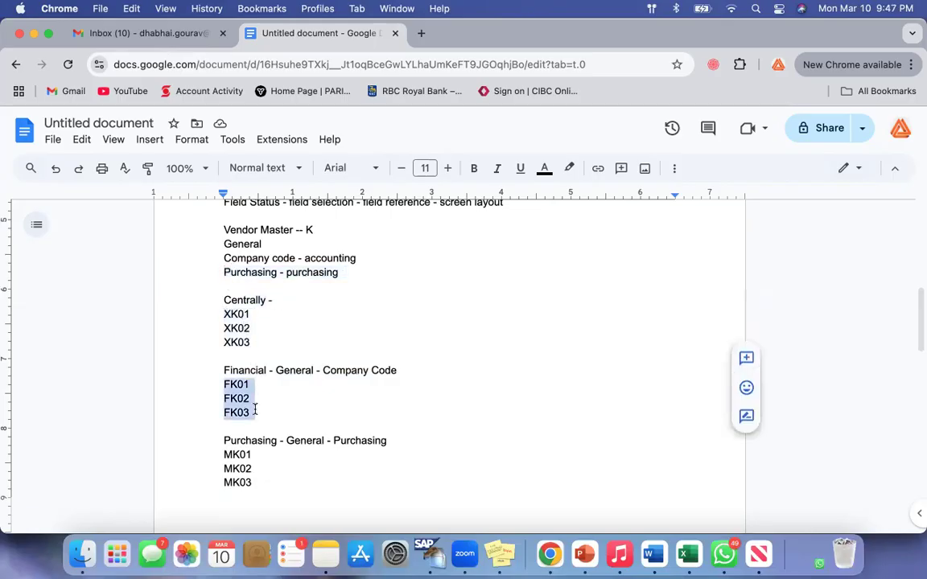
{"action": "left_click_drag", "start_coordinate": [224, 454], "coordinate": [330, 479]}
{"action": "left_click", "coordinate": [328, 477]}
Insert a "Pattern" subheading above Centrally and list 01, 02 and 03 on separate lines under it
{"action": "scroll", "coordinate": [358, 310], "scroll_direction": "up", "scroll_amount": 1}
{"action": "left_click", "coordinate": [361, 315]}
{"action": "key", "text": "Return"}
{"action": "key", "text": "Return"}
{"action": "type", "text": "pattern"}
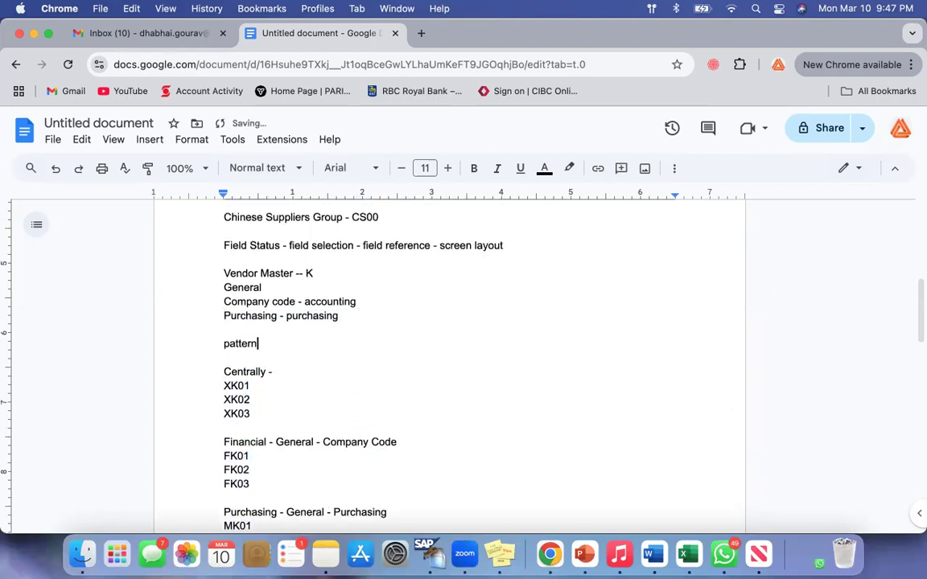
{"action": "key", "text": "Return"}
{"action": "type", "text": "01"}
{"action": "key", "text": "Return"}
{"action": "type", "text": "020"}
{"action": "key", "text": "BackSpace"}
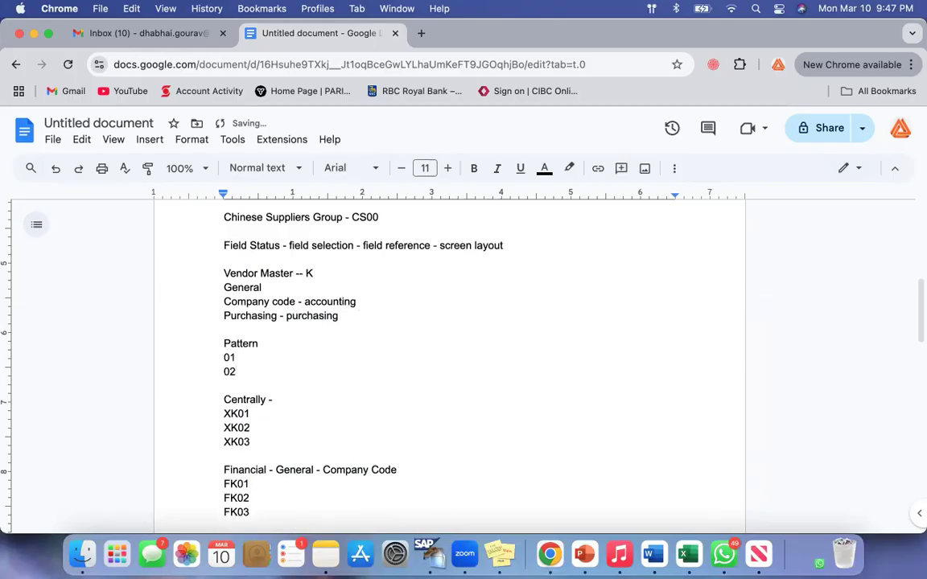
{"action": "key", "text": "Return"}
{"action": "type", "text": "03"}
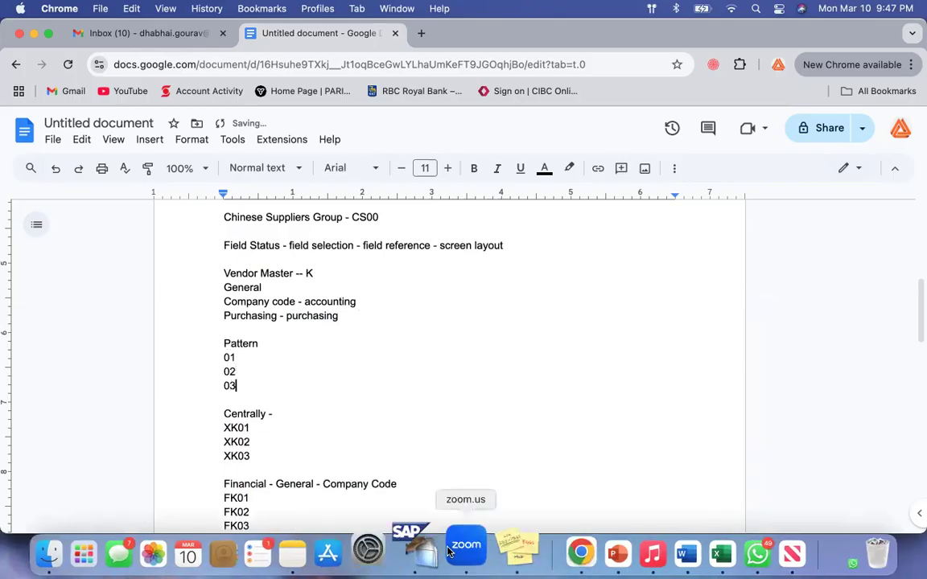
Switch to SAP GUI and leave the account group 0001 details to return to the IMG structure
{"action": "left_click", "coordinate": [418, 546]}
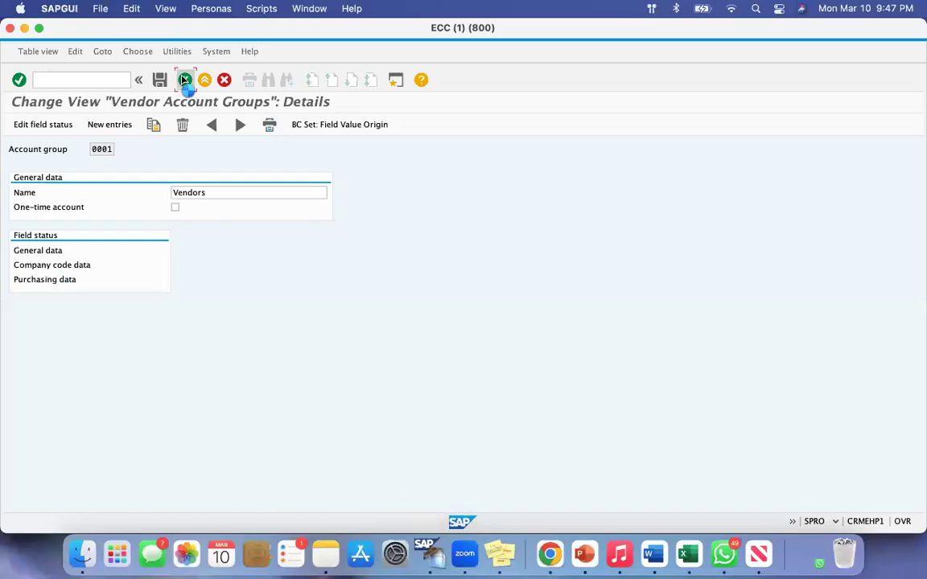
{"action": "left_click", "coordinate": [183, 79]}
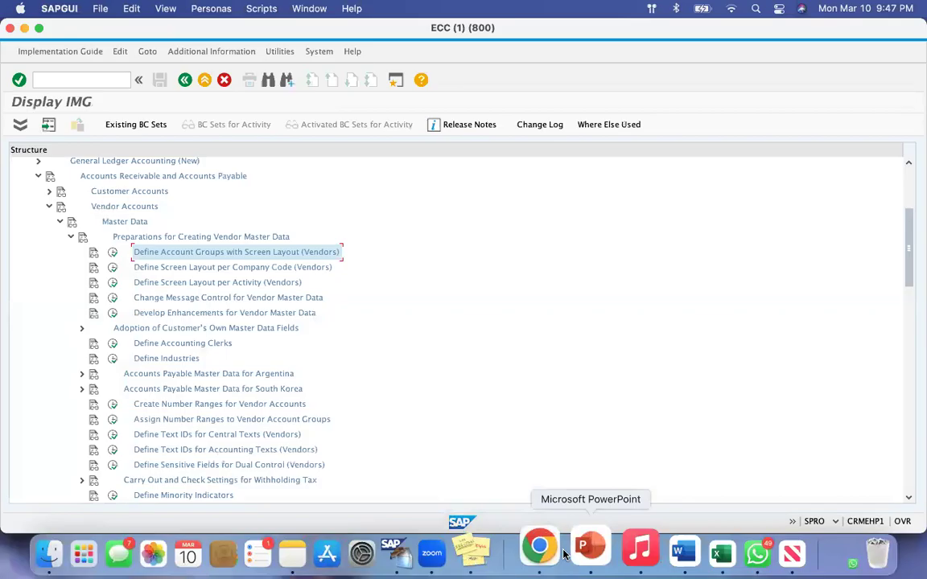
Switch back to the notes in Chrome and label the Pattern entries as 01 create, 02 change and 03 display
{"action": "left_click", "coordinate": [540, 547]}
{"action": "left_click", "coordinate": [261, 360]}
{"action": "type", "text": "create"}
{"action": "left_click", "coordinate": [260, 367]}
{"action": "type", "text": "change"}
{"action": "left_click", "coordinate": [252, 383]}
{"action": "type", "text": "d"}
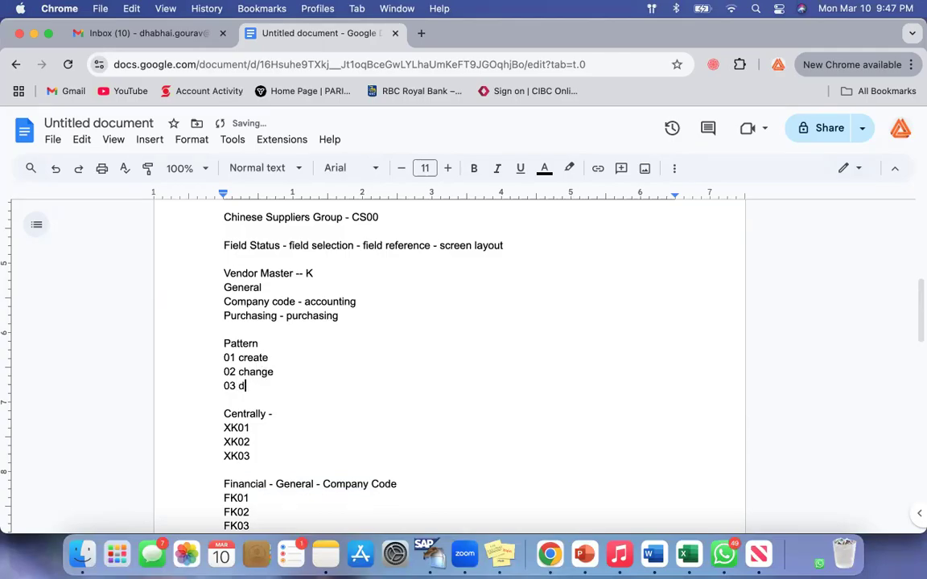
{"action": "type", "text": "sisplay"}
Compare the 01 create pattern entry with the XK01, FK01 and MK01 codes
{"action": "left_click", "coordinate": [221, 357]}
{"action": "left_click_drag", "start_coordinate": [268, 355], "coordinate": [312, 356]}
{"action": "left_click", "coordinate": [312, 355]}
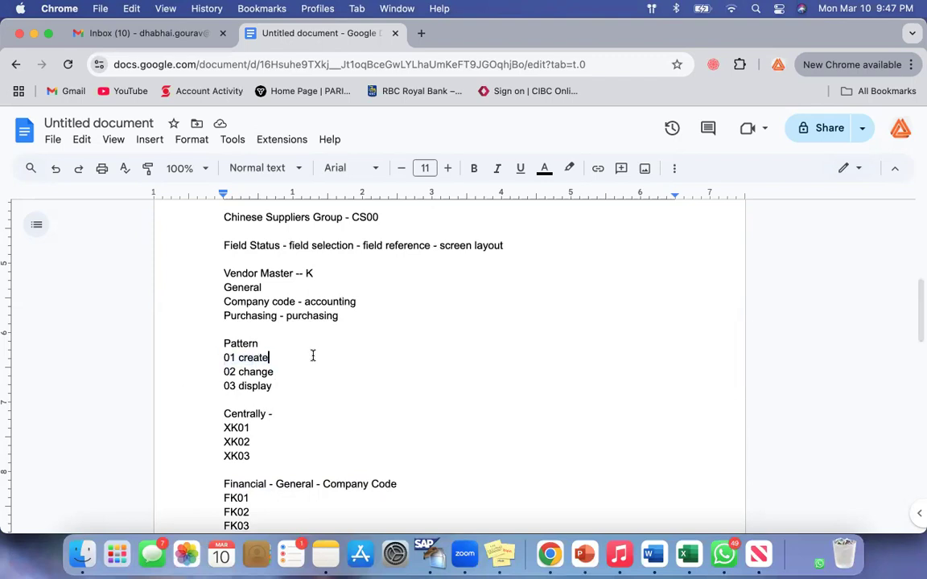
{"action": "left_click_drag", "start_coordinate": [230, 428], "coordinate": [275, 424]}
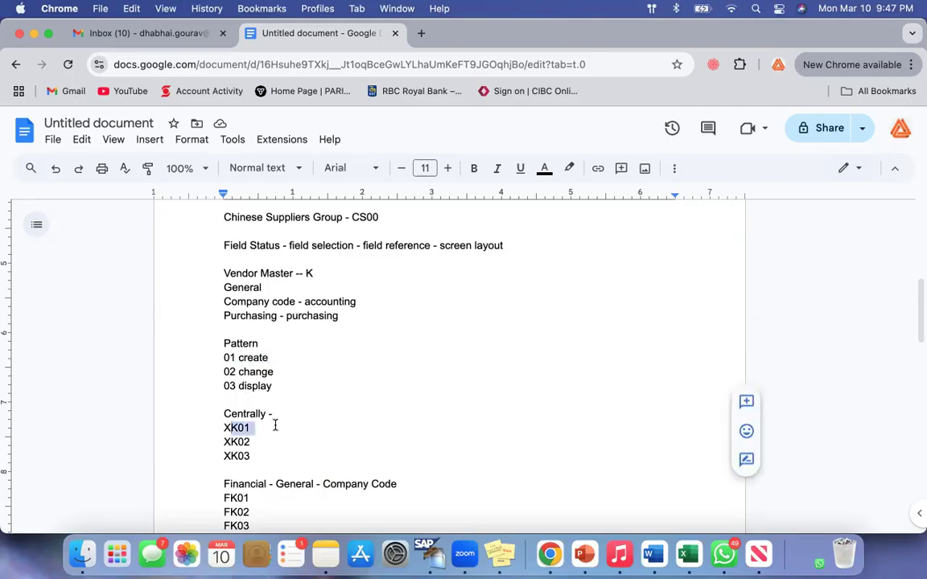
{"action": "left_click_drag", "start_coordinate": [225, 498], "coordinate": [264, 496]}
{"action": "scroll", "coordinate": [264, 490], "scroll_direction": "down", "scroll_amount": 3}
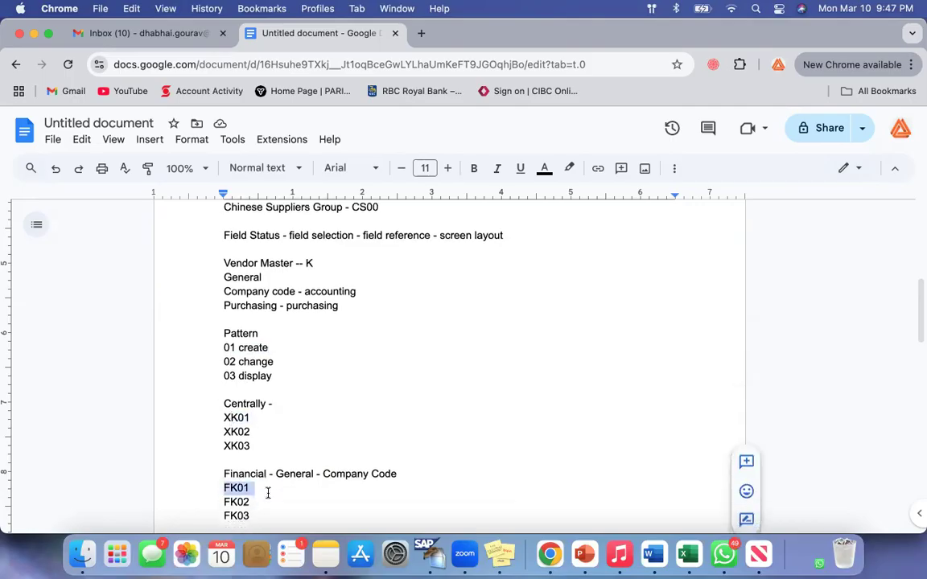
{"action": "scroll", "coordinate": [330, 398], "scroll_direction": "down", "scroll_amount": 3}
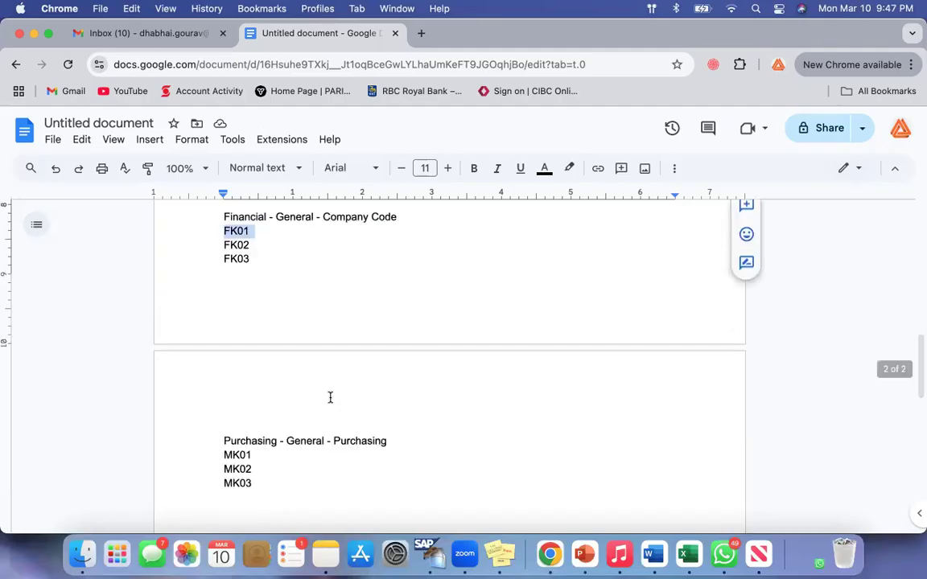
{"action": "left_click_drag", "start_coordinate": [224, 451], "coordinate": [283, 456]}
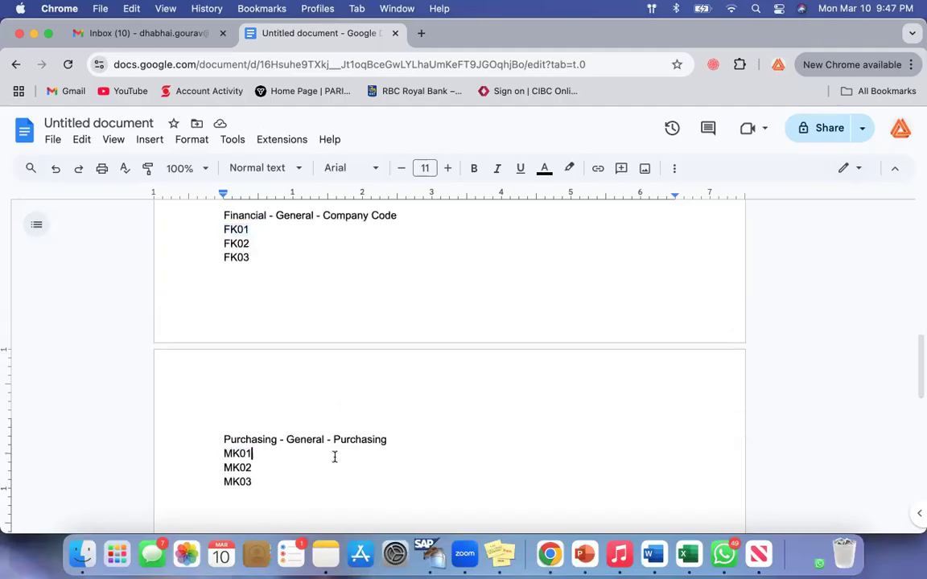
{"action": "scroll", "coordinate": [333, 457], "scroll_direction": "up", "scroll_amount": 7}
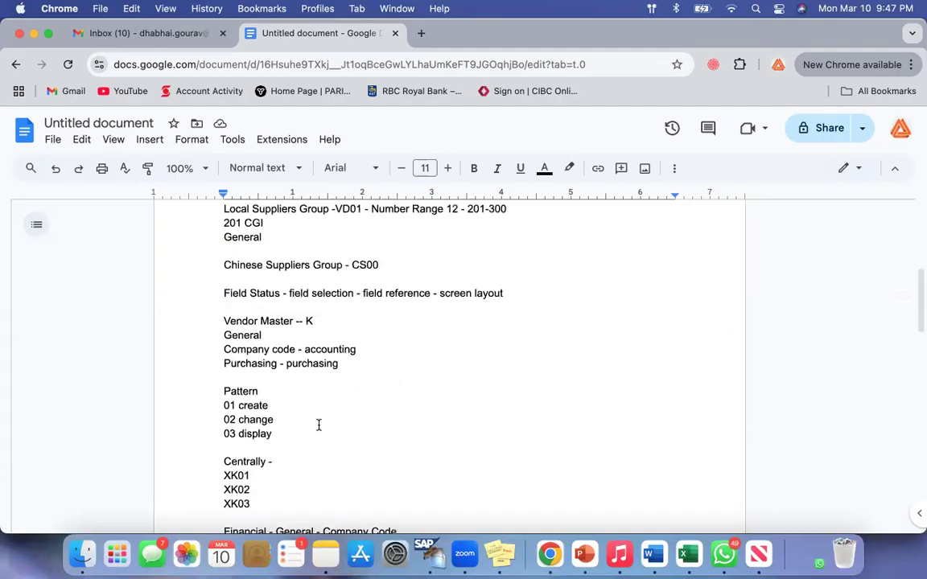
{"action": "double_click", "coordinate": [254, 406]}
{"action": "left_click", "coordinate": [223, 405], "text": "shift"}
Match the 02 change and 03 display pattern entries with the codes in the Centrally and Financial groups
{"action": "scroll", "coordinate": [302, 402], "scroll_direction": "down", "scroll_amount": 1}
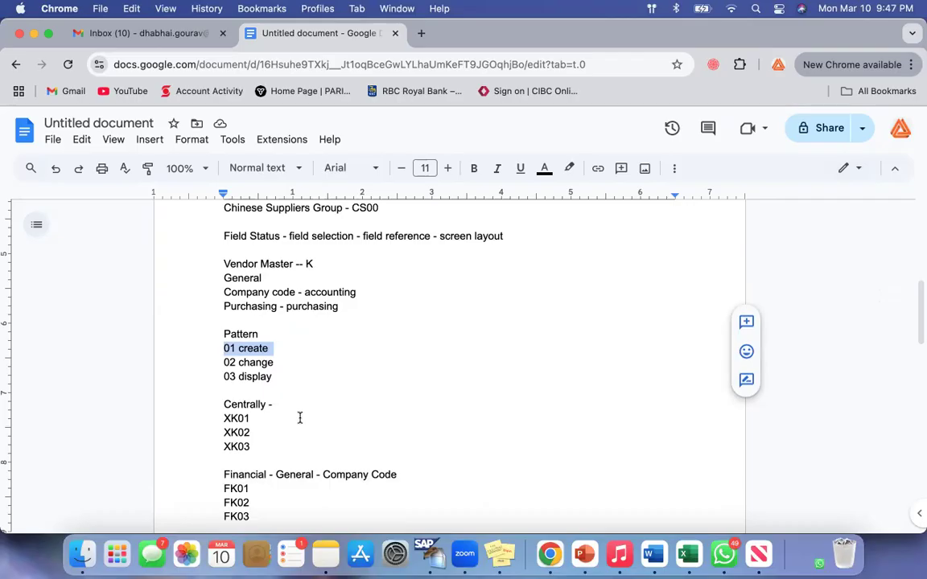
{"action": "left_click", "coordinate": [293, 362]}
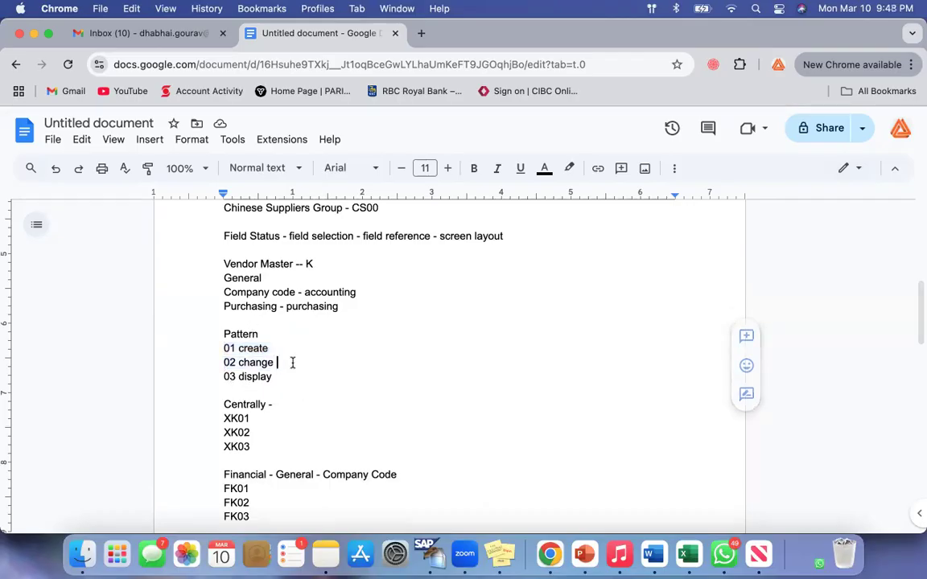
{"action": "scroll", "coordinate": [292, 363], "scroll_direction": "down", "scroll_amount": 1}
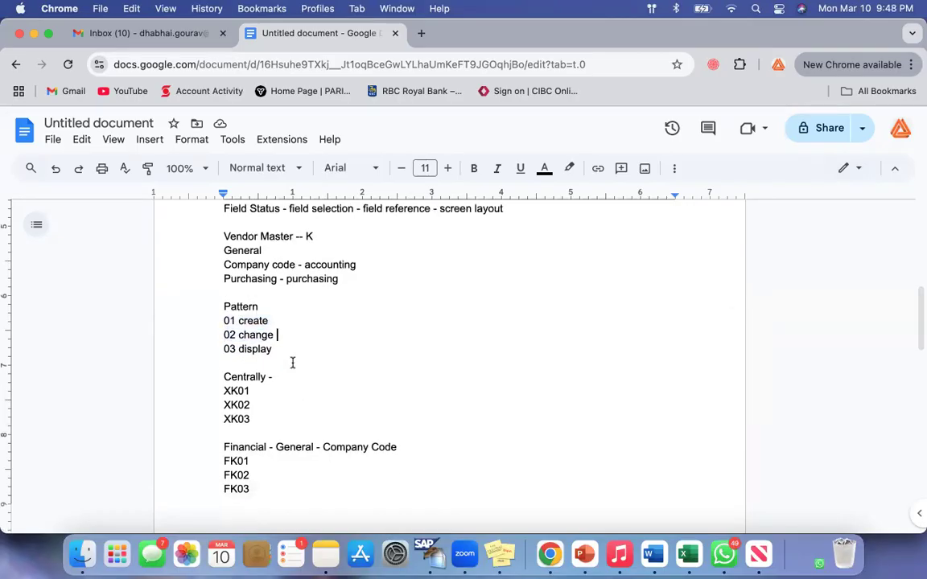
{"action": "left_click_drag", "start_coordinate": [226, 349], "coordinate": [293, 349]}
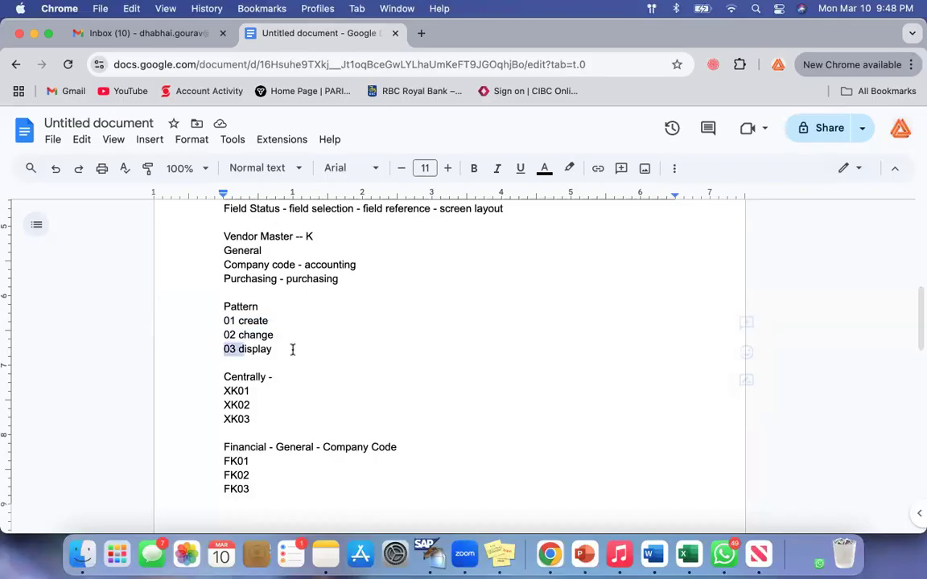
{"action": "left_click_drag", "start_coordinate": [226, 419], "coordinate": [258, 420]}
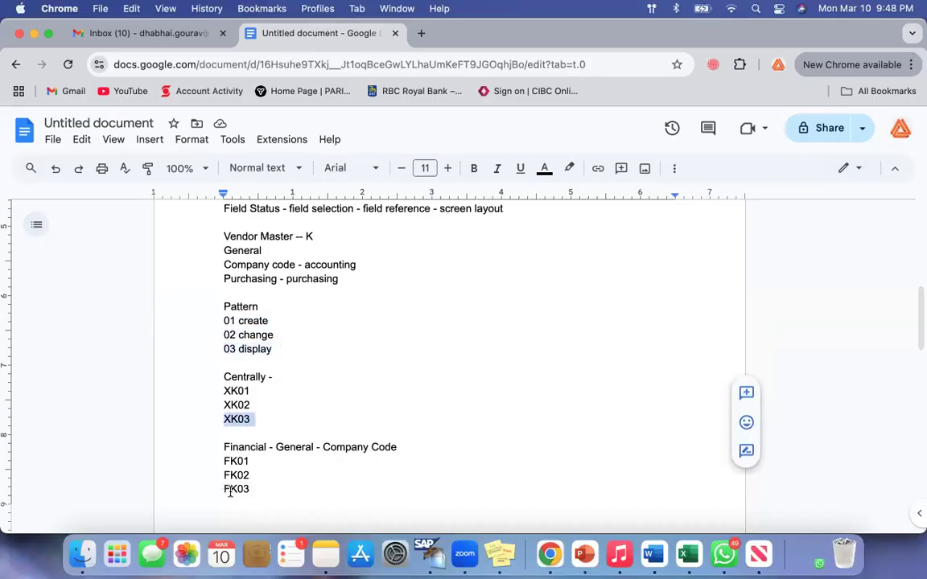
{"action": "left_click_drag", "start_coordinate": [228, 490], "coordinate": [271, 490]}
{"action": "left_click", "coordinate": [337, 389]}
{"action": "scroll", "coordinate": [337, 390], "scroll_direction": "down", "scroll_amount": 2}
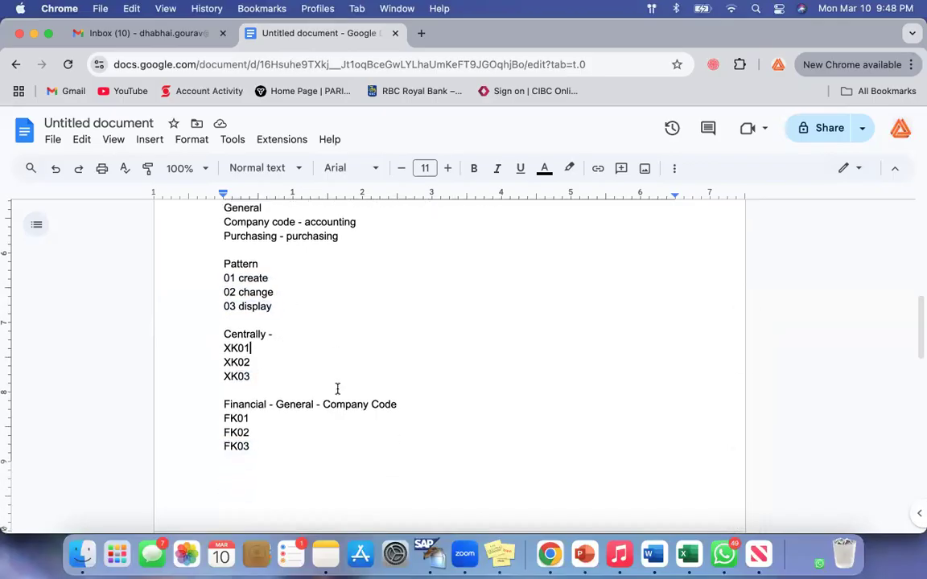
Review the Pattern list as a whole, examining the 01, 02 and 03 suffixes and their meanings
{"action": "scroll", "coordinate": [337, 389], "scroll_direction": "up", "scroll_amount": 3}
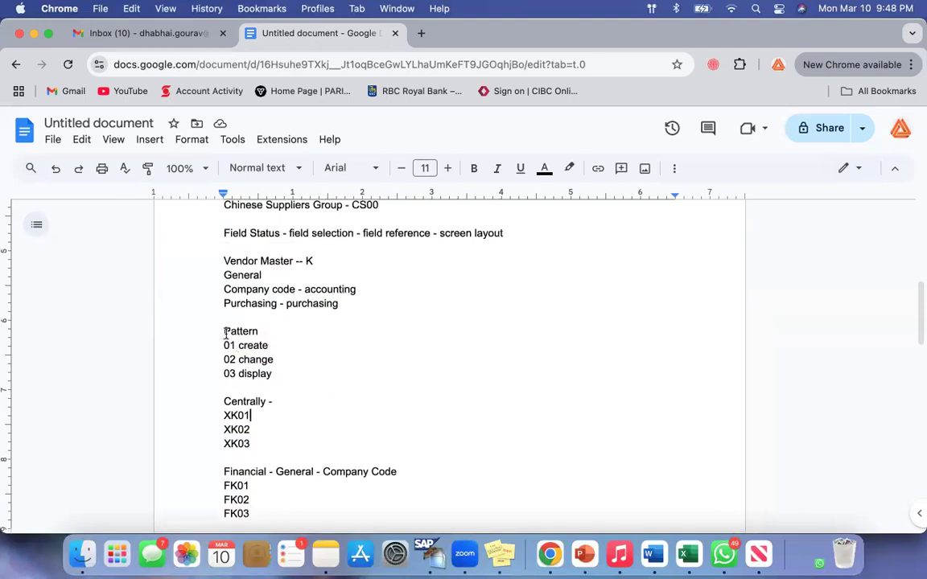
{"action": "left_click_drag", "start_coordinate": [227, 331], "coordinate": [289, 374]}
{"action": "left_click", "coordinate": [289, 375]}
{"action": "scroll", "coordinate": [290, 374], "scroll_direction": "down", "scroll_amount": 2}
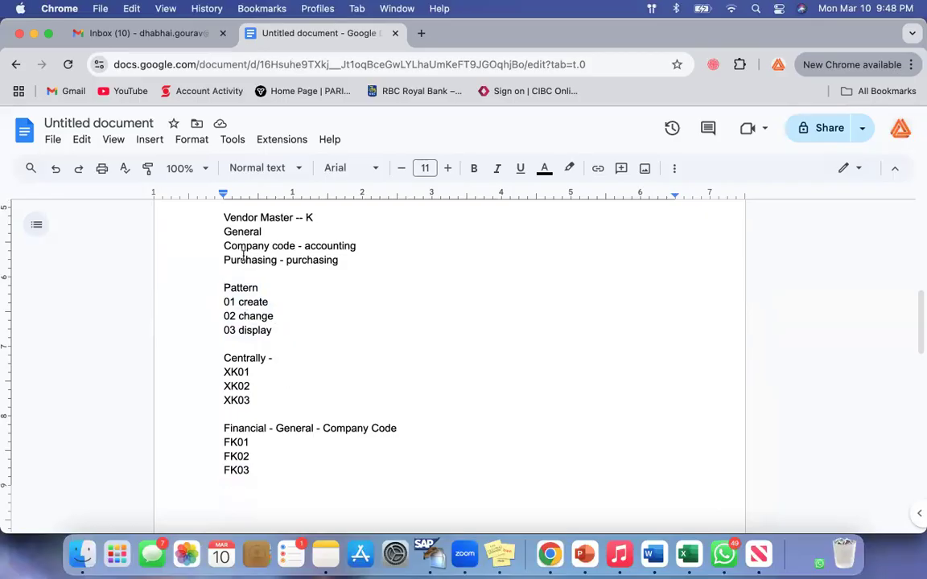
{"action": "left_click", "coordinate": [225, 302]}
{"action": "left_click_drag", "start_coordinate": [224, 301], "coordinate": [278, 331]}
{"action": "left_click", "coordinate": [278, 331]}
{"action": "left_click_drag", "start_coordinate": [225, 302], "coordinate": [242, 303]}
{"action": "left_click", "coordinate": [225, 316]}
{"action": "double_click", "coordinate": [233, 316]}
{"action": "left_click", "coordinate": [312, 330]}
Compare the XK, FK and MK prefixes of the codes in the Centrally, Financial and Purchasing groups
{"action": "scroll", "coordinate": [312, 330], "scroll_direction": "down", "scroll_amount": 2}
{"action": "scroll", "coordinate": [311, 330], "scroll_direction": "up", "scroll_amount": 1}
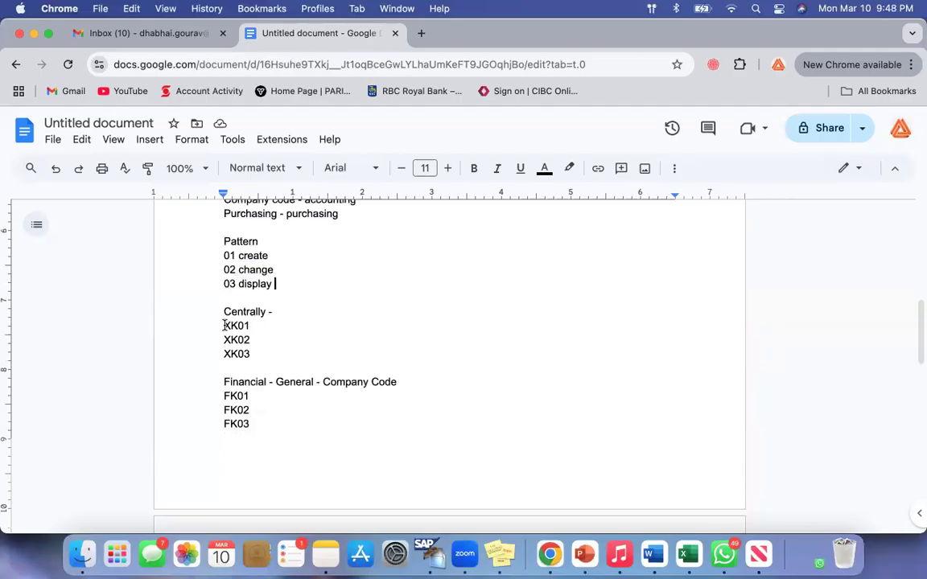
{"action": "left_click_drag", "start_coordinate": [225, 325], "coordinate": [251, 326]}
{"action": "left_click_drag", "start_coordinate": [224, 394], "coordinate": [230, 393]}
{"action": "scroll", "coordinate": [230, 393], "scroll_direction": "down", "scroll_amount": 5}
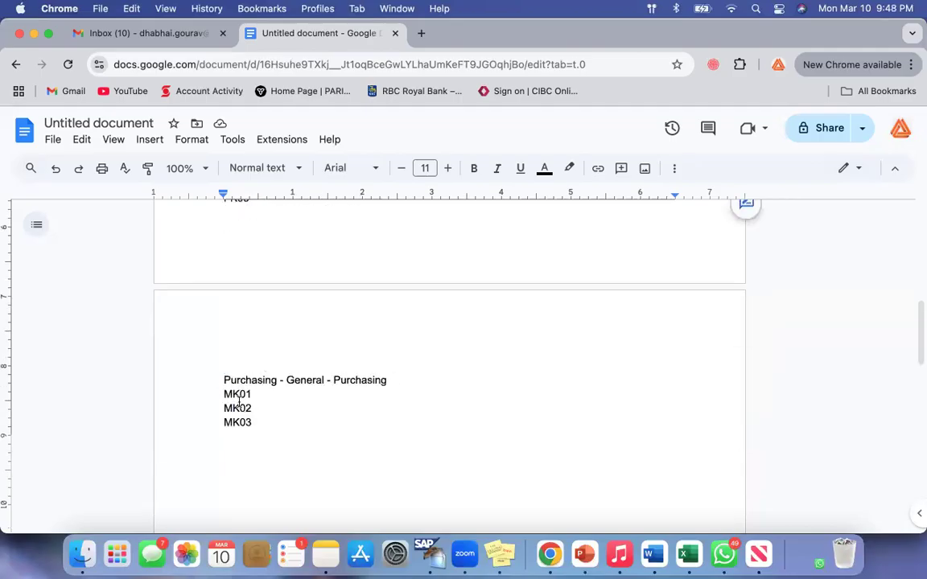
{"action": "double_click", "coordinate": [242, 319]}
{"action": "scroll", "coordinate": [305, 331], "scroll_direction": "up", "scroll_amount": 8}
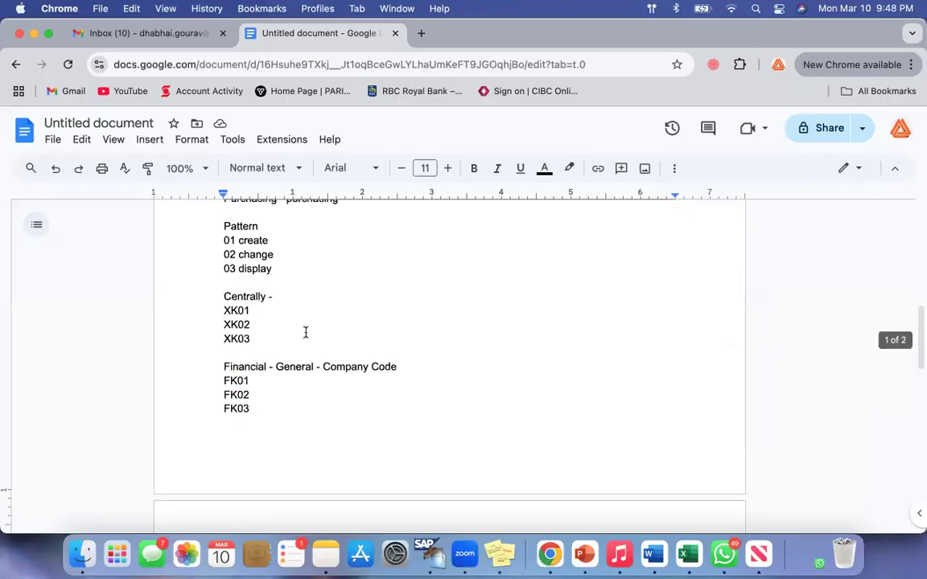
Switch to SAP GUI, open transaction XK01, and examine its Company Code, Purchasing Organization and Account group fields
{"action": "left_click", "coordinate": [437, 548]}
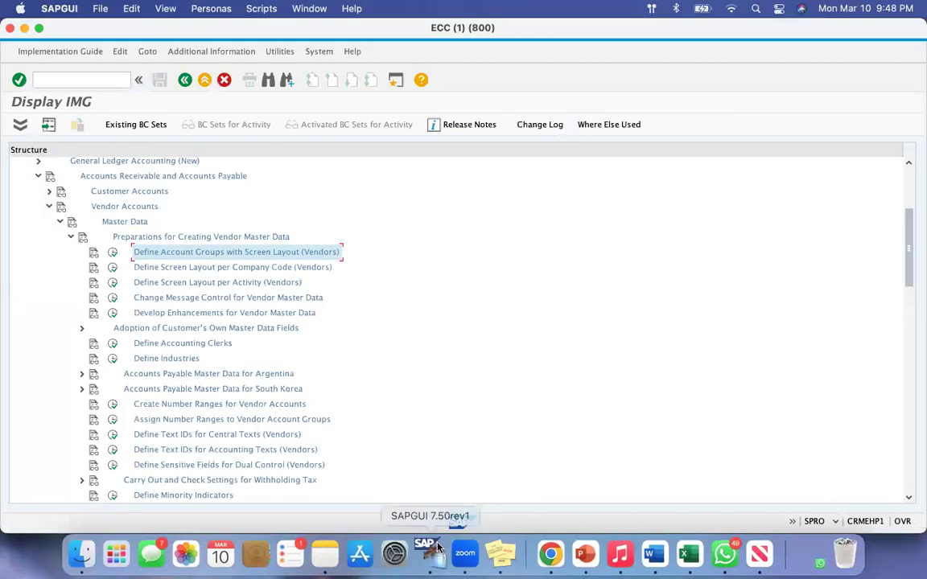
{"action": "left_click", "coordinate": [98, 80]}
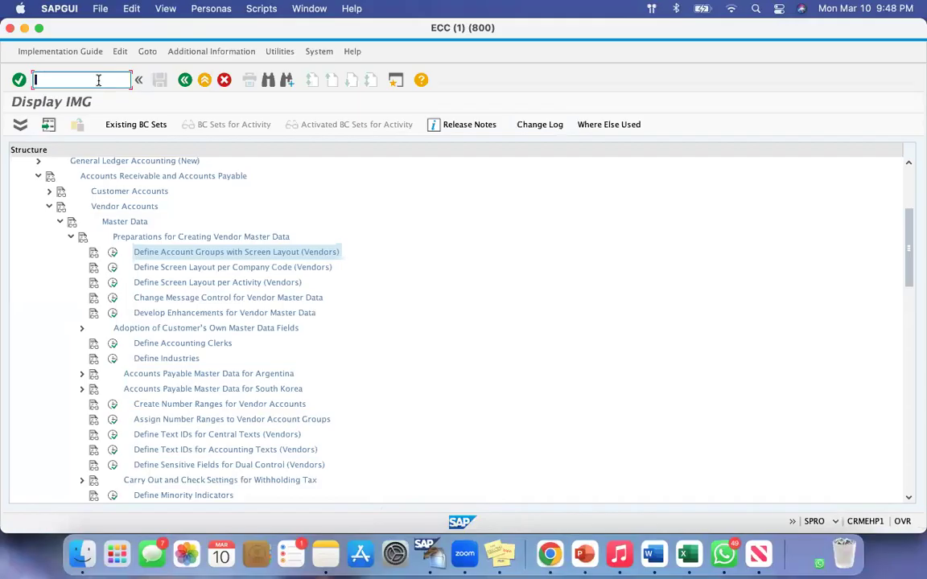
{"action": "type", "text": "/n"}
{"action": "key", "text": "Return"}
{"action": "type", "text": "xk01"}
{"action": "key", "text": "Return"}
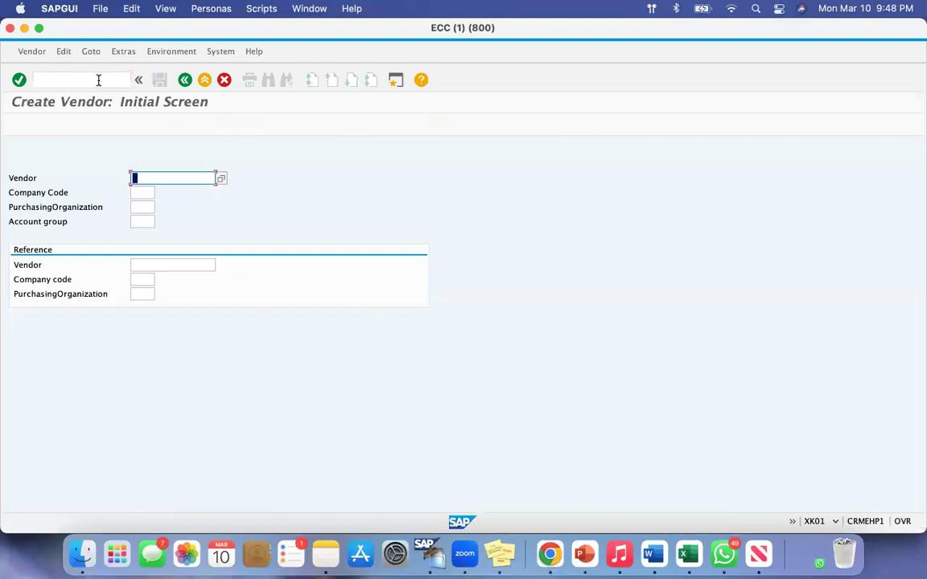
{"action": "left_click_drag", "start_coordinate": [12, 193], "coordinate": [77, 198]}
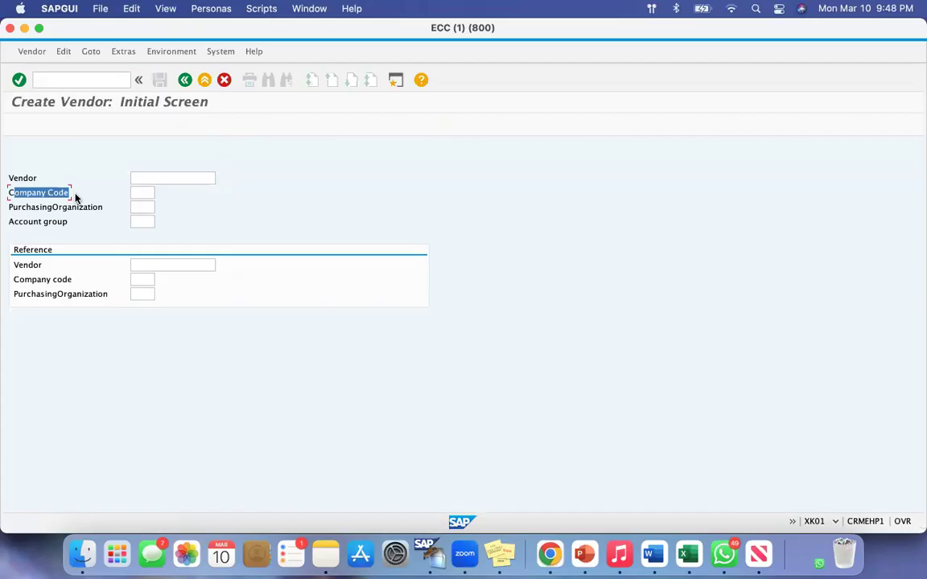
{"action": "left_click_drag", "start_coordinate": [12, 206], "coordinate": [105, 208]}
{"action": "left_click_drag", "start_coordinate": [12, 221], "coordinate": [58, 222]}
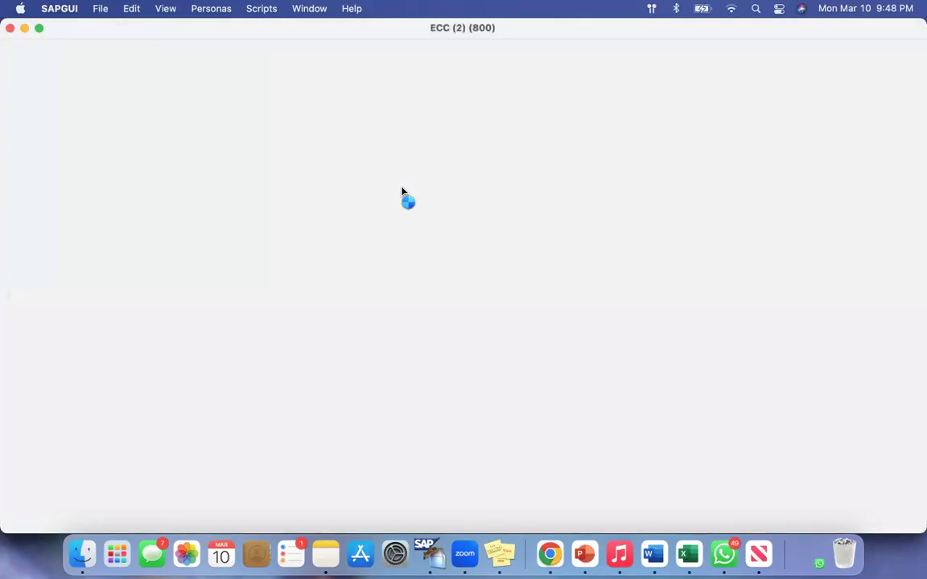
Narrow the second session window beside the XK01 screen and open transaction MK01 there, examining its Purchasing Organization and Account group fields
{"action": "left_click", "coordinate": [39, 524]}
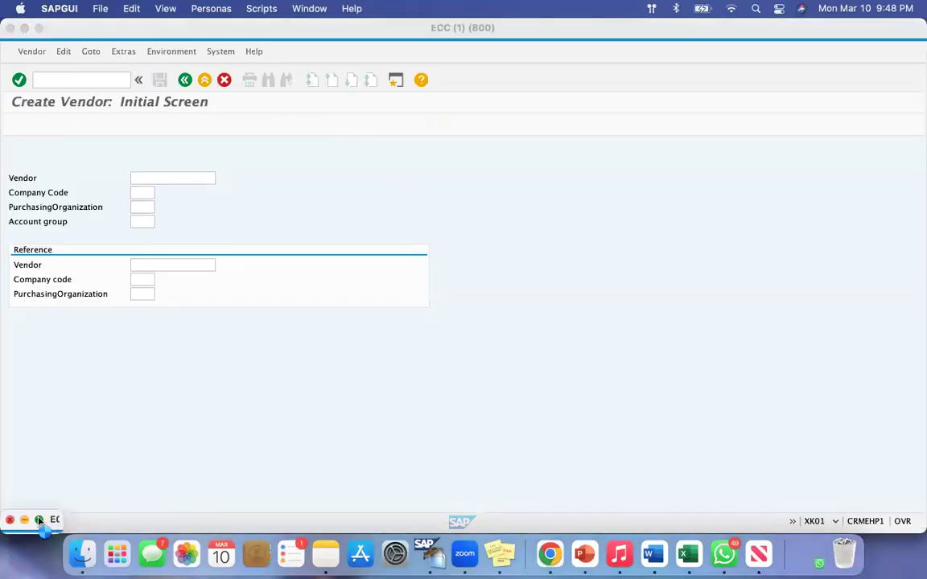
{"action": "left_click_drag", "start_coordinate": [2, 19], "coordinate": [174, 54]}
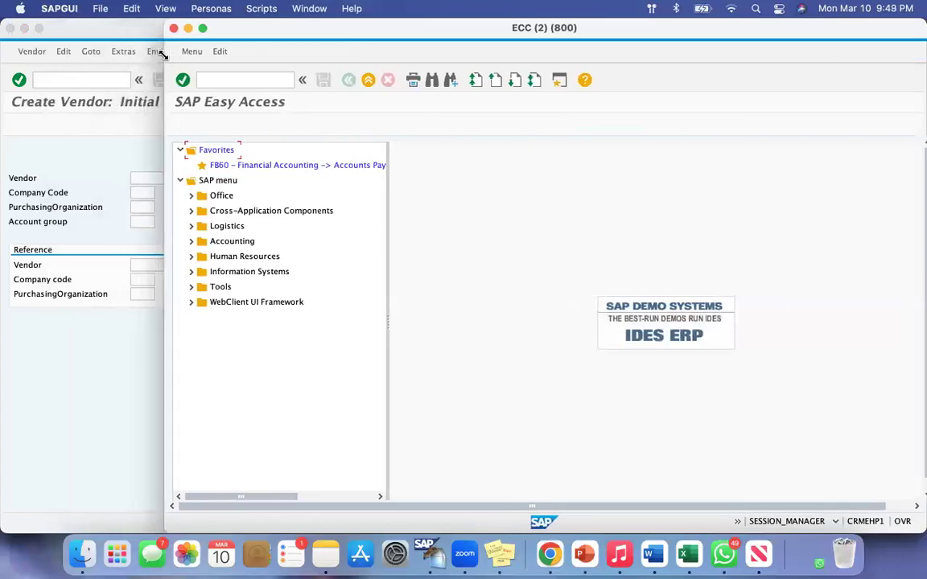
{"action": "left_click", "coordinate": [217, 78]}
{"action": "type", "text": "mk01"}
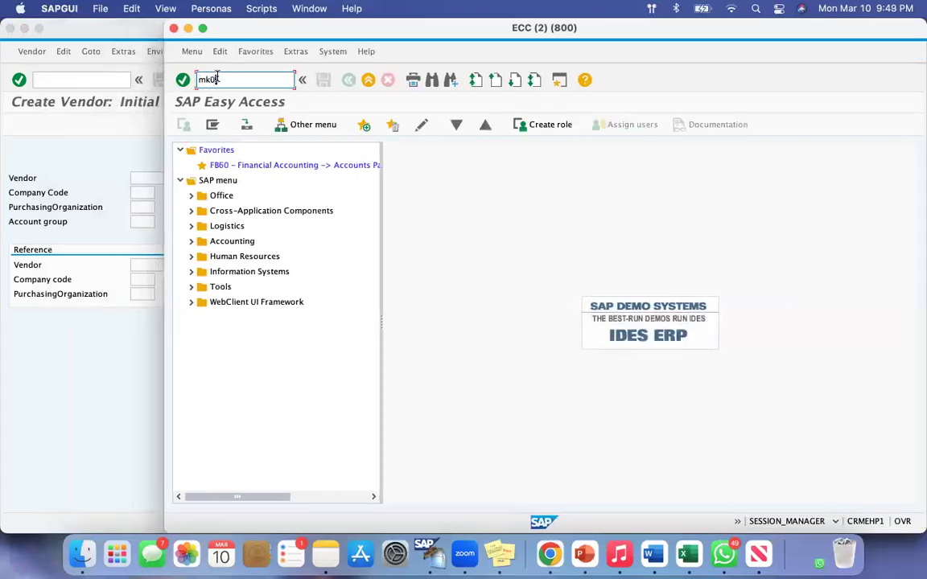
{"action": "key", "text": "Return"}
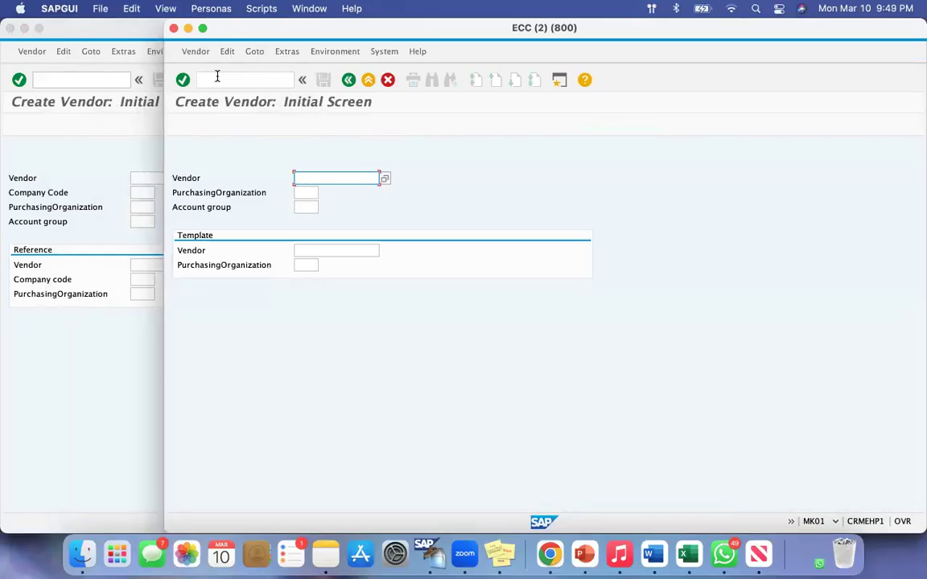
{"action": "left_click_drag", "start_coordinate": [174, 193], "coordinate": [251, 192]}
{"action": "left_click_drag", "start_coordinate": [179, 207], "coordinate": [227, 208]}
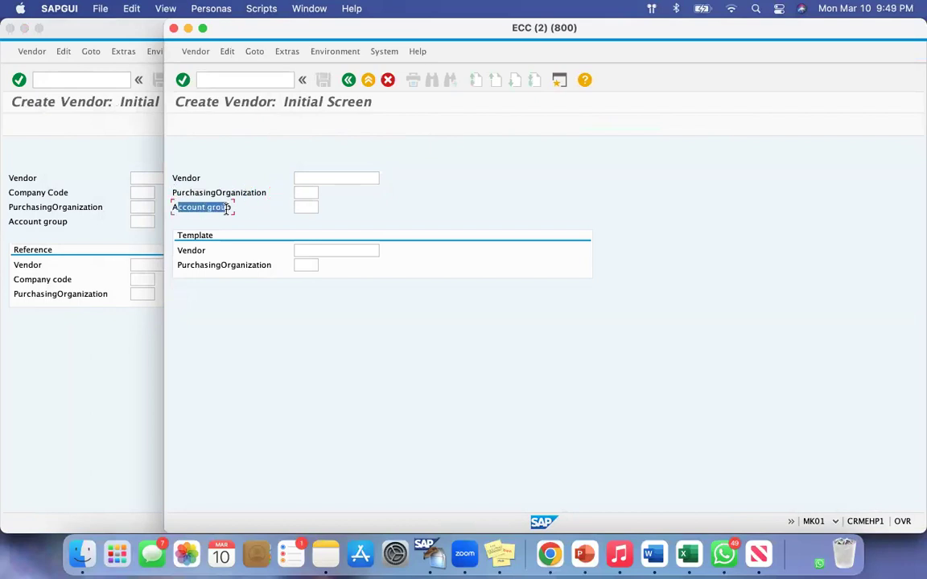
{"action": "left_click", "coordinate": [226, 208]}
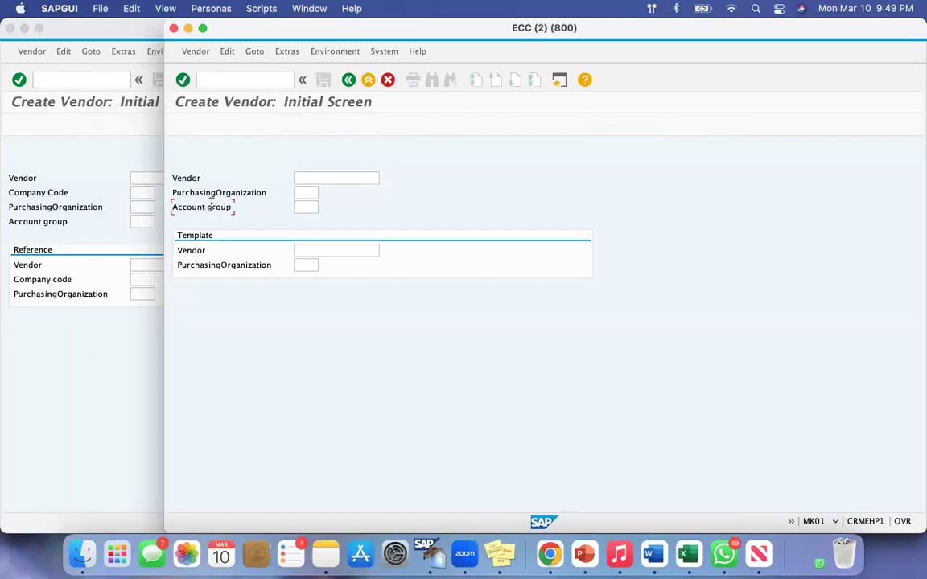
Open a third session beside the other two, start transaction FK01 in it, and examine its Company Code and Account group fields
{"action": "left_click", "coordinate": [558, 80]}
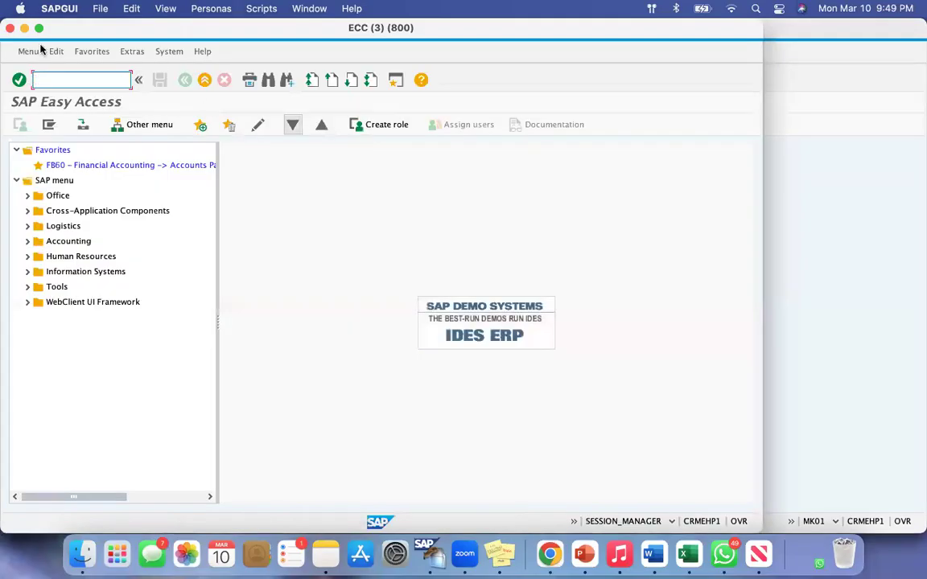
{"action": "left_click_drag", "start_coordinate": [7, 22], "coordinate": [204, 63]}
{"action": "left_click_drag", "start_coordinate": [325, 32], "coordinate": [483, 46]}
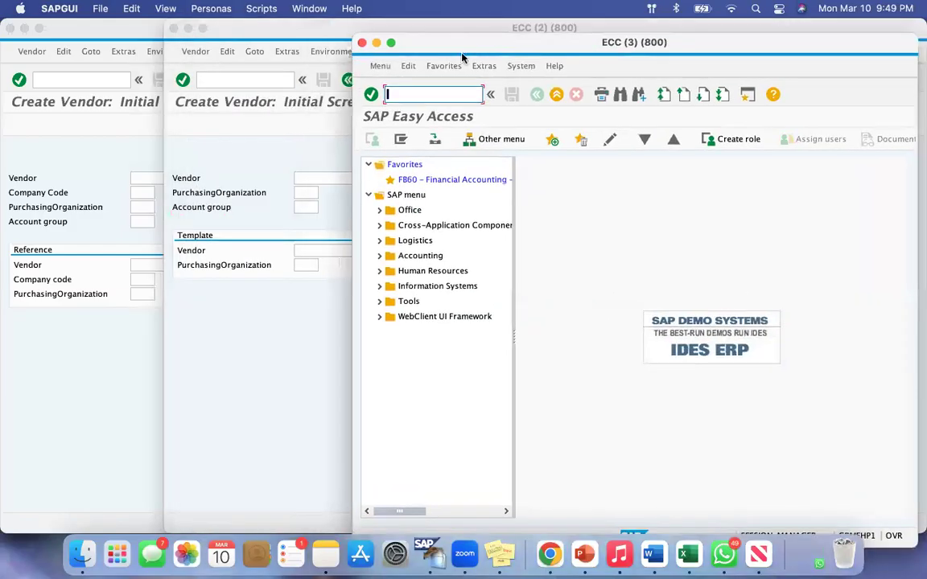
{"action": "left_click", "coordinate": [410, 96]}
{"action": "type", "text": "fk01"}
{"action": "key", "text": "Return"}
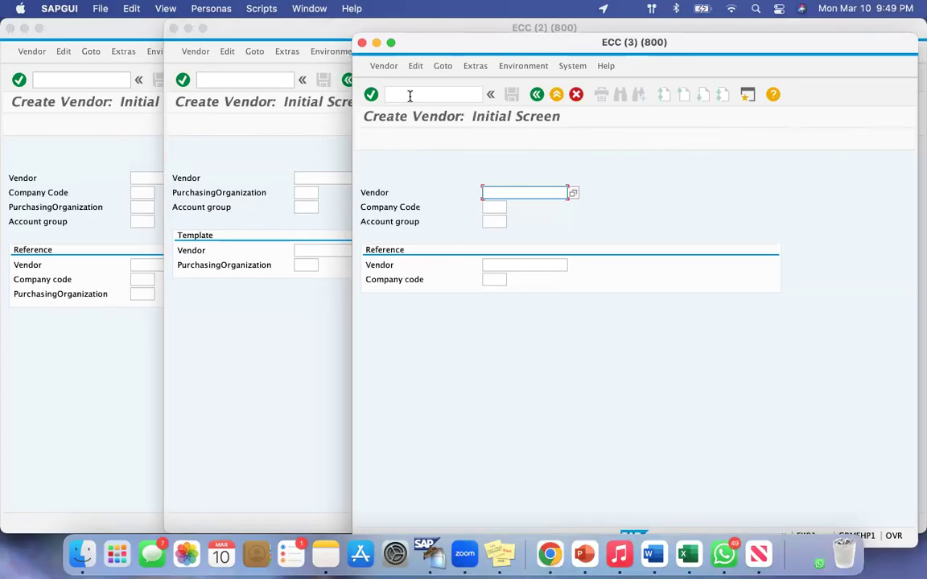
{"action": "left_click", "coordinate": [368, 209]}
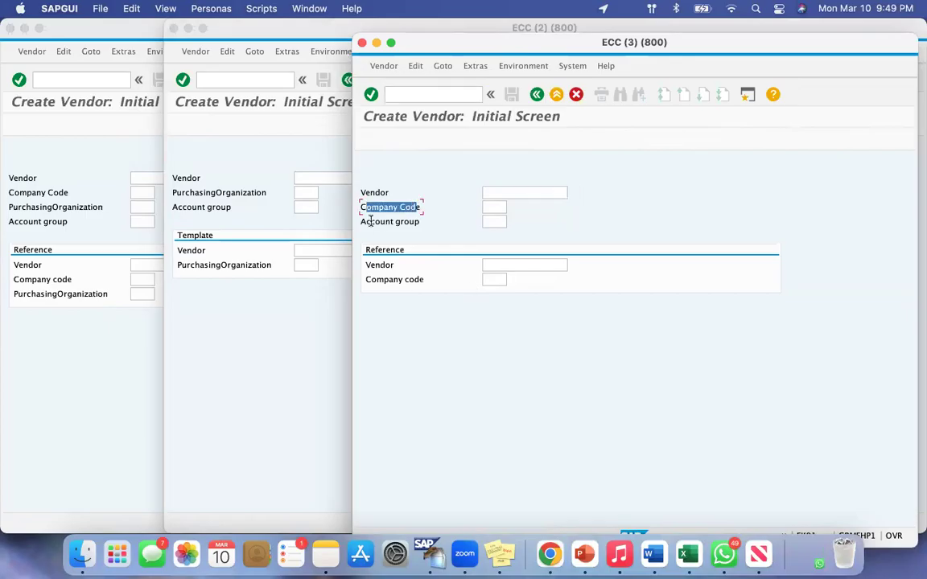
{"action": "left_click_drag", "start_coordinate": [370, 221], "coordinate": [403, 220]}
{"action": "left_click", "coordinate": [414, 222]}
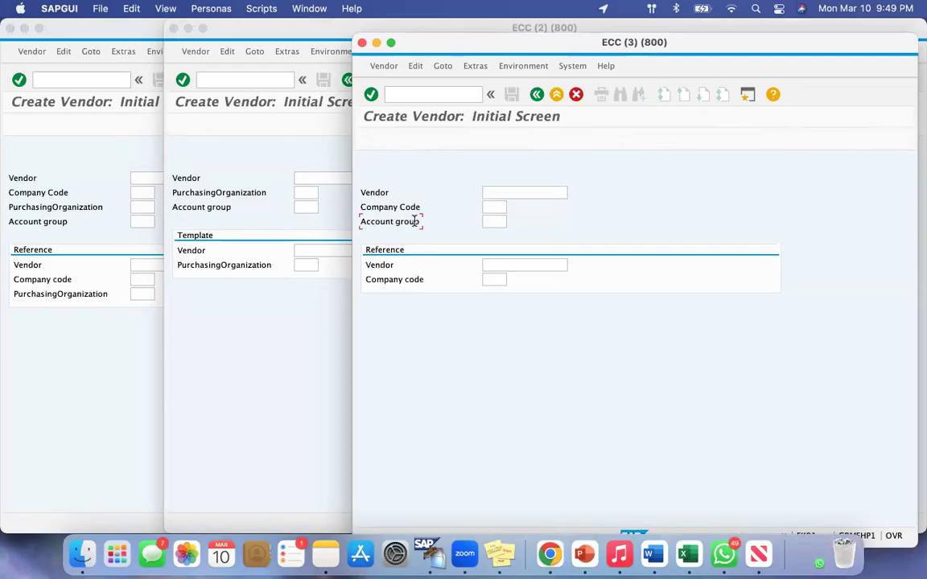
Mark out and compare the initial fields of the FK01, MK01 and XK01 screens, closing the FK01 and MK01 sessions
{"action": "key", "text": "super+shift+4"}
{"action": "left_click_drag", "start_coordinate": [359, 180], "coordinate": [579, 256]}
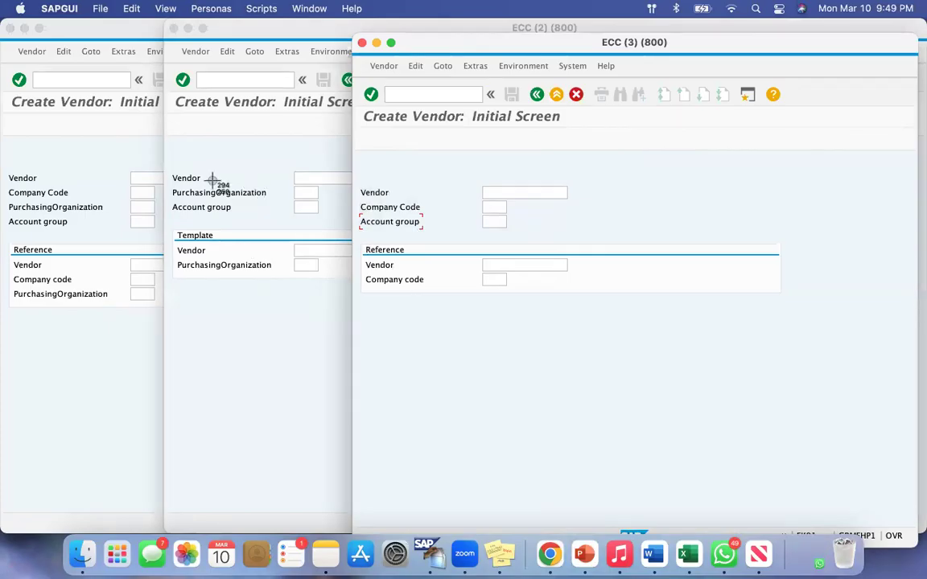
{"action": "left_click_drag", "start_coordinate": [171, 165], "coordinate": [295, 229]}
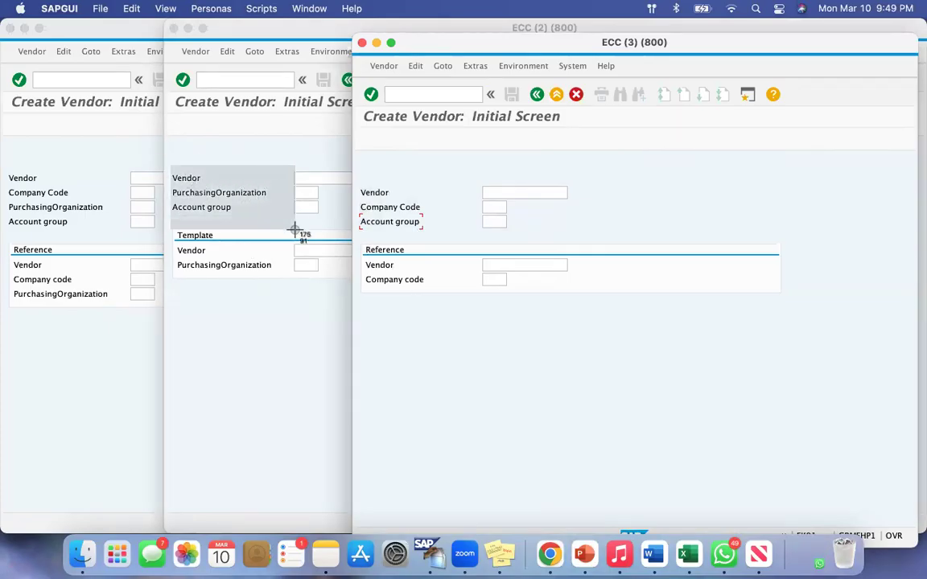
{"action": "left_click_drag", "start_coordinate": [294, 229], "coordinate": [294, 232]}
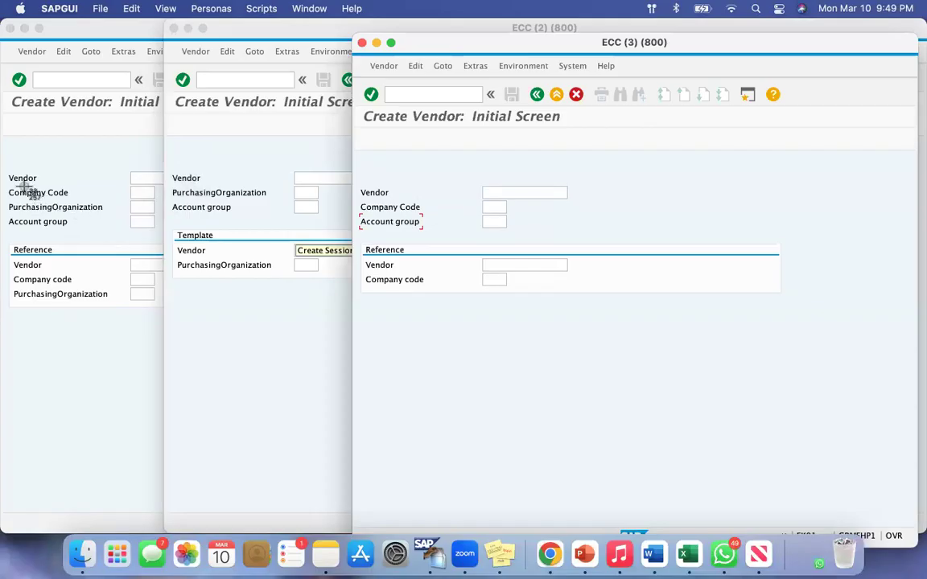
{"action": "left_click_drag", "start_coordinate": [6, 166], "coordinate": [123, 230]}
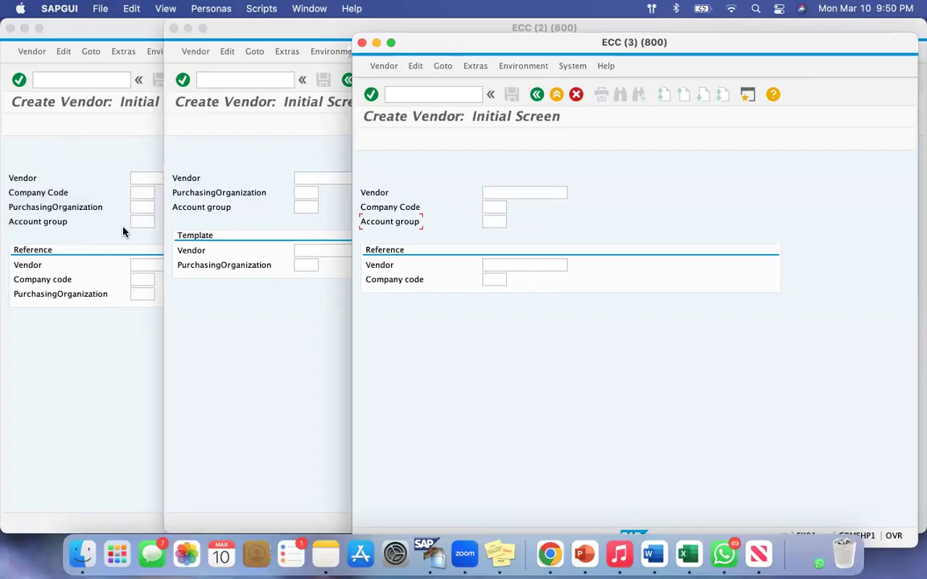
{"action": "left_click", "coordinate": [362, 44]}
{"action": "left_click", "coordinate": [175, 28]}
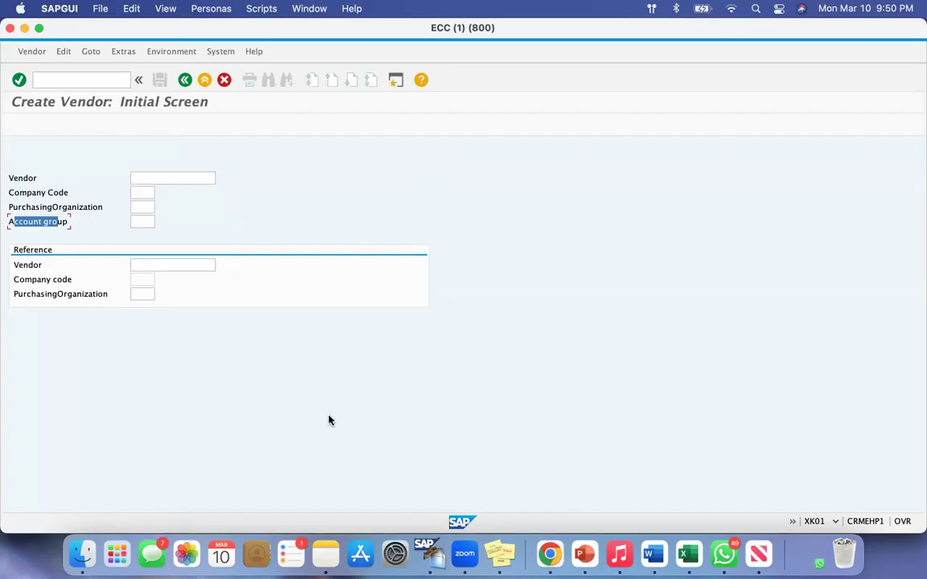
Examine the Vendor, Company Code, Purchasing Organization and Account group fields on the XK01 initial screen
{"action": "left_click_drag", "start_coordinate": [10, 178], "coordinate": [161, 175]}
{"action": "left_click", "coordinate": [163, 177]}
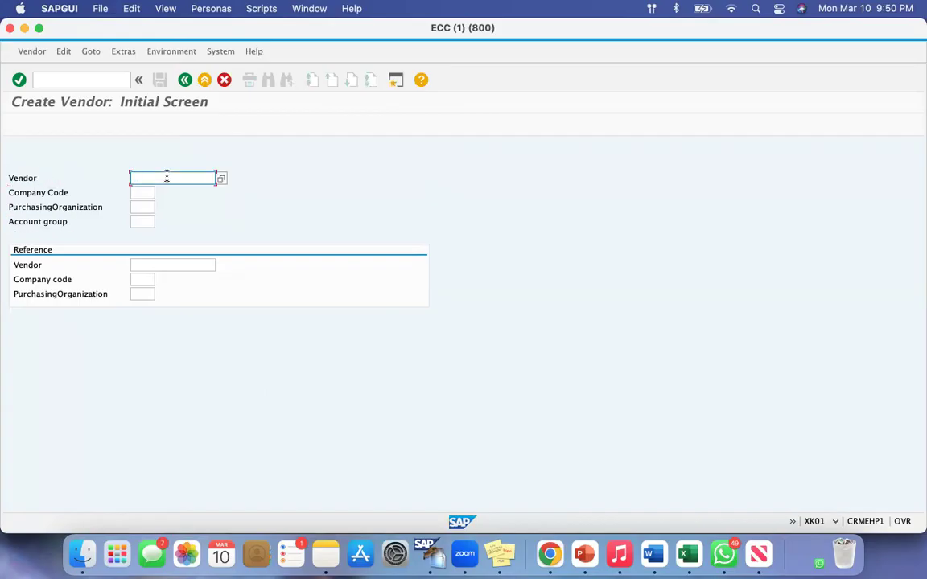
{"action": "left_click_drag", "start_coordinate": [13, 192], "coordinate": [141, 192]}
{"action": "left_click", "coordinate": [138, 192]}
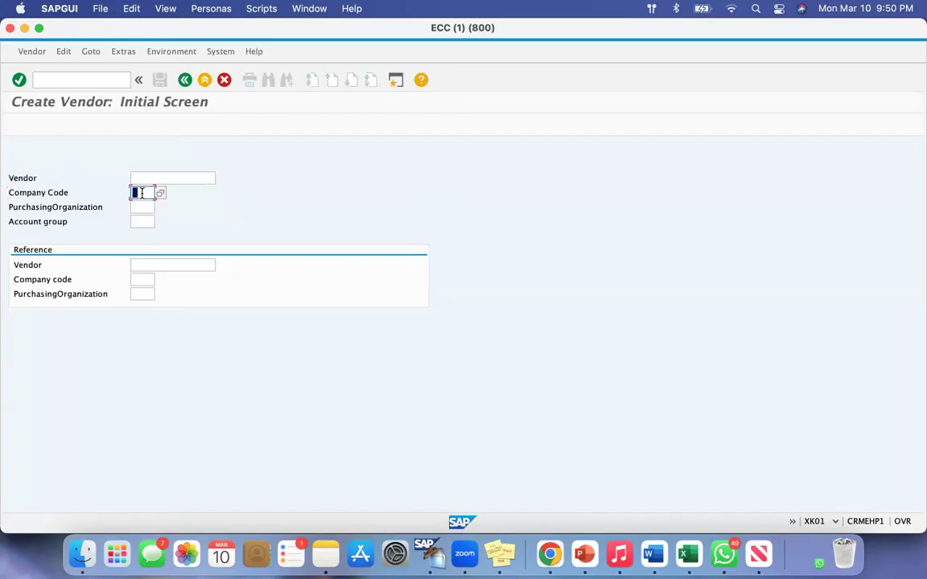
{"action": "left_click_drag", "start_coordinate": [12, 207], "coordinate": [103, 206]}
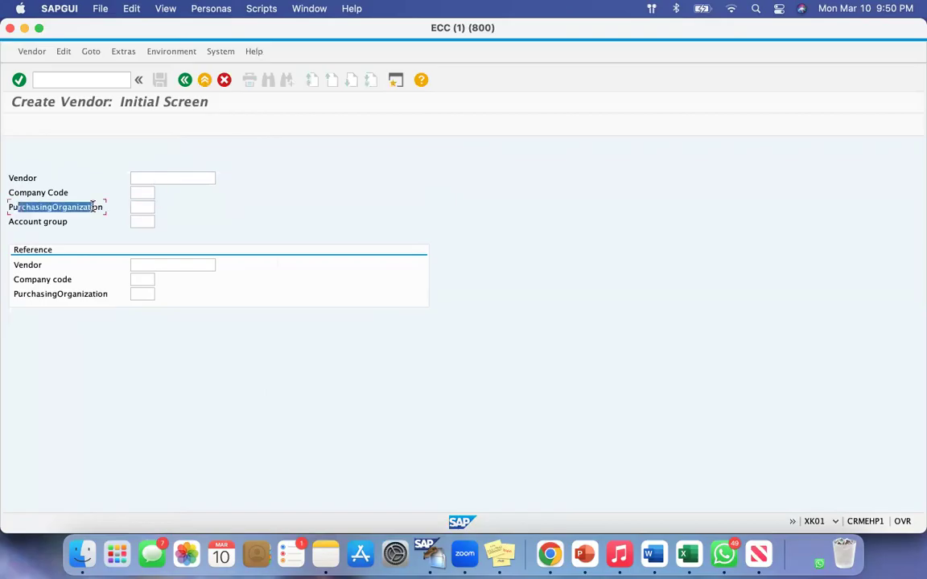
{"action": "left_click", "coordinate": [145, 207]}
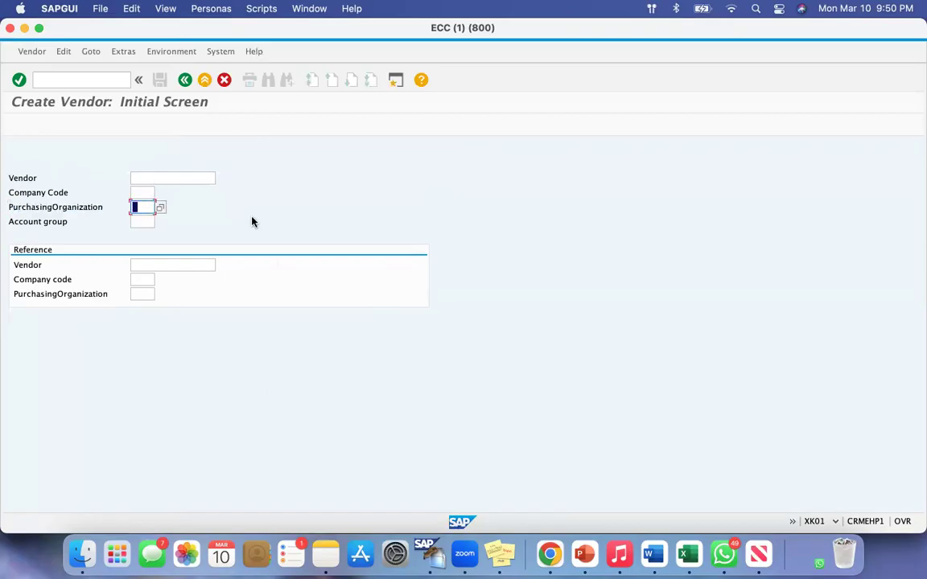
{"action": "left_click_drag", "start_coordinate": [15, 221], "coordinate": [65, 221]}
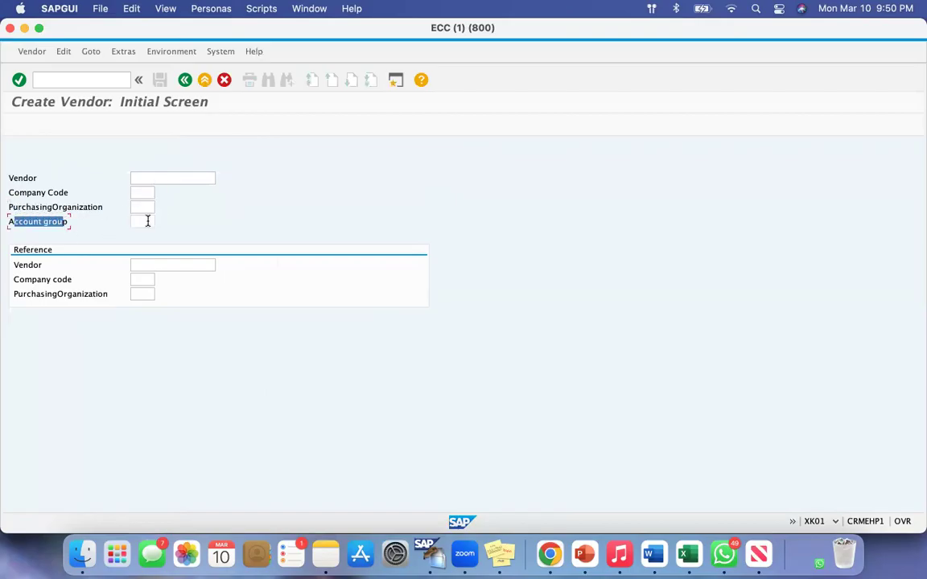
{"action": "left_click", "coordinate": [148, 221]}
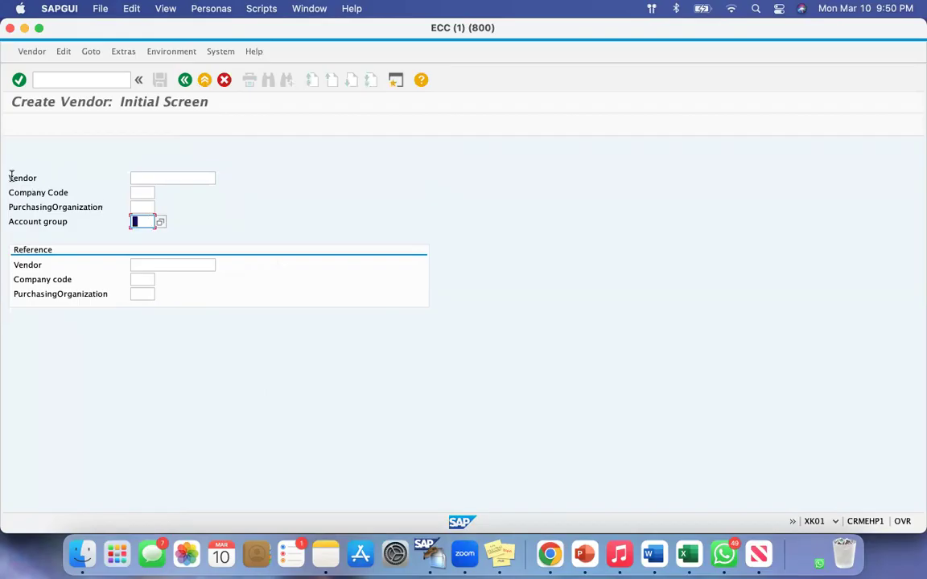
{"action": "left_click_drag", "start_coordinate": [10, 178], "coordinate": [119, 177]}
{"action": "left_click", "coordinate": [147, 178]}
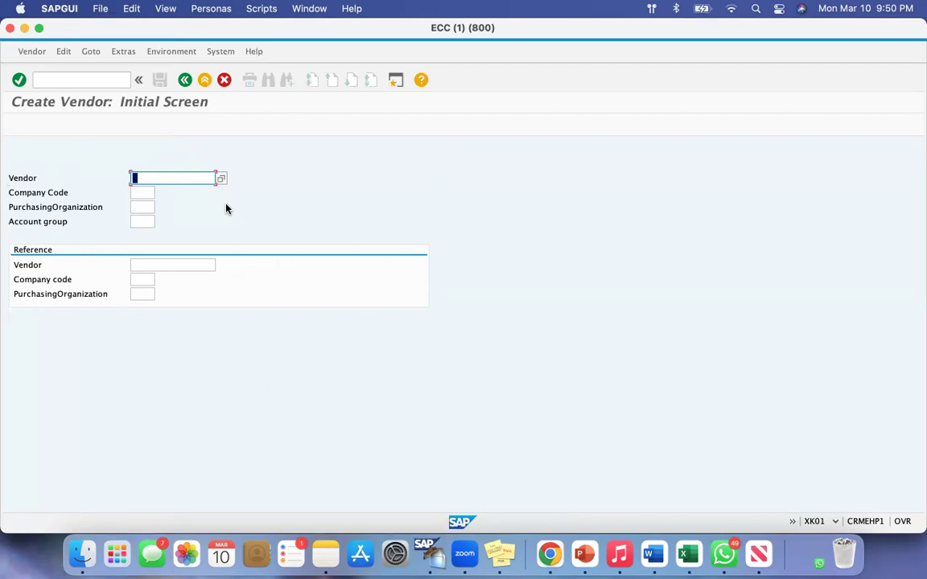
{"action": "left_click", "coordinate": [24, 179]}
{"action": "left_click_drag", "start_coordinate": [25, 178], "coordinate": [136, 176]}
{"action": "left_click", "coordinate": [148, 176]}
Enter VD01 as the Company Code, the Purchasing Organization and the Account group for the new vendor
{"action": "left_click", "coordinate": [137, 194]}
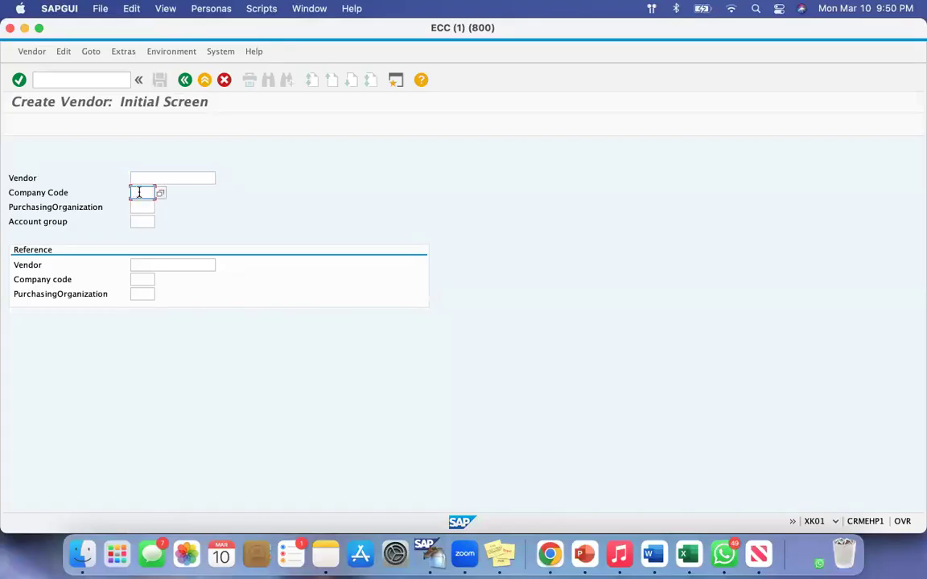
{"action": "type", "text": "VD01"}
{"action": "left_click", "coordinate": [142, 206]}
{"action": "type", "text": "VD01"}
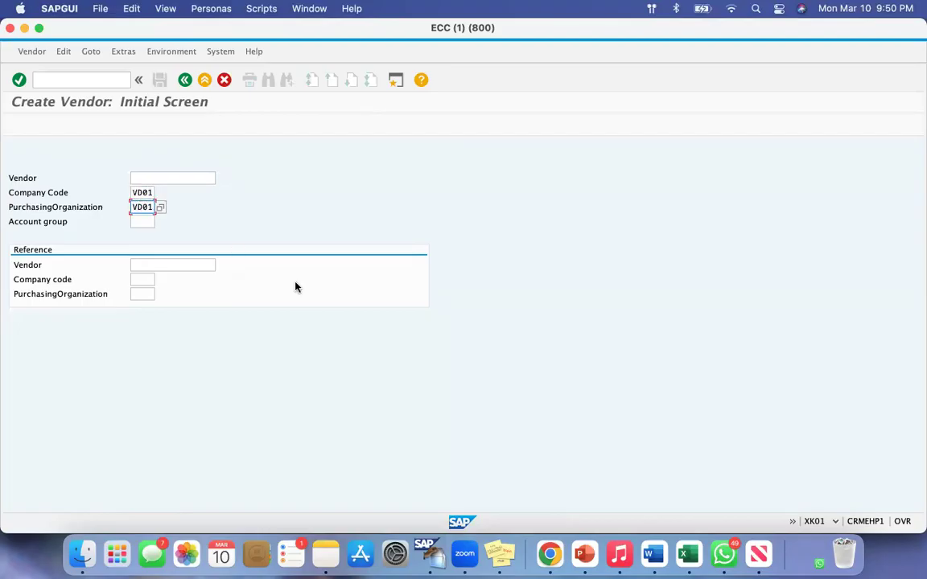
{"action": "left_click", "coordinate": [136, 222]}
{"action": "type", "text": "VD01"}
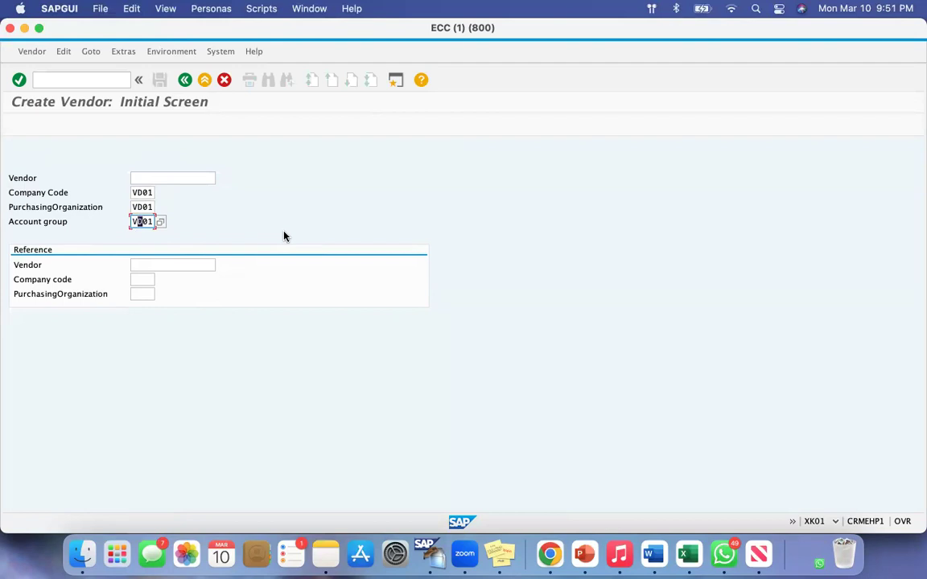
Review the Company Code, Purchasing Organization and Account group entries, leave Vendor blank, and continue to the vendor address screen
{"action": "left_click_drag", "start_coordinate": [26, 193], "coordinate": [80, 207]}
{"action": "left_click", "coordinate": [142, 193]}
{"action": "left_click", "coordinate": [141, 207]}
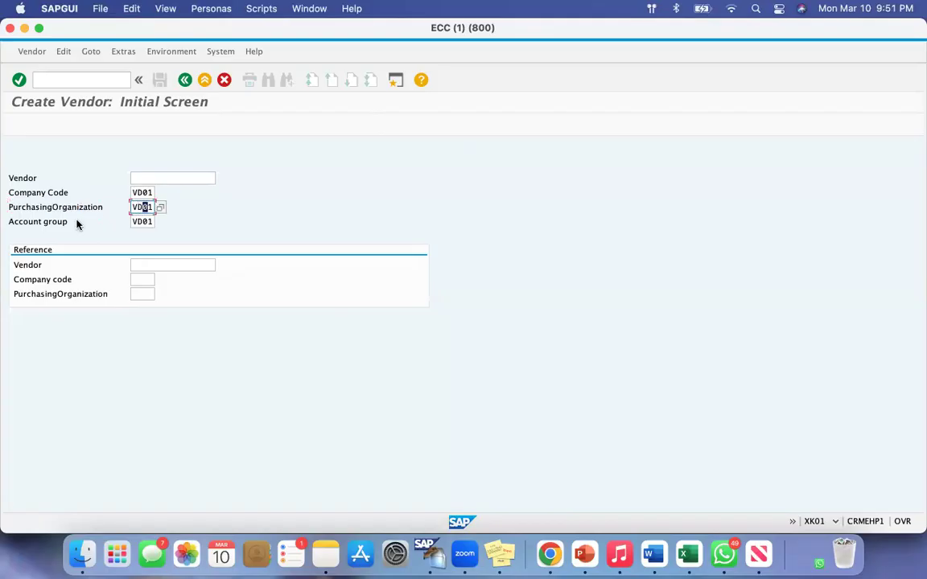
{"action": "left_click_drag", "start_coordinate": [19, 222], "coordinate": [72, 224]}
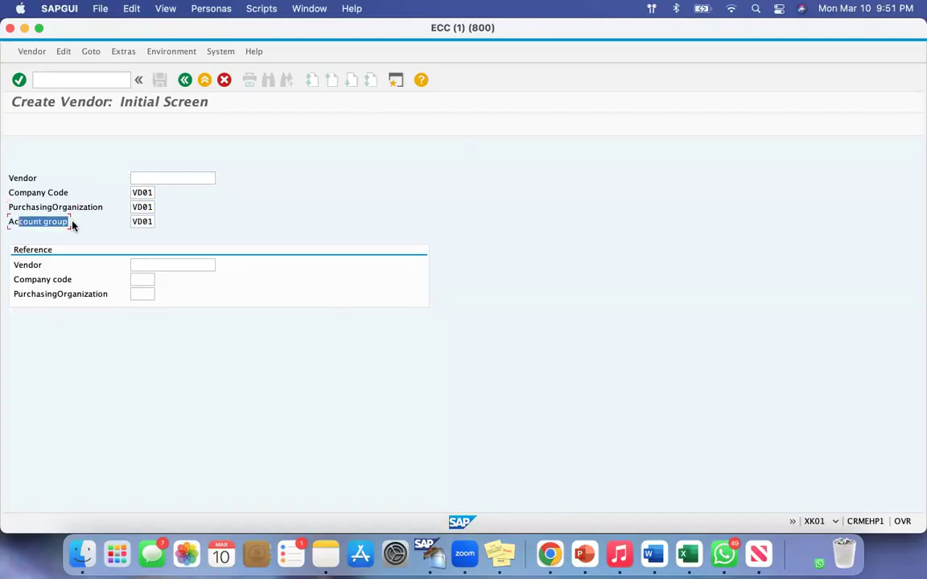
{"action": "left_click", "coordinate": [134, 222]}
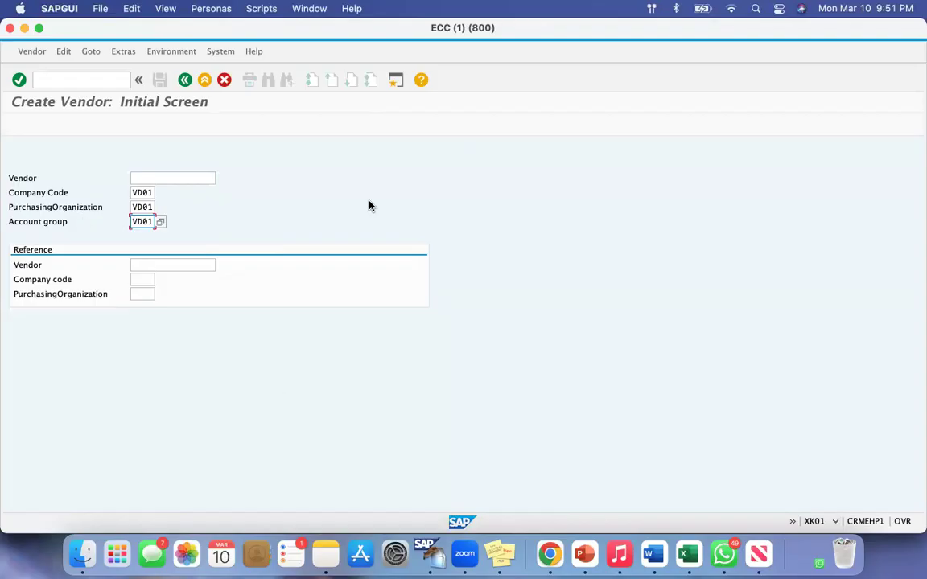
{"action": "left_click_drag", "start_coordinate": [14, 194], "coordinate": [73, 209]}
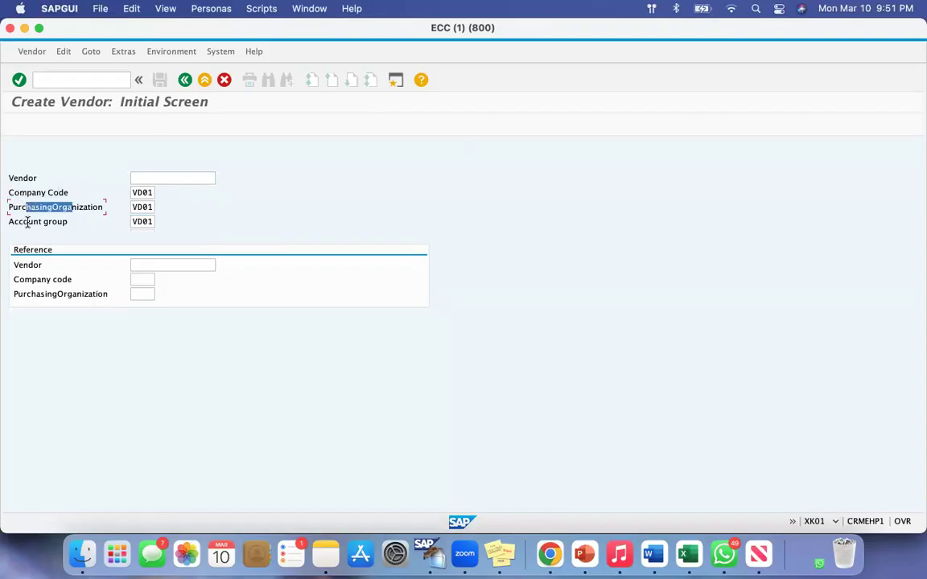
{"action": "left_click_drag", "start_coordinate": [15, 223], "coordinate": [53, 224]}
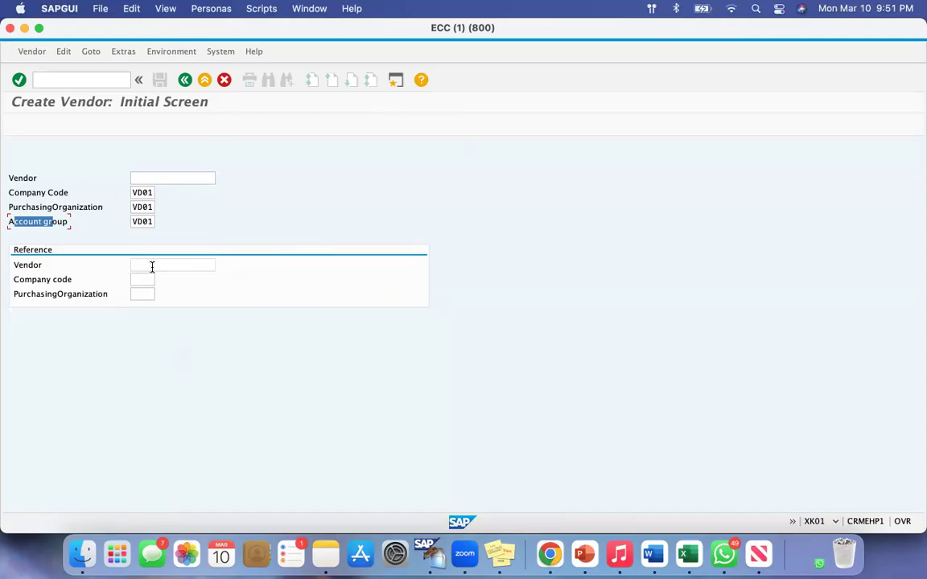
{"action": "left_click_drag", "start_coordinate": [12, 178], "coordinate": [149, 180]}
{"action": "left_click", "coordinate": [152, 178]}
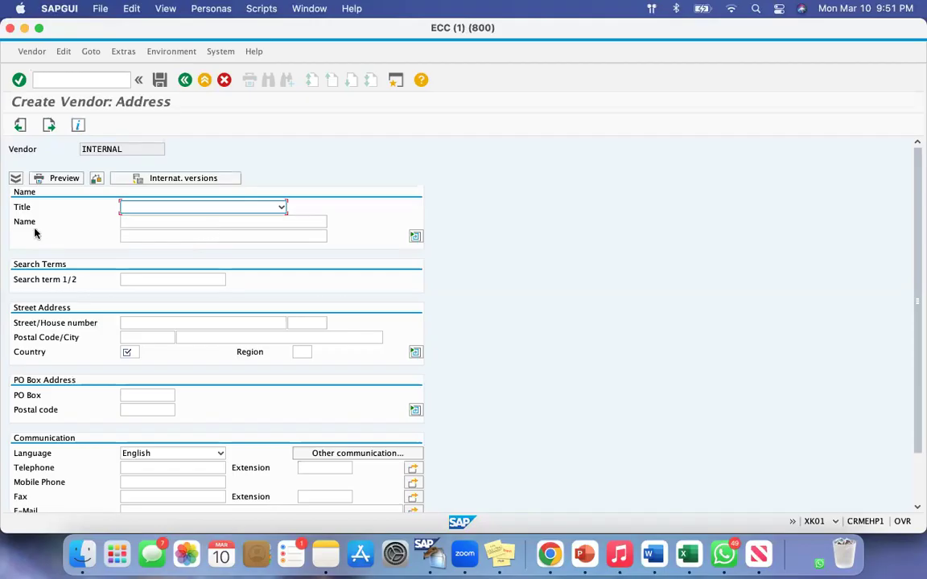
Set the vendor's title to Company and its name to "Vasu Vendor 01"
{"action": "left_click_drag", "start_coordinate": [13, 207], "coordinate": [33, 211]}
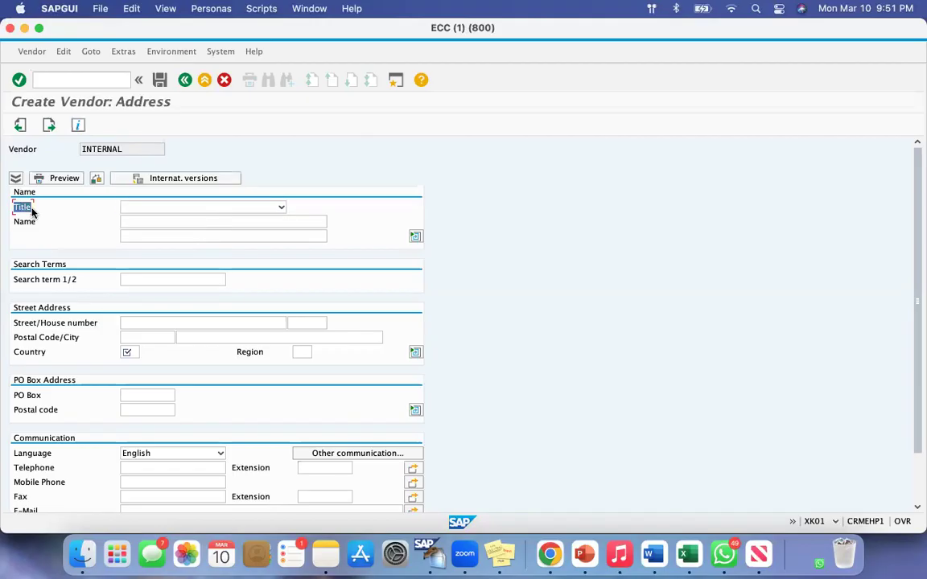
{"action": "left_click", "coordinate": [281, 208]}
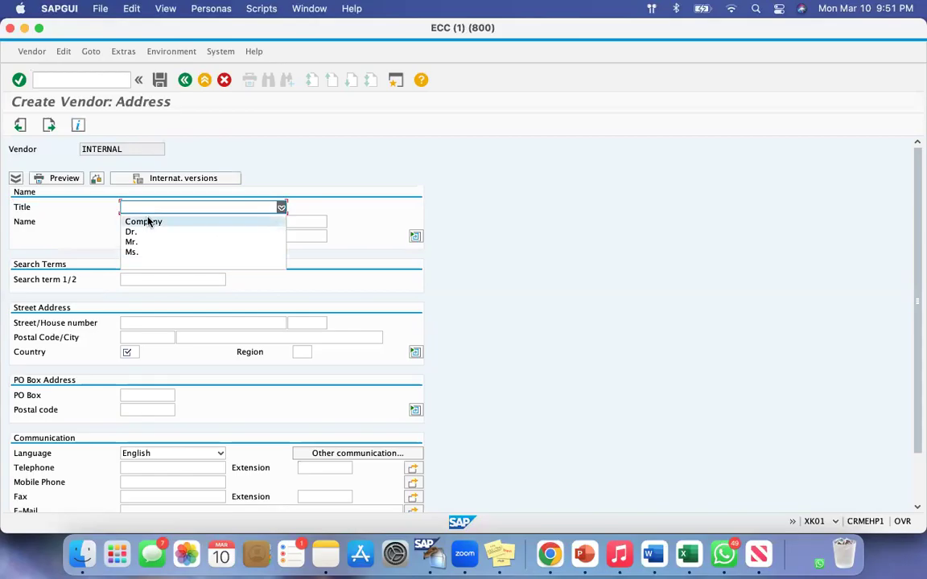
{"action": "left_click", "coordinate": [451, 151]}
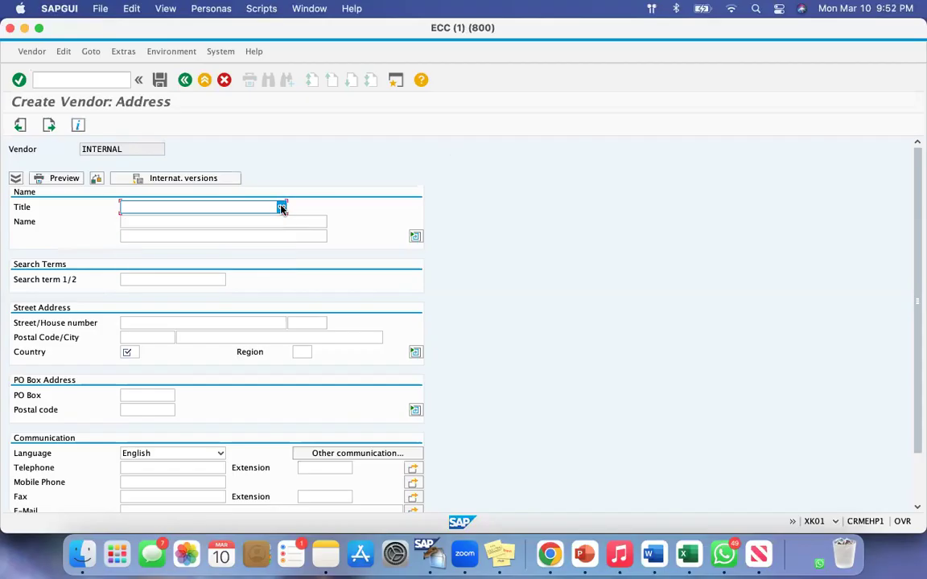
{"action": "left_click", "coordinate": [281, 209]}
{"action": "left_click", "coordinate": [152, 220]}
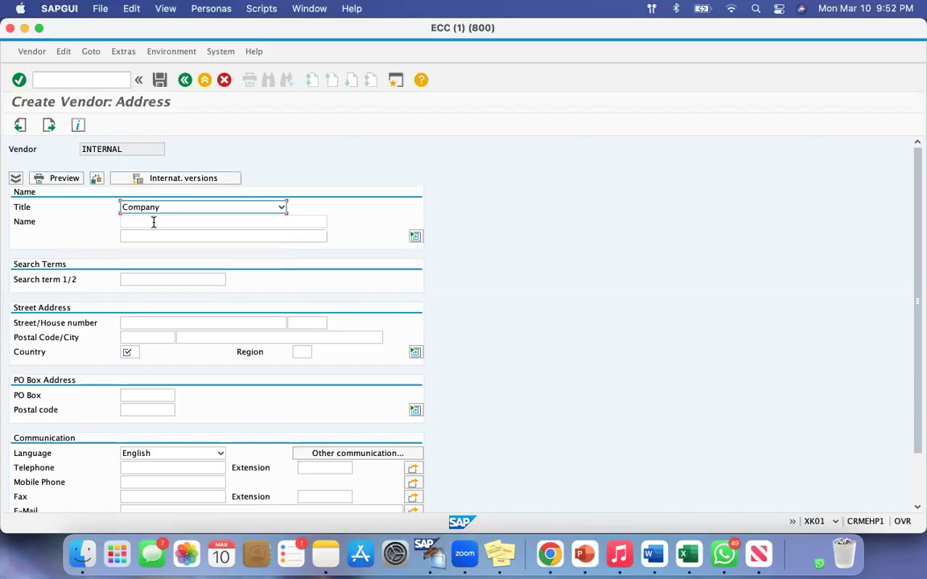
{"action": "left_click", "coordinate": [160, 219]}
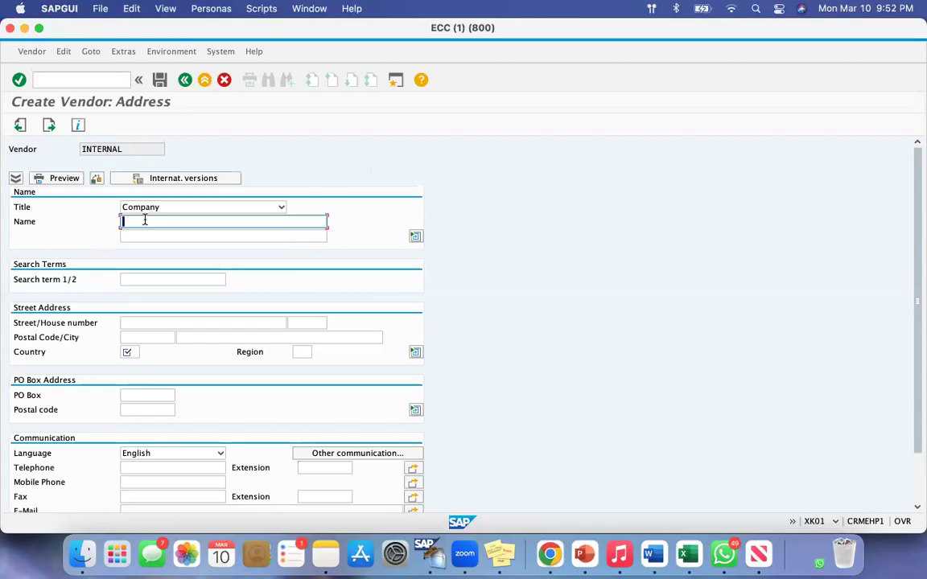
{"action": "type", "text": "Vasu Vendor 01"}
Enter "VV 01" as the vendor's search term, abbreviating the vendor name
{"action": "left_click", "coordinate": [25, 279]}
{"action": "left_click_drag", "start_coordinate": [17, 279], "coordinate": [58, 280]}
{"action": "left_click", "coordinate": [126, 277]}
{"action": "left_click_drag", "start_coordinate": [186, 221], "coordinate": [105, 225]}
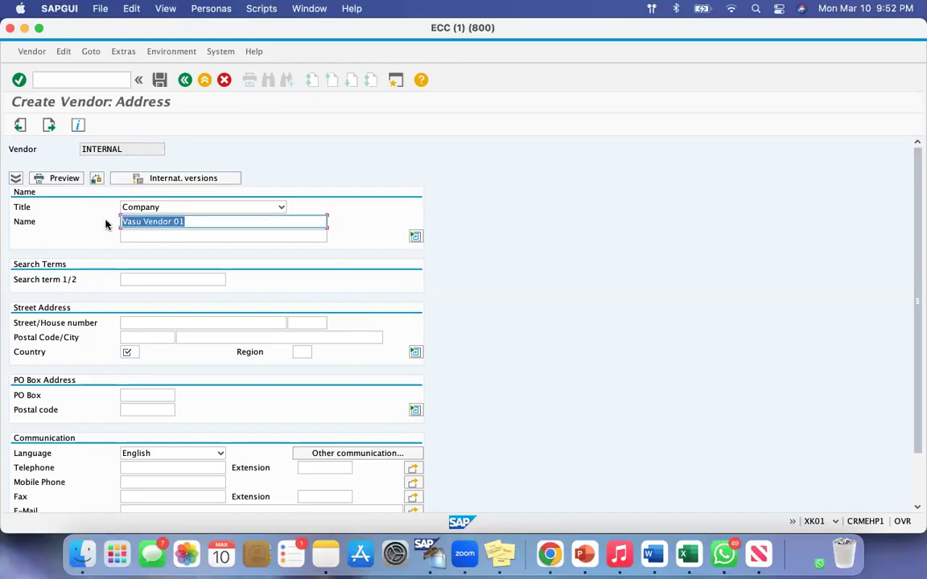
{"action": "left_click", "coordinate": [186, 221]}
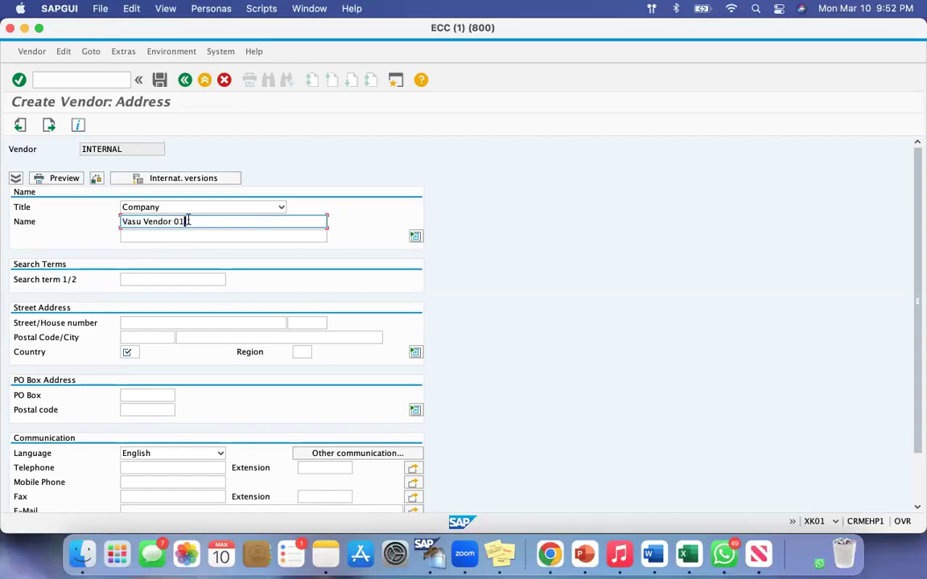
{"action": "left_click_drag", "start_coordinate": [187, 222], "coordinate": [119, 223]}
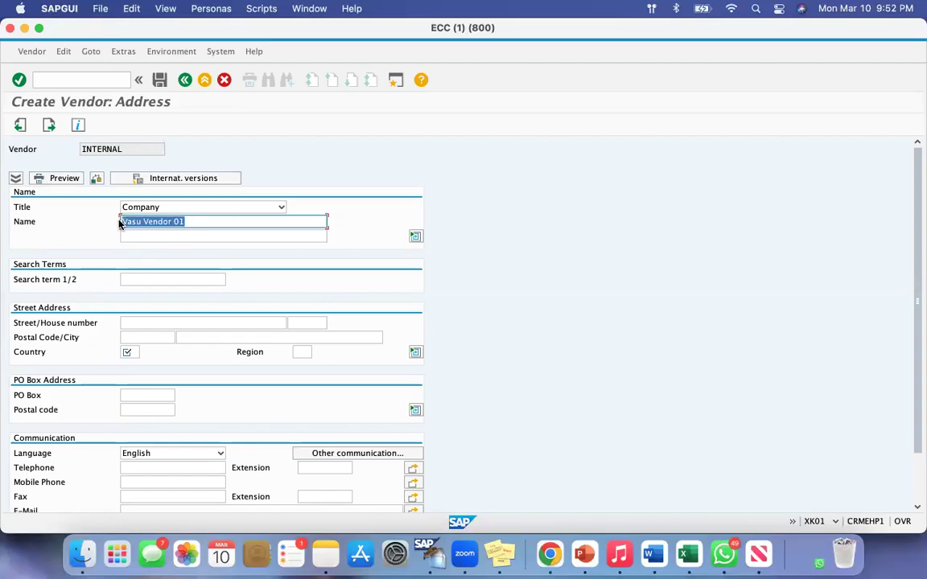
{"action": "left_click_drag", "start_coordinate": [15, 279], "coordinate": [62, 287]}
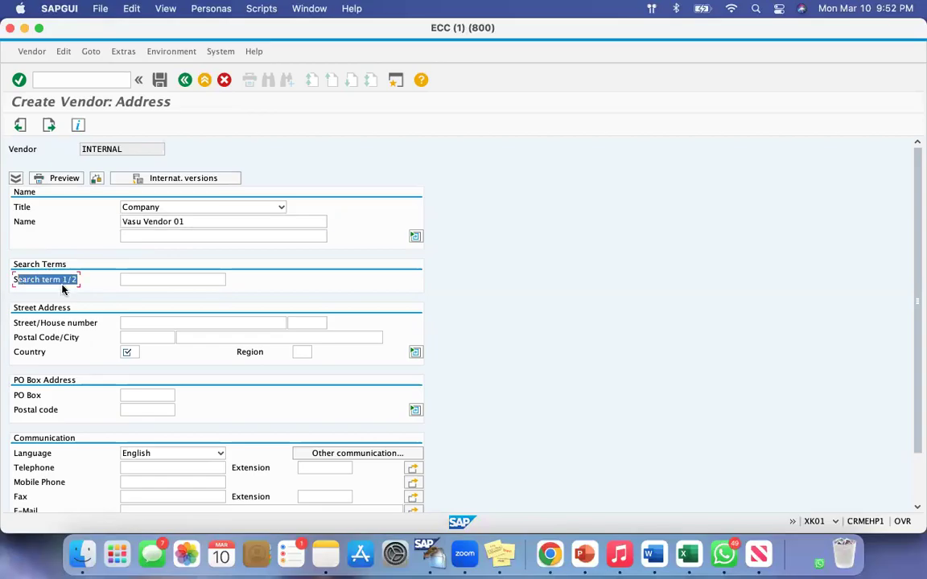
{"action": "left_click", "coordinate": [132, 277]}
{"action": "type", "text": "Va"}
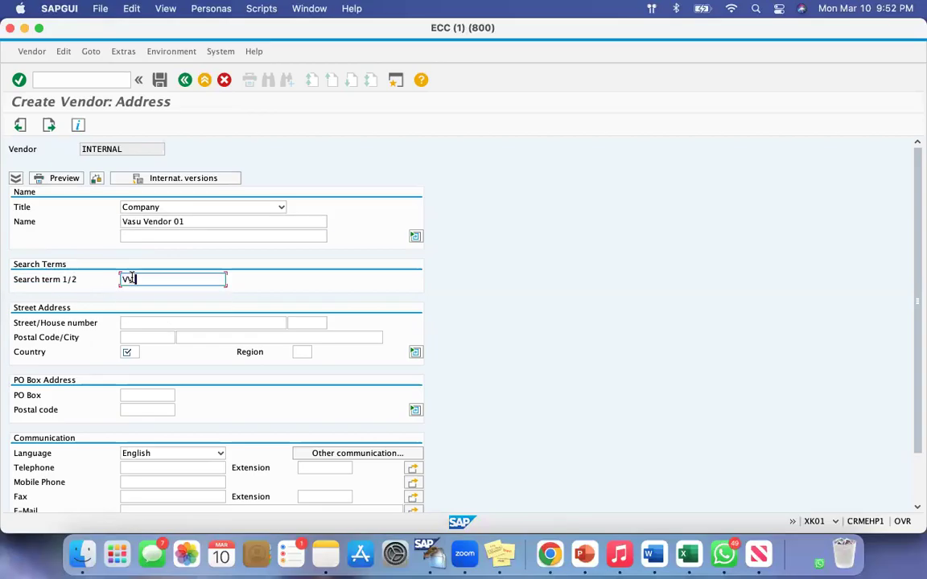
{"action": "type", "text": " 01"}
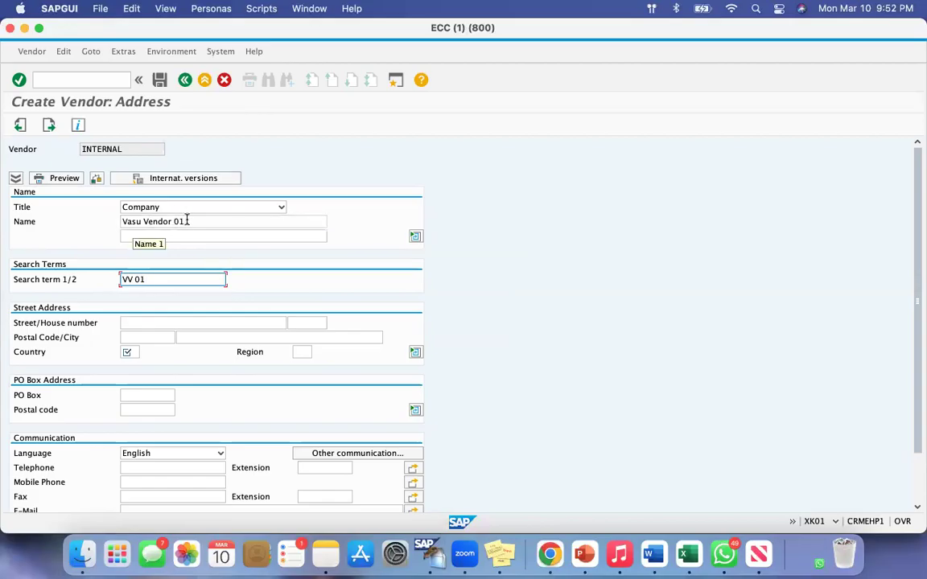
Compare the vendor name with its search term and examine the Street Address, PO Box Address and Communication fields
{"action": "left_click_drag", "start_coordinate": [187, 221], "coordinate": [121, 221]}
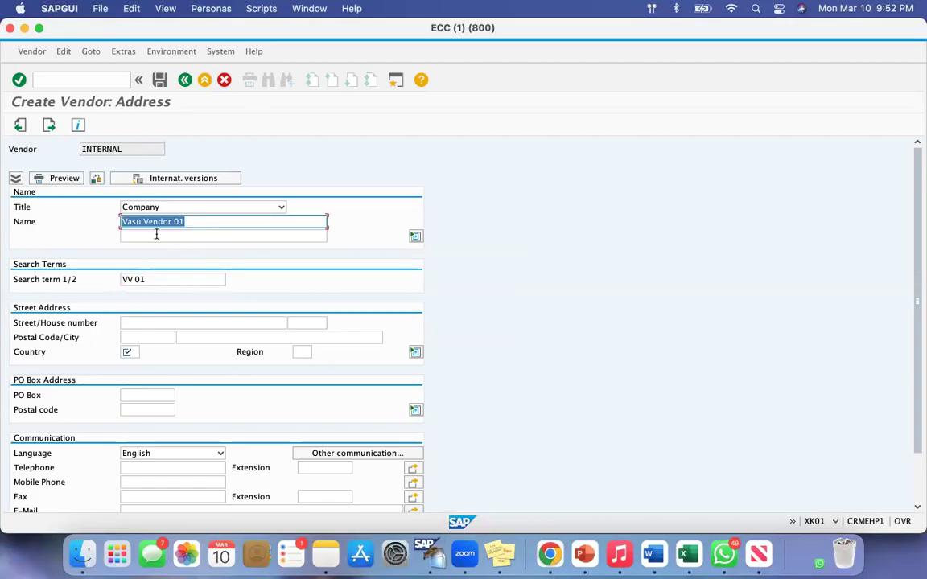
{"action": "left_click_drag", "start_coordinate": [145, 280], "coordinate": [91, 283]}
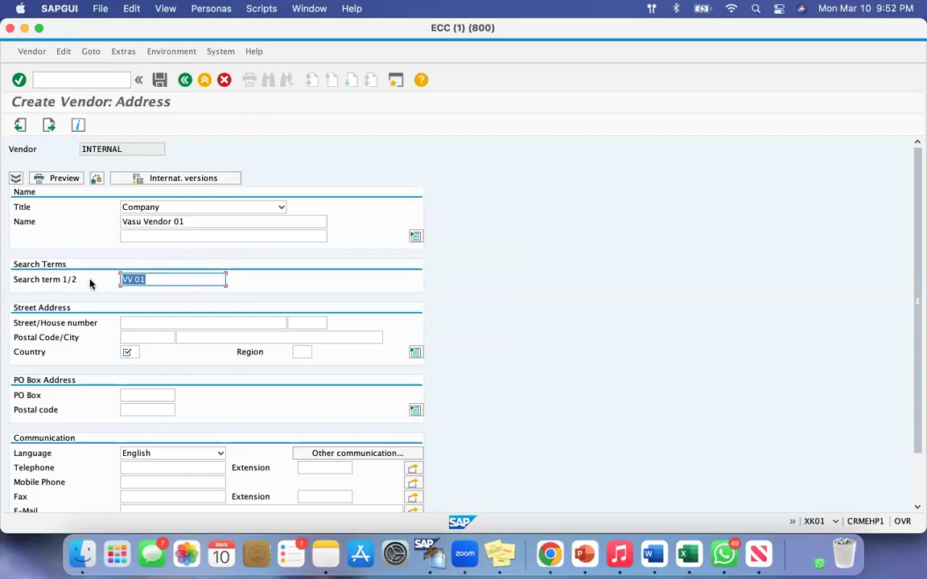
{"action": "left_click_drag", "start_coordinate": [26, 279], "coordinate": [66, 280]}
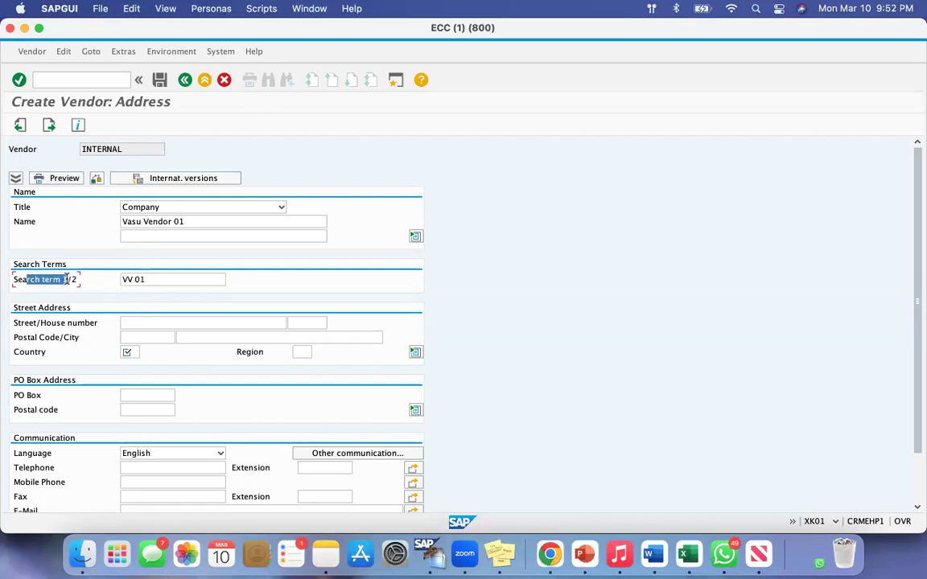
{"action": "left_click_drag", "start_coordinate": [21, 323], "coordinate": [97, 323]}
{"action": "left_click_drag", "start_coordinate": [24, 338], "coordinate": [46, 353]}
{"action": "left_click_drag", "start_coordinate": [20, 396], "coordinate": [49, 411]}
{"action": "left_click_drag", "start_coordinate": [20, 453], "coordinate": [62, 482]}
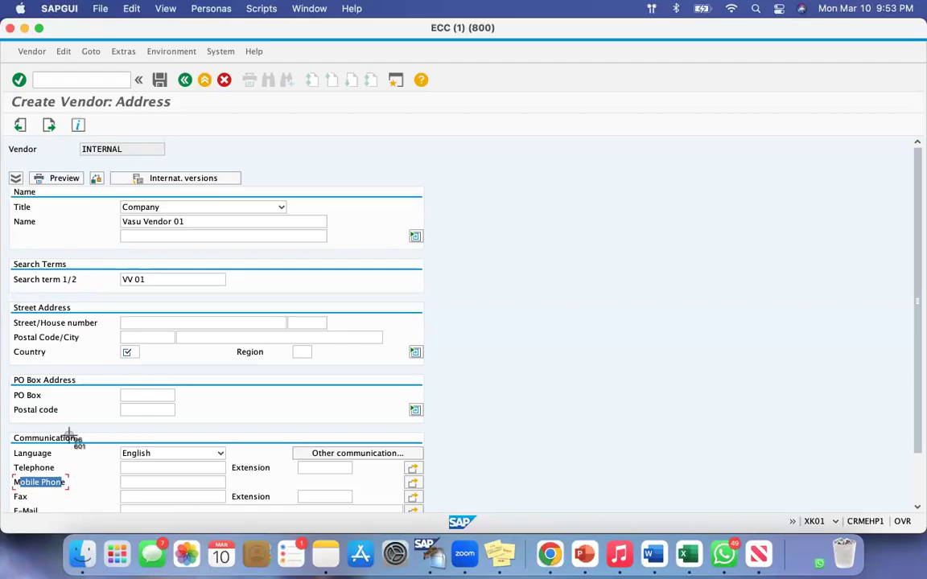
{"action": "left_click_drag", "start_coordinate": [11, 346], "coordinate": [121, 501]}
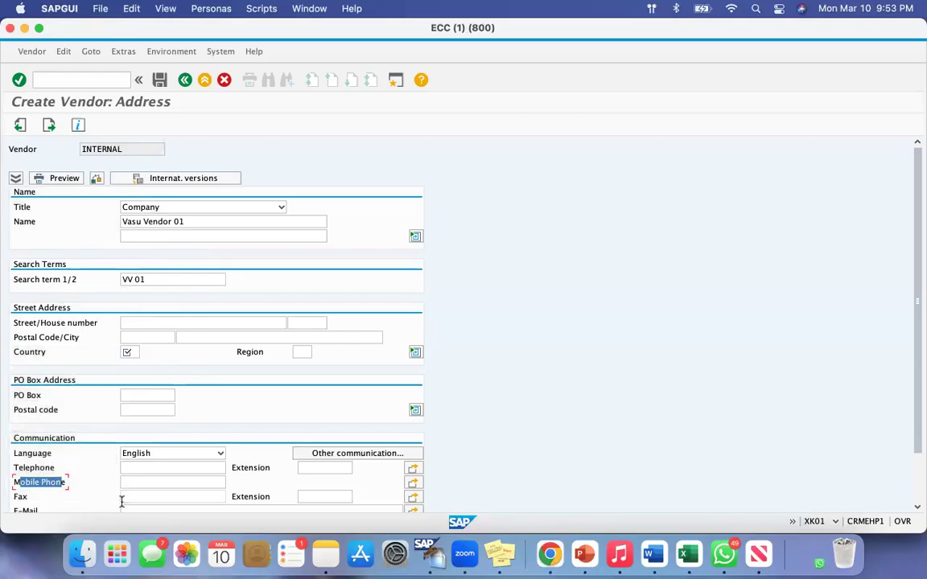
Set the country in the vendor's street address to CA
{"action": "left_click", "coordinate": [20, 352]}
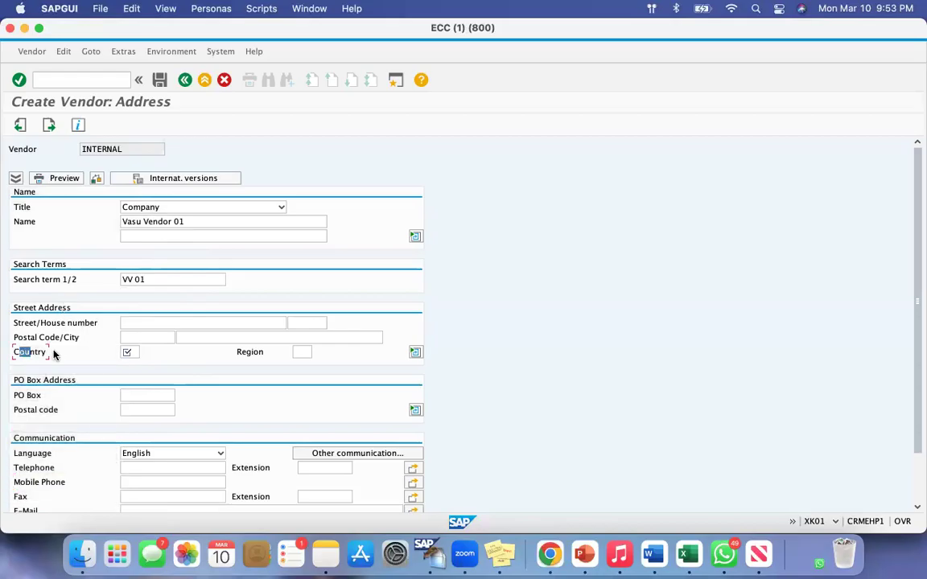
{"action": "left_click", "coordinate": [132, 353]}
{"action": "type", "text": "ca"}
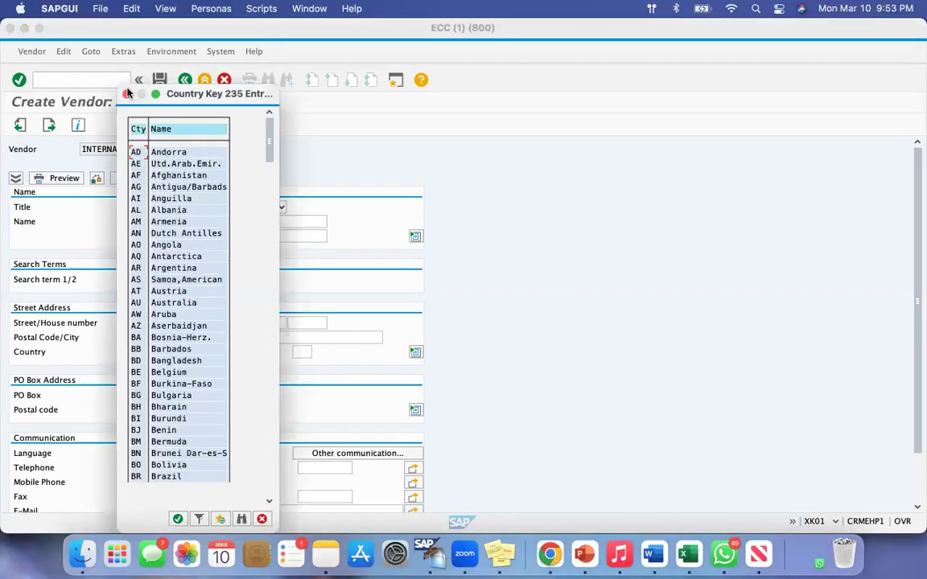
{"action": "left_click", "coordinate": [126, 93]}
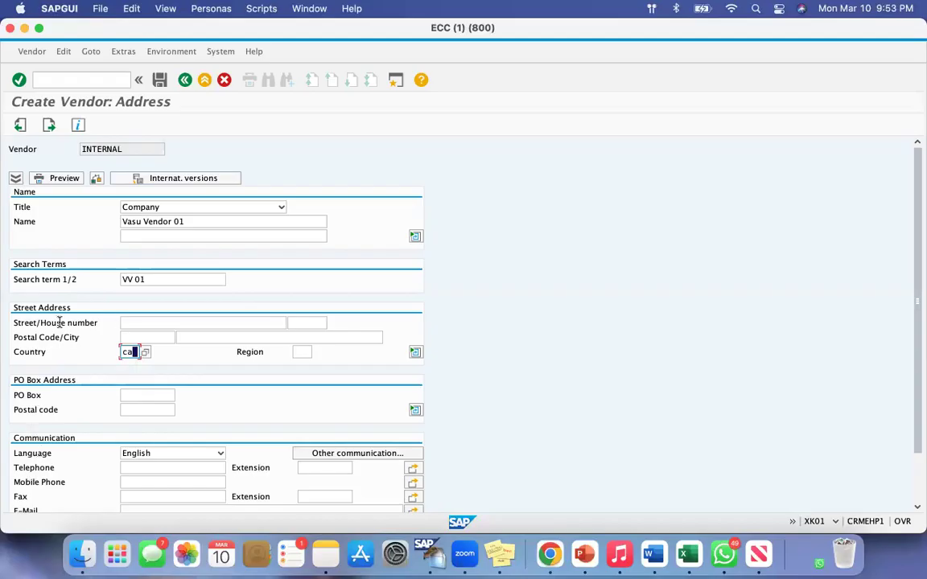
Review the street, postal code and city fields, leave them blank, and continue to the vendor control screen
{"action": "left_click_drag", "start_coordinate": [45, 319], "coordinate": [79, 319]}
{"action": "left_click", "coordinate": [152, 321]}
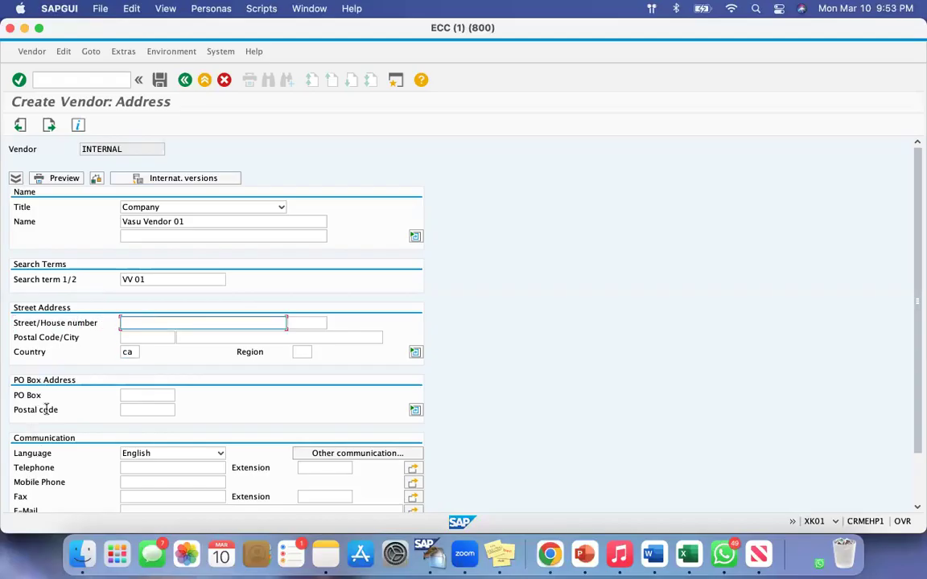
{"action": "left_click_drag", "start_coordinate": [21, 322], "coordinate": [71, 369]}
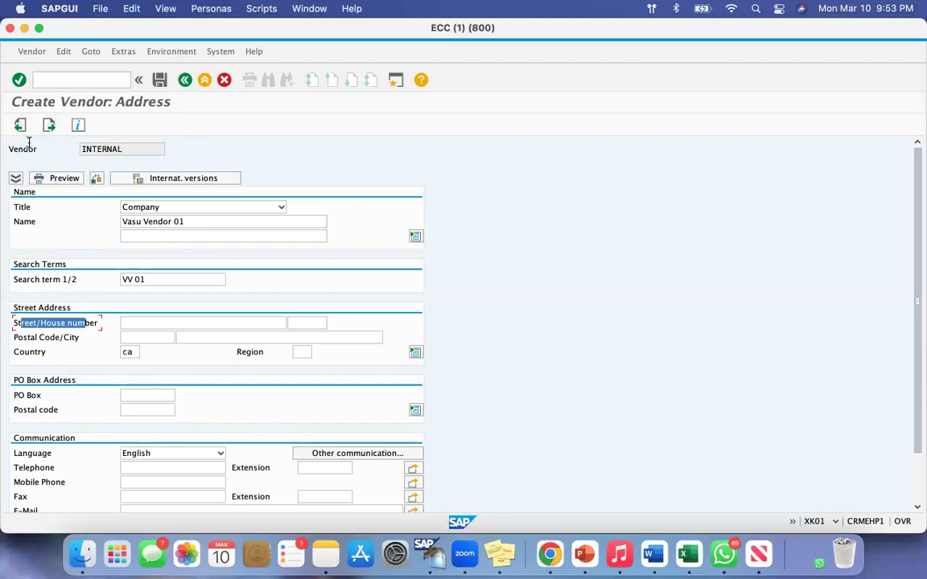
{"action": "left_click", "coordinate": [48, 124]}
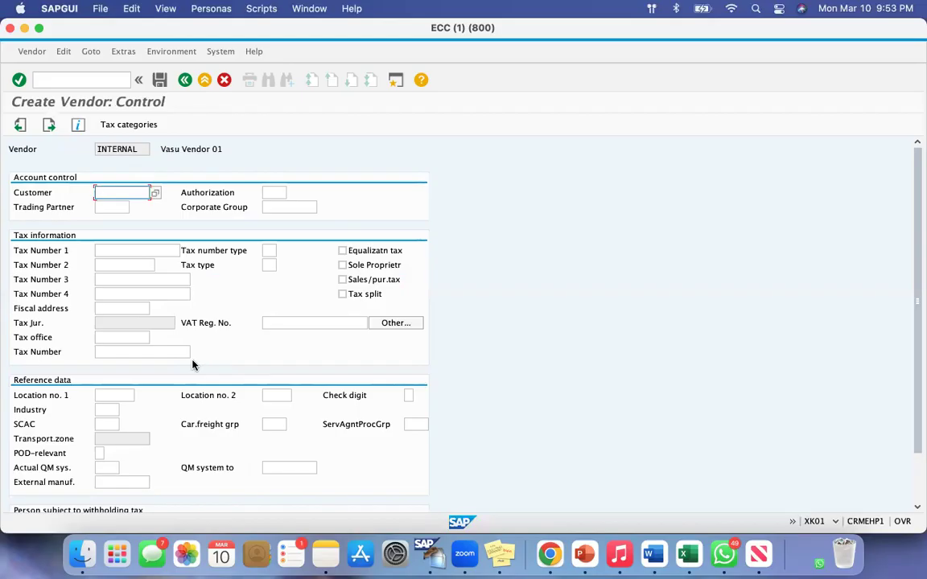
Look over the account control, tax information and reference data, leave them blank, and continue to the payment transactions screen
{"action": "key", "text": "super+shift+4"}
{"action": "left_click_drag", "start_coordinate": [6, 183], "coordinate": [363, 435]}
{"action": "left_click", "coordinate": [48, 125]}
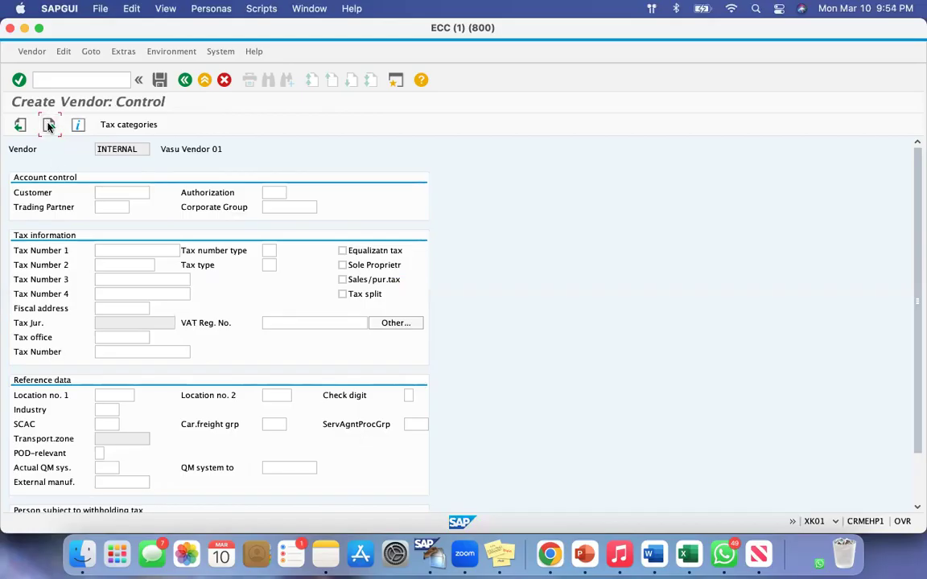
Review the Bank Key, Bank Account and Acct holder columns, leave them blank, and continue to the contact persons screen
{"action": "left_click_drag", "start_coordinate": [161, 144], "coordinate": [323, 155]}
{"action": "left_click", "coordinate": [65, 206]}
{"action": "left_click", "coordinate": [149, 206]}
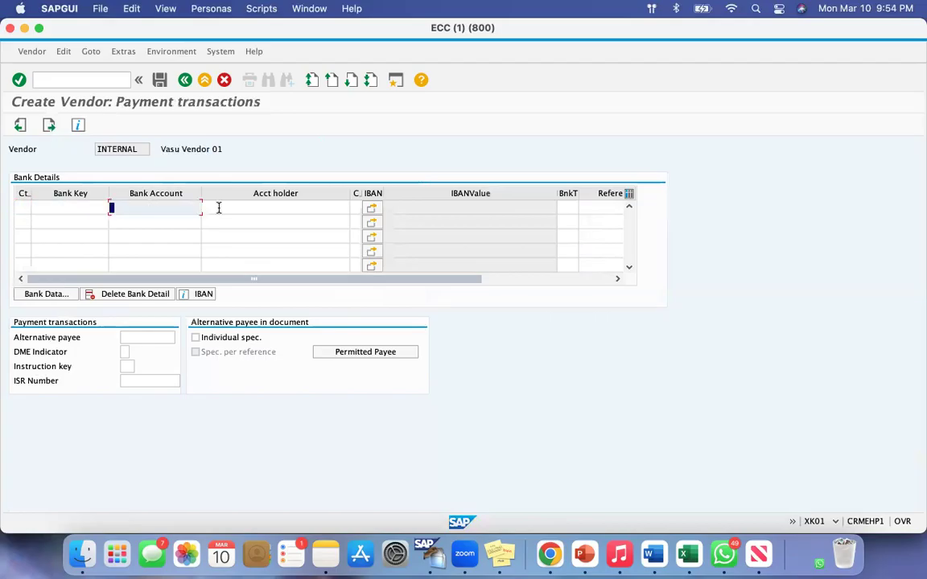
{"action": "left_click", "coordinate": [218, 207]}
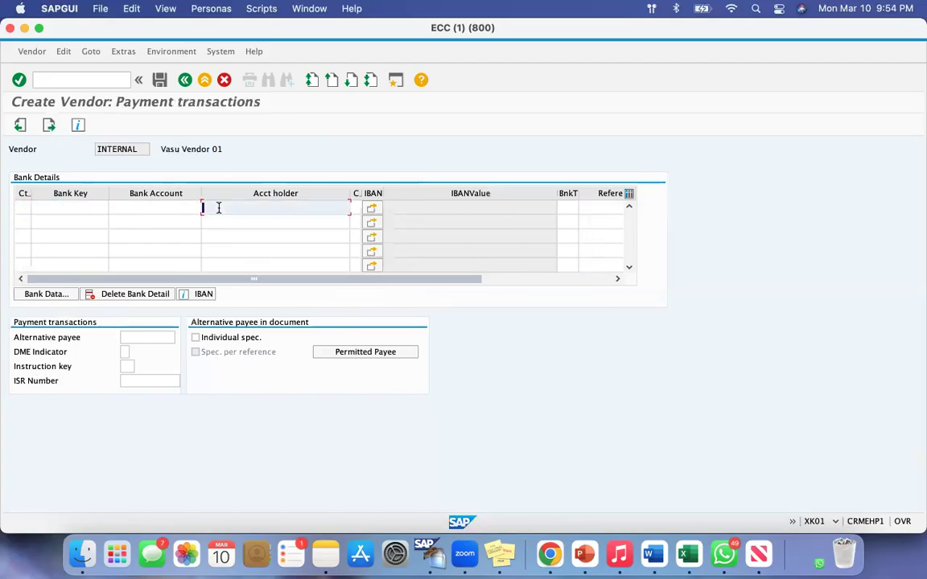
{"action": "left_click", "coordinate": [55, 207]}
{"action": "left_click", "coordinate": [146, 207]}
{"action": "left_click", "coordinate": [229, 210]}
{"action": "left_click", "coordinate": [48, 125]}
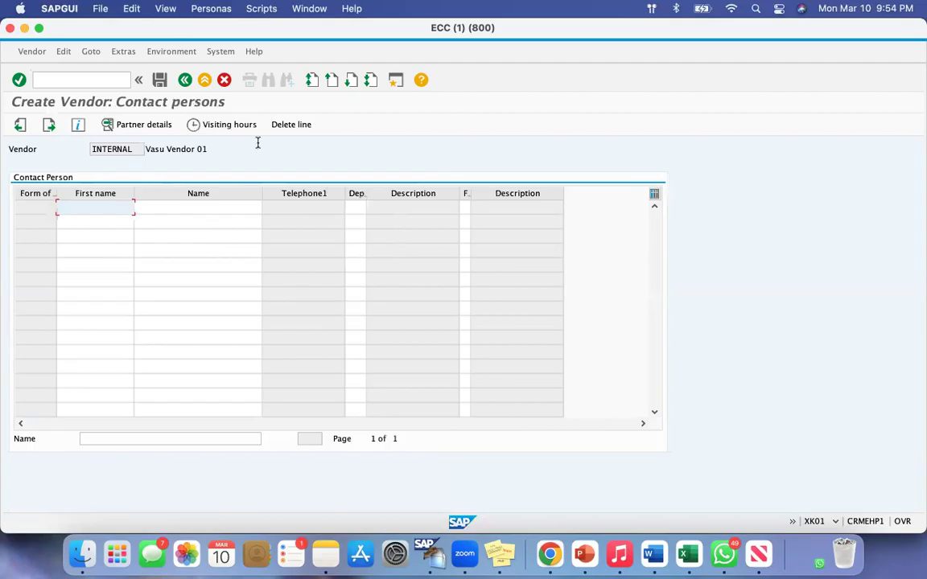
Add the first contact person with first name and name initial, assigned to department 0009 (Financial department)
{"action": "left_click", "coordinate": [166, 207]}
{"action": "left_click_drag", "start_coordinate": [147, 149], "coordinate": [221, 147]}
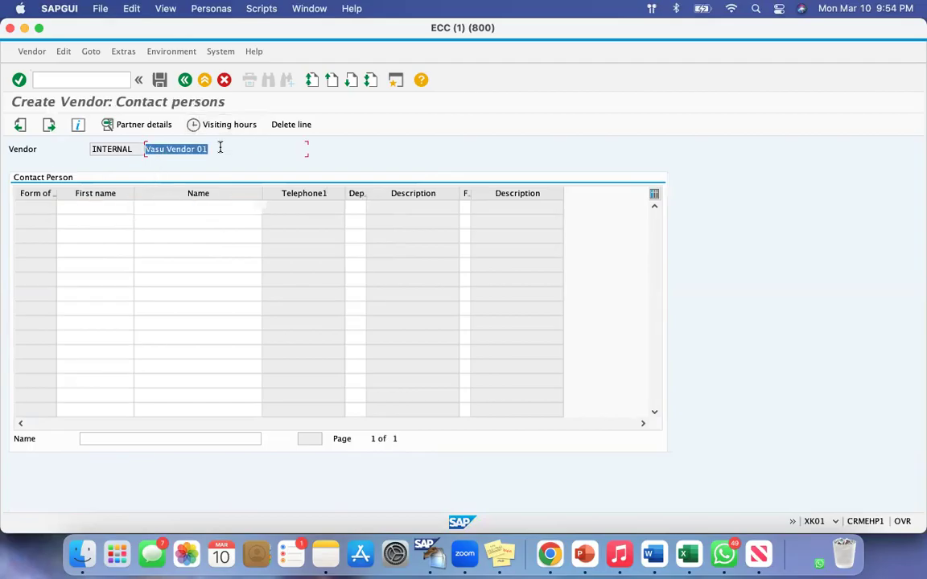
{"action": "left_click", "coordinate": [92, 210]}
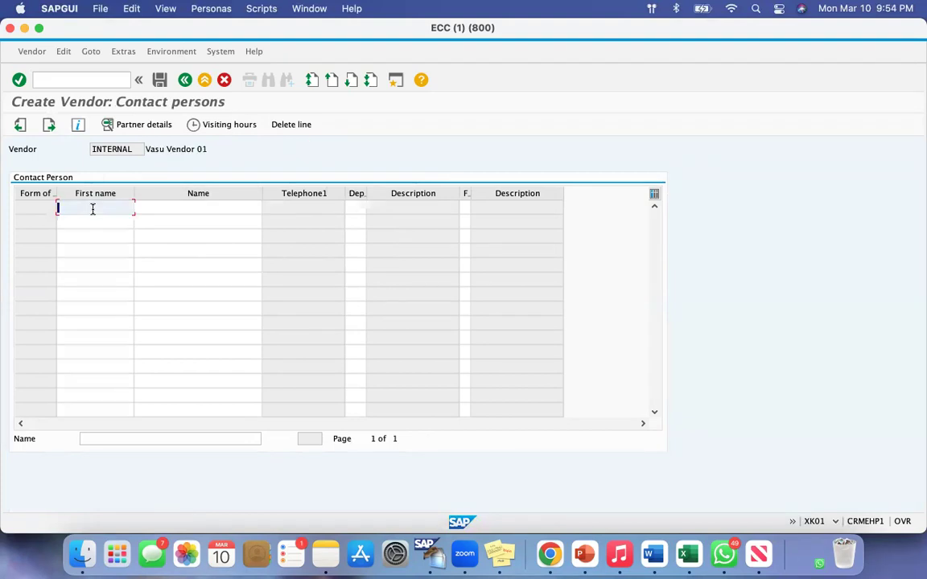
{"action": "type", "text": "Jon"}
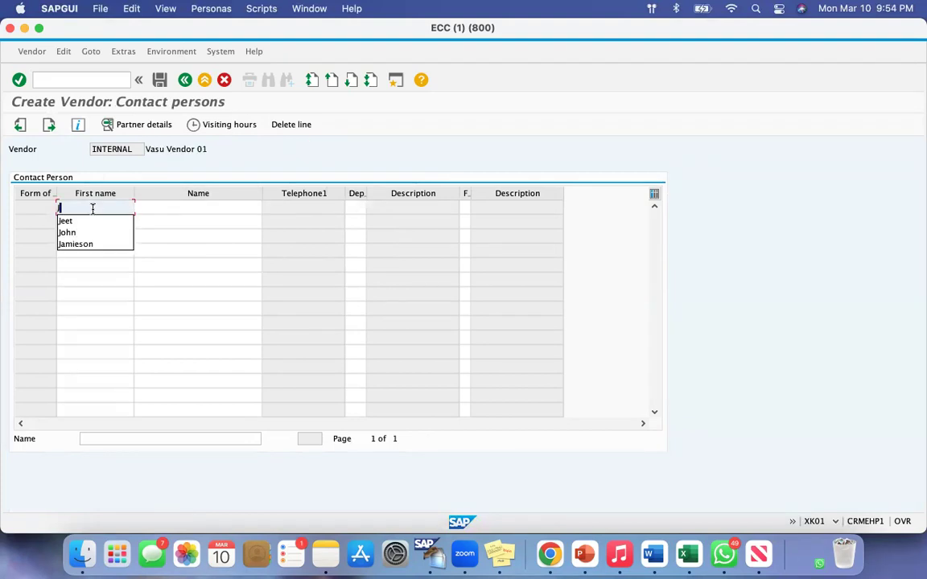
{"action": "key", "text": "BackSpace"}
{"action": "key", "text": "BackSpace"}
{"action": "key", "text": "BackSpace"}
{"action": "type", "text": "Jhony"}
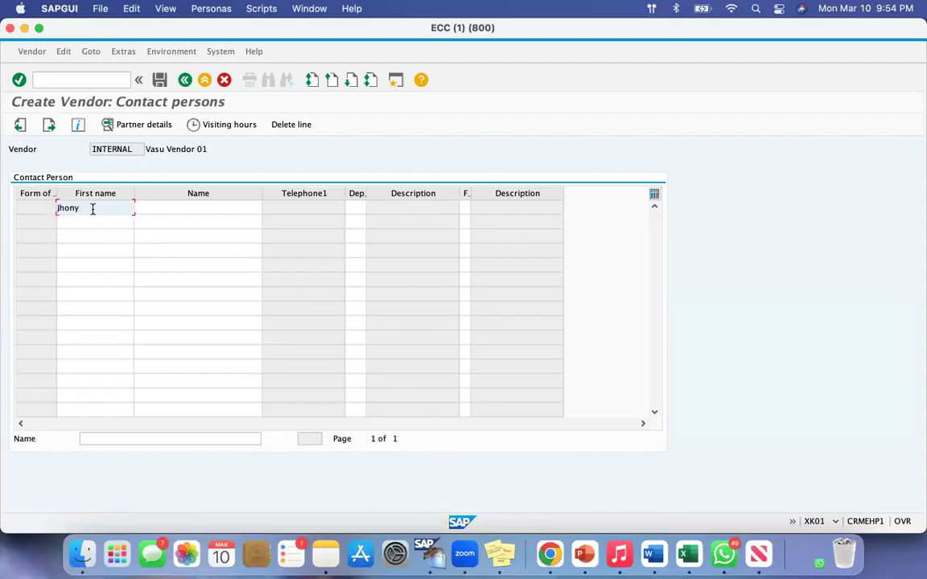
{"action": "left_click", "coordinate": [151, 206]}
{"action": "type", "text": "D"}
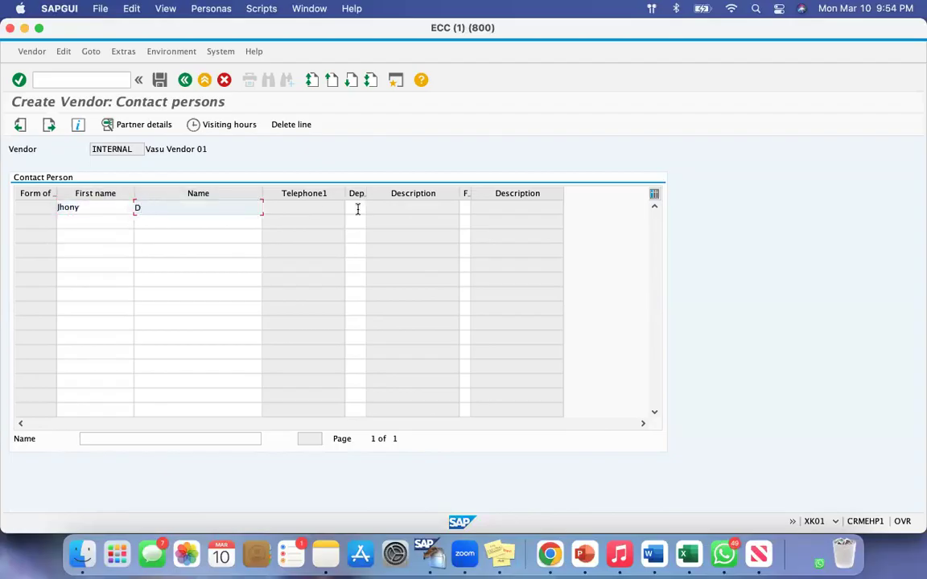
{"action": "left_click", "coordinate": [356, 210]}
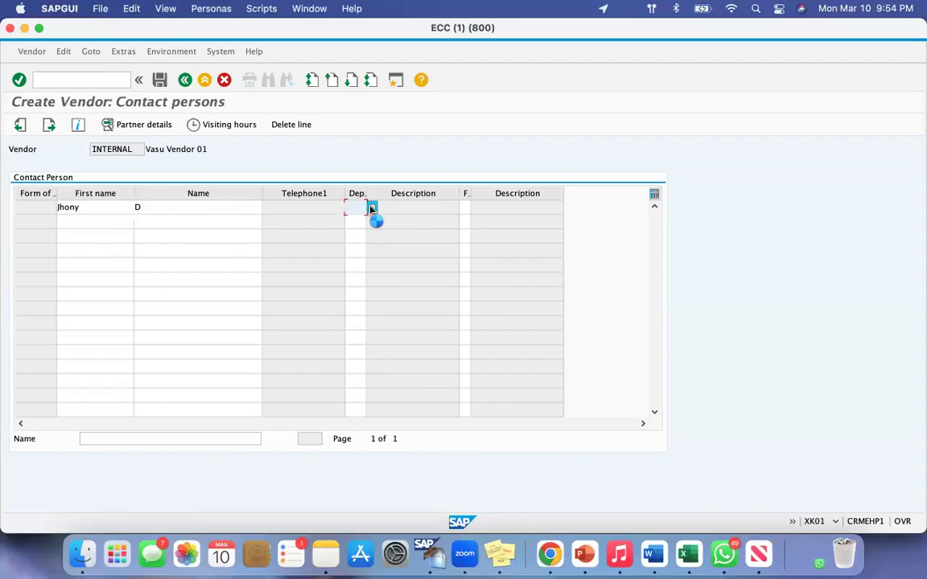
{"action": "left_click", "coordinate": [126, 212]}
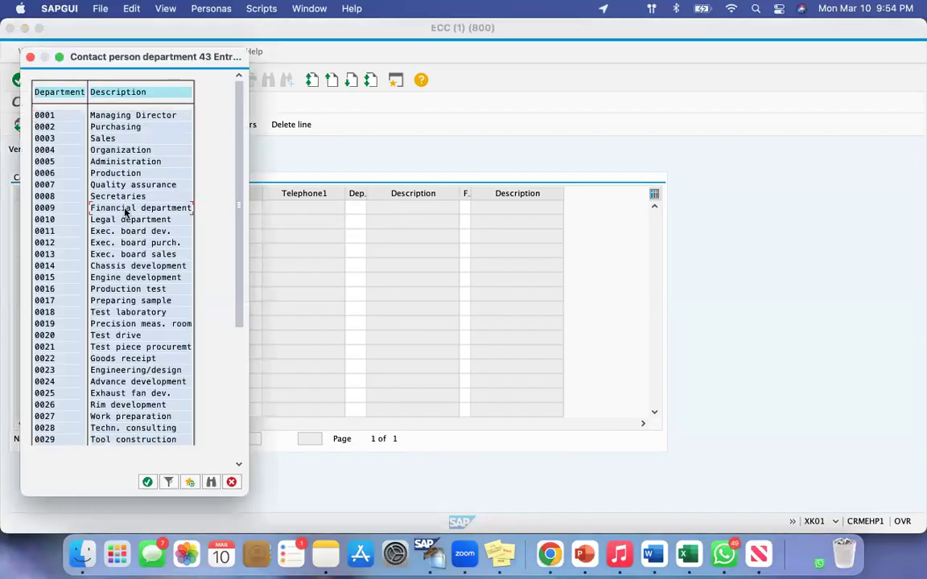
{"action": "double_click", "coordinate": [126, 211]}
Add a second contact person with first name and name initial, assigned to department 0002 (Purchasing)
{"action": "left_click", "coordinate": [73, 224]}
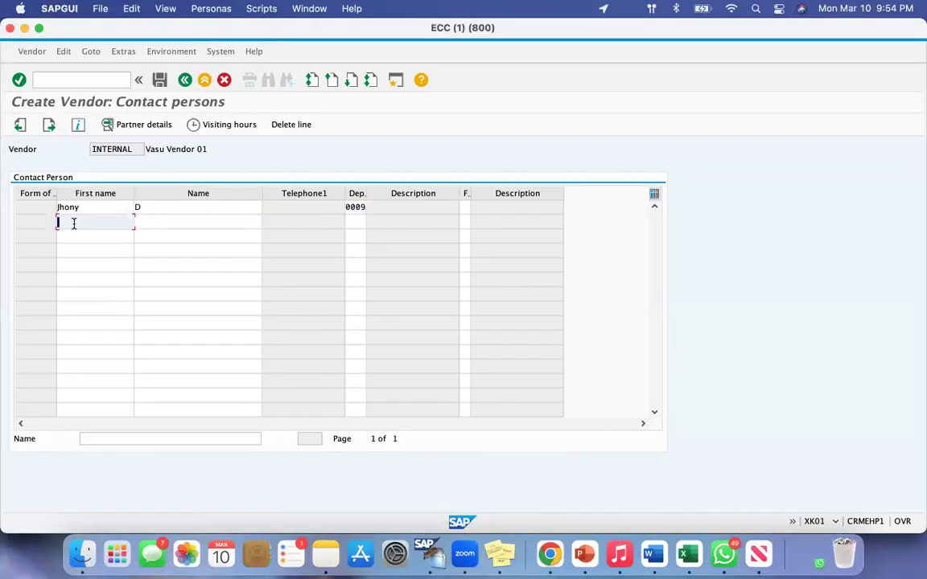
{"action": "type", "text": "Ct"}
{"action": "key", "text": "BackSpace"}
{"action": "type", "text": "atty"}
{"action": "left_click", "coordinate": [164, 222]}
{"action": "type", "text": "P"}
{"action": "left_click", "coordinate": [355, 222]}
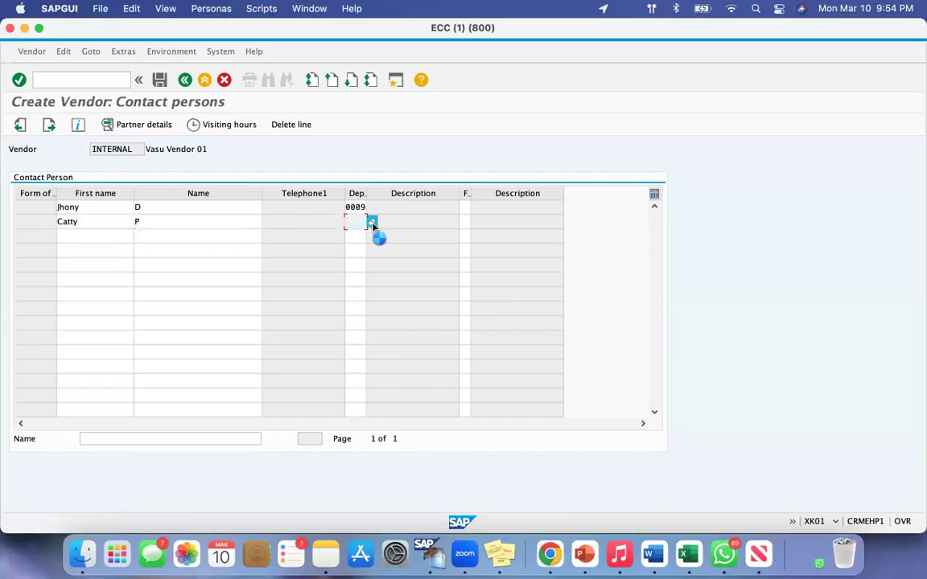
{"action": "left_click", "coordinate": [372, 222]}
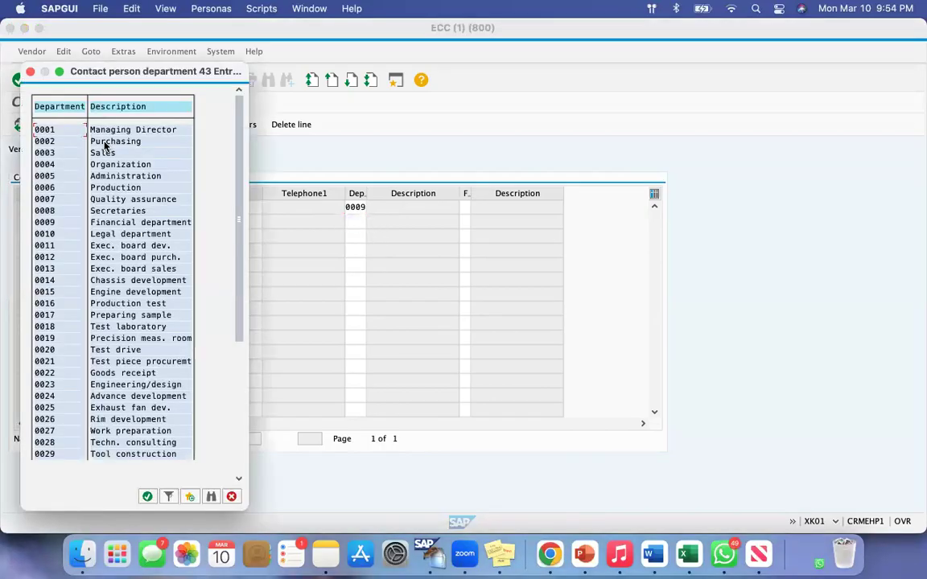
{"action": "double_click", "coordinate": [104, 143]}
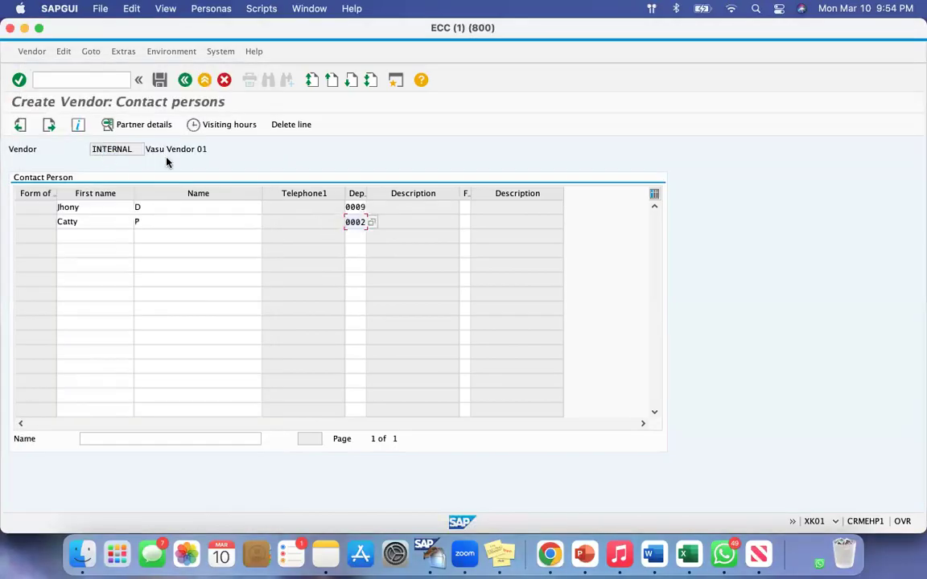
Review both contact person entries and continue to the vendor's accounting information screen
{"action": "left_click_drag", "start_coordinate": [146, 150], "coordinate": [189, 150]}
{"action": "left_click", "coordinate": [83, 207]}
{"action": "left_click", "coordinate": [149, 207]}
{"action": "left_click", "coordinate": [87, 222]}
{"action": "left_click", "coordinate": [139, 221]}
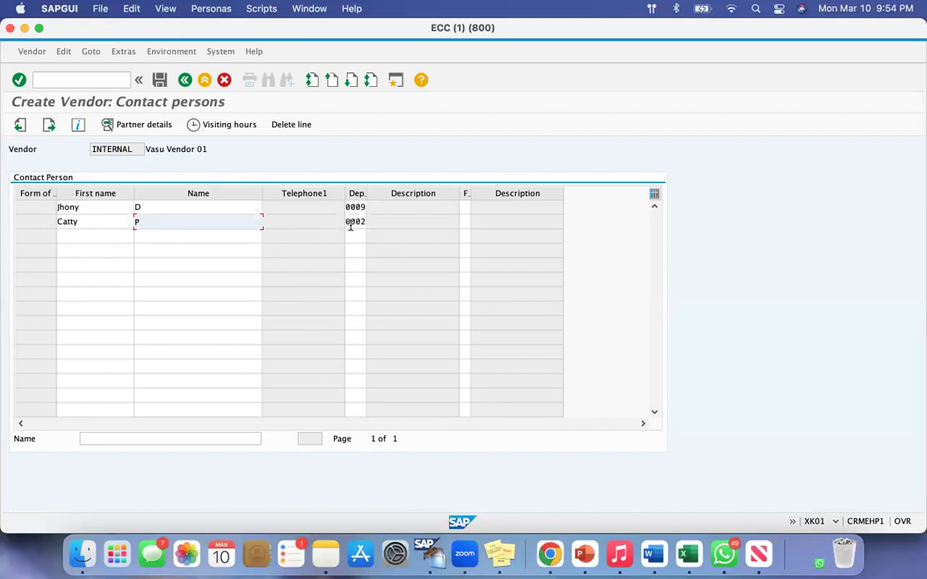
{"action": "left_click", "coordinate": [48, 127]}
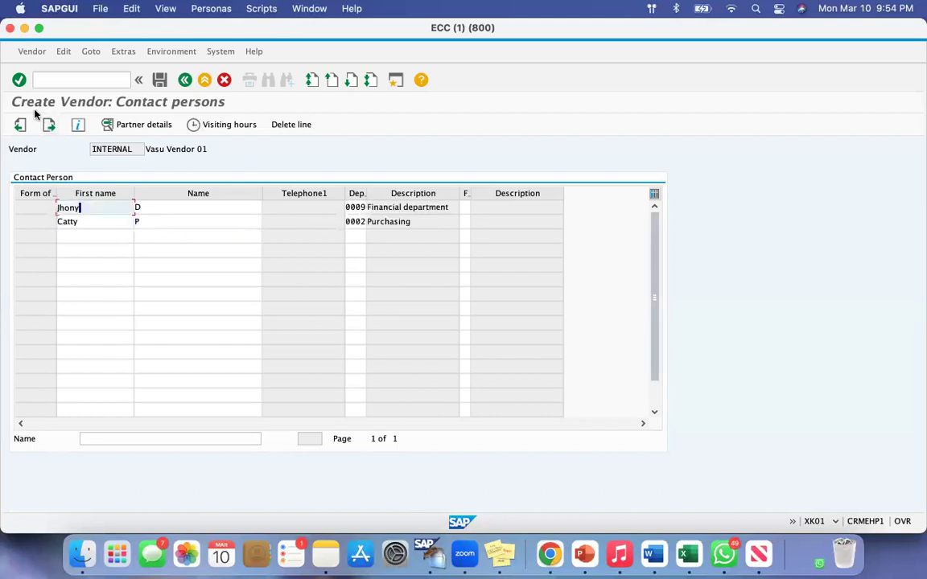
{"action": "left_click", "coordinate": [46, 127]}
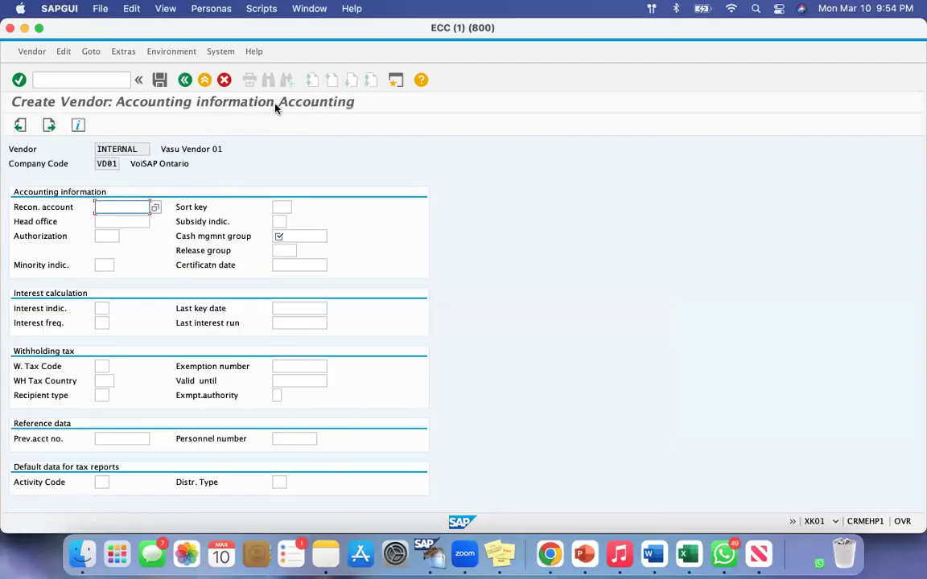
Set the vendor's reconciliation account to 160000 (Trade Payables - domestic) from the list of G/L accounts
{"action": "left_click", "coordinate": [98, 221]}
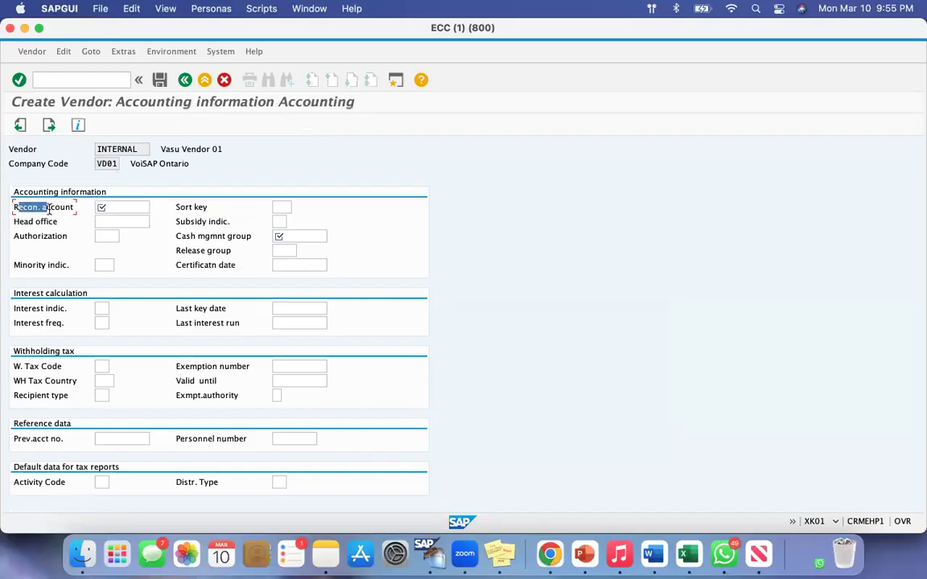
{"action": "left_click", "coordinate": [102, 209]}
{"action": "left_click", "coordinate": [155, 208]}
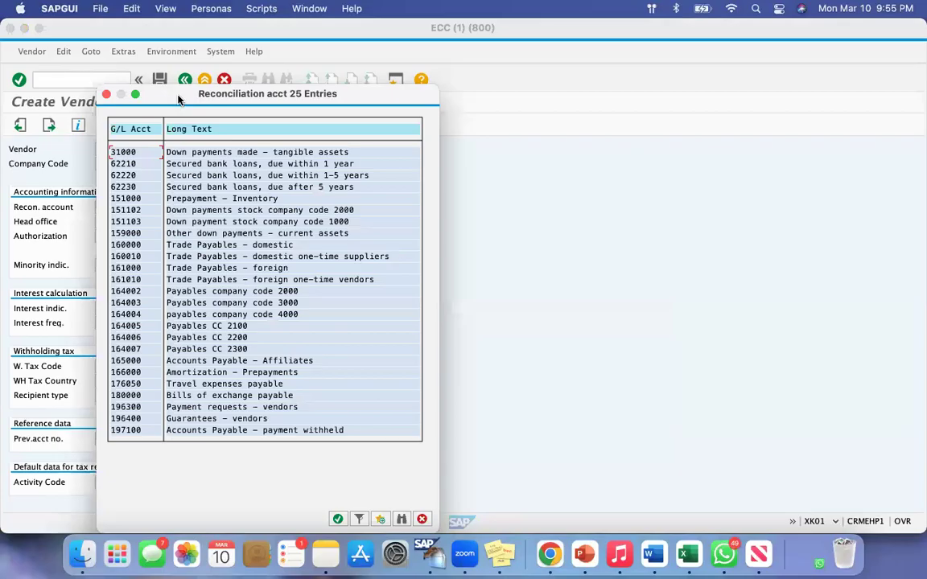
{"action": "left_click_drag", "start_coordinate": [180, 97], "coordinate": [273, 99]}
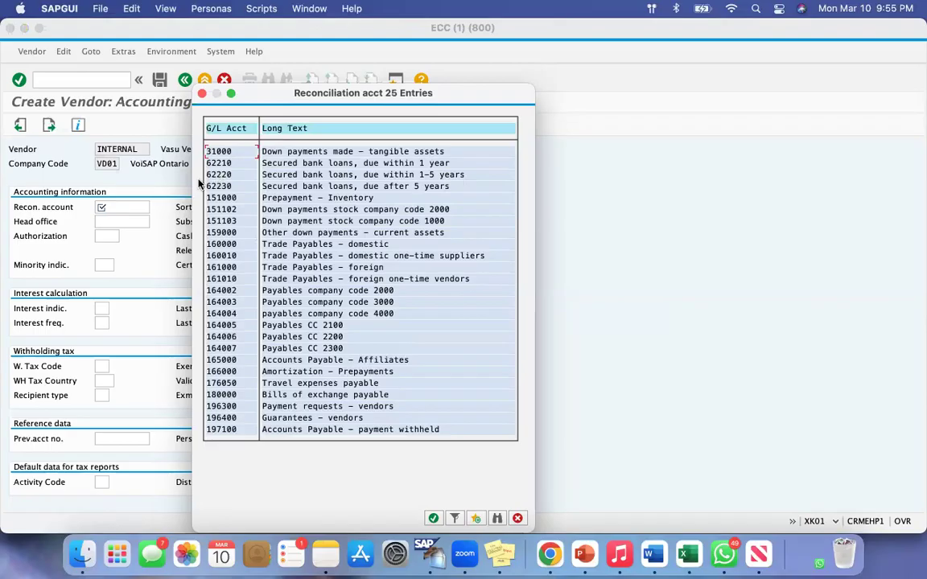
{"action": "left_click", "coordinate": [204, 246]}
{"action": "key", "text": "Return"}
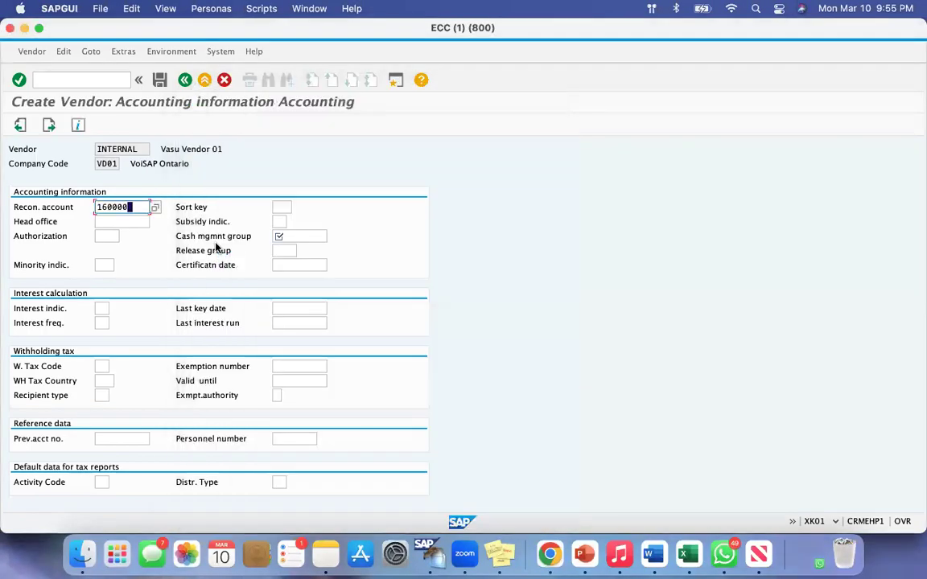
Review the list of available reconciliation accounts again and close it without choosing another entry
{"action": "left_click_drag", "start_coordinate": [134, 206], "coordinate": [86, 208]}
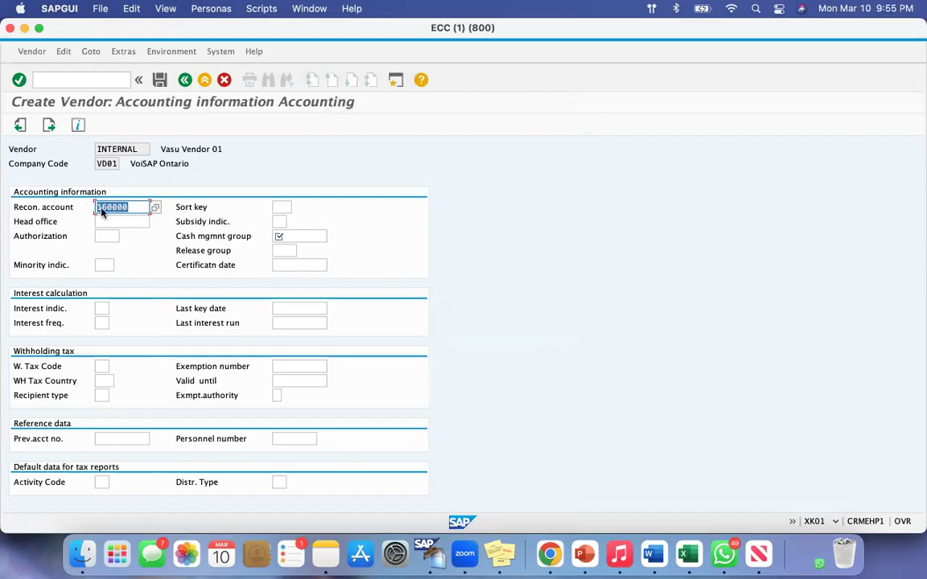
{"action": "left_click", "coordinate": [121, 207]}
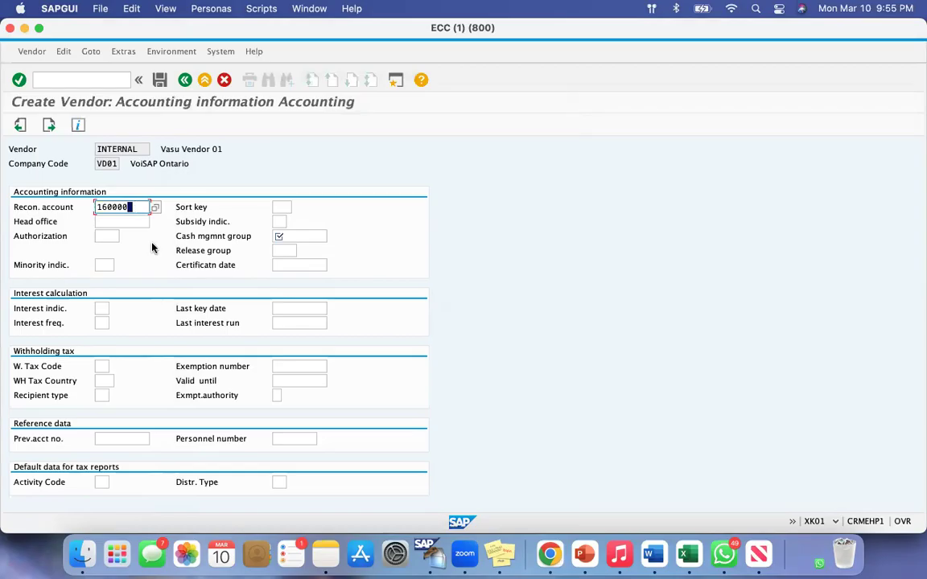
{"action": "left_click", "coordinate": [155, 207]}
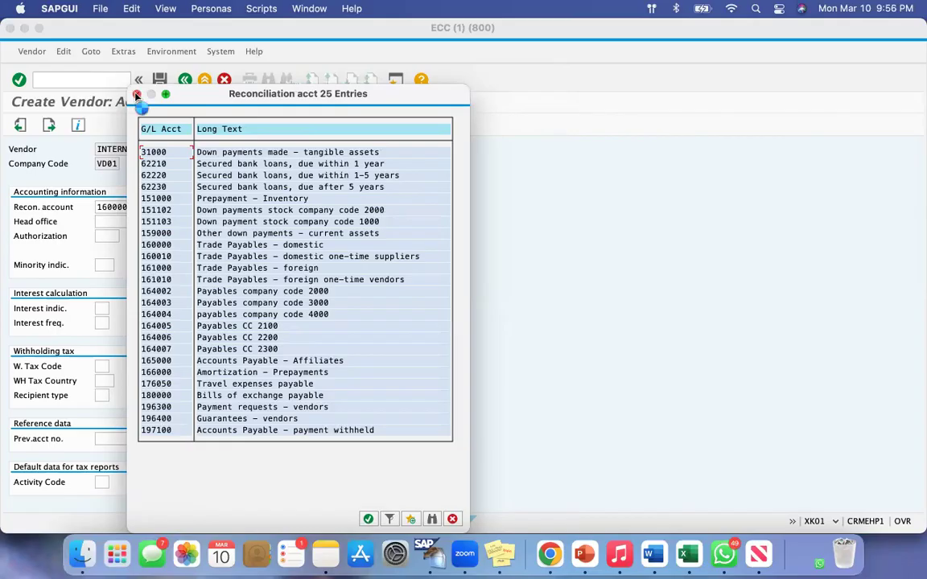
{"action": "left_click", "coordinate": [137, 95]}
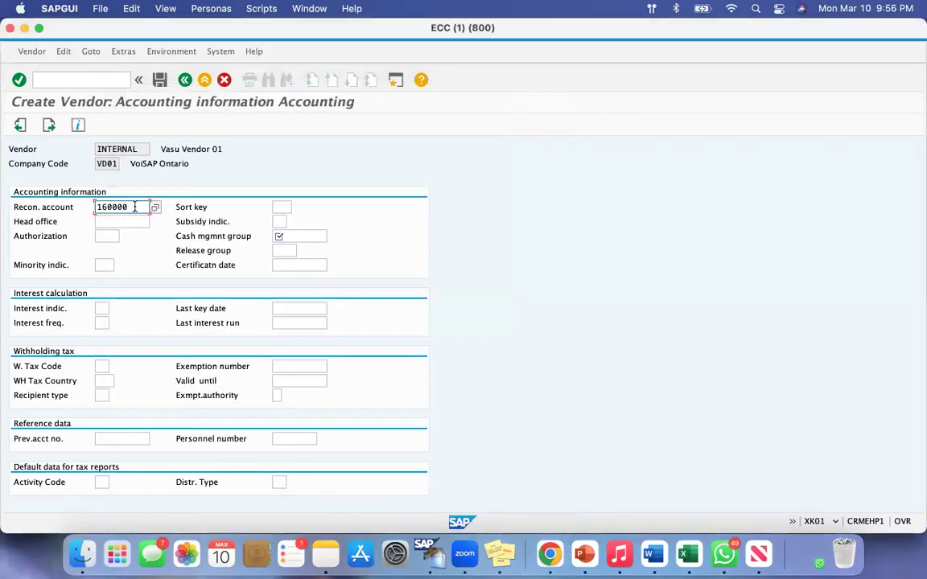
{"action": "left_click_drag", "start_coordinate": [131, 206], "coordinate": [70, 201]}
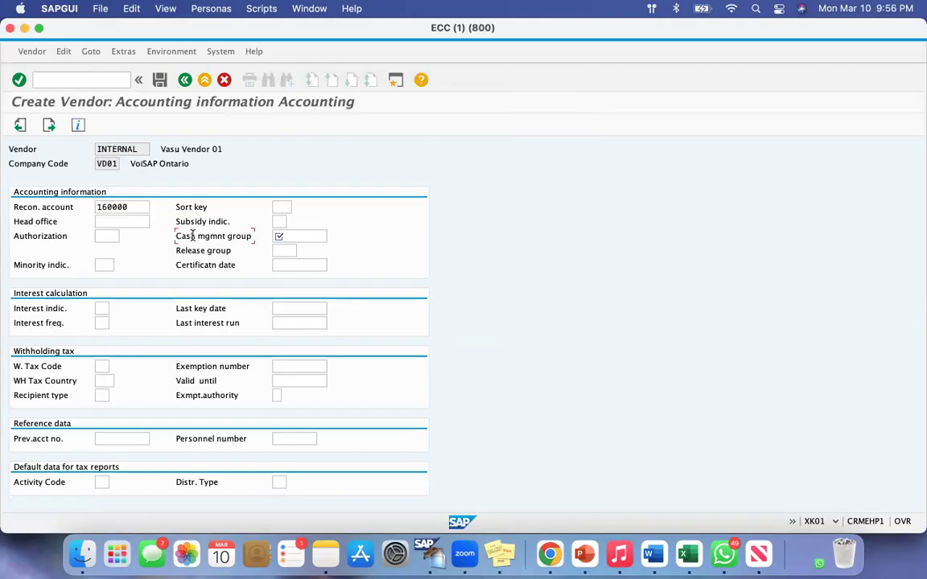
Set the cash management group to A1 (Domestic payments) and continue to the payment transactions screen
{"action": "left_click", "coordinate": [301, 235]}
{"action": "left_click", "coordinate": [333, 237]}
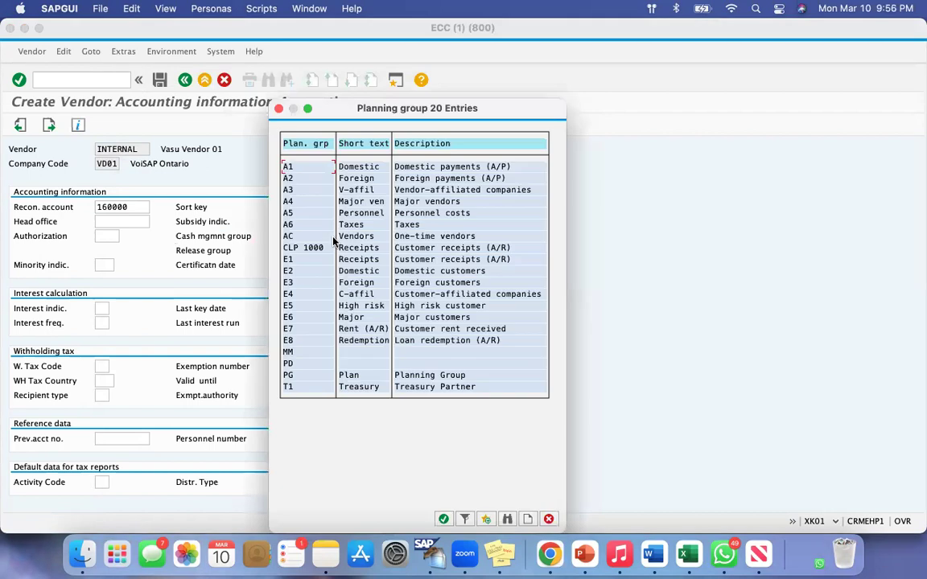
{"action": "double_click", "coordinate": [300, 167]}
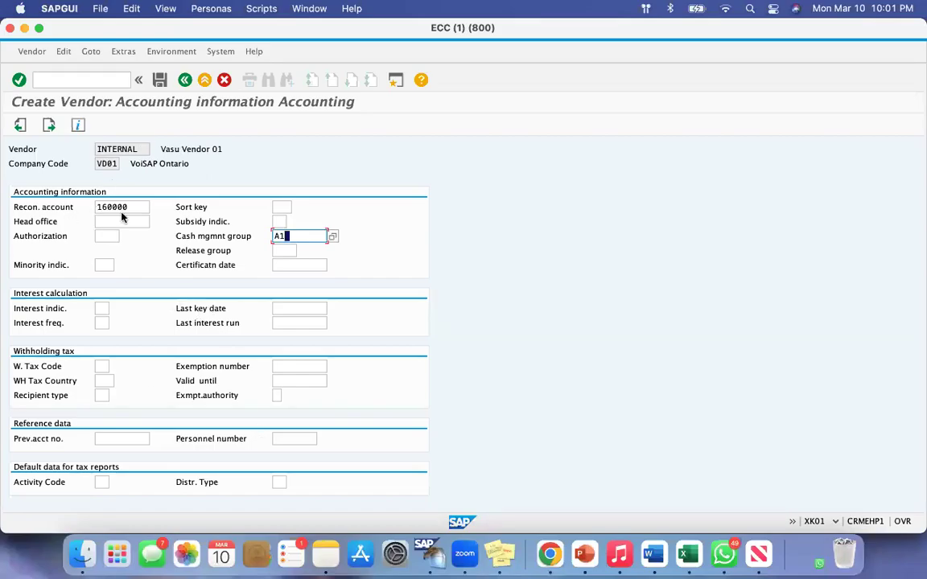
{"action": "left_click_drag", "start_coordinate": [130, 207], "coordinate": [50, 204]}
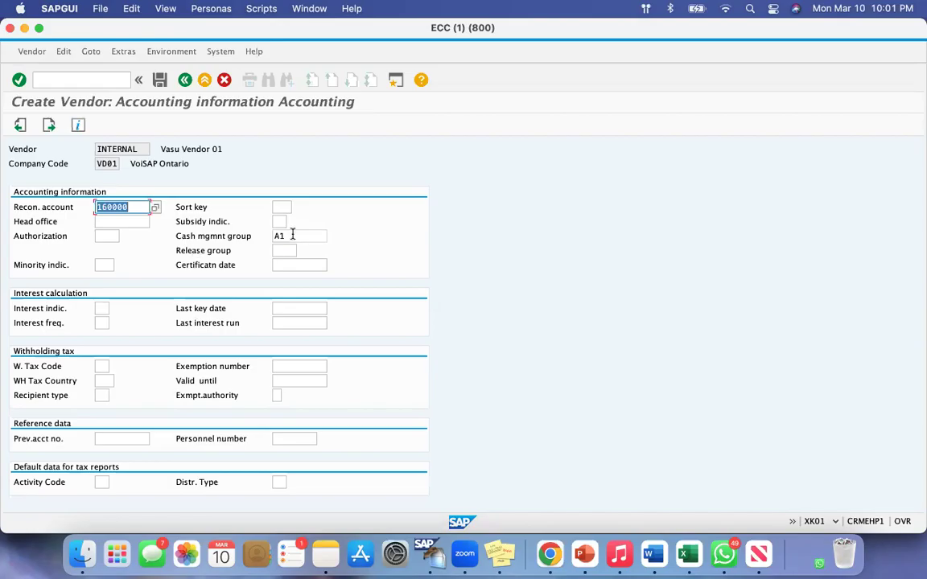
{"action": "left_click_drag", "start_coordinate": [291, 236], "coordinate": [250, 235]}
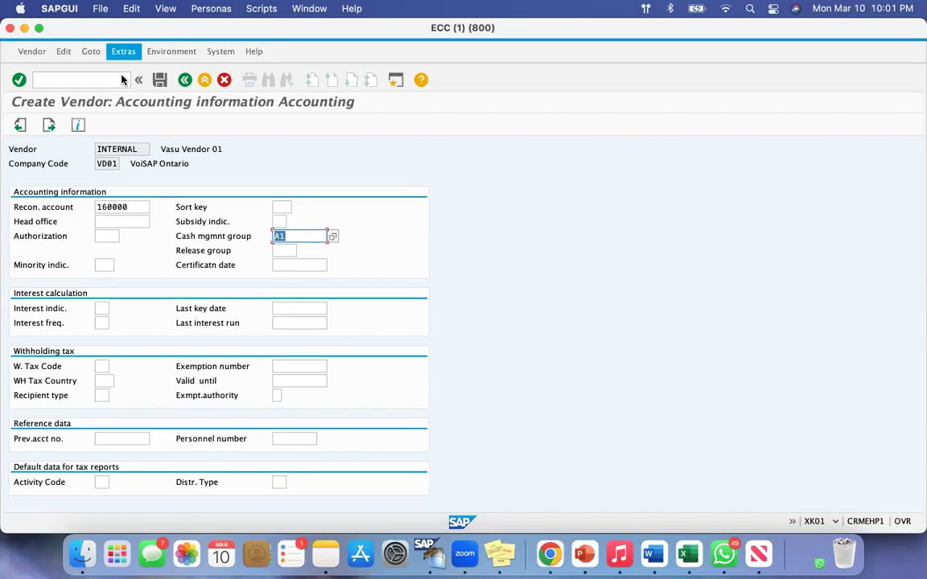
{"action": "left_click", "coordinate": [49, 126]}
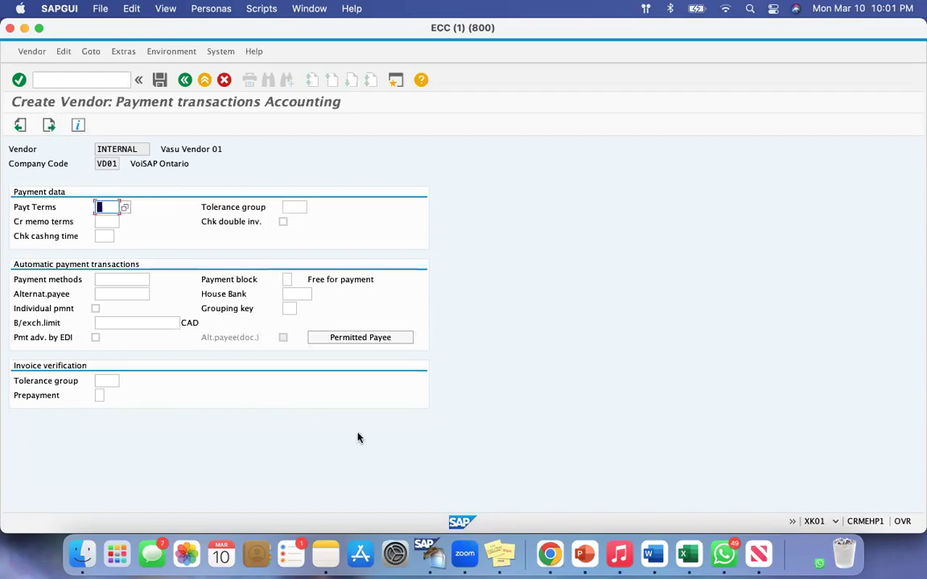
Review the payment methods, house bank and payment terms fields, leave them blank, and continue to the correspondence screen
{"action": "key", "text": "super+shift+4"}
{"action": "left_click_drag", "start_coordinate": [117, 87], "coordinate": [359, 130]}
{"action": "left_click", "coordinate": [32, 279]}
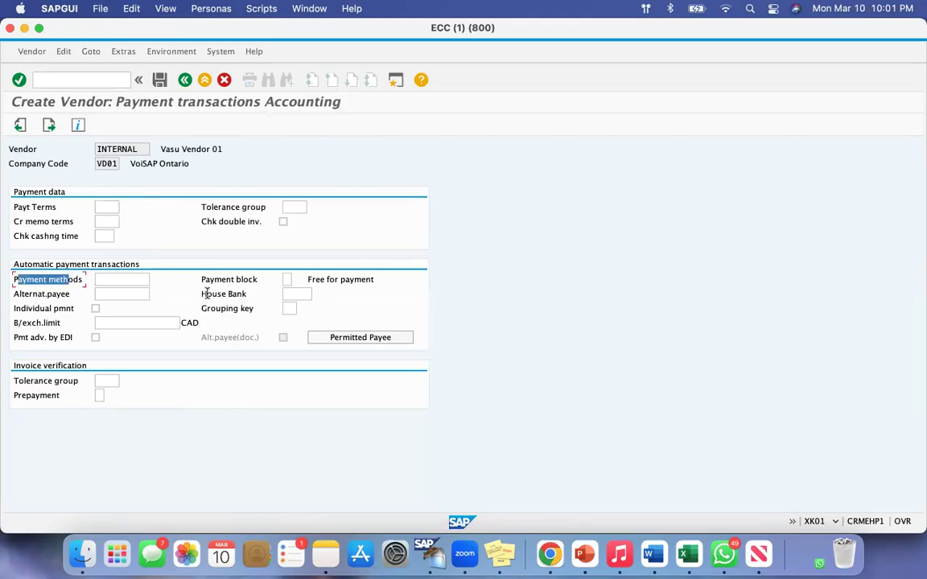
{"action": "left_click", "coordinate": [232, 295]}
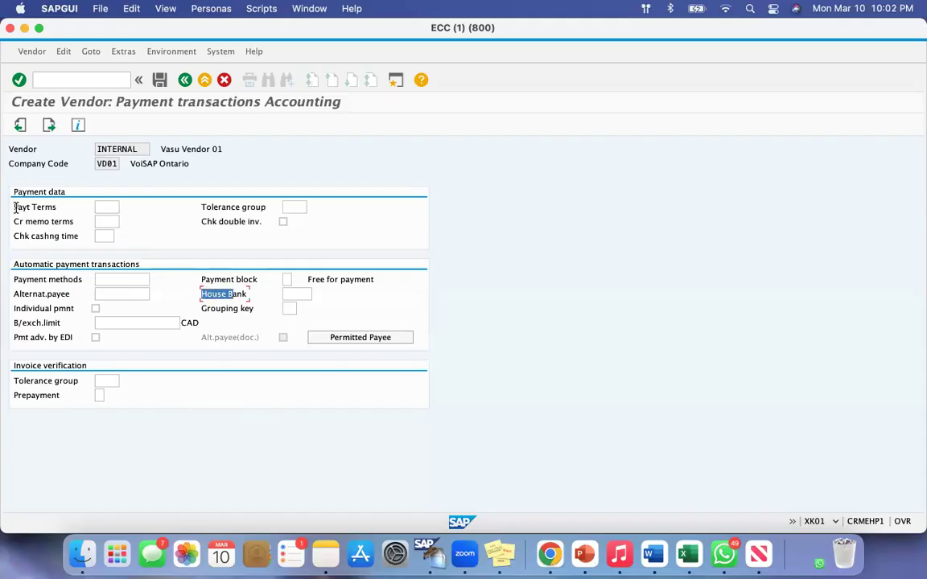
{"action": "left_click_drag", "start_coordinate": [18, 206], "coordinate": [53, 206]}
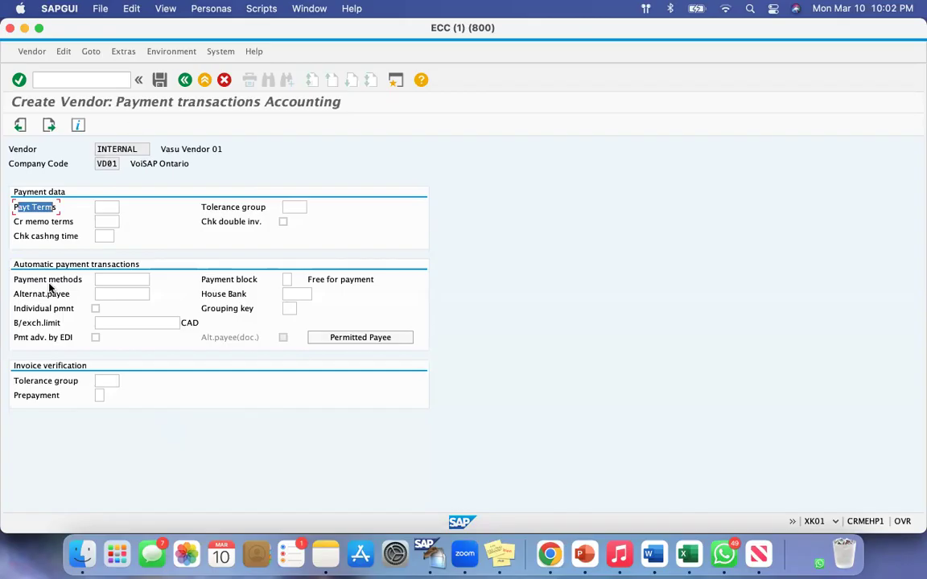
{"action": "left_click", "coordinate": [49, 126]}
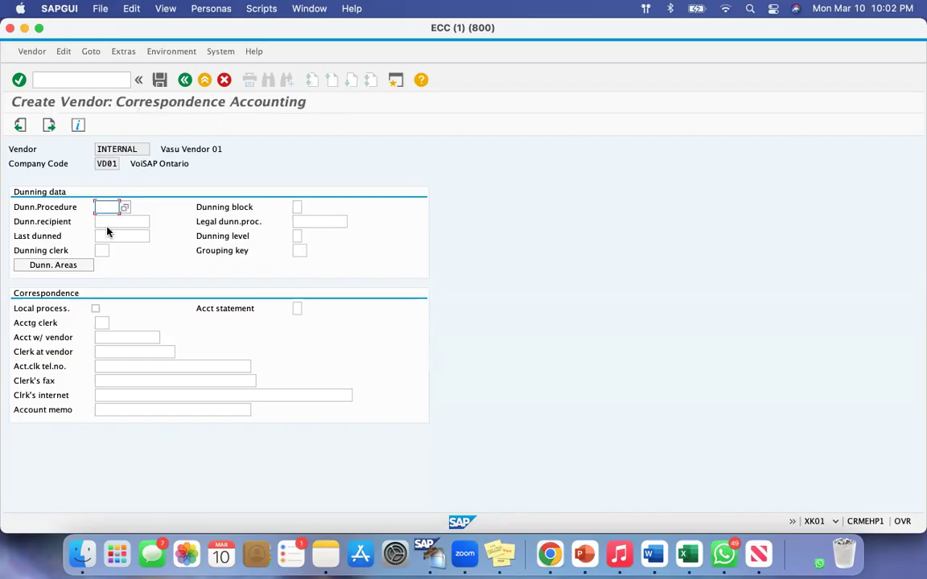
Review the dunning procedure field, leave it blank, and continue to the vendor's purchasing data screen
{"action": "left_click_drag", "start_coordinate": [38, 207], "coordinate": [72, 206]}
{"action": "left_click", "coordinate": [23, 207]}
{"action": "left_click_drag", "start_coordinate": [16, 206], "coordinate": [58, 206]}
{"action": "left_click", "coordinate": [55, 207]}
{"action": "left_click", "coordinate": [48, 125]}
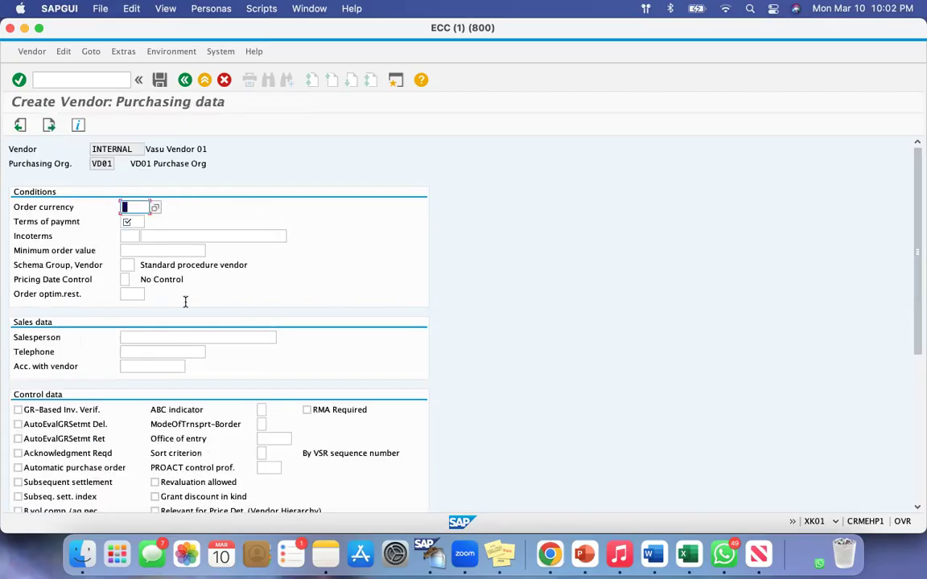
Review the mandatory purchasing conditions fields and set the order currency to cad
{"action": "key", "text": "super+shift+4"}
{"action": "left_click_drag", "start_coordinate": [88, 85], "coordinate": [254, 119]}
{"action": "left_click", "coordinate": [131, 294]}
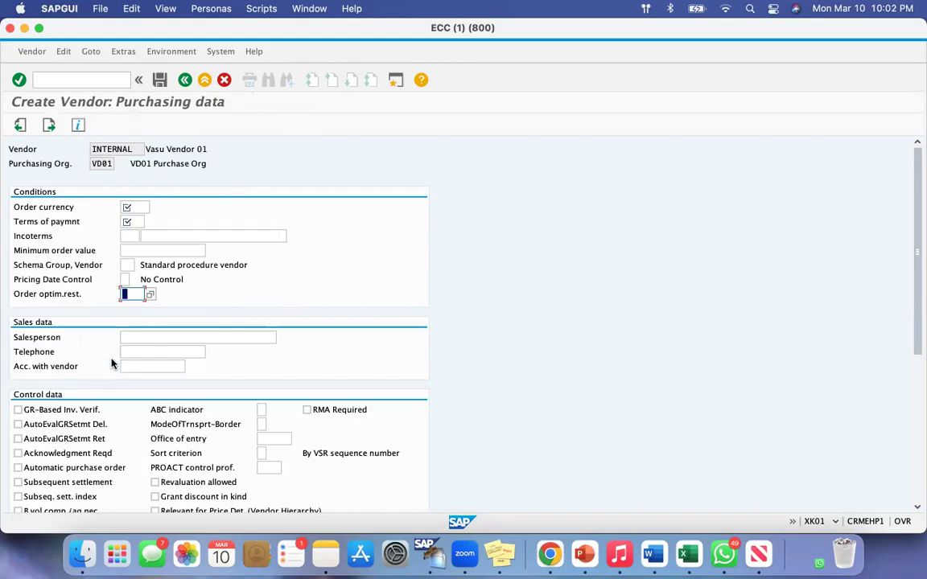
{"action": "left_click", "coordinate": [17, 207]}
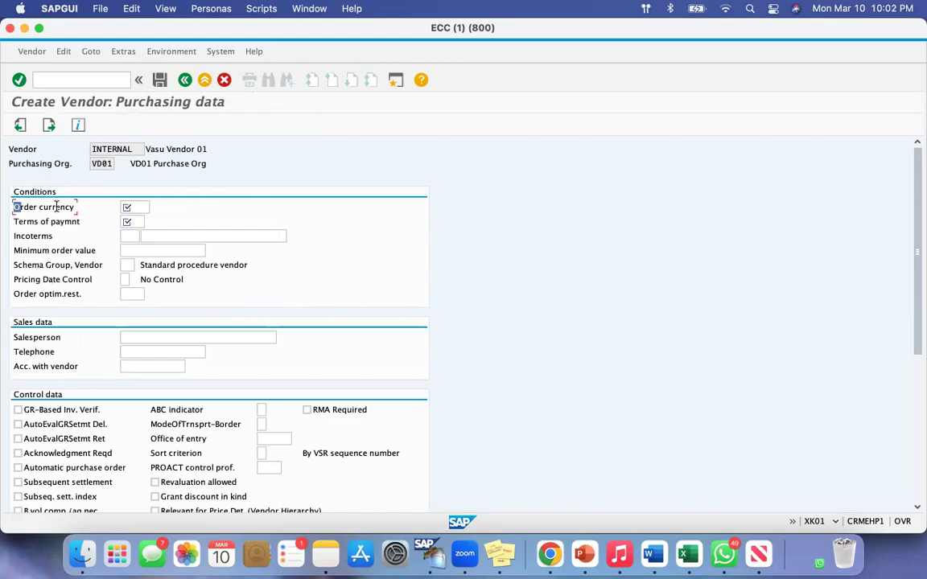
{"action": "left_click", "coordinate": [137, 207]}
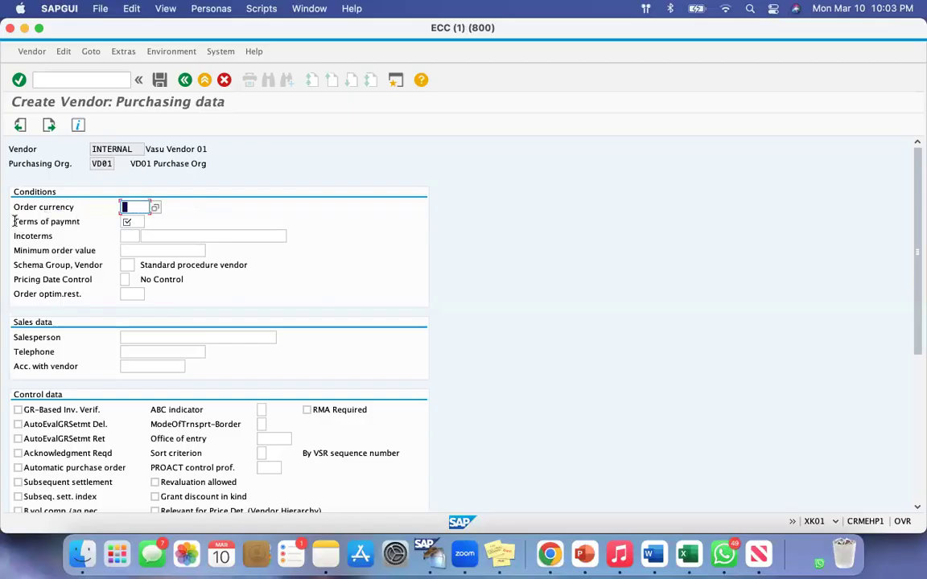
{"action": "left_click_drag", "start_coordinate": [15, 222], "coordinate": [72, 222]}
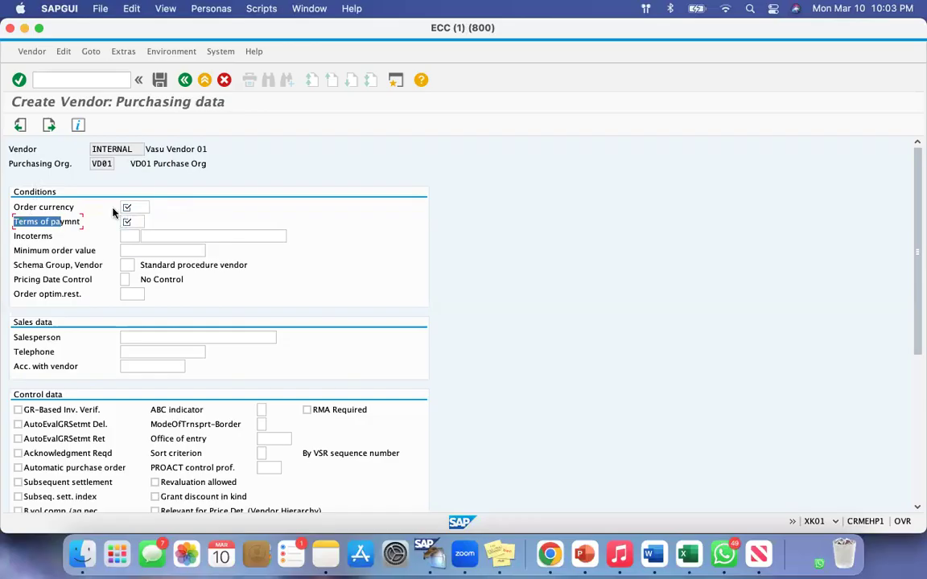
{"action": "left_click", "coordinate": [142, 210]}
{"action": "type", "text": "cad"}
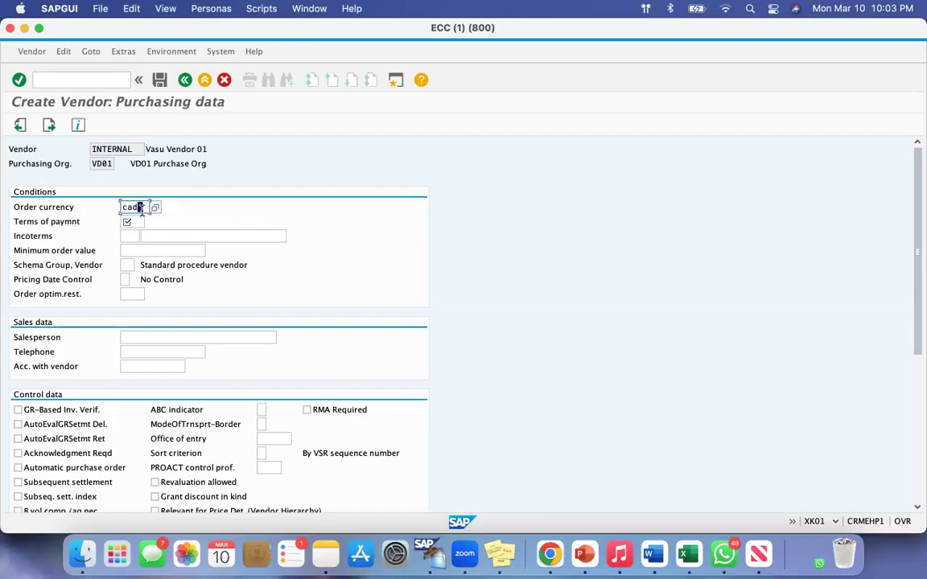
Set the purchasing terms of payment to 0001 (Payable immediately Due net)
{"action": "left_click_drag", "start_coordinate": [18, 222], "coordinate": [60, 222]}
{"action": "left_click", "coordinate": [132, 222]}
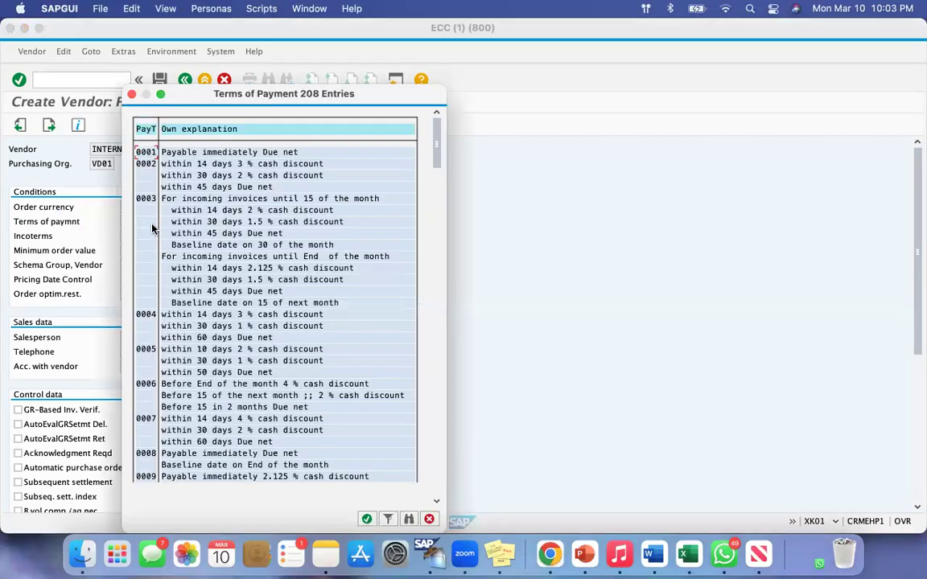
{"action": "left_click", "coordinate": [181, 152]}
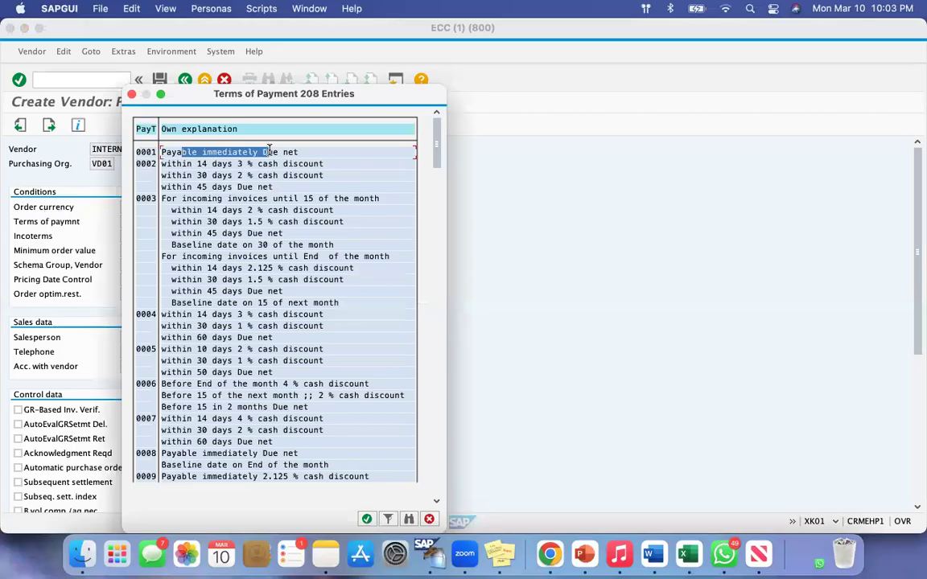
{"action": "double_click", "coordinate": [187, 152]}
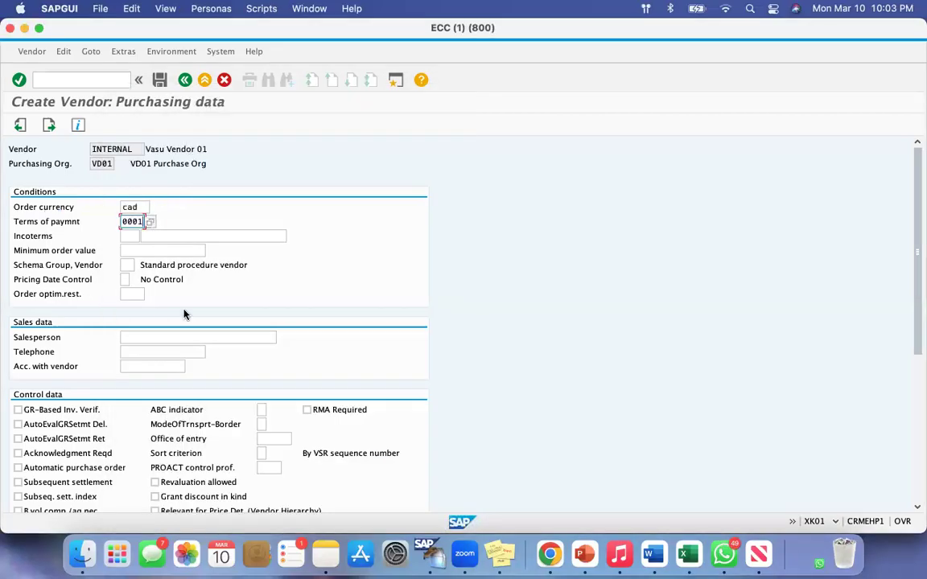
Review the remaining purchasing data, including control data and material defaults, and continue to the partner functions screen
{"action": "scroll", "coordinate": [184, 314], "scroll_direction": "down", "scroll_amount": 5}
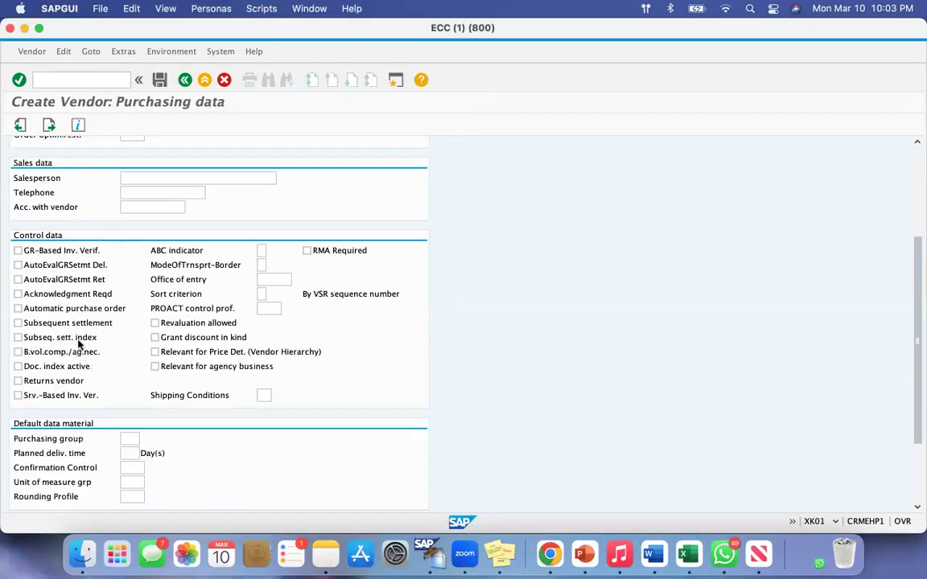
{"action": "scroll", "coordinate": [96, 344], "scroll_direction": "up", "scroll_amount": 5}
{"action": "mouse_move", "coordinate": [21, 209]}
{"action": "left_mouse_down"}
{"action": "mouse_move", "coordinate": [65, 208]}
{"action": "mouse_move", "coordinate": [63, 222]}
{"action": "mouse_move", "coordinate": [23, 222]}
{"action": "left_mouse_up"}
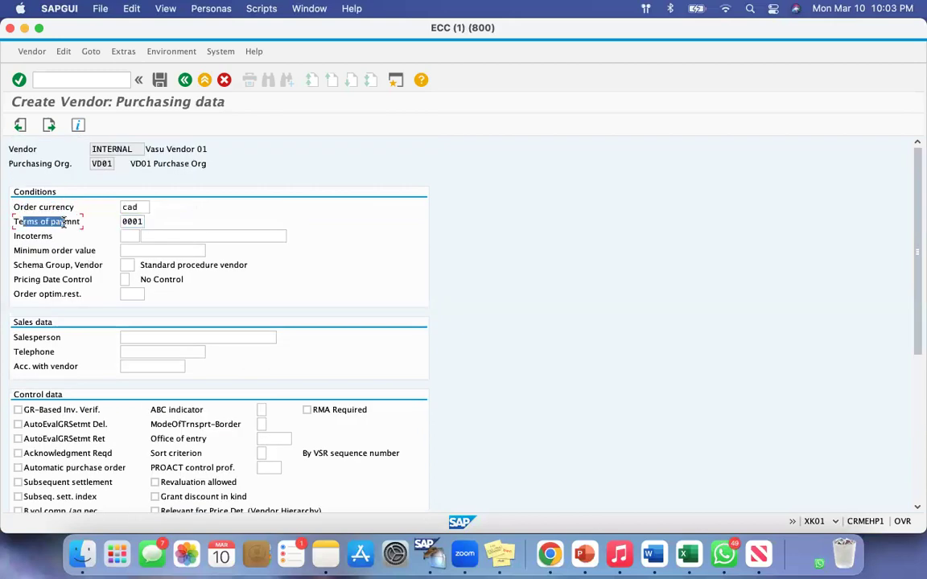
{"action": "left_click", "coordinate": [49, 124]}
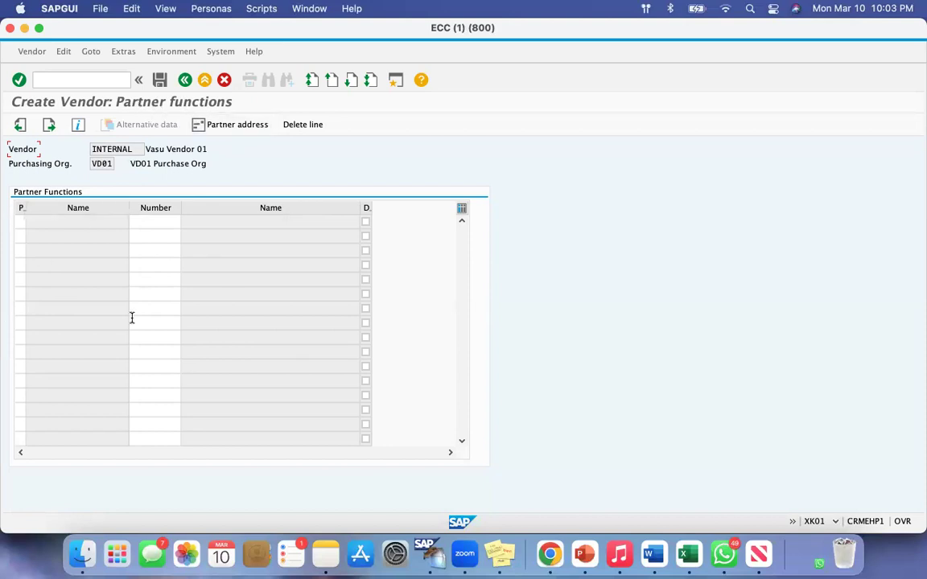
Leave the partner functions empty and try to save the new vendor from the last data screen
{"action": "left_click", "coordinate": [142, 223]}
{"action": "key", "text": "shift+Tab"}
{"action": "left_click", "coordinate": [48, 127]}
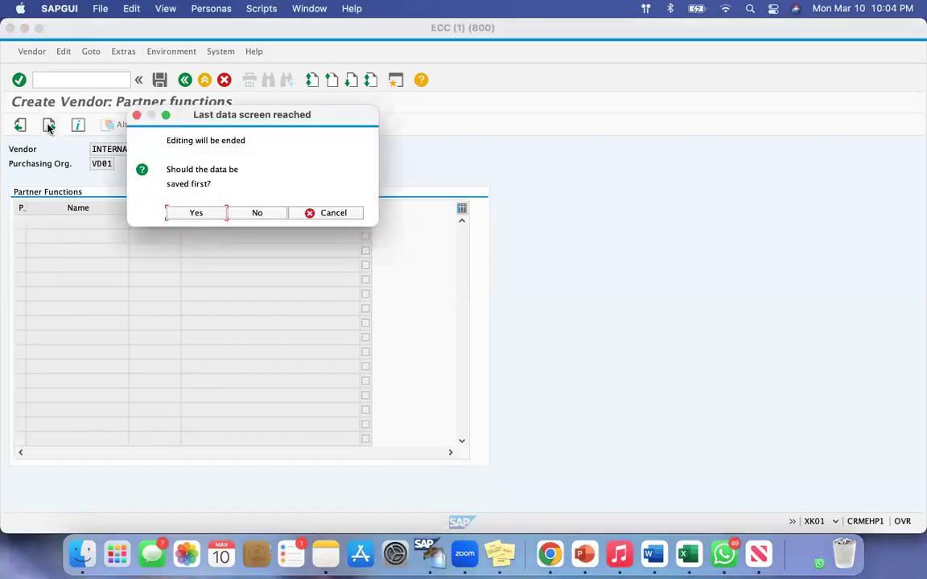
{"action": "left_click_drag", "start_coordinate": [172, 169], "coordinate": [202, 183]}
{"action": "left_click", "coordinate": [198, 213]}
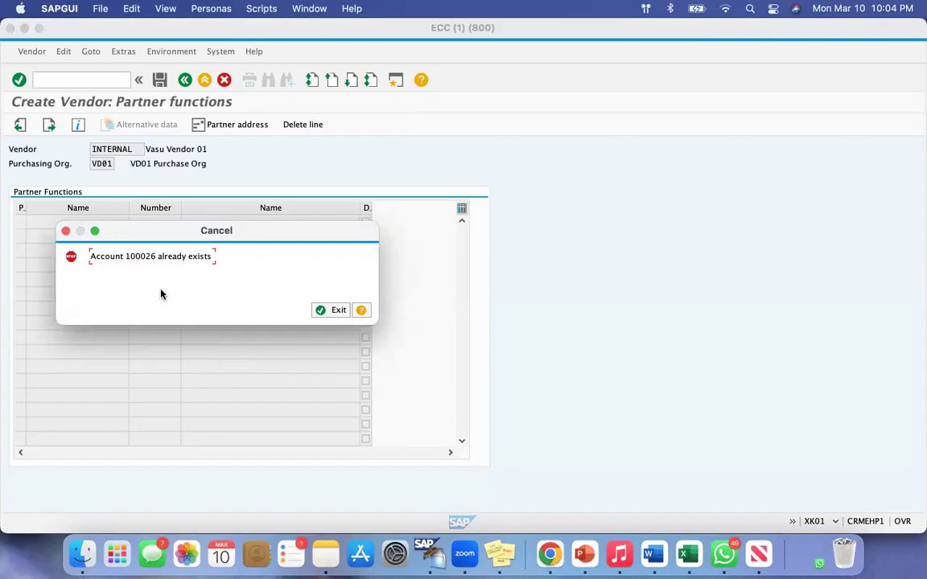
Read the cancellation message about the account number and exit vendor creation
{"action": "left_click_drag", "start_coordinate": [91, 256], "coordinate": [187, 256]}
{"action": "left_click", "coordinate": [204, 256]}
{"action": "left_click_drag", "start_coordinate": [94, 256], "coordinate": [201, 253]}
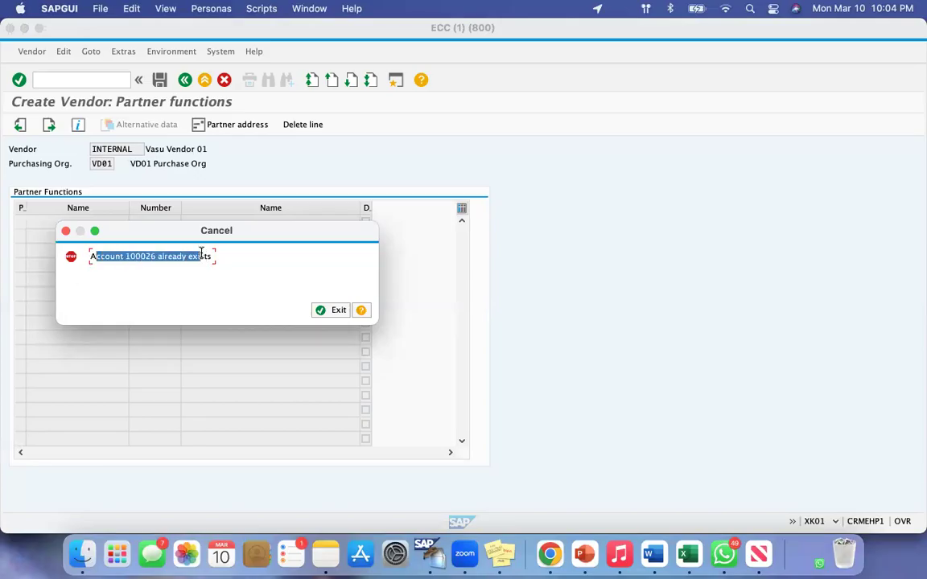
{"action": "left_click", "coordinate": [201, 253]}
{"action": "left_click", "coordinate": [318, 310]}
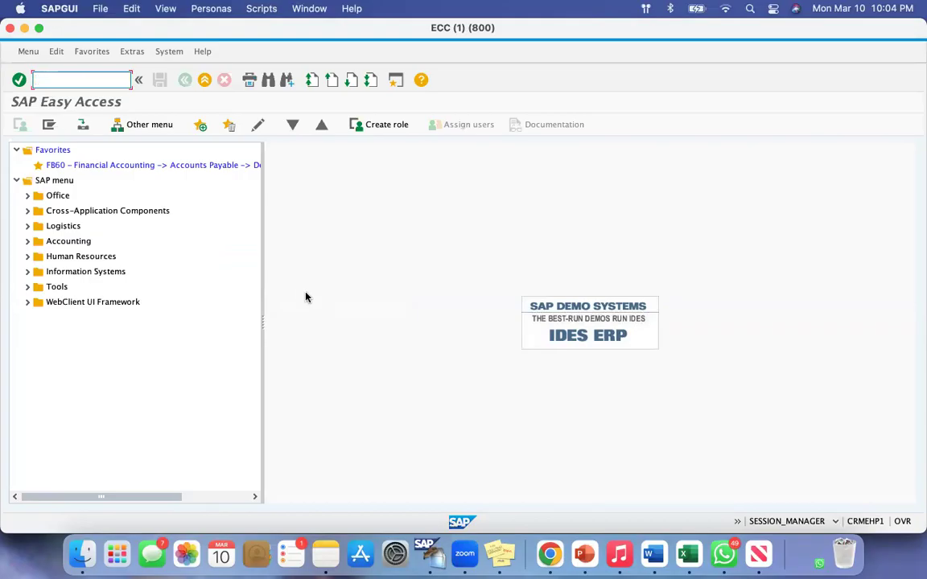
Open the SAP Reference IMG through SPRO and expand Accounts Receivable and Accounts Payable down to Preparations for Creating Vendor Master Data
{"action": "type", "text": "spro"}
{"action": "key", "text": "Return"}
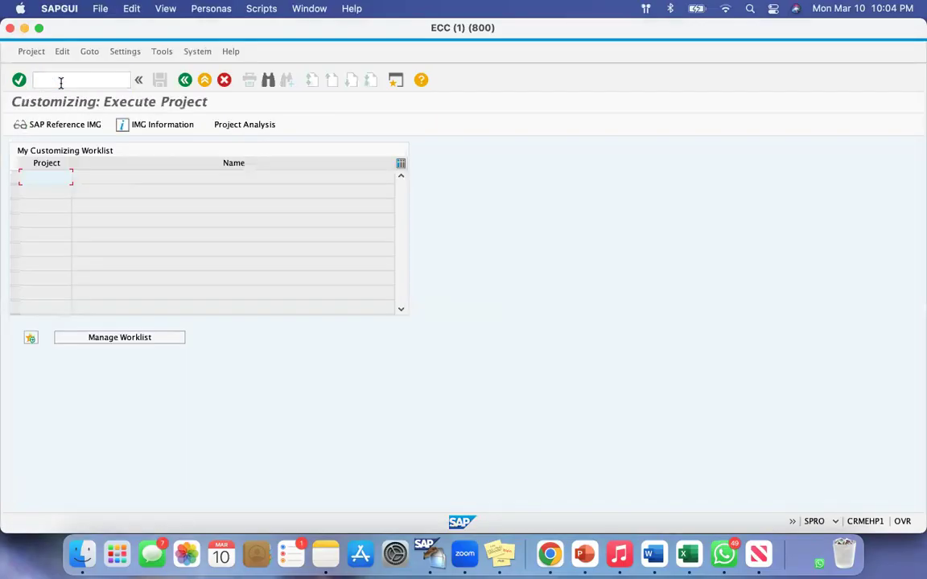
{"action": "left_click", "coordinate": [54, 124]}
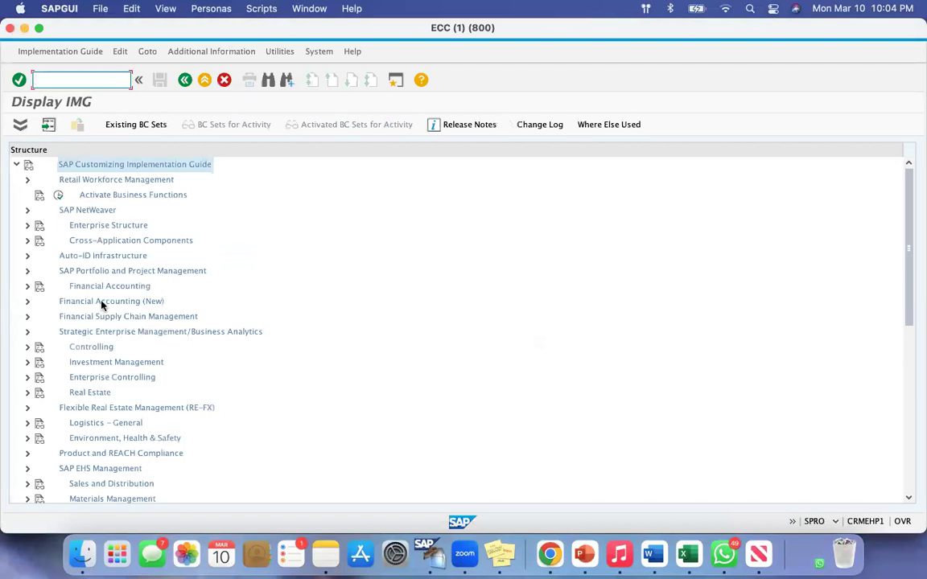
{"action": "left_click", "coordinate": [27, 301]}
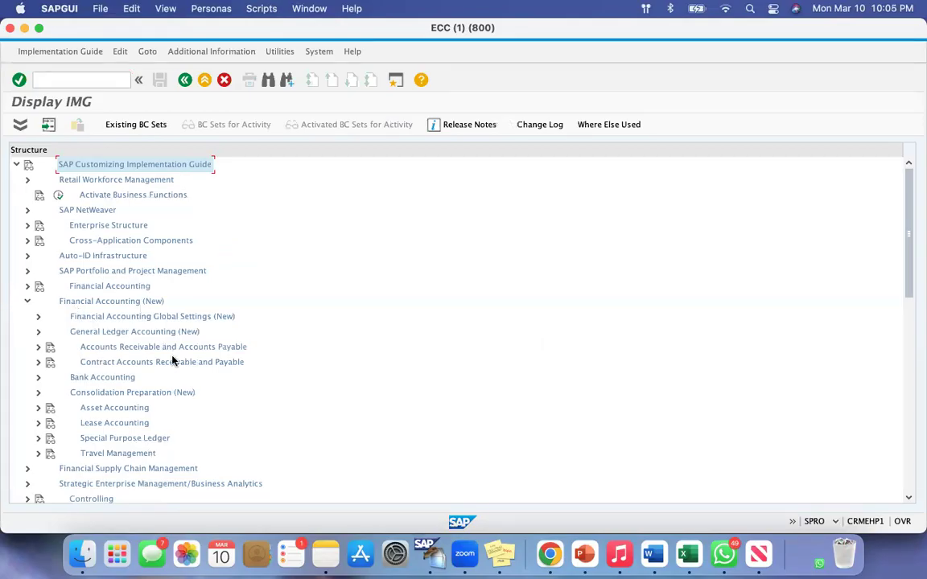
{"action": "left_click", "coordinate": [38, 347]}
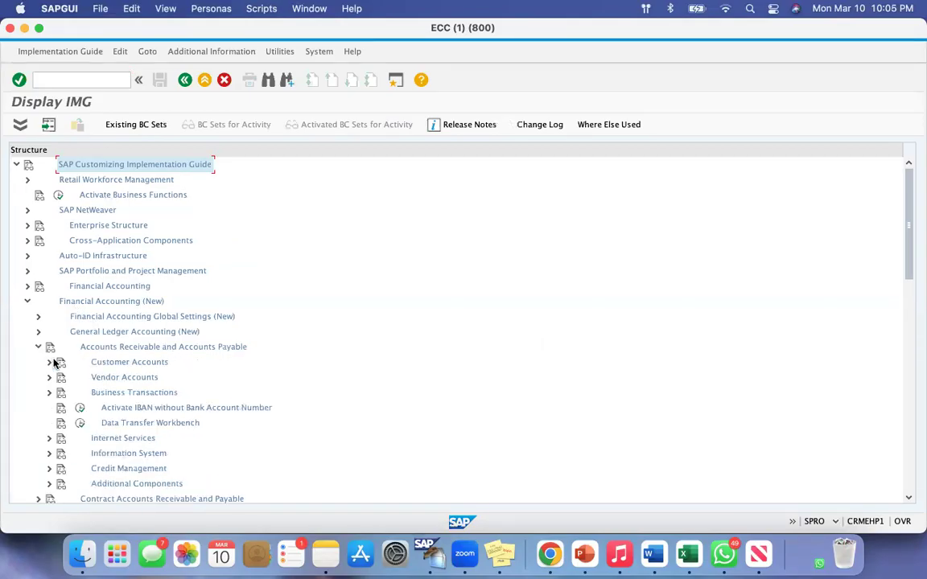
{"action": "left_click", "coordinate": [48, 378]}
{"action": "left_click", "coordinate": [60, 393]}
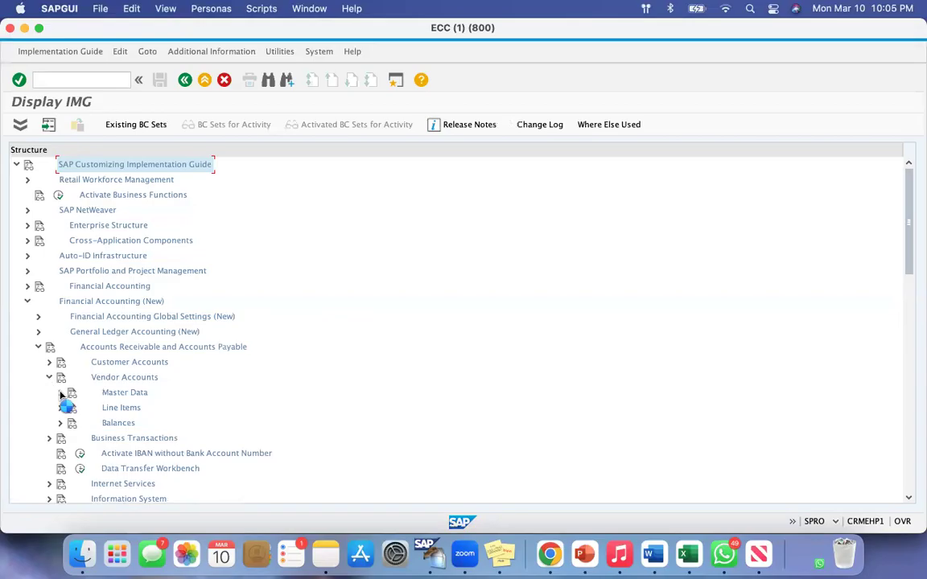
{"action": "scroll", "coordinate": [200, 354], "scroll_direction": "down", "scroll_amount": 5}
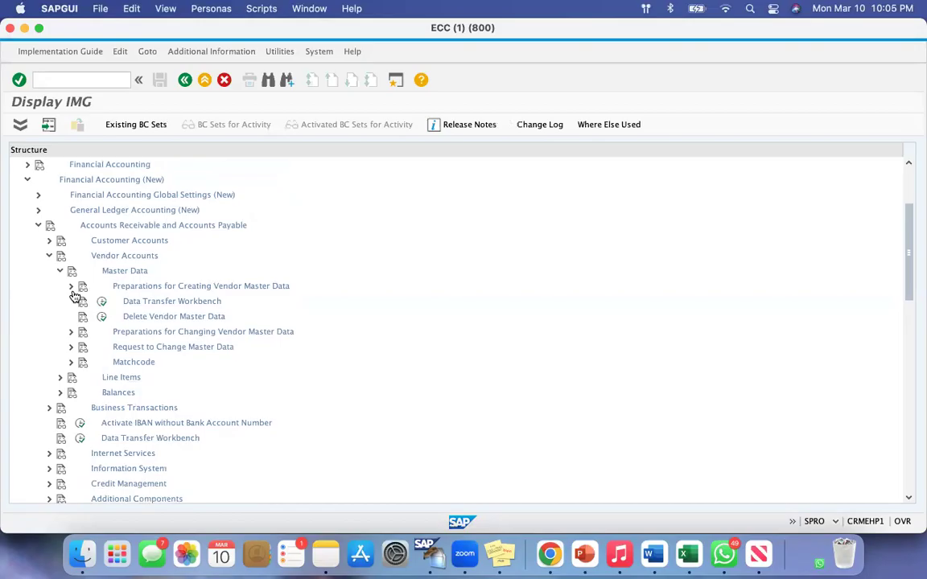
{"action": "left_click", "coordinate": [70, 288]}
Examine the vendor number range intervals, checking the start and end of interval 09, and return to the IMG
{"action": "left_click", "coordinate": [113, 404]}
{"action": "left_click", "coordinate": [46, 195]}
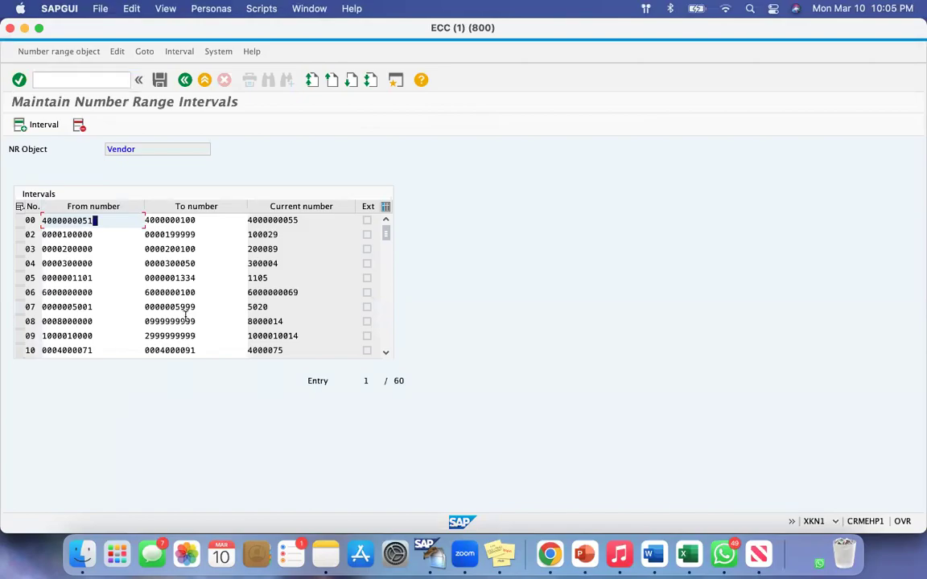
{"action": "left_click_drag", "start_coordinate": [97, 336], "coordinate": [57, 336]}
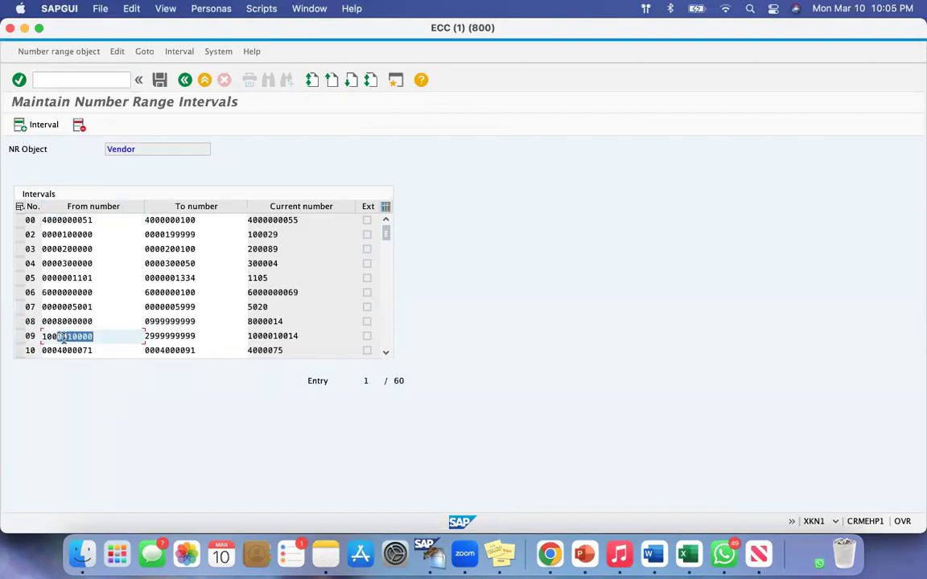
{"action": "left_click_drag", "start_coordinate": [197, 337], "coordinate": [160, 337]}
{"action": "left_click", "coordinate": [184, 80]}
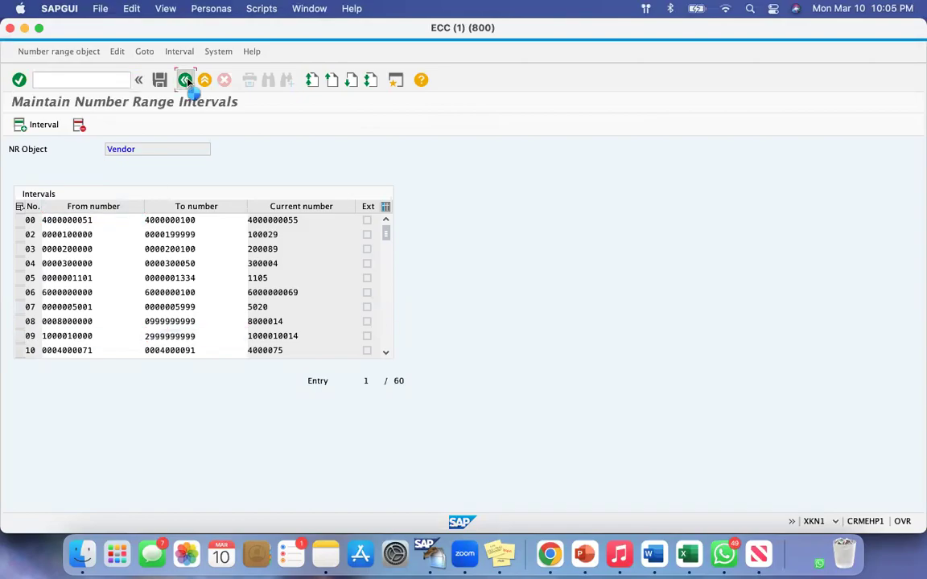
{"action": "left_click", "coordinate": [184, 80]}
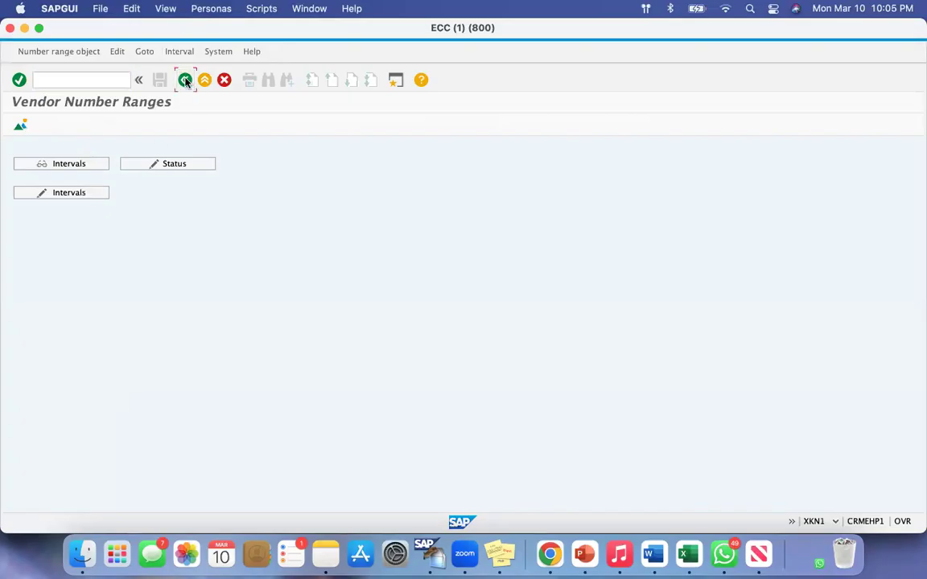
Assign number range 09 to vendor account group VD01 and save it under the proposed customizing request
{"action": "left_click", "coordinate": [113, 419]}
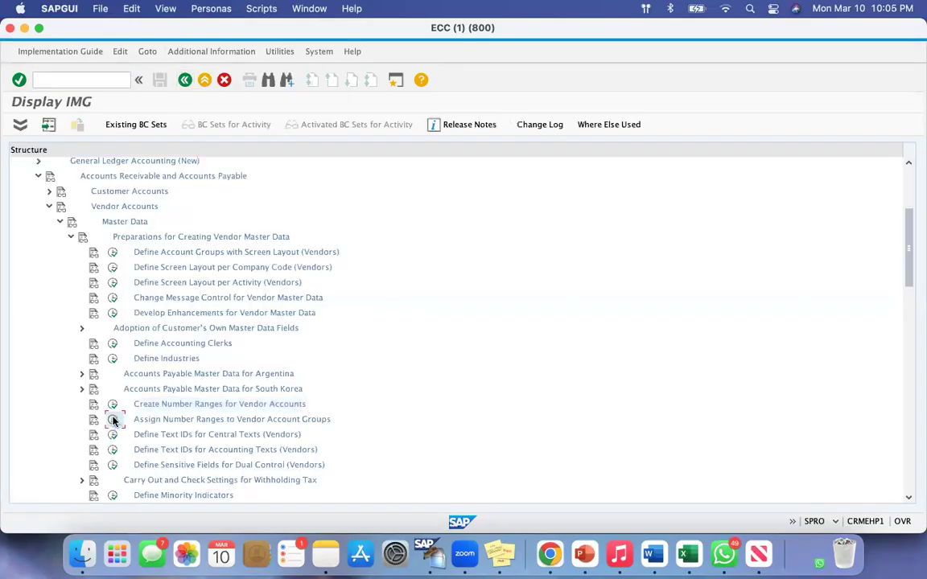
{"action": "left_click", "coordinate": [157, 424]}
{"action": "type", "text": "vd01"}
{"action": "key", "text": "Return"}
{"action": "left_click", "coordinate": [225, 163]}
{"action": "key", "text": "BackSpace"}
{"action": "type", "text": "9"}
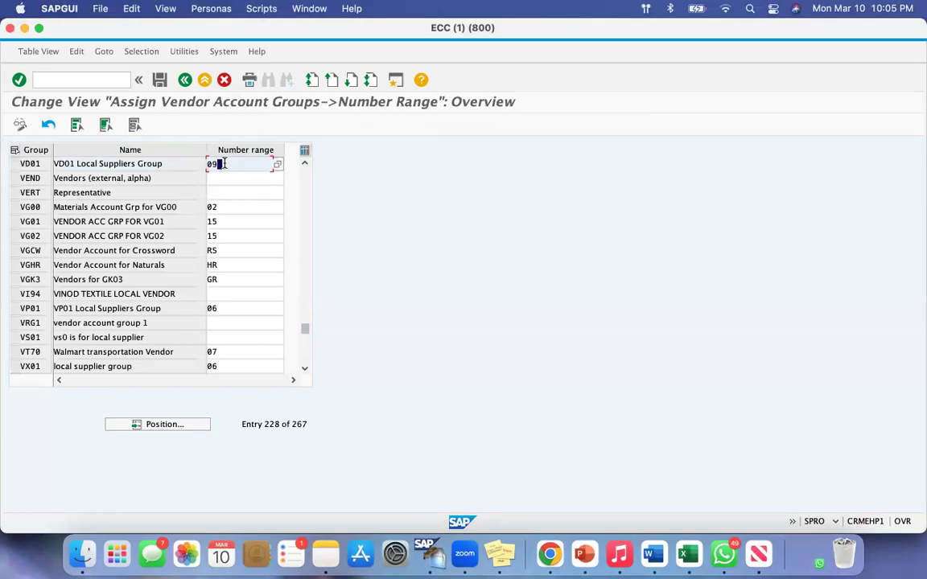
{"action": "left_click", "coordinate": [160, 80]}
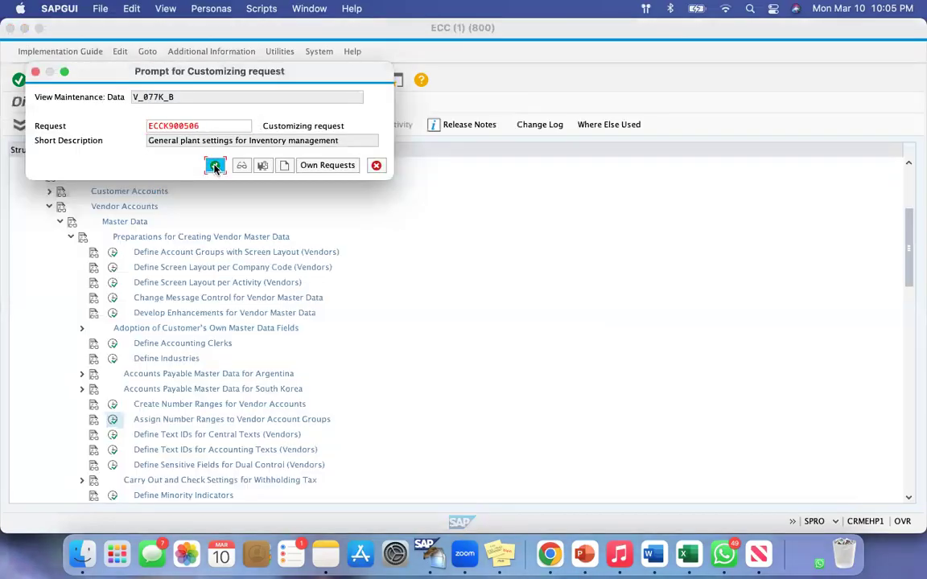
{"action": "left_click", "coordinate": [215, 166]}
Start XK01 with the vendor number blank and VD01 as company code, purchasing organization and account group, and continue to the address screen
{"action": "left_click", "coordinate": [94, 78]}
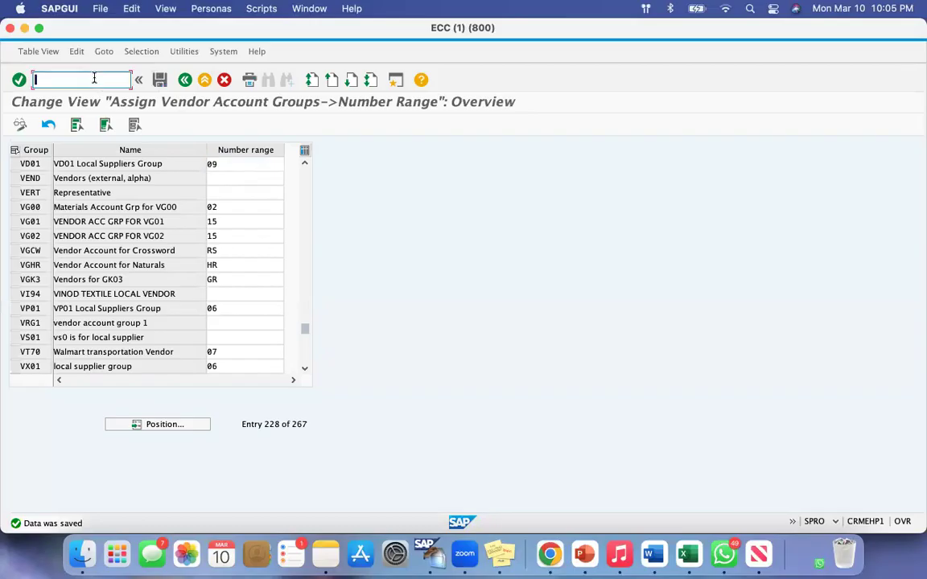
{"action": "type", "text": "/nxk01"}
{"action": "key", "text": "Return"}
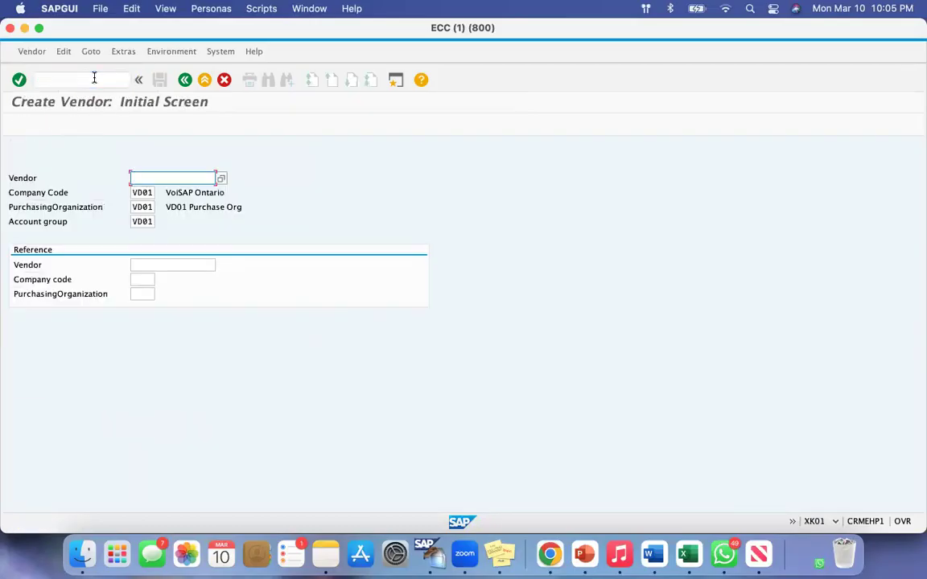
{"action": "double_click", "coordinate": [33, 176]}
{"action": "left_click", "coordinate": [166, 178]}
{"action": "left_click", "coordinate": [143, 193]}
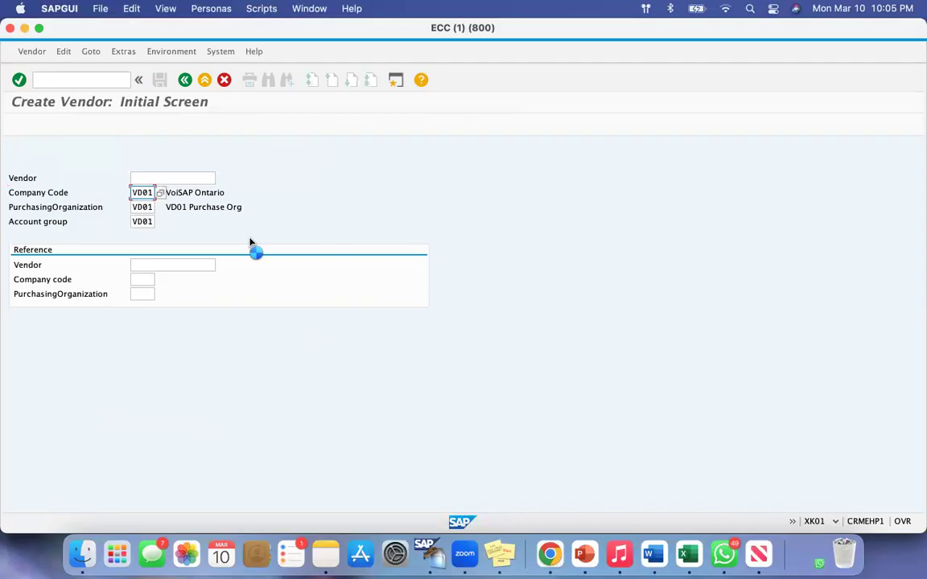
{"action": "key", "text": "Return"}
Set the vendor's title to Company, the name to Vasu Vendor 01 and the search term to VV 01
{"action": "left_click", "coordinate": [277, 209]}
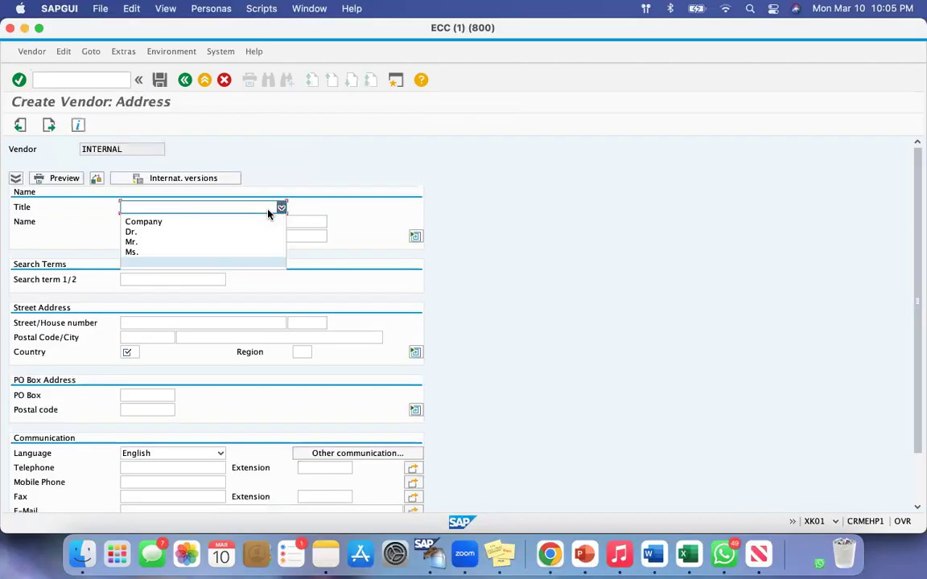
{"action": "left_click", "coordinate": [126, 219]}
{"action": "left_click", "coordinate": [132, 224]}
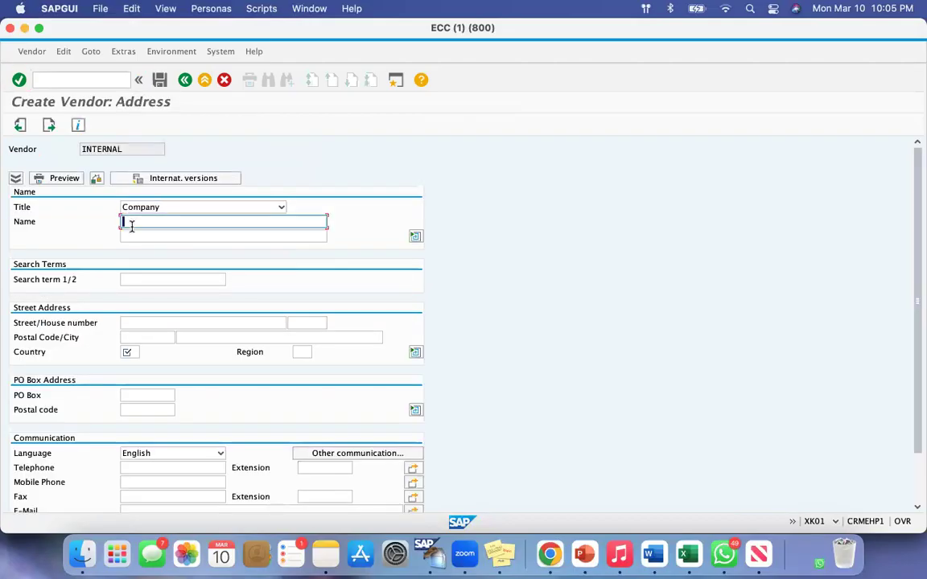
{"action": "left_click", "coordinate": [134, 235]}
{"action": "left_click", "coordinate": [135, 279]}
{"action": "left_click", "coordinate": [133, 293]}
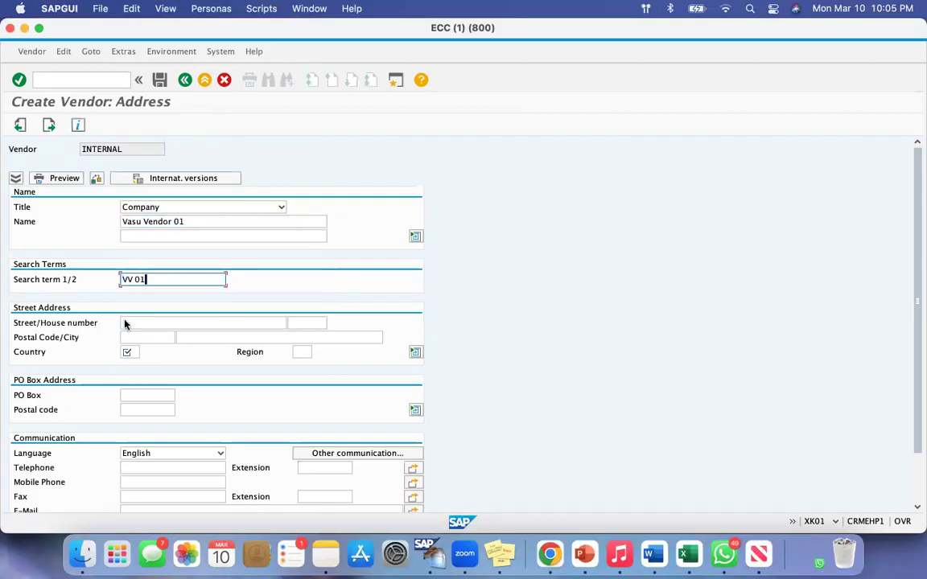
Choose the vendor's country and continue past the control and contact persons screens, leaving them blank, to the accounting information
{"action": "left_click", "coordinate": [132, 351]}
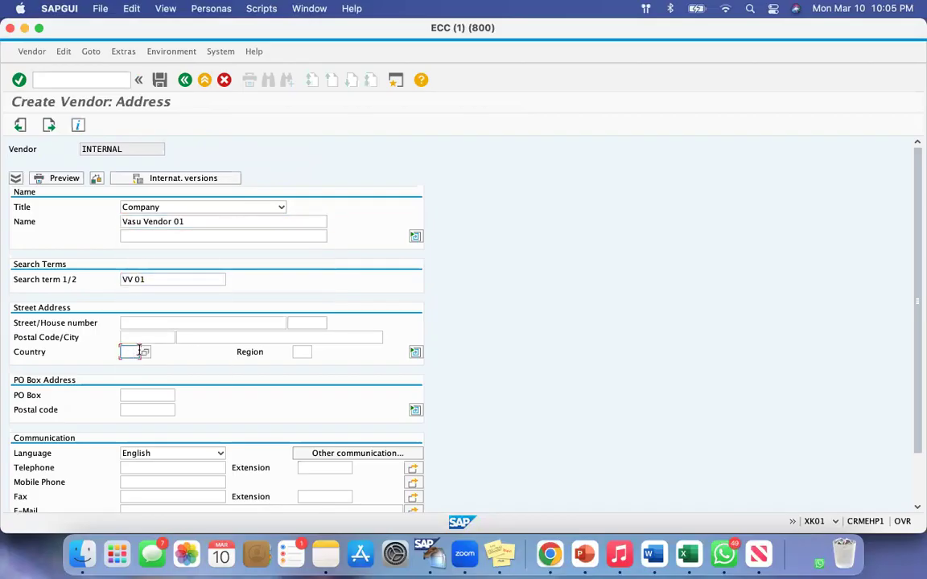
{"action": "left_click", "coordinate": [130, 400]}
{"action": "left_click", "coordinate": [50, 126]}
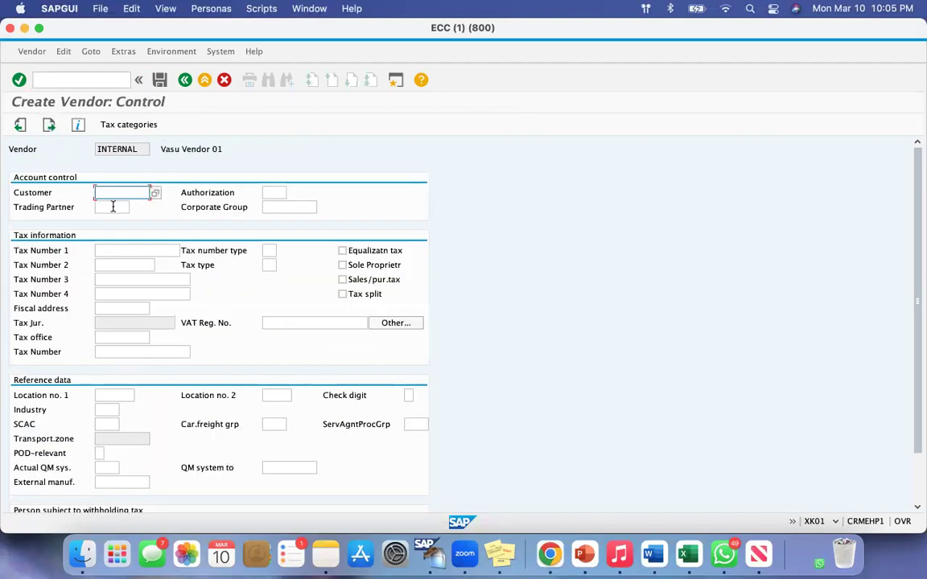
{"action": "left_click", "coordinate": [48, 126]}
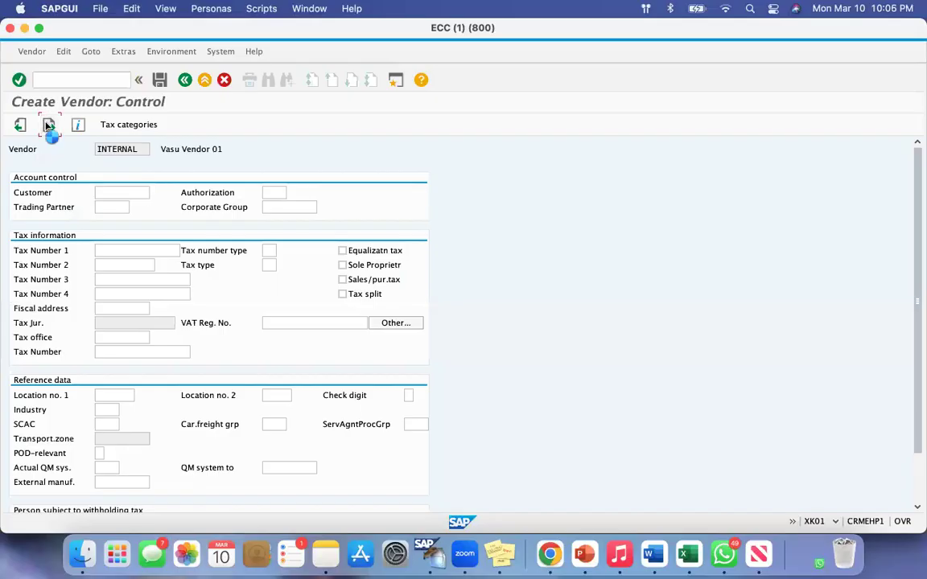
{"action": "left_click", "coordinate": [48, 125]}
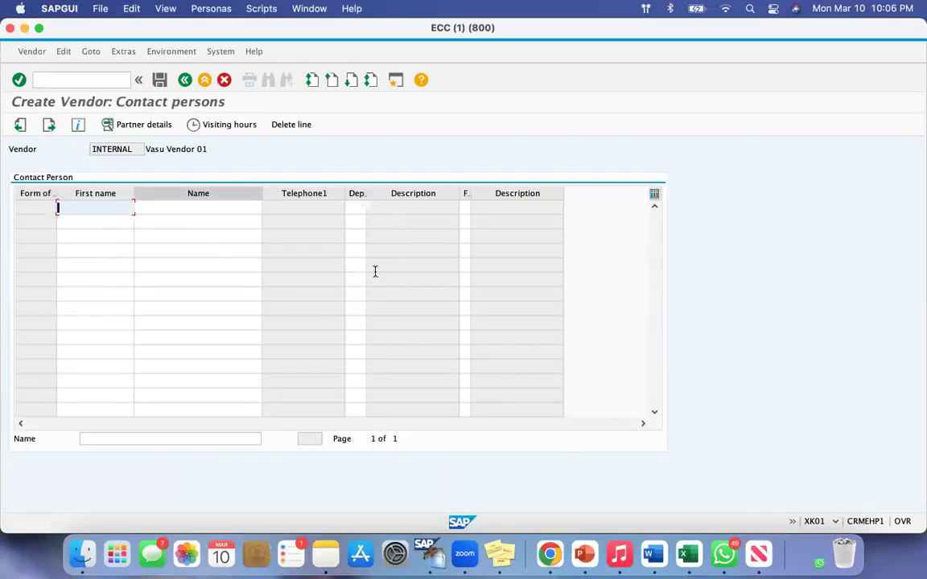
{"action": "left_click", "coordinate": [48, 125]}
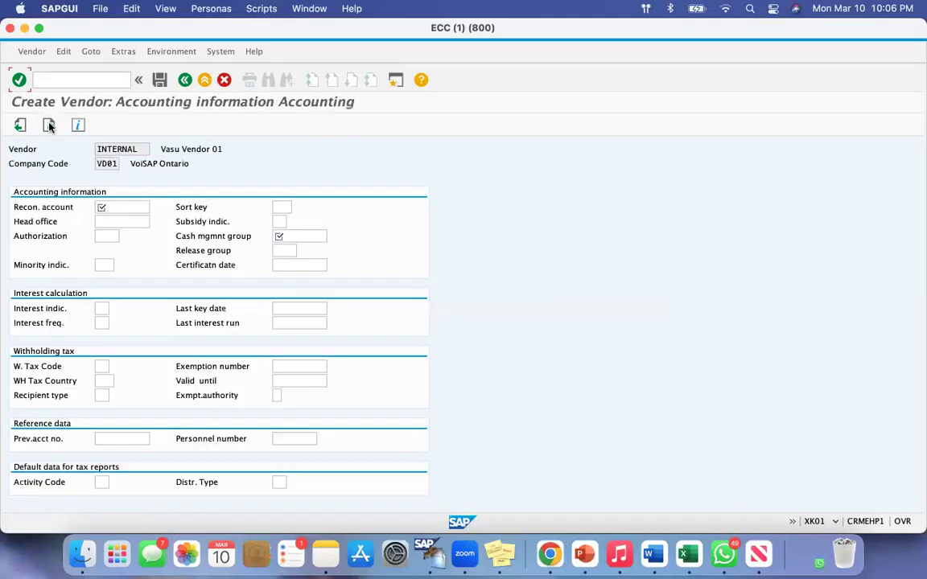
Set the reconciliation account to 160000 and the cash management group to A1, and continue to the payment transactions screen
{"action": "left_click", "coordinate": [123, 210]}
{"action": "left_click", "coordinate": [119, 232]}
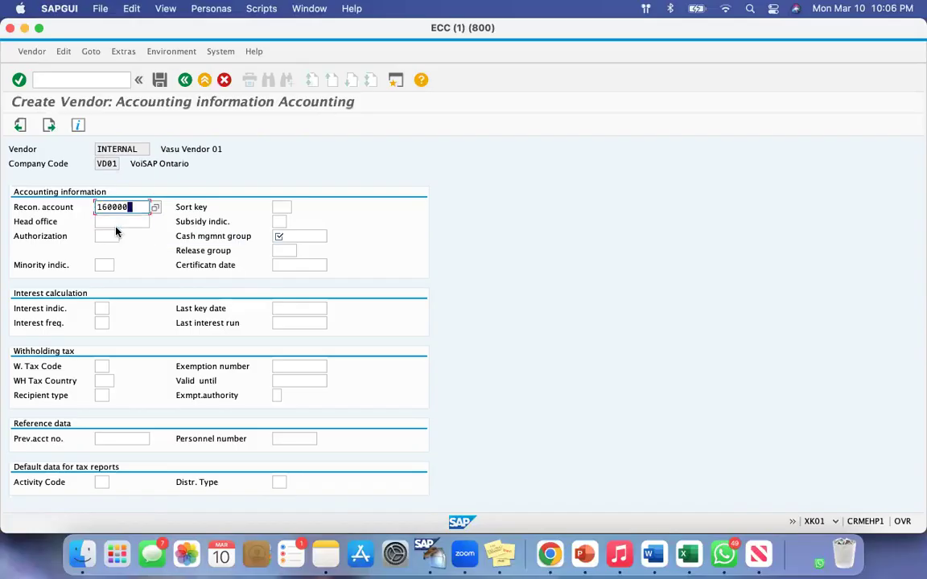
{"action": "left_click", "coordinate": [290, 236]}
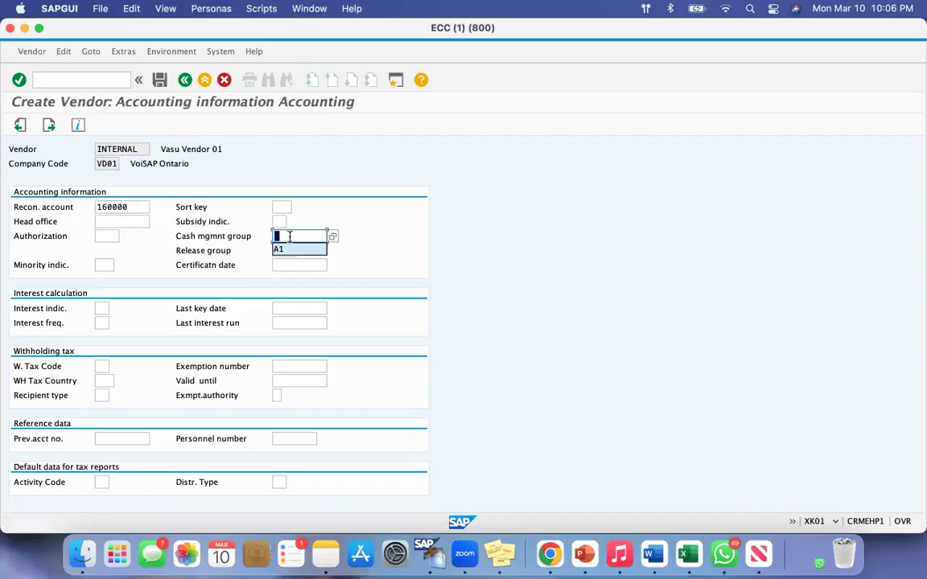
{"action": "left_click", "coordinate": [287, 250]}
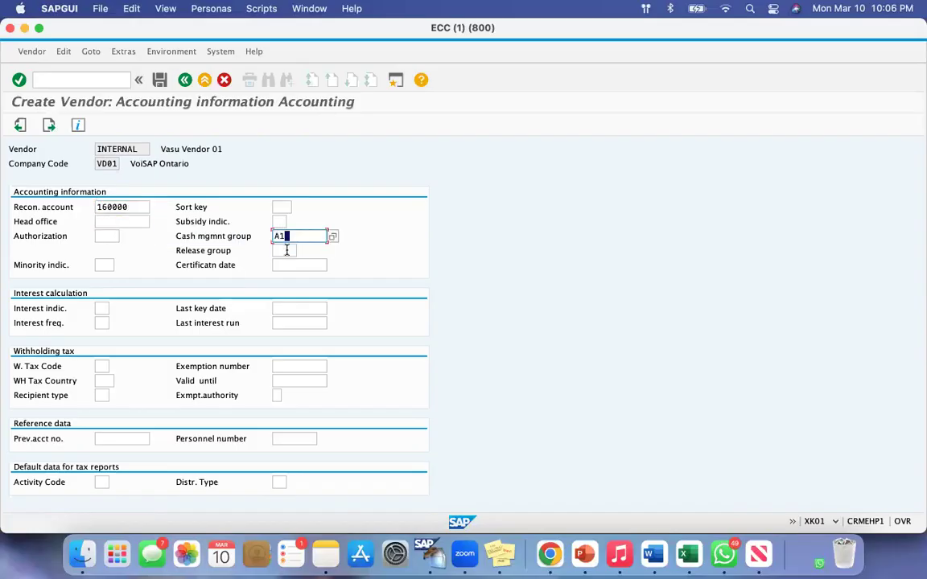
{"action": "key", "text": "Return"}
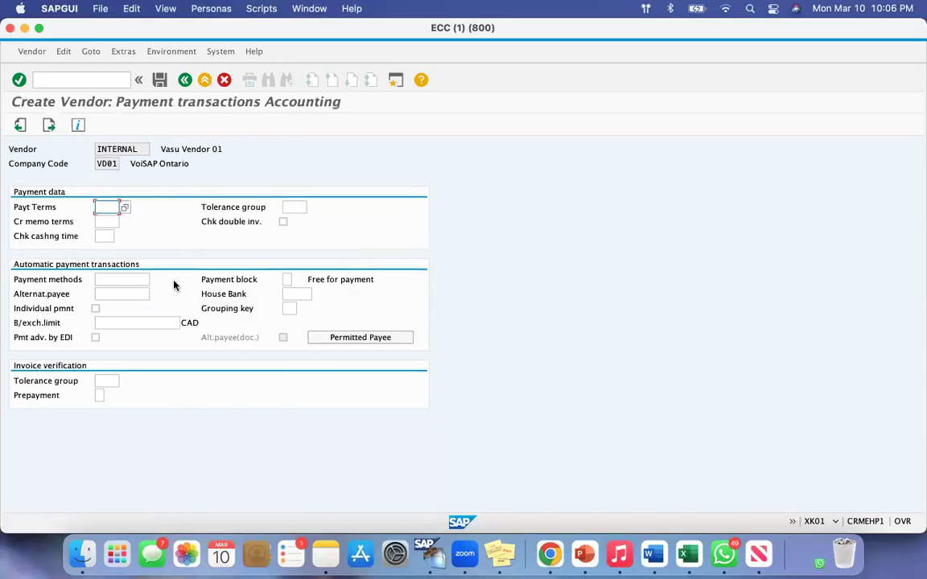
Skip the payment transactions and correspondence data, and set the purchasing order currency to cad and the terms of payment to 0001
{"action": "left_click", "coordinate": [48, 126]}
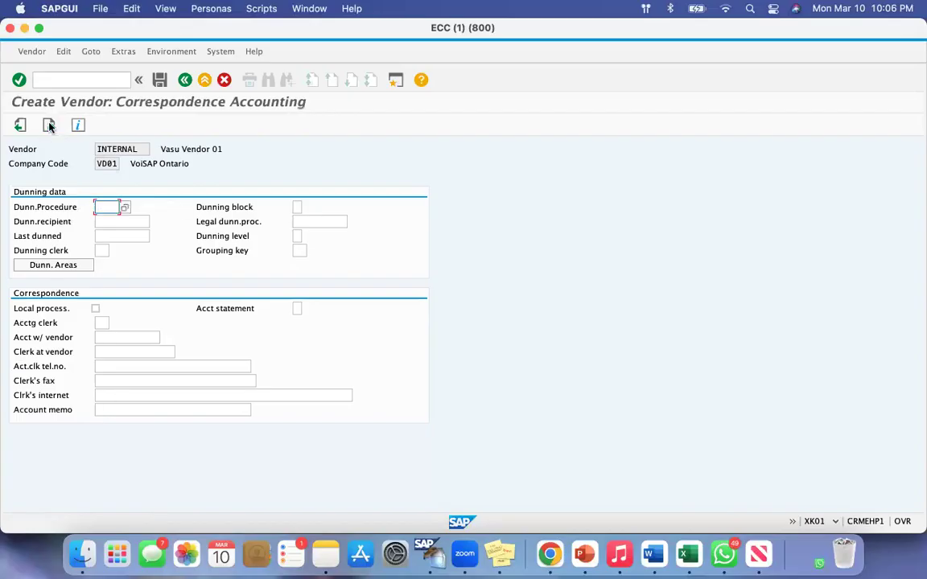
{"action": "left_click", "coordinate": [48, 125]}
{"action": "key", "text": "Down"}
{"action": "left_click", "coordinate": [126, 221]}
{"action": "key", "text": "Tab"}
{"action": "key", "text": "Down"}
{"action": "left_click", "coordinate": [131, 235]}
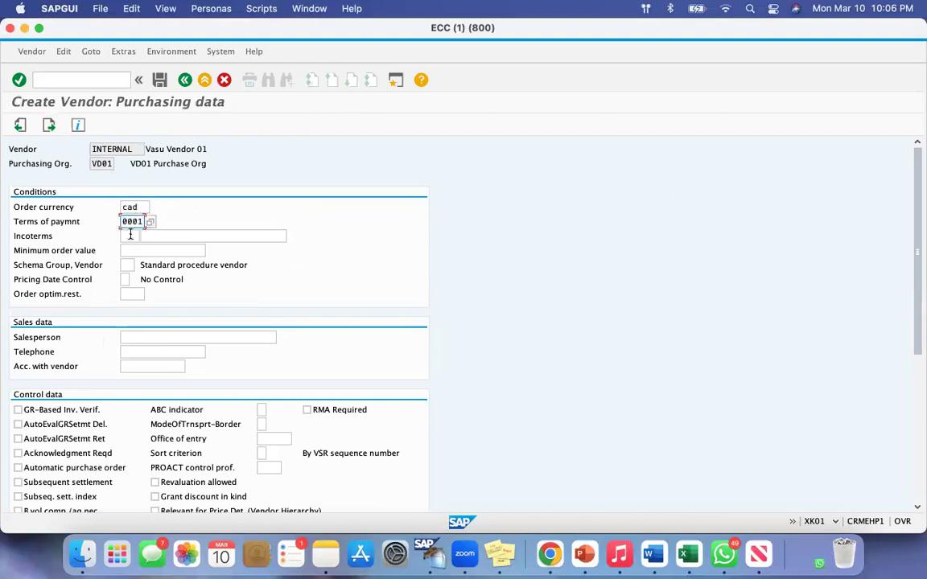
Continue past the purchasing data and blank partner functions, and save the new vendor
{"action": "key", "text": "Return"}
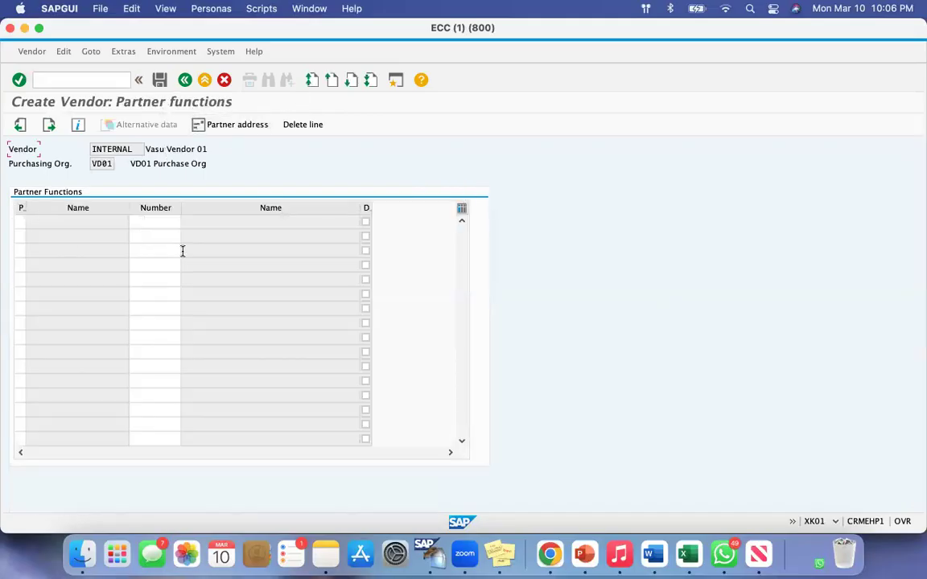
{"action": "key", "text": "Return"}
{"action": "left_click", "coordinate": [187, 214]}
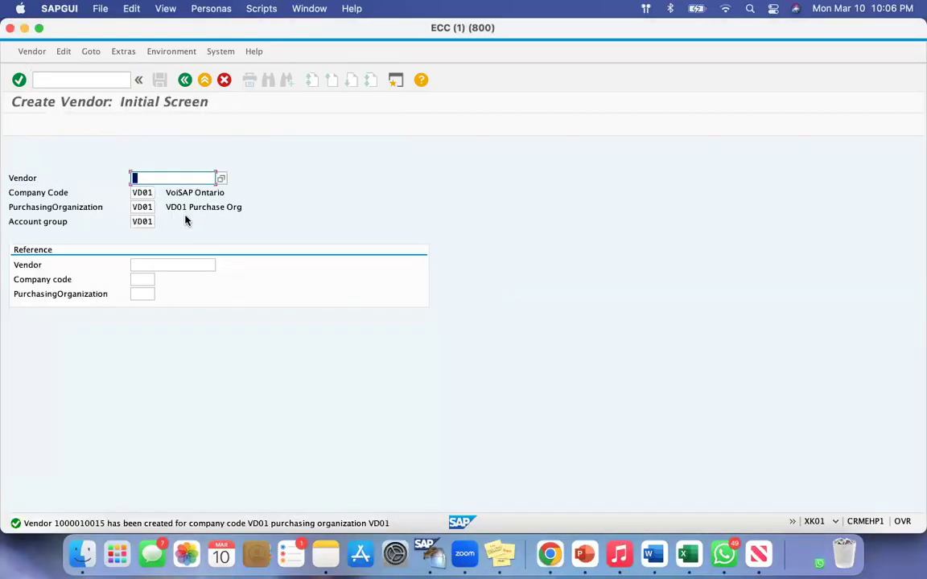
{"action": "key", "text": "super+shift+4"}
{"action": "left_click_drag", "start_coordinate": [42, 522], "coordinate": [420, 529]}
{"action": "left_click_drag", "start_coordinate": [15, 179], "coordinate": [171, 182]}
{"action": "left_click", "coordinate": [172, 182]}
Start another vendor with the same organizational data, set its title to Company and name it Vasu Vendor 02
{"action": "key", "text": "Return"}
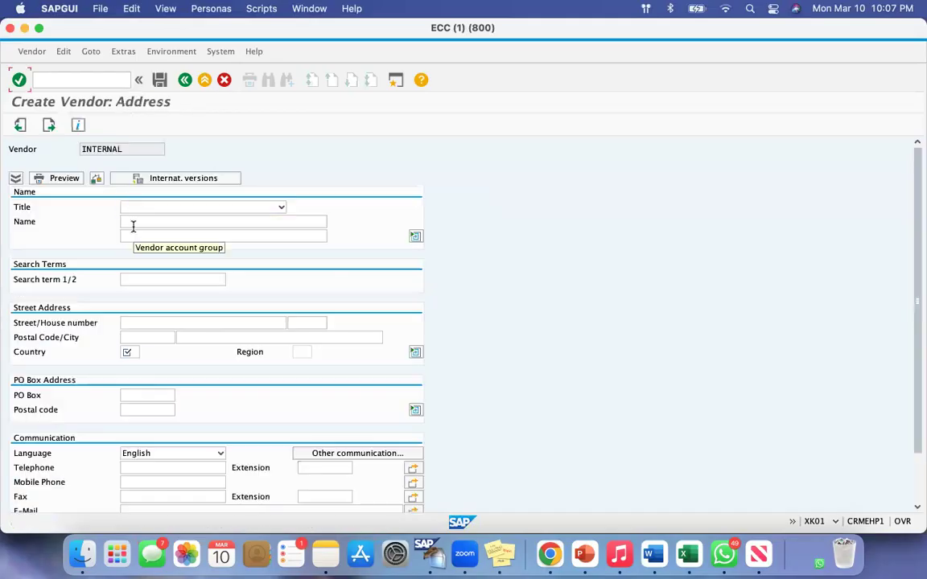
{"action": "left_click", "coordinate": [149, 207]}
{"action": "left_click", "coordinate": [145, 220]}
{"action": "left_click", "coordinate": [144, 221]}
{"action": "left_click", "coordinate": [147, 235]}
{"action": "key", "text": "BackSpace"}
{"action": "type", "text": "2"}
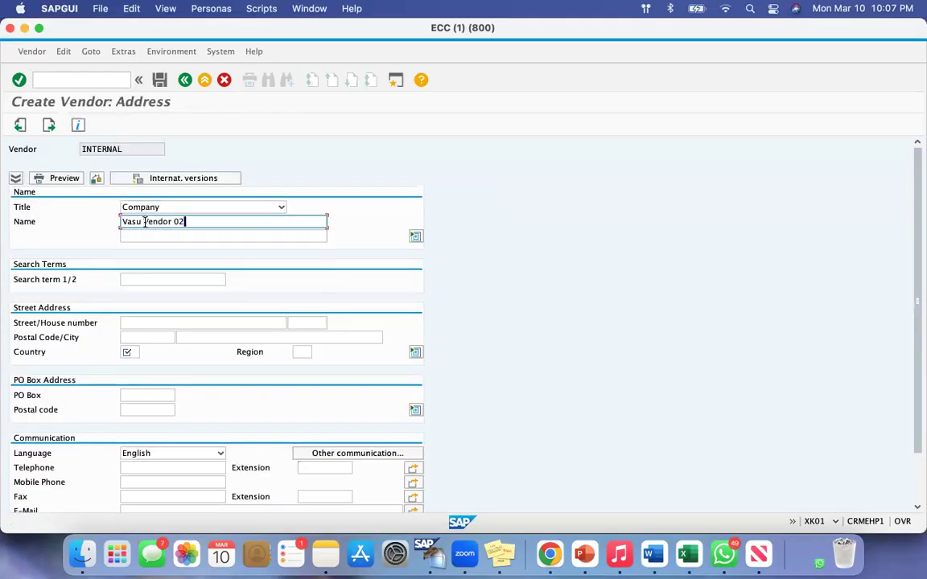
Enter the search term VV 02 and the country ca, and continue to the control data
{"action": "left_click", "coordinate": [130, 277]}
{"action": "type", "text": "VV 0"}
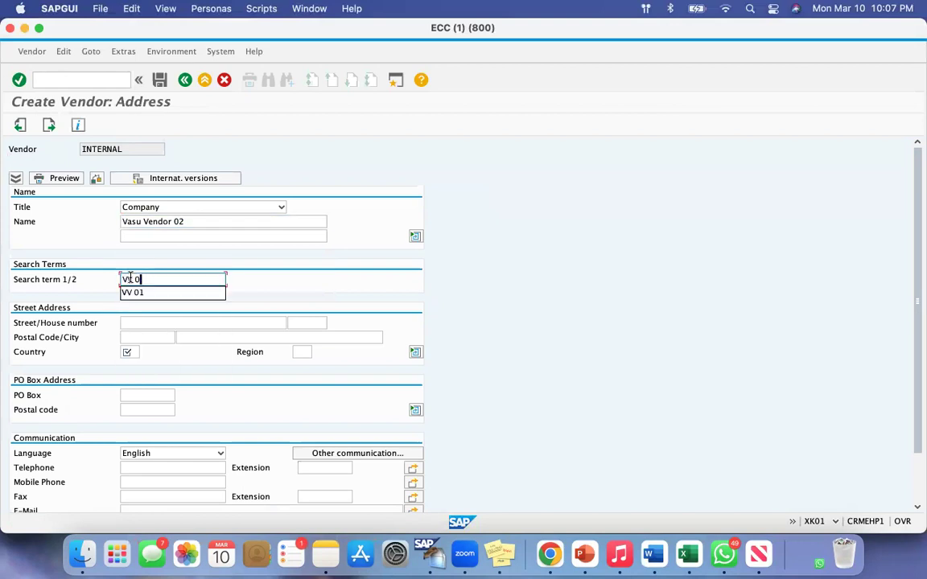
{"action": "type", "text": "2"}
{"action": "left_click", "coordinate": [129, 349]}
{"action": "type", "text": "ca"}
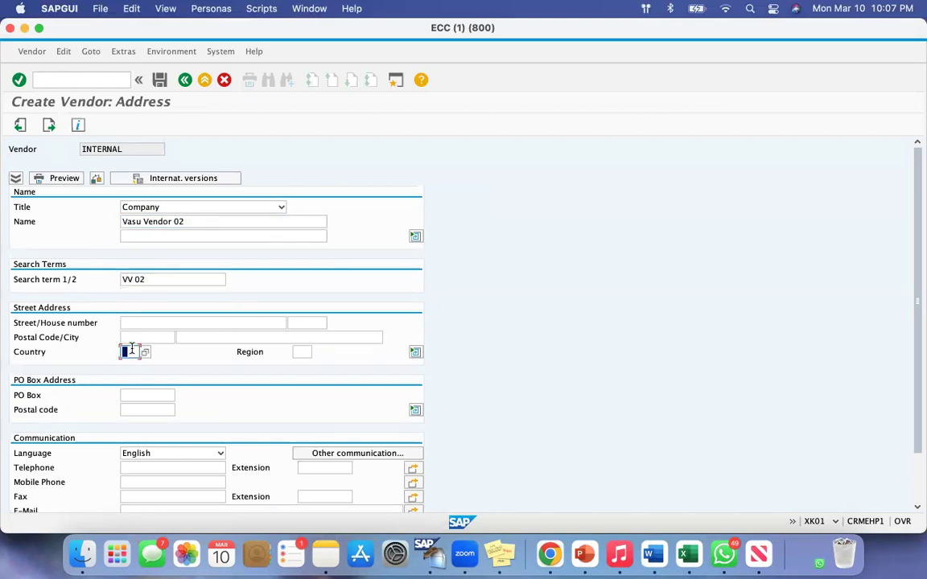
{"action": "key", "text": "Return"}
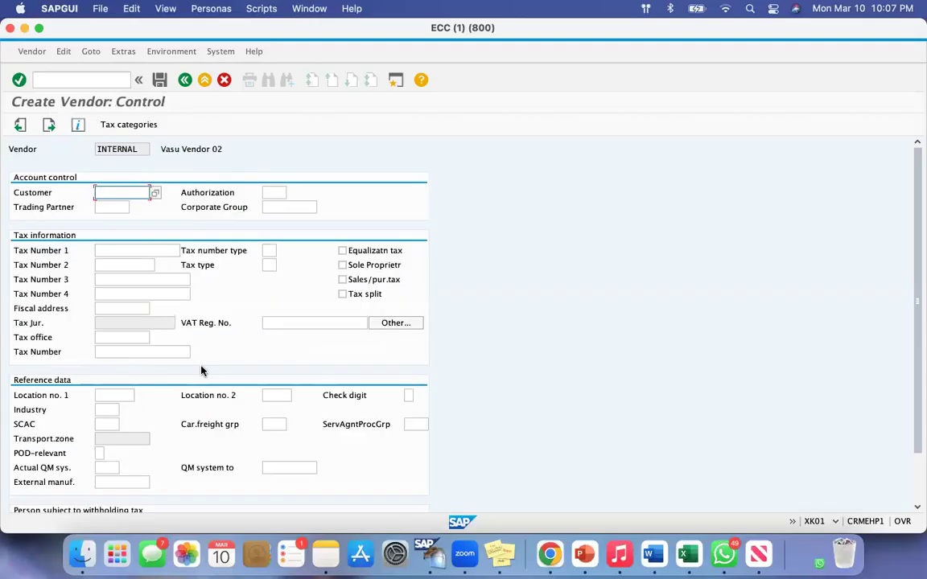
Continue past the control, bank details and contact persons screens of Vasu Vendor 02, leaving them blank
{"action": "key", "text": "Return"}
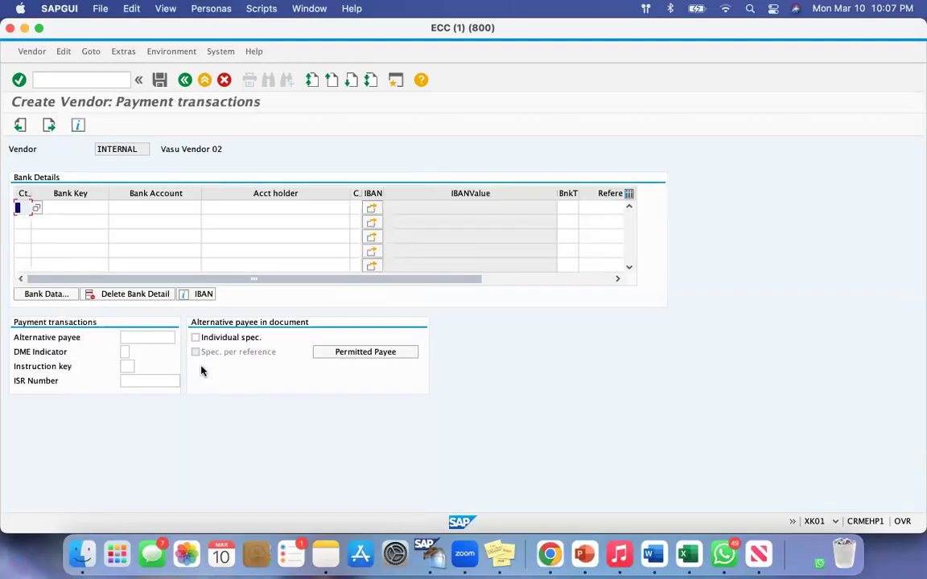
{"action": "key", "text": "Return"}
{"action": "key", "text": "Return"}
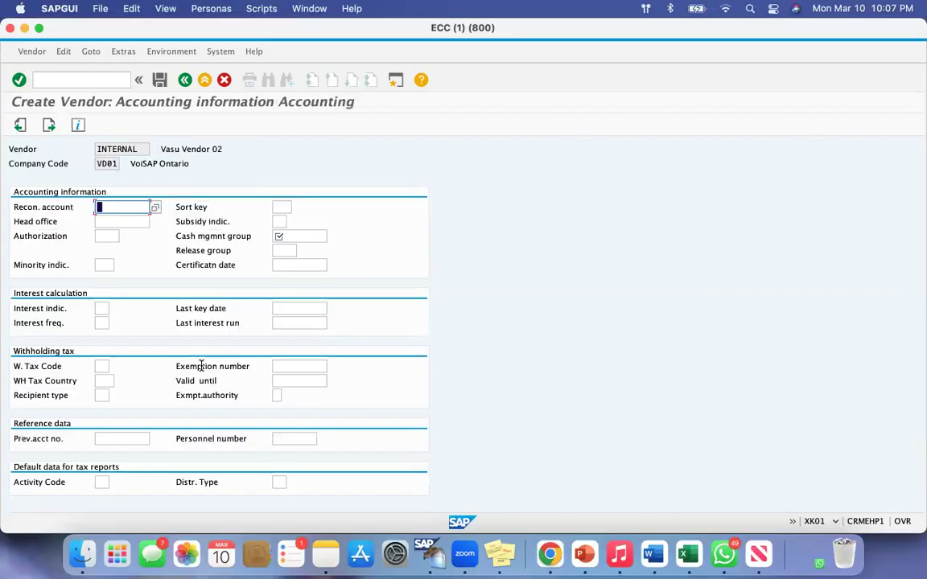
Set the reconciliation account of Vasu Vendor 02 to 160000 and the cash management group to A1, and continue
{"action": "key", "text": "BackSpace"}
{"action": "key", "text": "Down"}
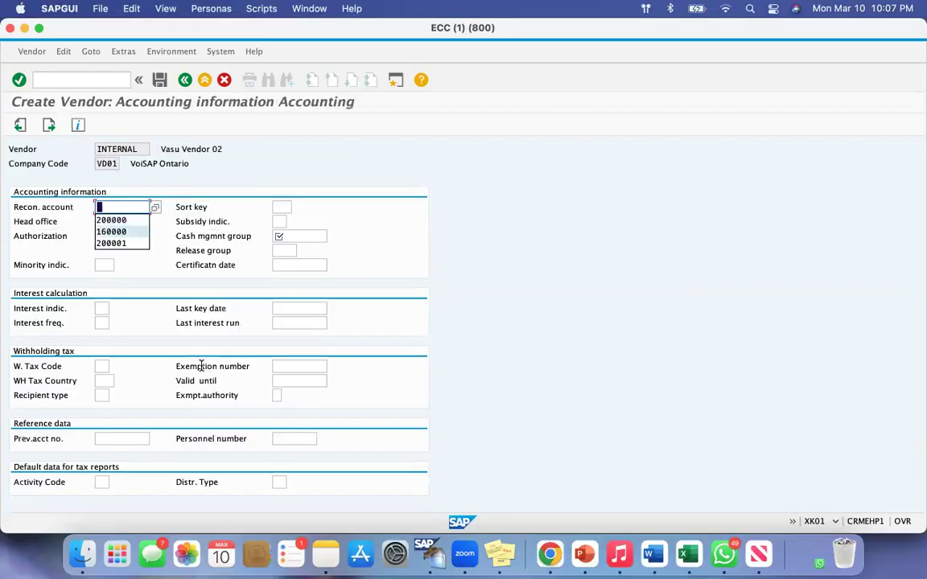
{"action": "key", "text": "Return"}
{"action": "key", "text": "Tab"}
{"action": "key", "text": "Down"}
{"action": "key", "text": "Down"}
{"action": "type", "text": "A1"}
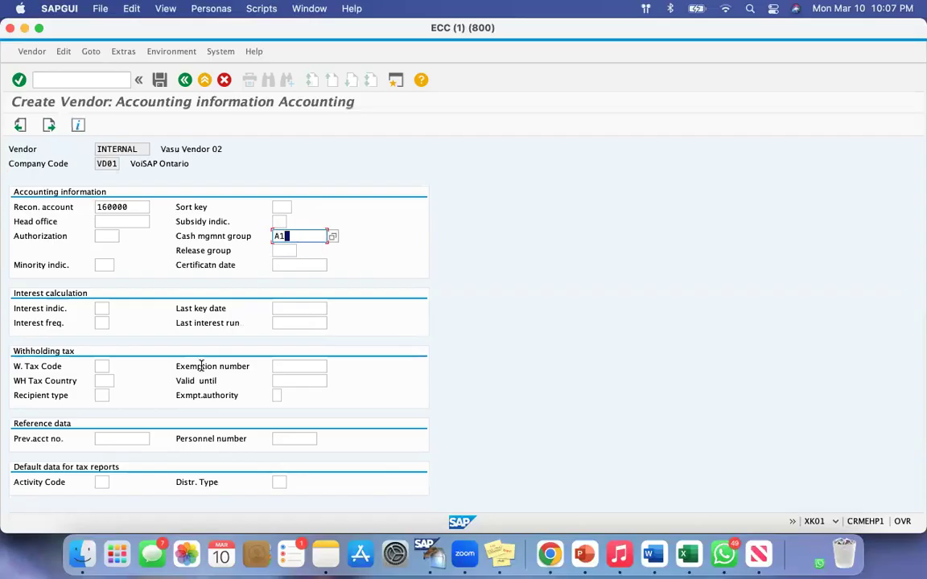
{"action": "key", "text": "Return"}
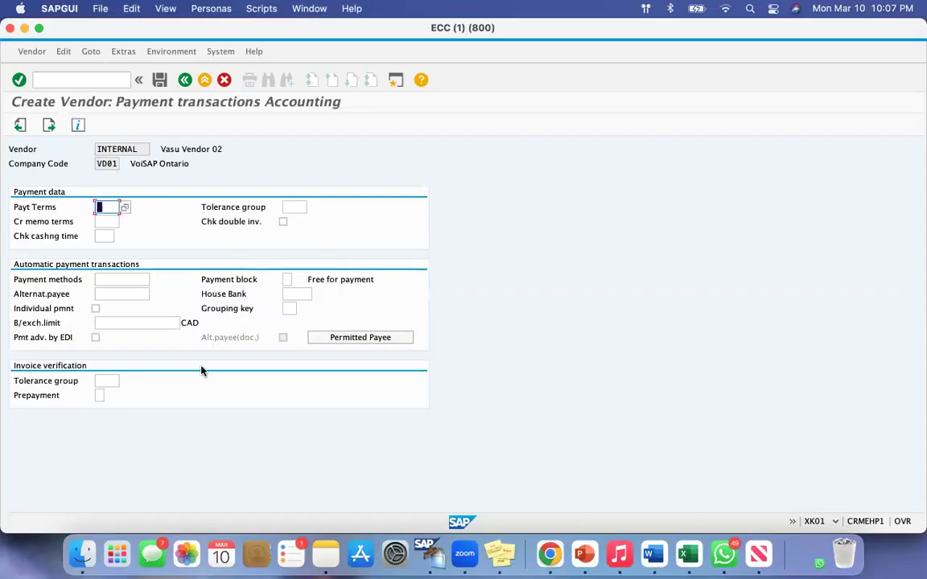
Skip the company code payment and correspondence data, and set the order currency to cad and the terms of payment to 0001
{"action": "key", "text": "Return"}
{"action": "key", "text": "Return"}
{"action": "type", "text": "cad"}
{"action": "key", "text": "Tab"}
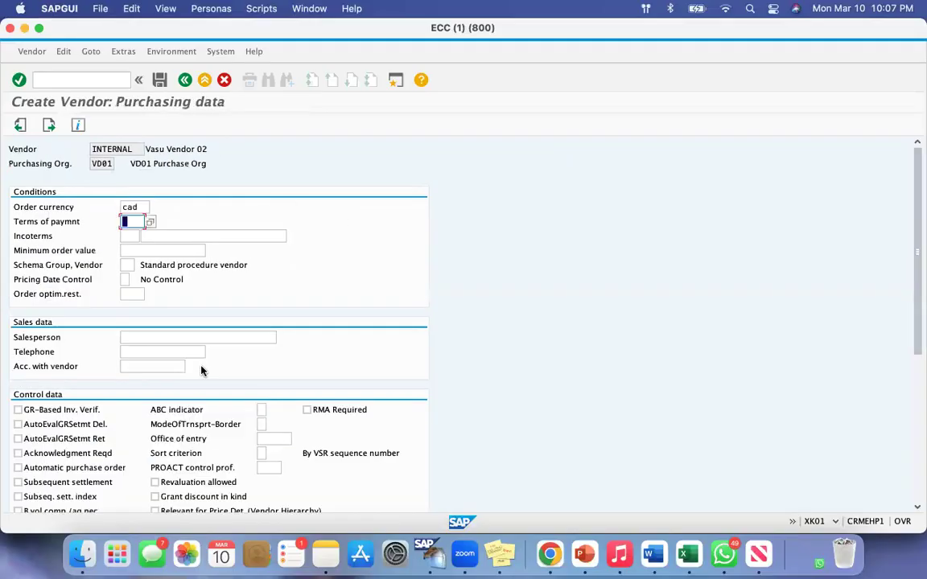
{"action": "key", "text": "Tab"}
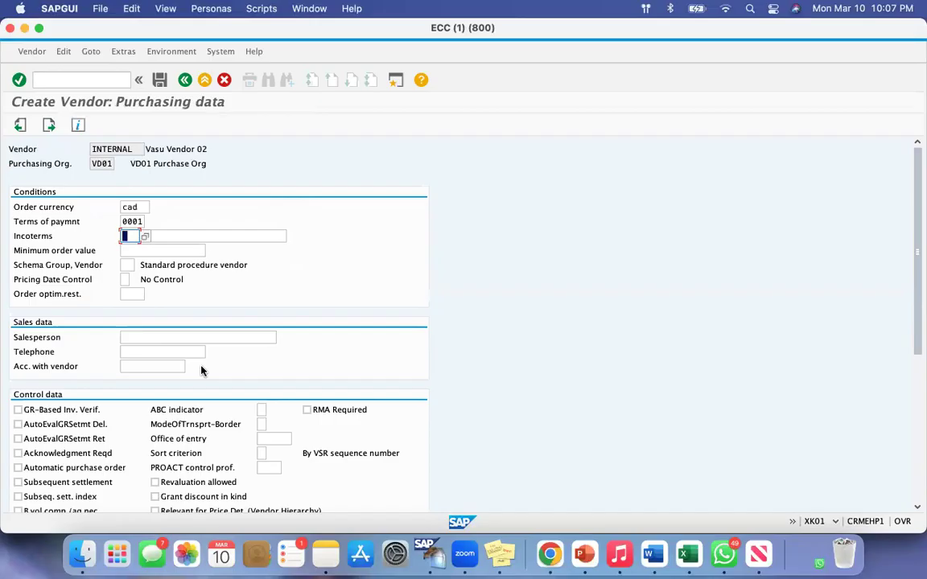
Continue past the purchasing data and blank partner functions, and save Vasu Vendor 02
{"action": "key", "text": "Return"}
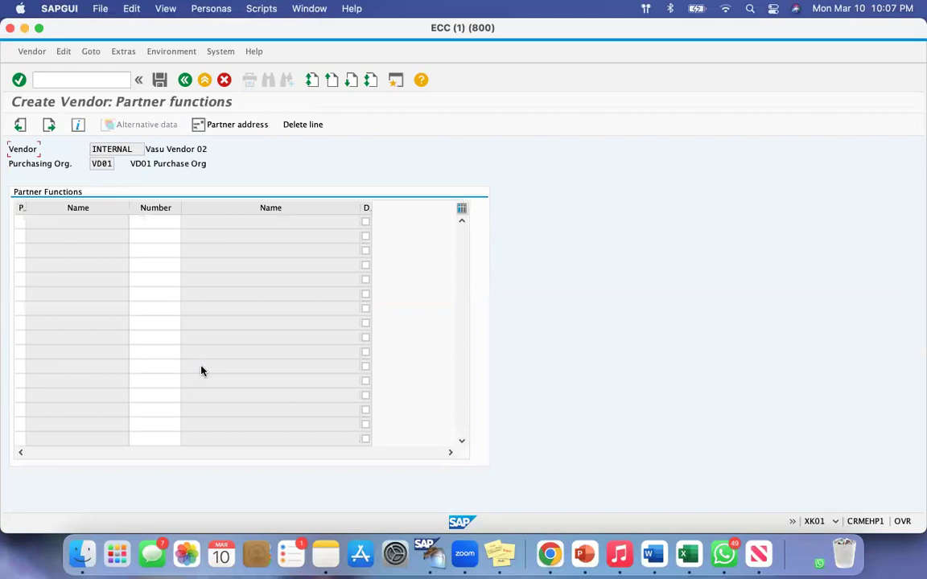
{"action": "key", "text": "Return"}
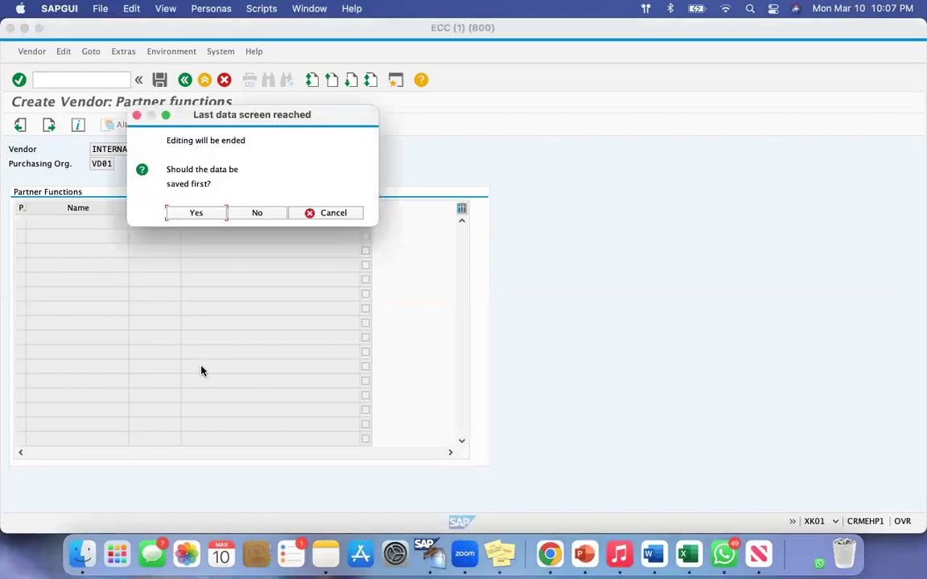
{"action": "left_click", "coordinate": [195, 214]}
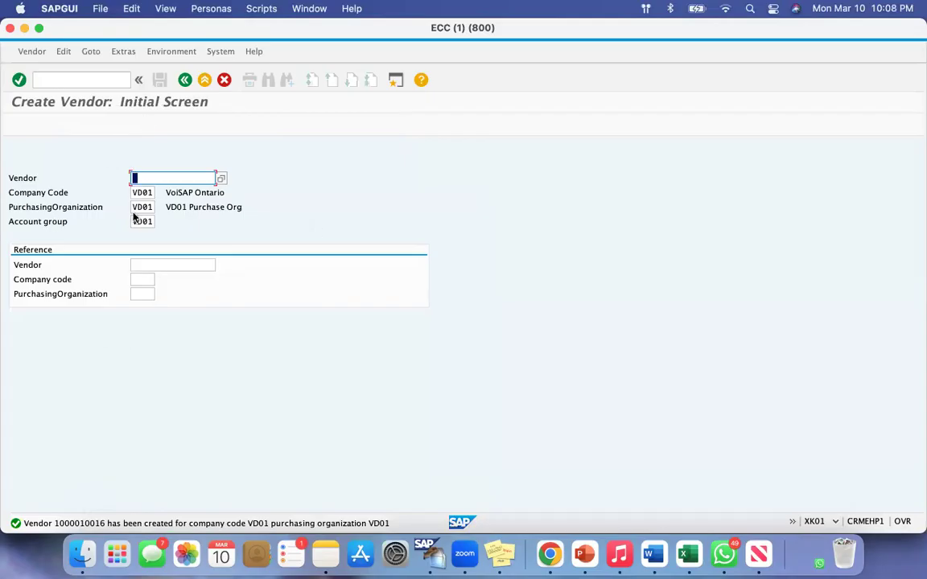
Start a third vendor with the same organizational data, choose its title and name it Vasu Vendor 03
{"action": "key", "text": "Return"}
{"action": "left_click", "coordinate": [156, 208]}
{"action": "left_click", "coordinate": [144, 221]}
{"action": "left_click", "coordinate": [146, 221]}
{"action": "type", "text": "Vasu Vendor 02"}
{"action": "key", "text": "BackSpace"}
{"action": "type", "text": "3"}
Set the country to ca and continue past the blank control, bank details and contact persons screens to the accounting information
{"action": "left_click", "coordinate": [126, 351]}
{"action": "type", "text": "ca"}
{"action": "key", "text": "Return"}
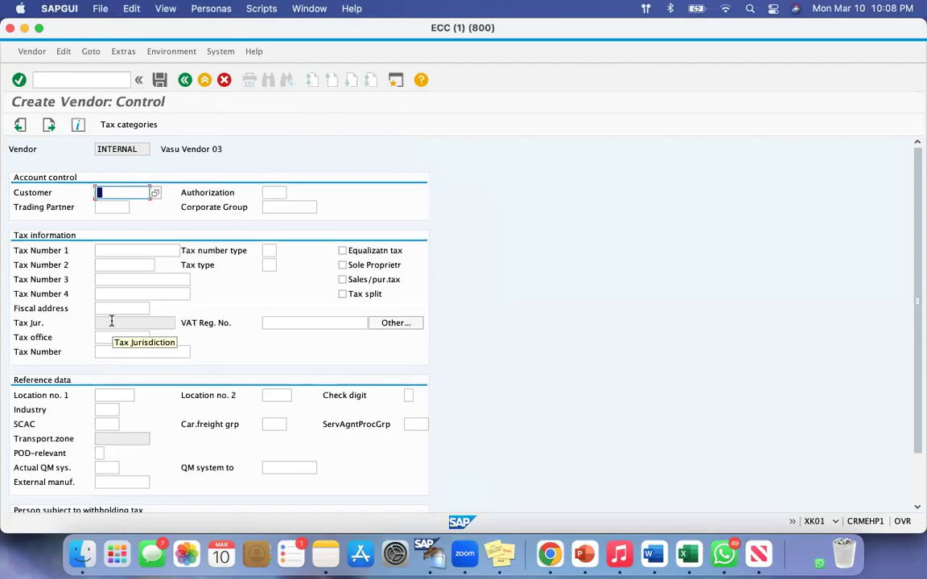
{"action": "key", "text": "Return"}
{"action": "key", "text": "Return"}
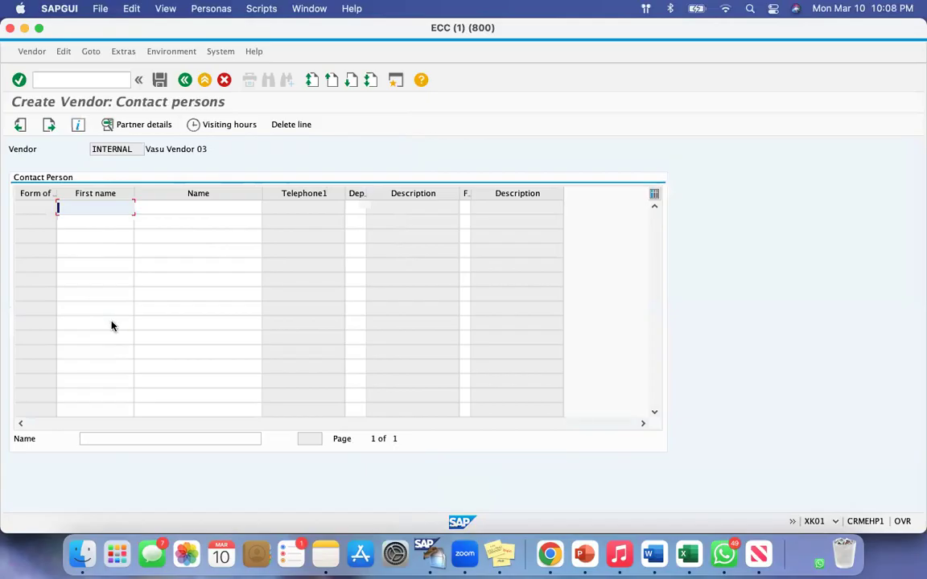
{"action": "key", "text": "Return"}
Set the reconciliation account of Vasu Vendor 03 to 160000 and the cash management group to A1, and continue
{"action": "key", "text": "Down"}
{"action": "key", "text": "Down"}
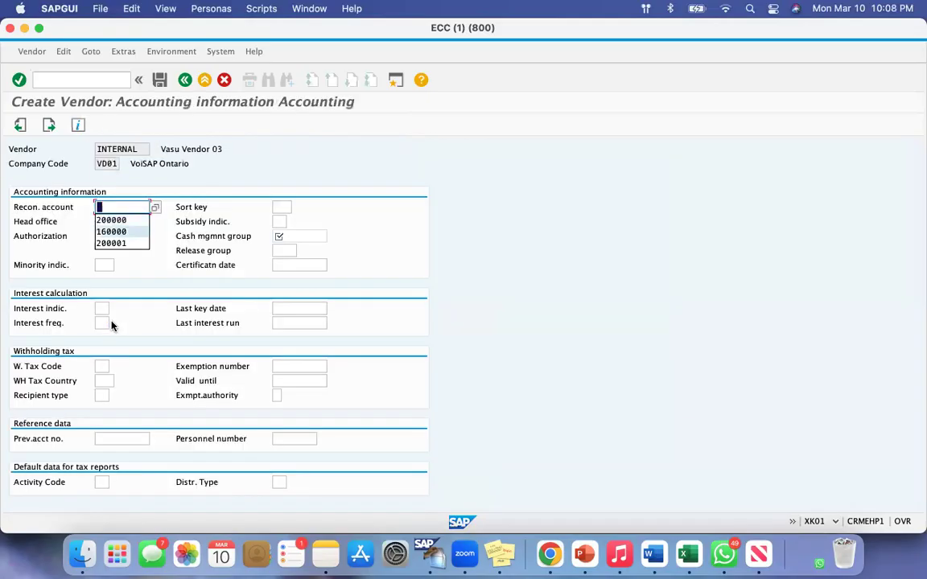
{"action": "key", "text": "Tab"}
{"action": "left_click", "coordinate": [304, 236]}
{"action": "type", "text": "A1"}
{"action": "key", "text": "Return"}
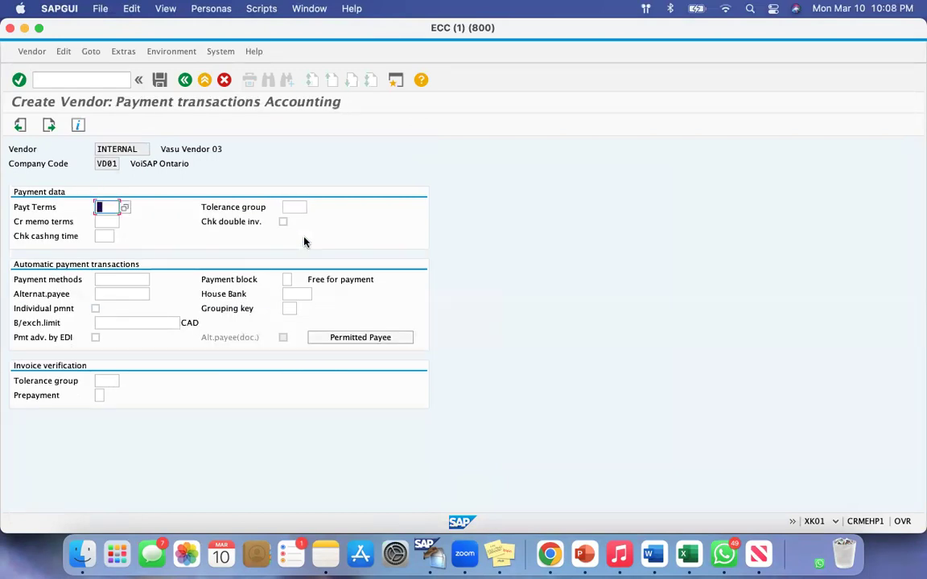
Skip the payment and correspondence screens, and set Vasu Vendor 03's order currency to cad and terms of payment to 0001
{"action": "key", "text": "Return"}
{"action": "key", "text": "Return"}
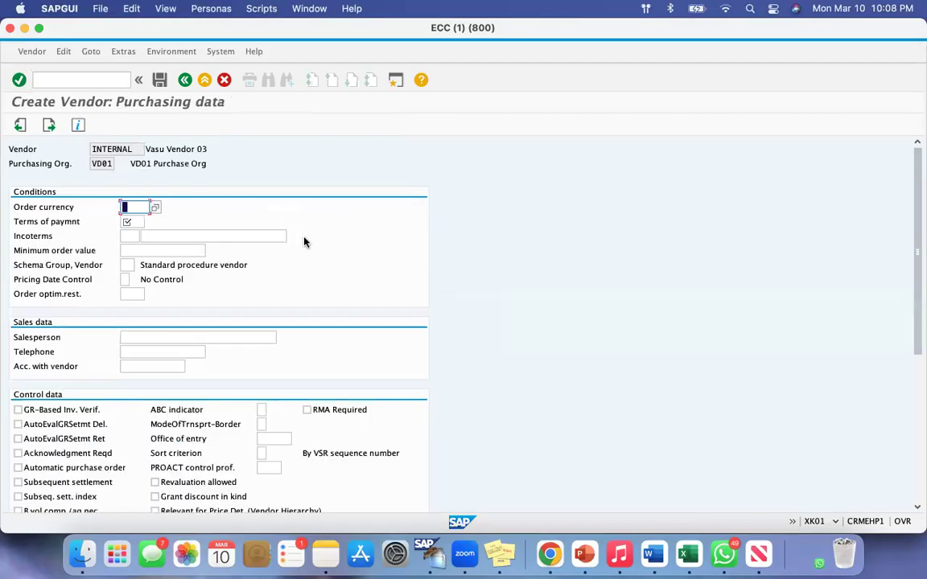
{"action": "type", "text": "cad"}
{"action": "key", "text": "Tab"}
{"action": "type", "text": "0001"}
{"action": "key", "text": "Tab"}
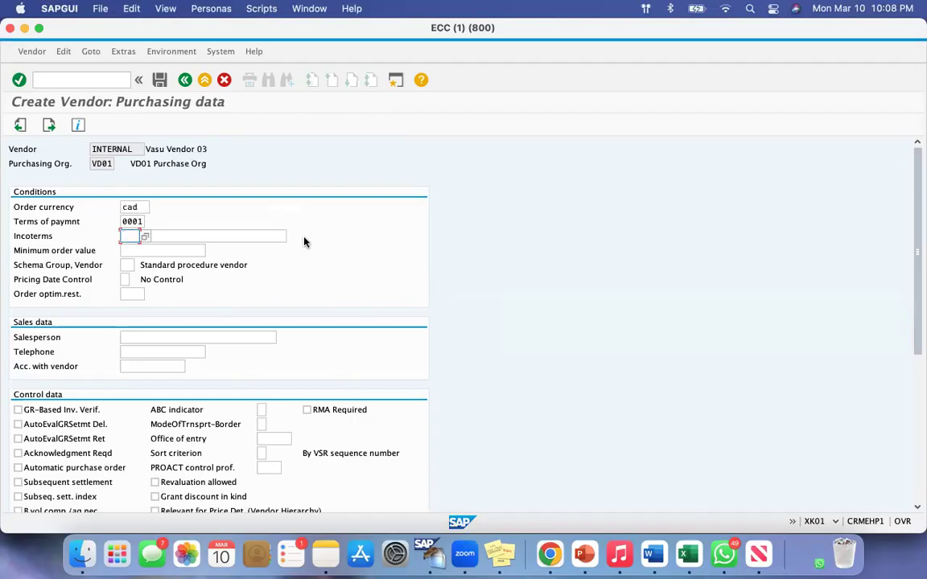
Continue past the purchasing data and blank partner functions, and save Vasu Vendor 03
{"action": "key", "text": "Return"}
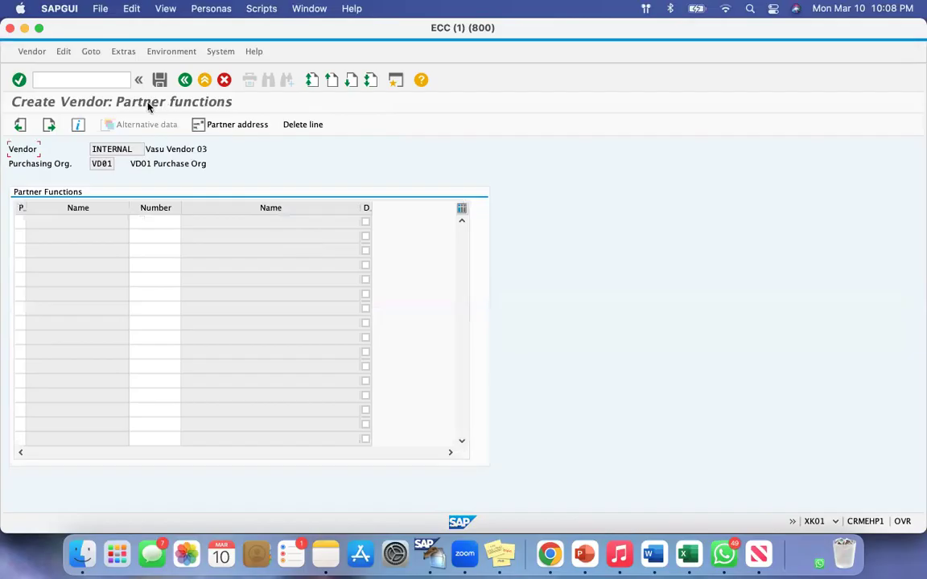
{"action": "key", "text": "Return"}
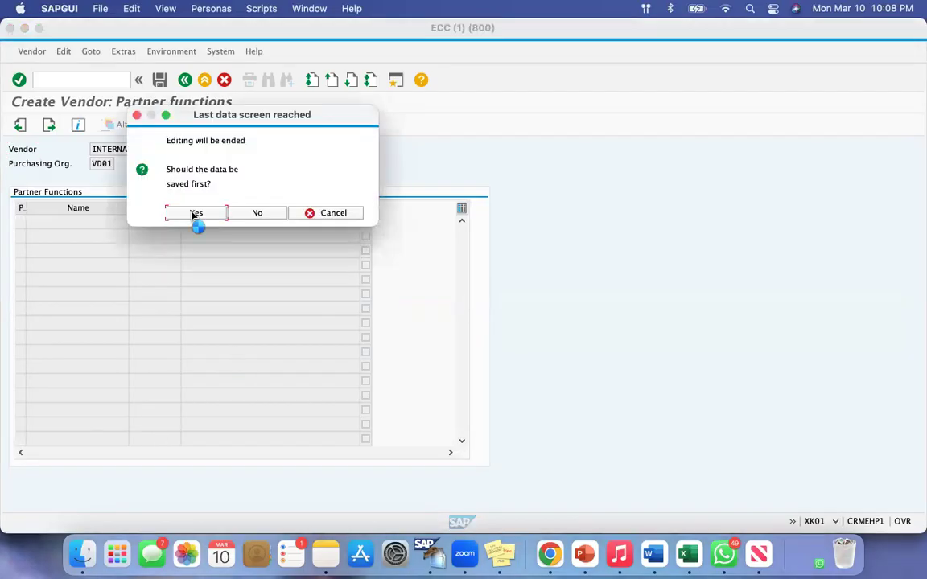
{"action": "left_click", "coordinate": [193, 213]}
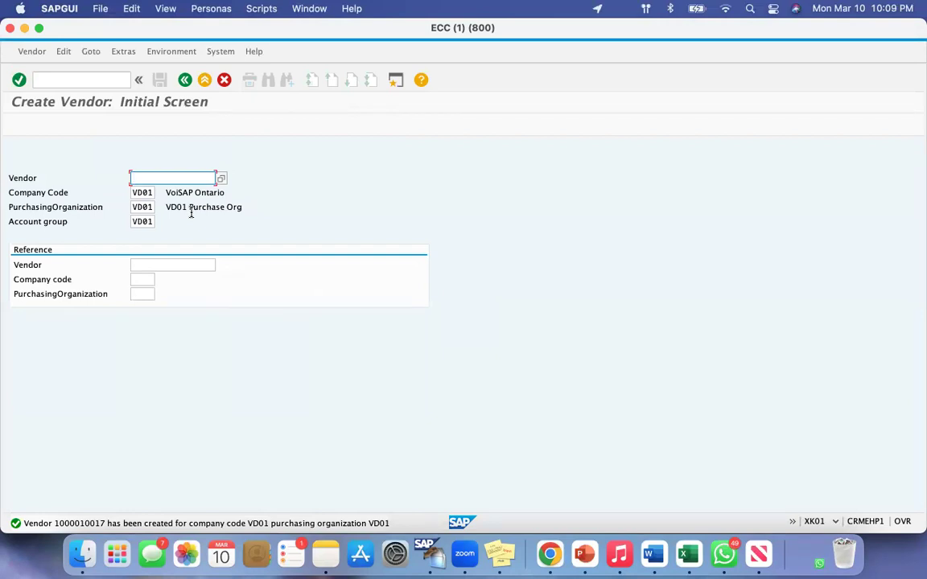
Open the Change Vendor transaction with the command /nxk02
{"action": "left_click", "coordinate": [79, 77]}
{"action": "type", "text": "/n"}
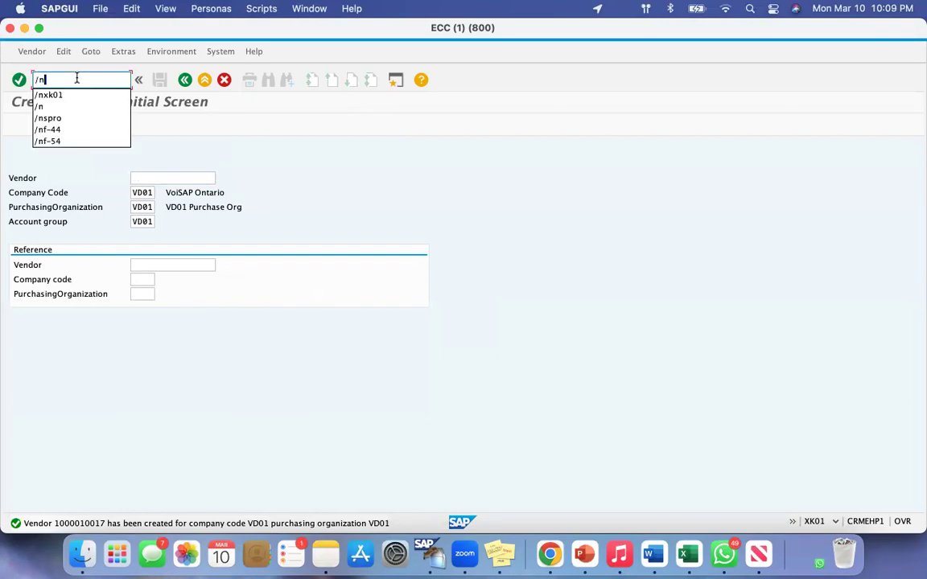
{"action": "type", "text": "xk02"}
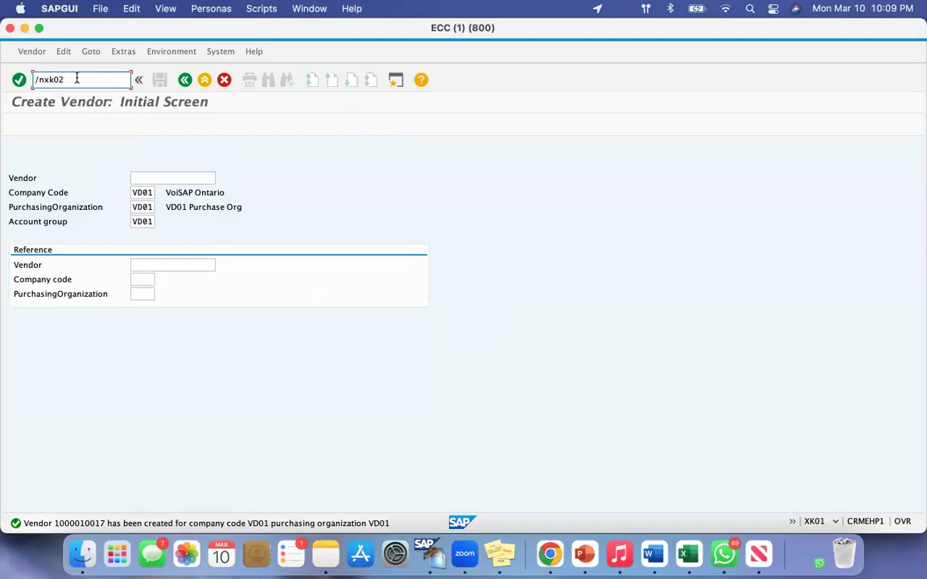
{"action": "key", "text": "Return"}
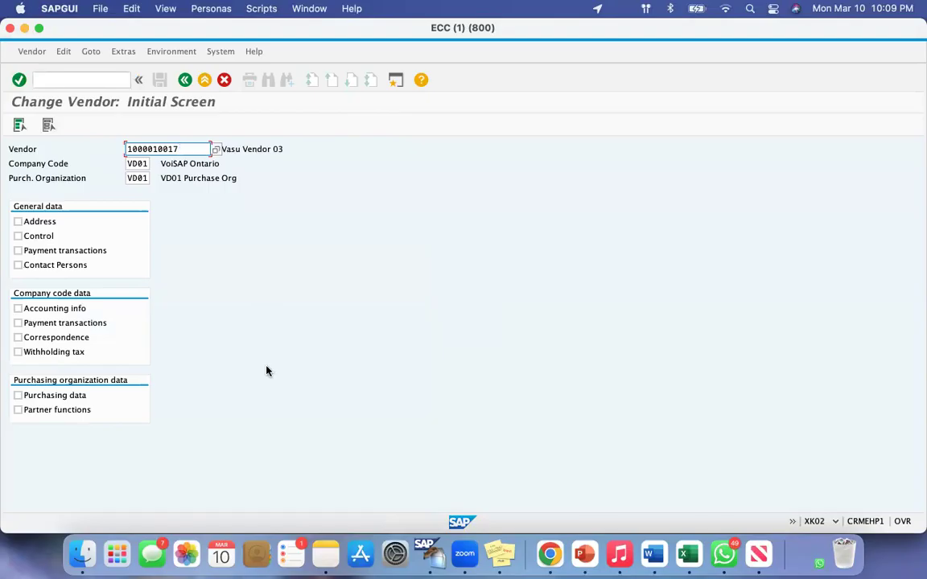
Search the vendor field's value help for all vendors of company code VD01
{"action": "left_click", "coordinate": [47, 149]}
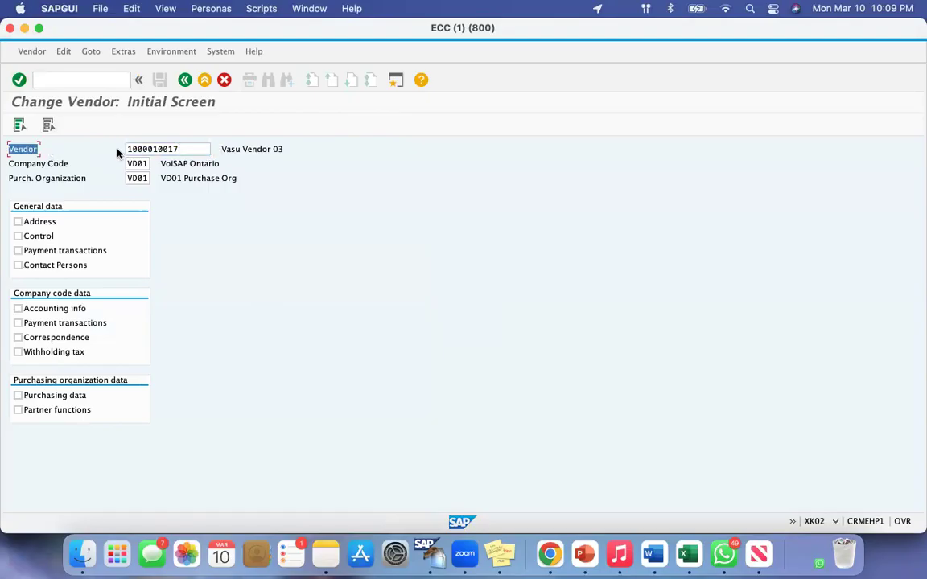
{"action": "left_click", "coordinate": [171, 149]}
{"action": "left_click", "coordinate": [215, 149]}
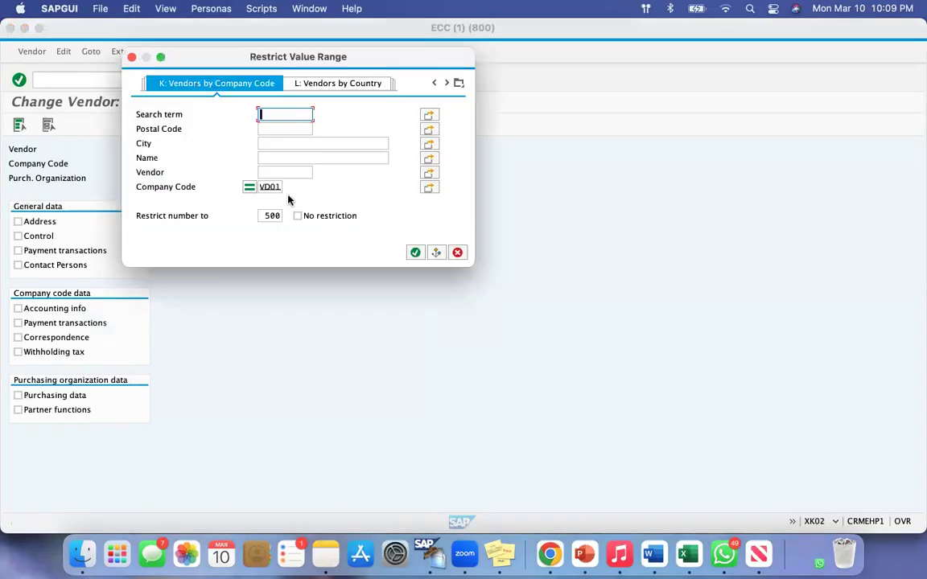
{"action": "double_click", "coordinate": [271, 187]}
{"action": "left_click", "coordinate": [415, 253]}
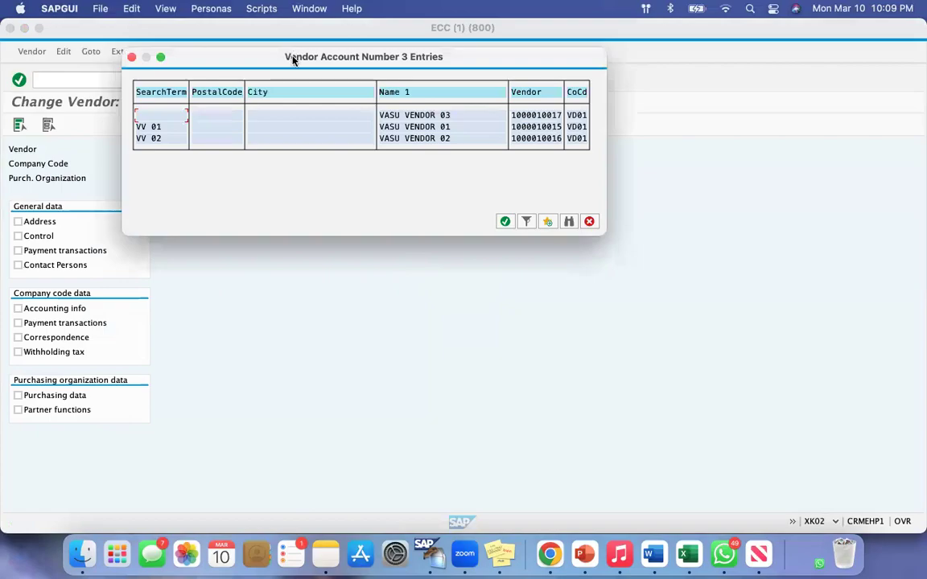
Pick Vasu Vendor 03 from the list of vendors, and check the company code and purchasing organization fields
{"action": "left_click_drag", "start_coordinate": [294, 66], "coordinate": [348, 140]}
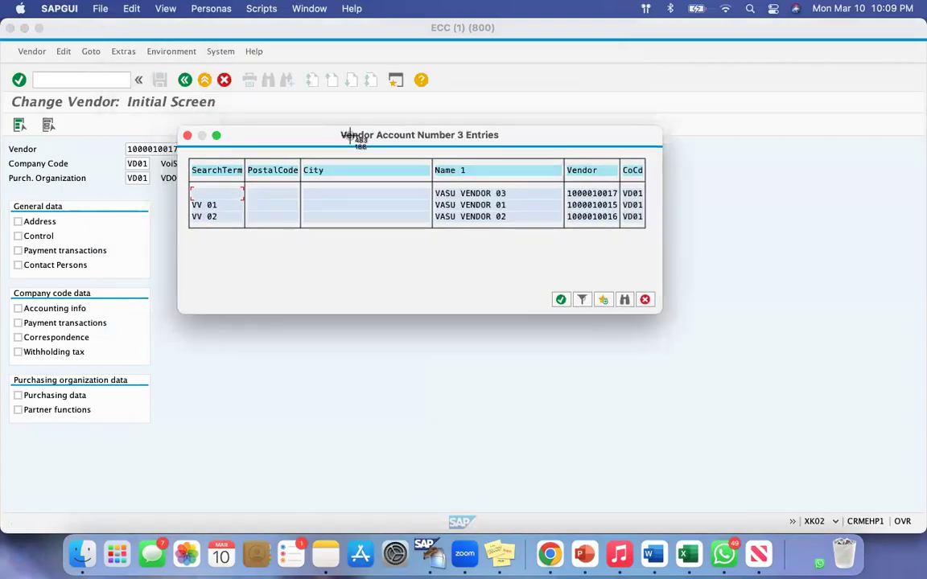
{"action": "key", "text": "super+shift+4"}
{"action": "left_click_drag", "start_coordinate": [425, 160], "coordinate": [581, 428]}
{"action": "left_click_drag", "start_coordinate": [509, 193], "coordinate": [465, 193]}
{"action": "left_click_drag", "start_coordinate": [567, 193], "coordinate": [618, 194]}
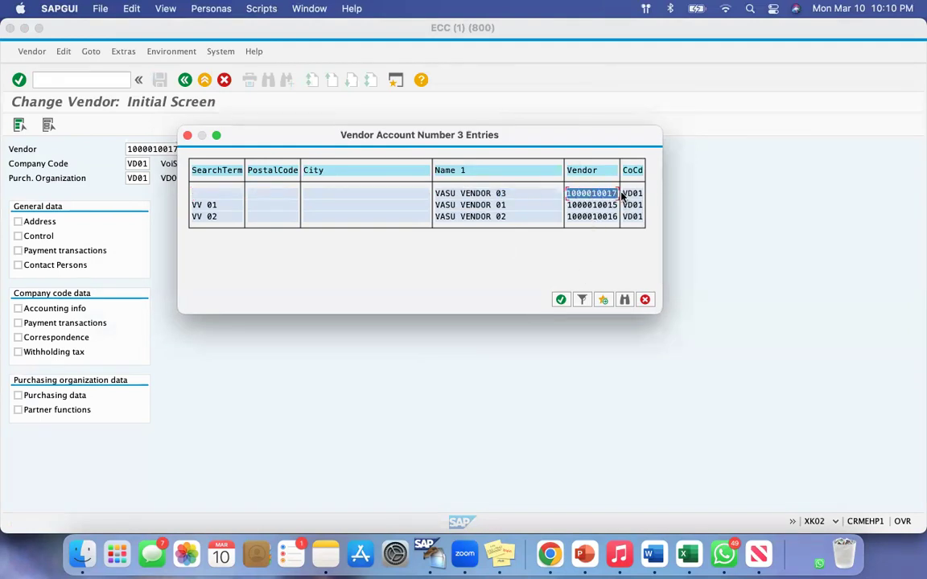
{"action": "double_click", "coordinate": [592, 194]}
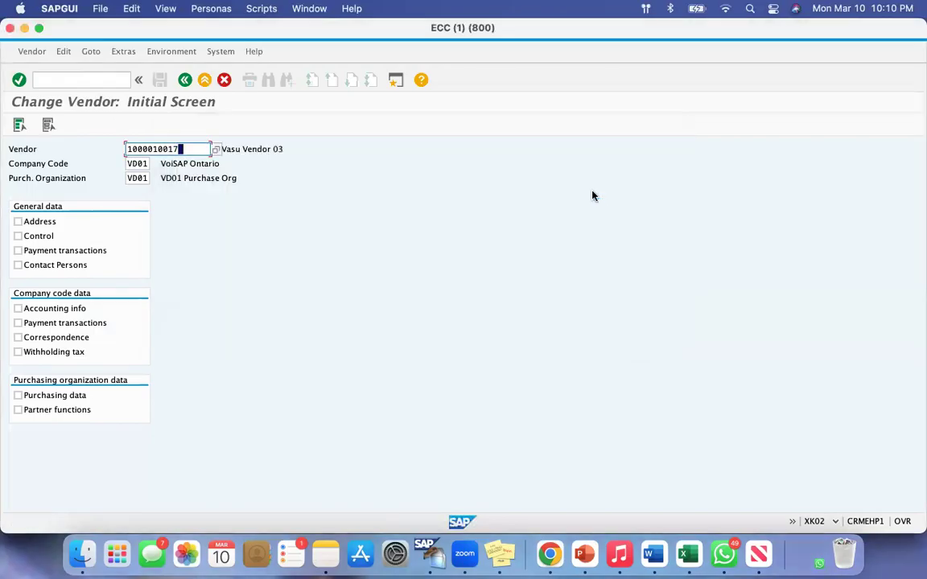
{"action": "left_click", "coordinate": [130, 163]}
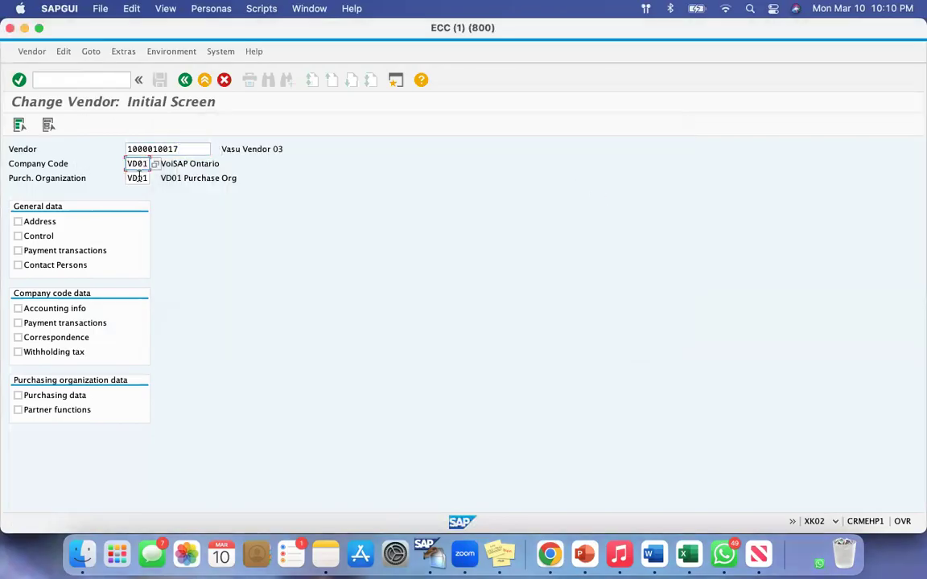
{"action": "left_click", "coordinate": [138, 178]}
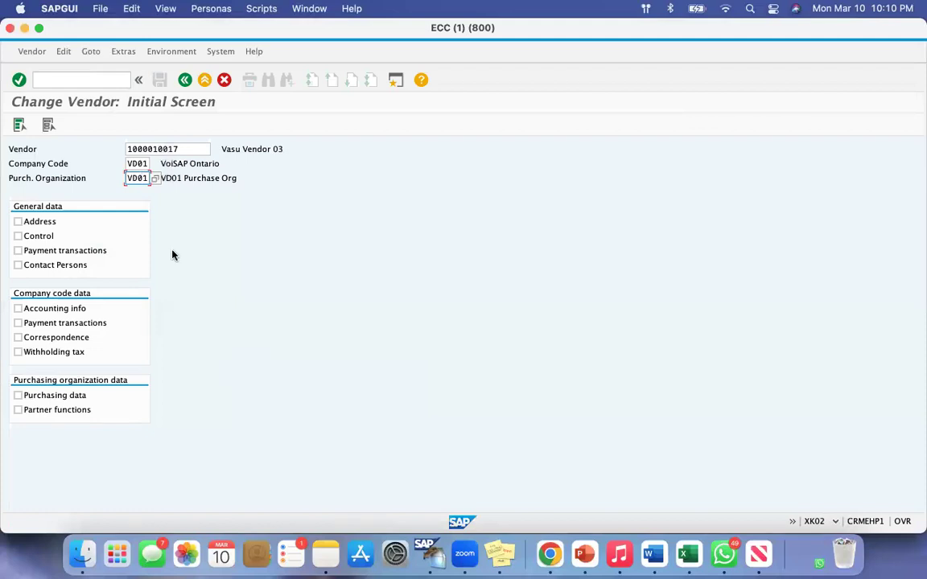
Open only the general Address data of Vasu Vendor 03 for changing
{"action": "left_click", "coordinate": [18, 222]}
{"action": "left_click", "coordinate": [19, 235]}
{"action": "key", "text": "Return"}
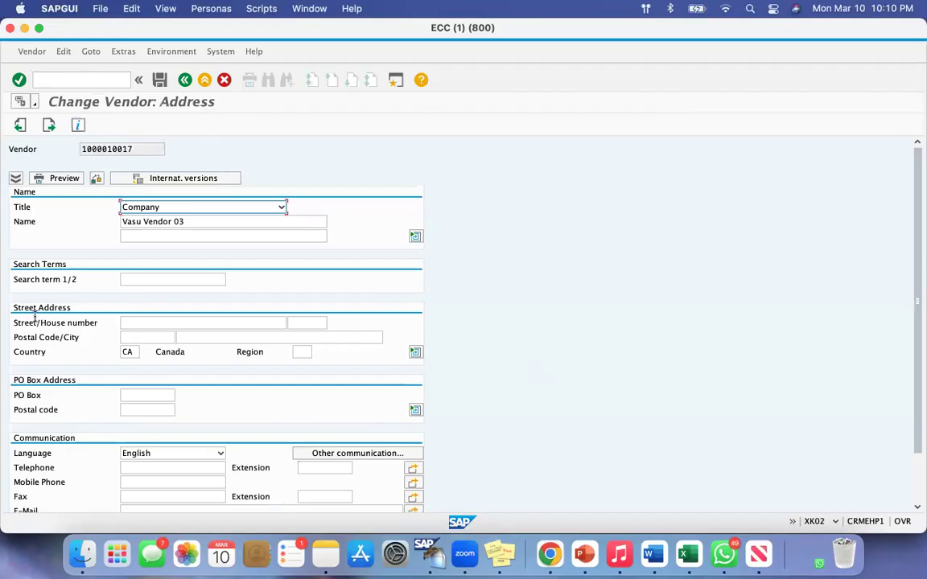
Enter a street and house number in Vasu Vendor 03's street address, and save the vendor
{"action": "left_click_drag", "start_coordinate": [16, 322], "coordinate": [98, 323]}
{"action": "left_click", "coordinate": [134, 324]}
{"action": "type", "text": "123 New Street"}
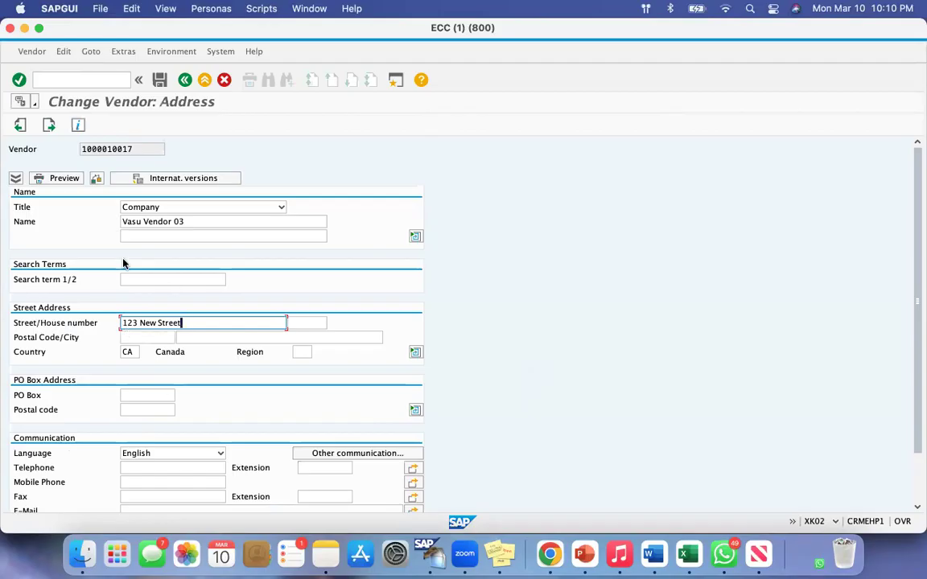
{"action": "key", "text": "Return"}
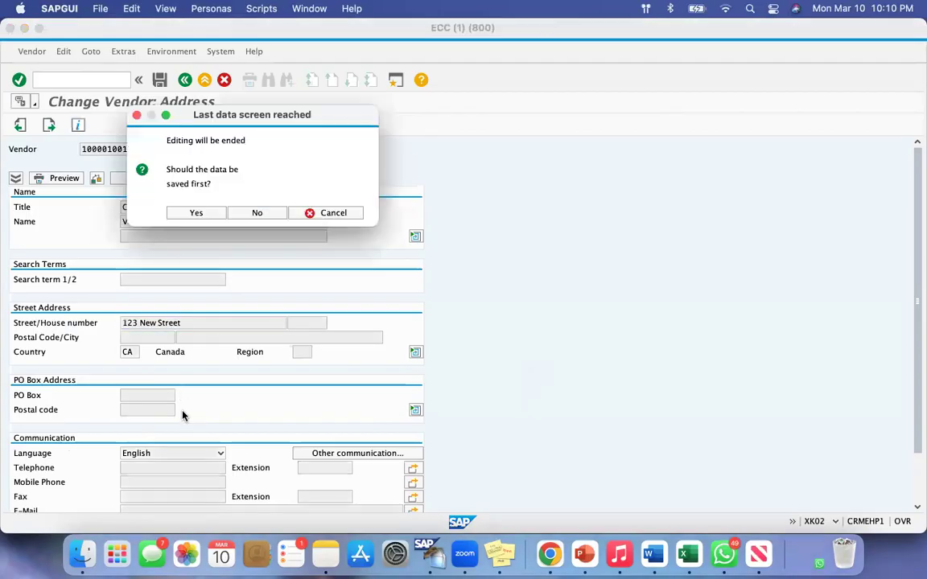
{"action": "left_click", "coordinate": [202, 215]}
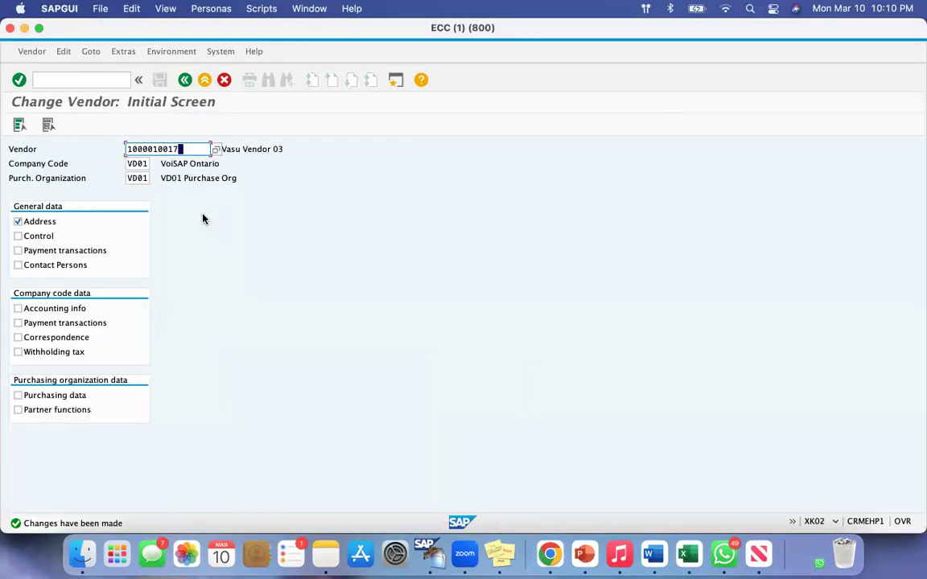
Clear the Address selection and open the Display Vendor transaction with the command /nxk03
{"action": "left_click", "coordinate": [46, 224]}
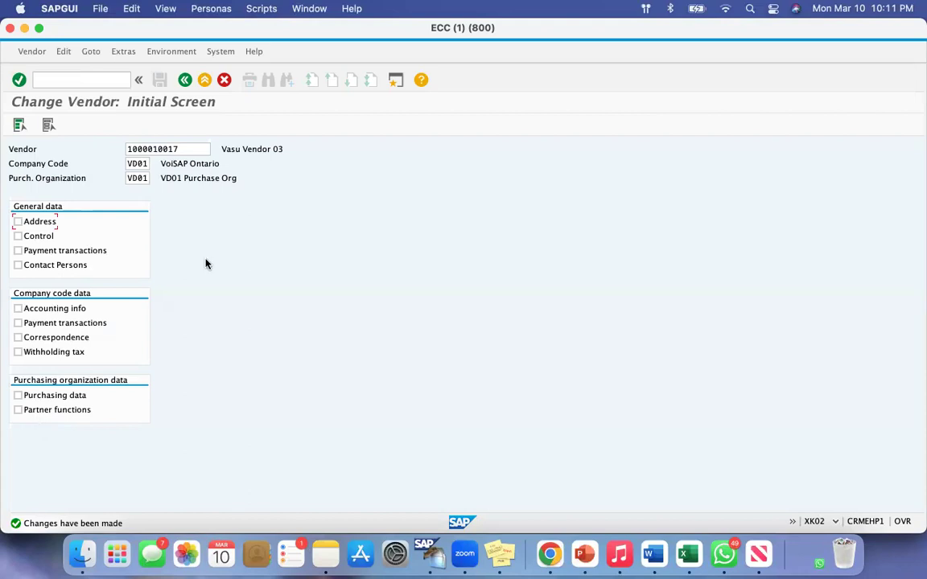
{"action": "left_click", "coordinate": [55, 82]}
{"action": "type", "text": "/n"}
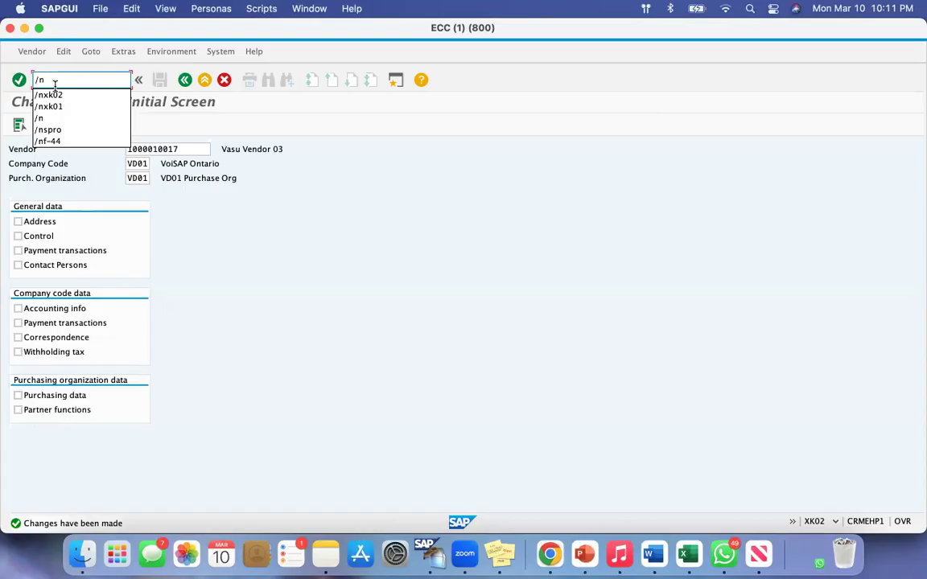
{"action": "type", "text": "xk03"}
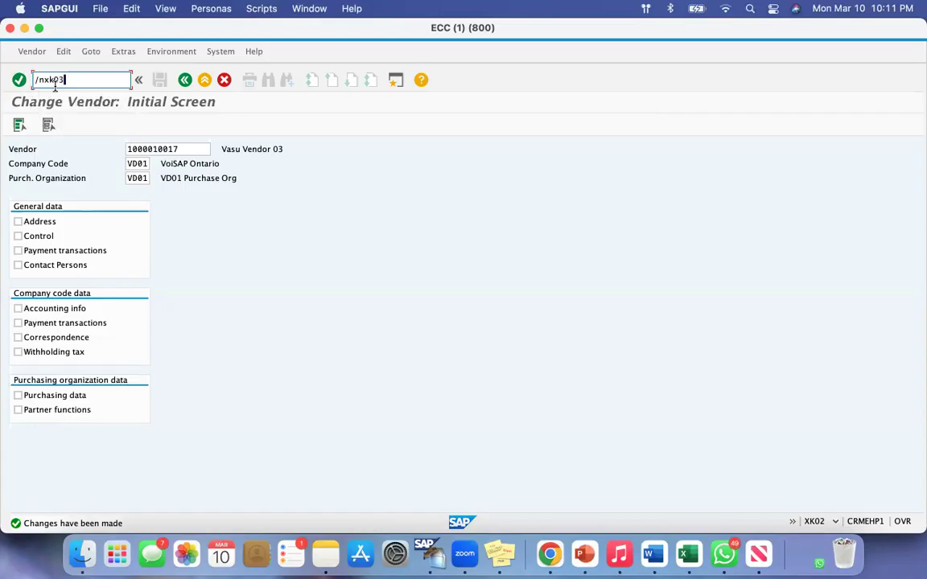
{"action": "key", "text": "Return"}
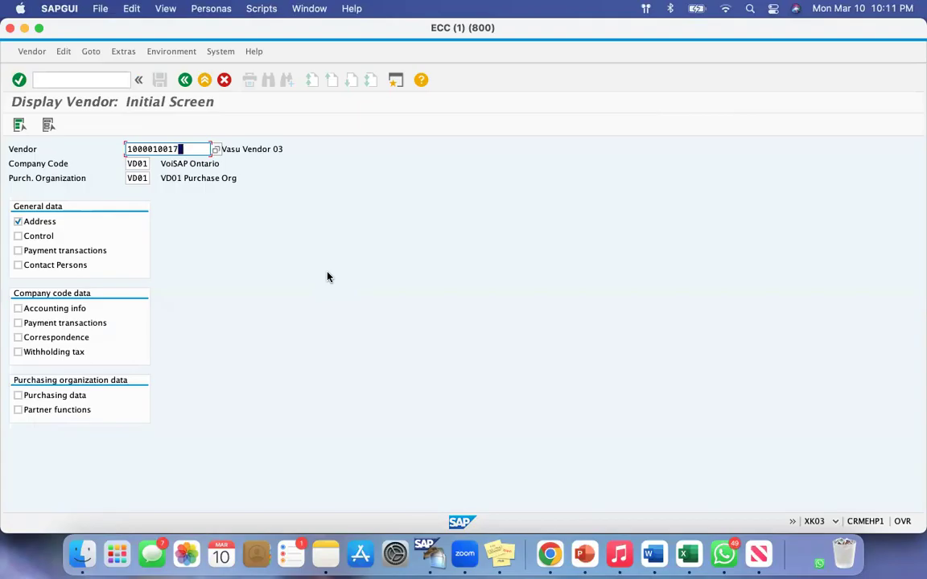
Display the Address data of Vasu Vendor 03 and check the street entry
{"action": "key", "text": "super+shift+4"}
{"action": "left_click_drag", "start_coordinate": [5, 82], "coordinate": [151, 126]}
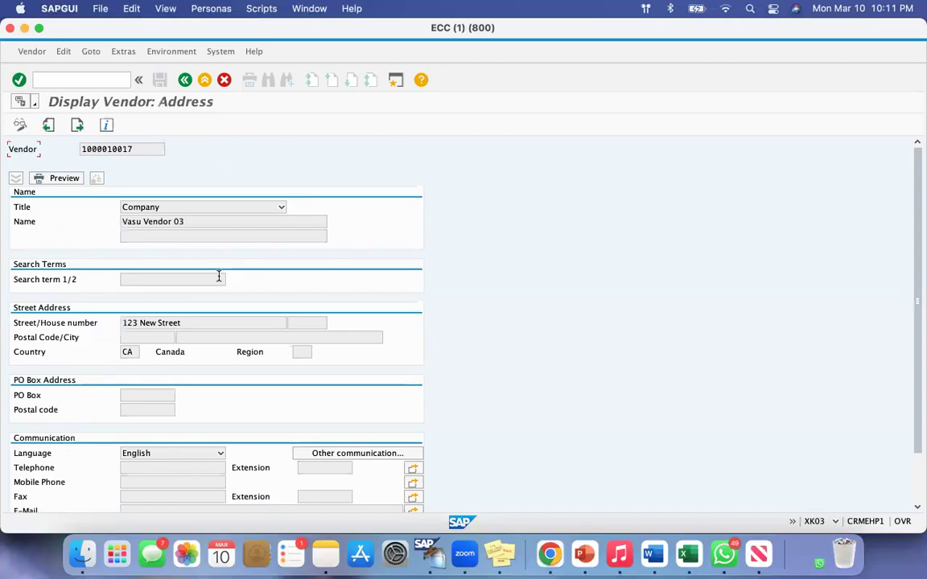
{"action": "left_click_drag", "start_coordinate": [181, 323], "coordinate": [82, 321]}
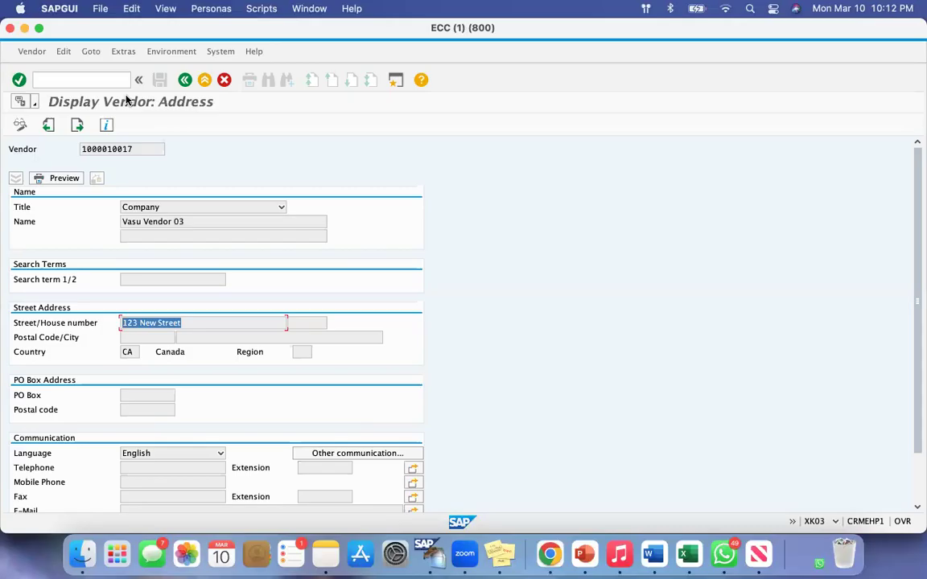
Switch the displayed vendor address to change mode, and go back to the Display Vendor initial screen
{"action": "left_click", "coordinate": [20, 127]}
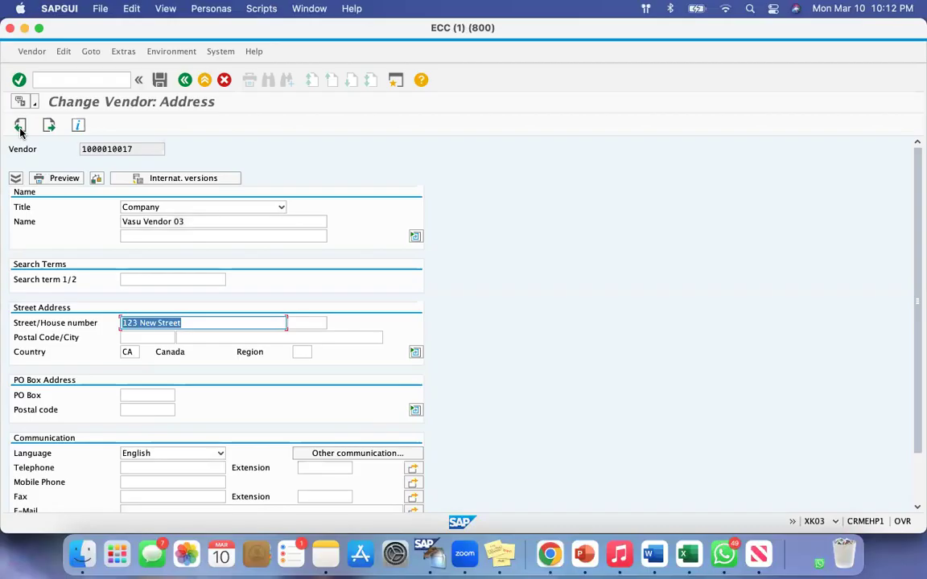
{"action": "key", "text": "super+shift+4"}
{"action": "left_click_drag", "start_coordinate": [46, 84], "coordinate": [205, 127]}
{"action": "left_click", "coordinate": [185, 80]}
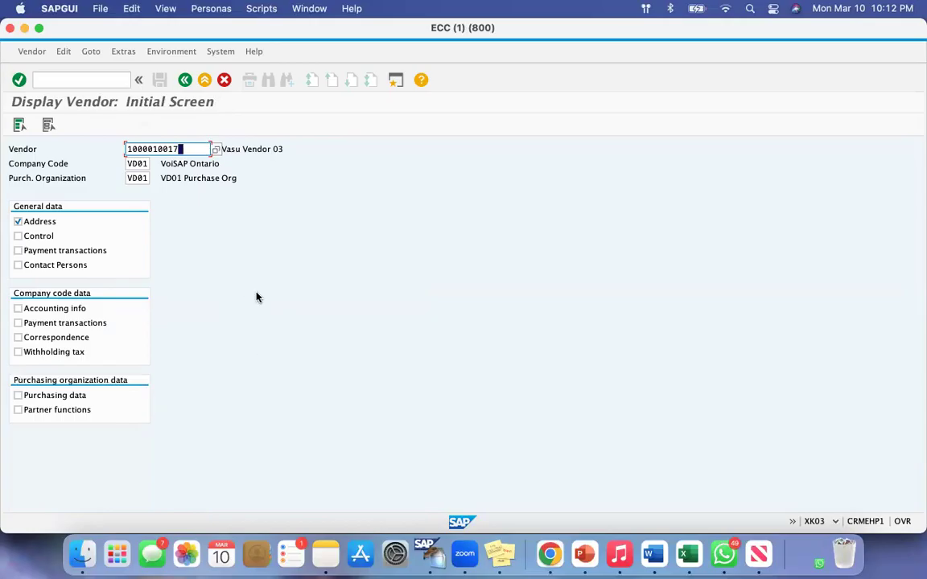
Display Vasu Vendor 03's Address data again and check whether the street field is editable
{"action": "key", "text": "Return"}
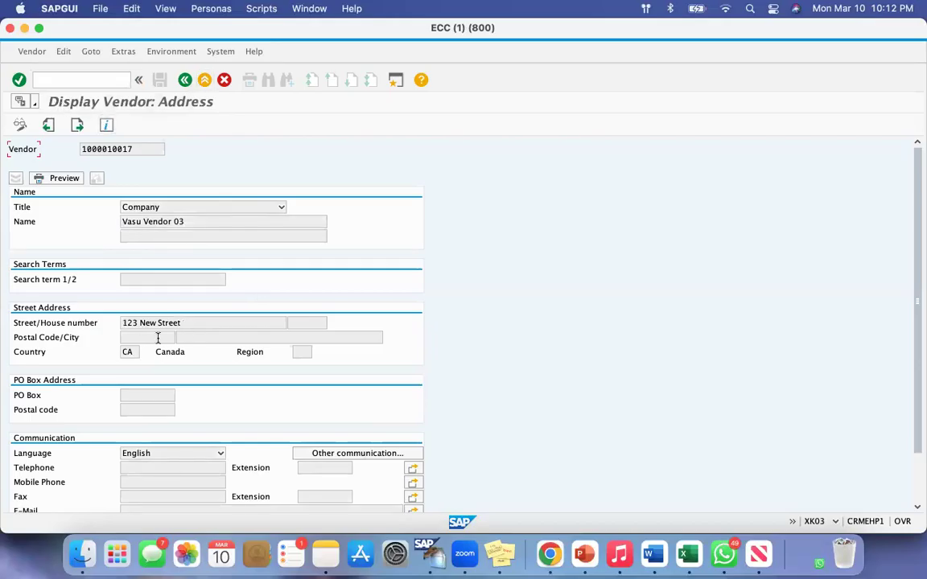
{"action": "left_click_drag", "start_coordinate": [196, 322], "coordinate": [110, 326]}
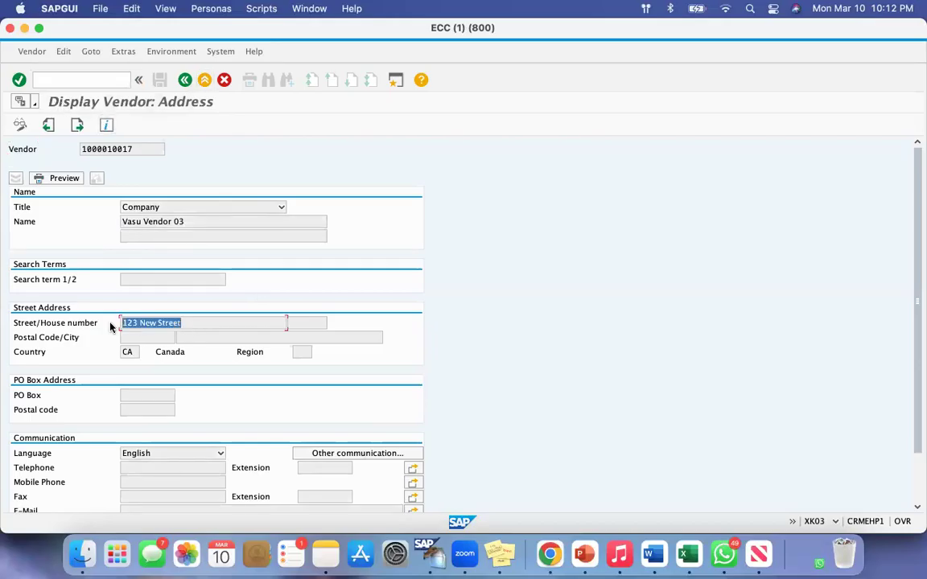
{"action": "left_click", "coordinate": [196, 321]}
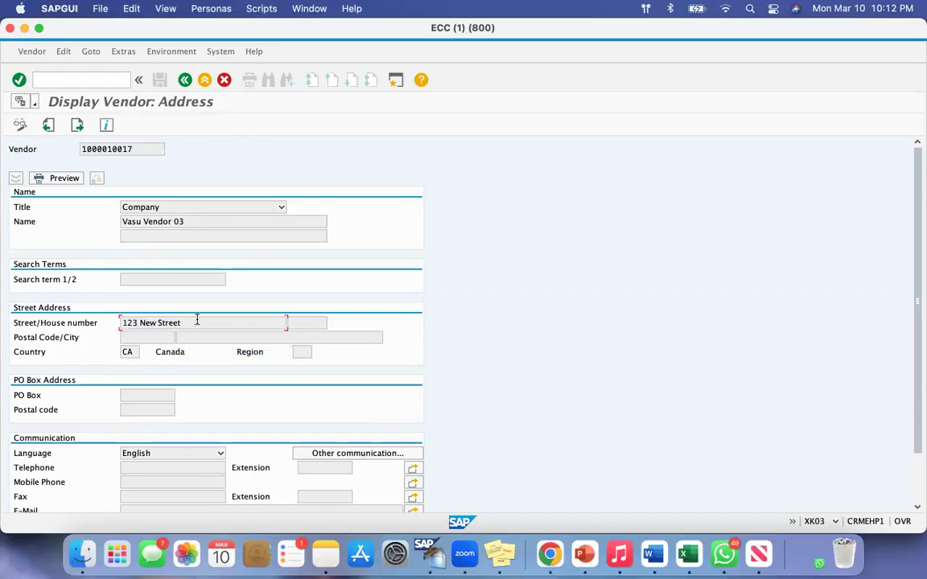
{"action": "left_click_drag", "start_coordinate": [133, 323], "coordinate": [285, 323]}
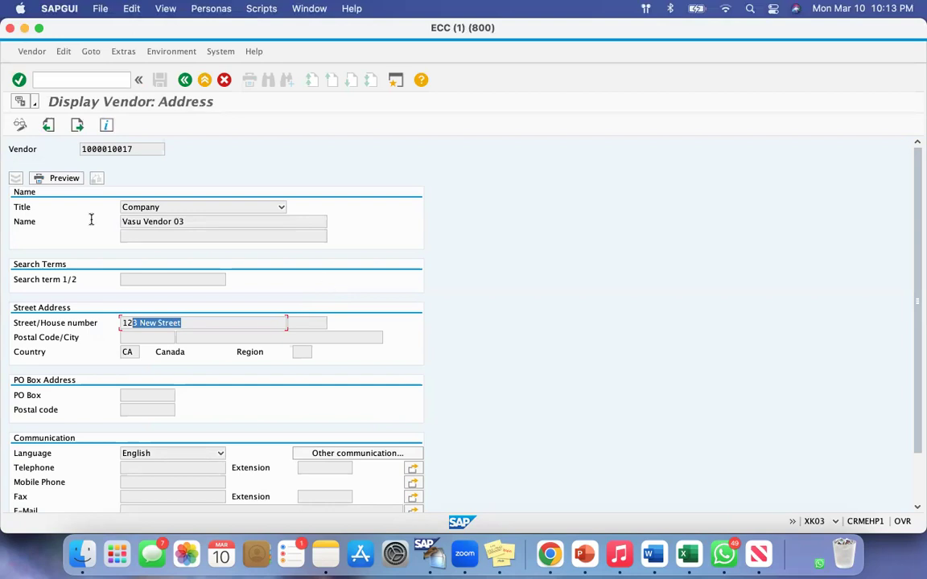
Switch Vasu Vendor 03's address from display to change mode, and exit the transaction with /n
{"action": "left_click", "coordinate": [19, 126]}
{"action": "left_click_drag", "start_coordinate": [196, 322], "coordinate": [51, 316]}
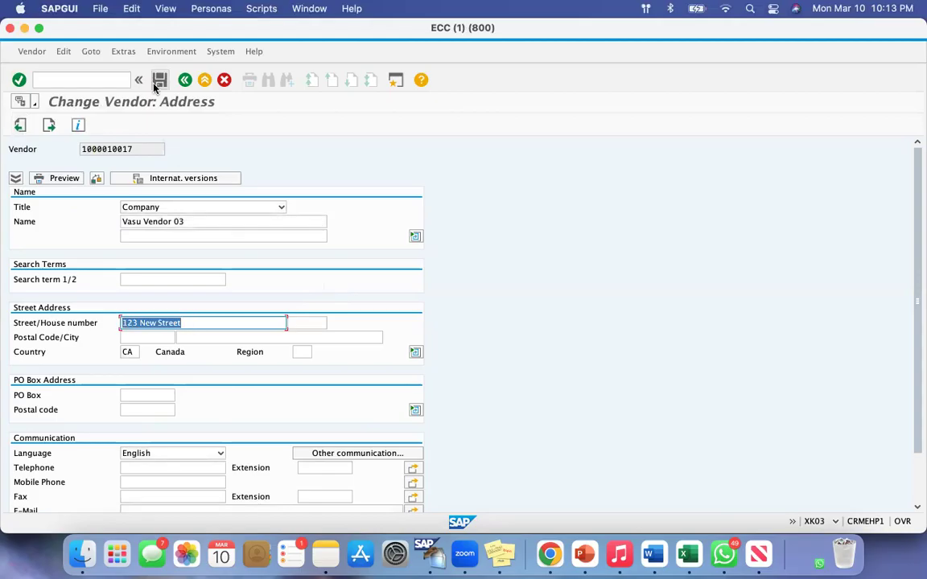
{"action": "left_click", "coordinate": [77, 79]}
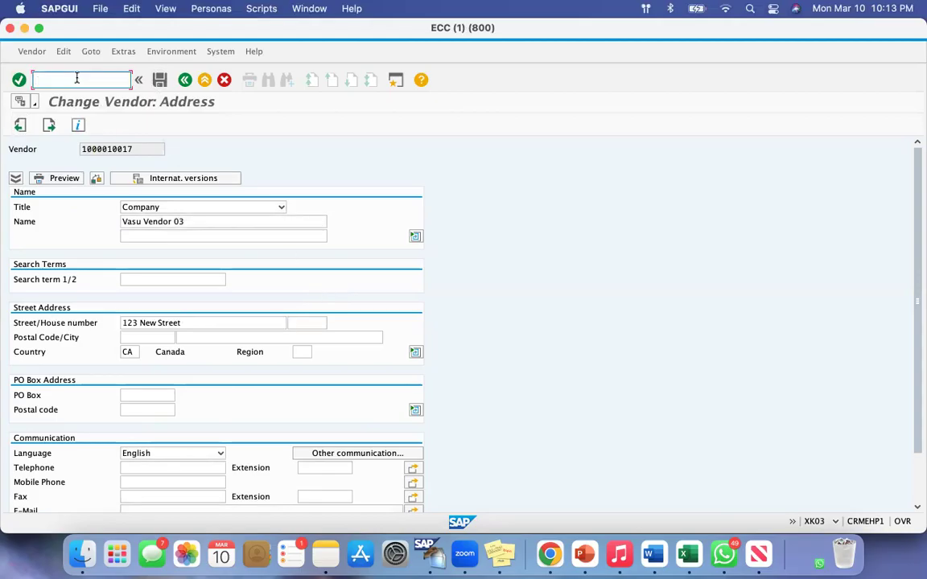
{"action": "type", "text": "/n"}
{"action": "key", "text": "Return"}
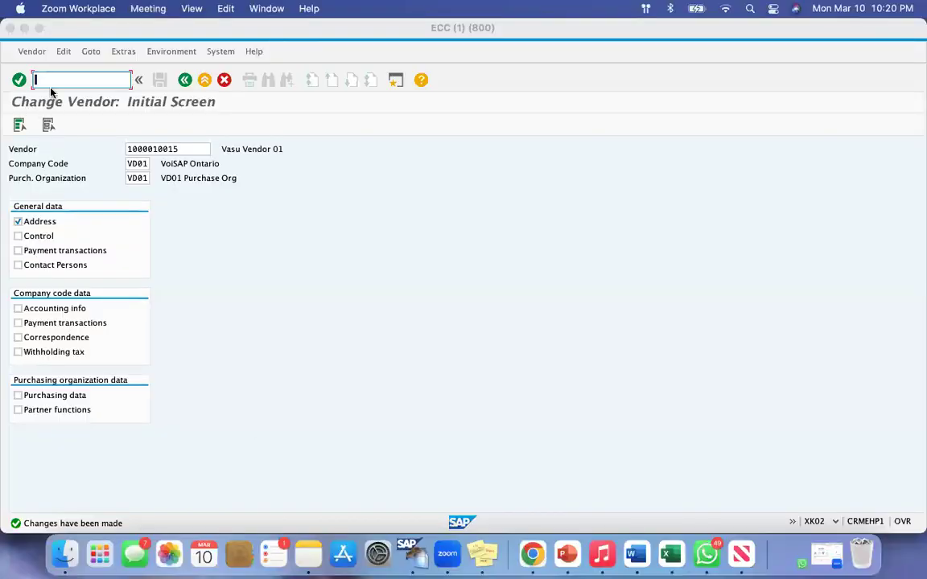
Return from Change Vendor to SAP Easy Access with /n, and open Create Vendor with xk01
{"action": "left_click", "coordinate": [47, 78]}
{"action": "type", "text": "/n"}
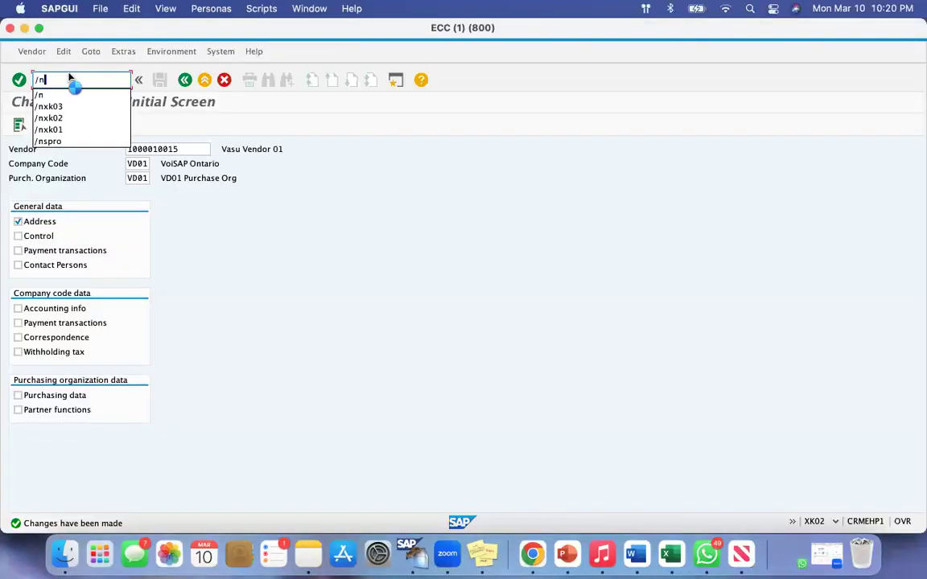
{"action": "key", "text": "Return"}
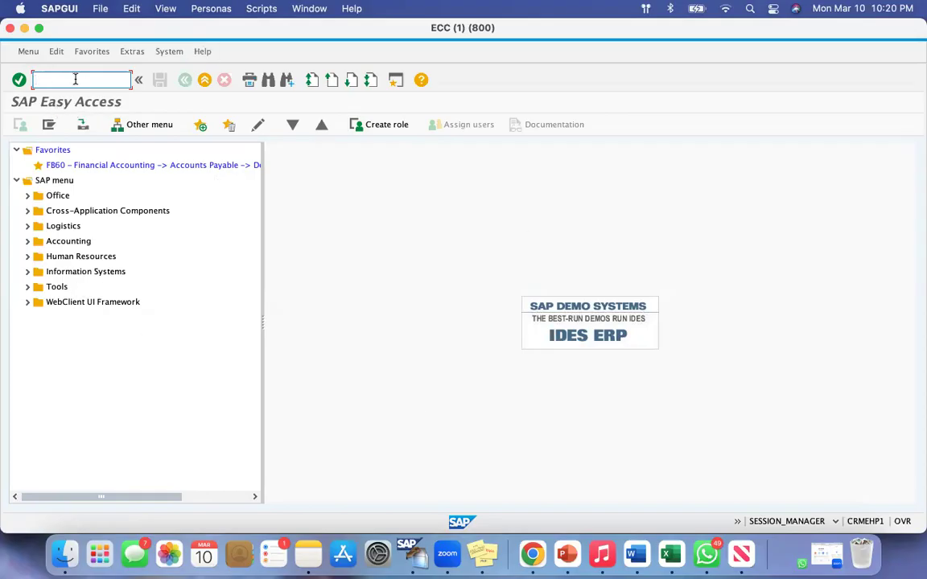
{"action": "type", "text": "xk01"}
{"action": "left_click", "coordinate": [16, 82]}
{"action": "left_click", "coordinate": [76, 81]}
{"action": "key", "text": "Return"}
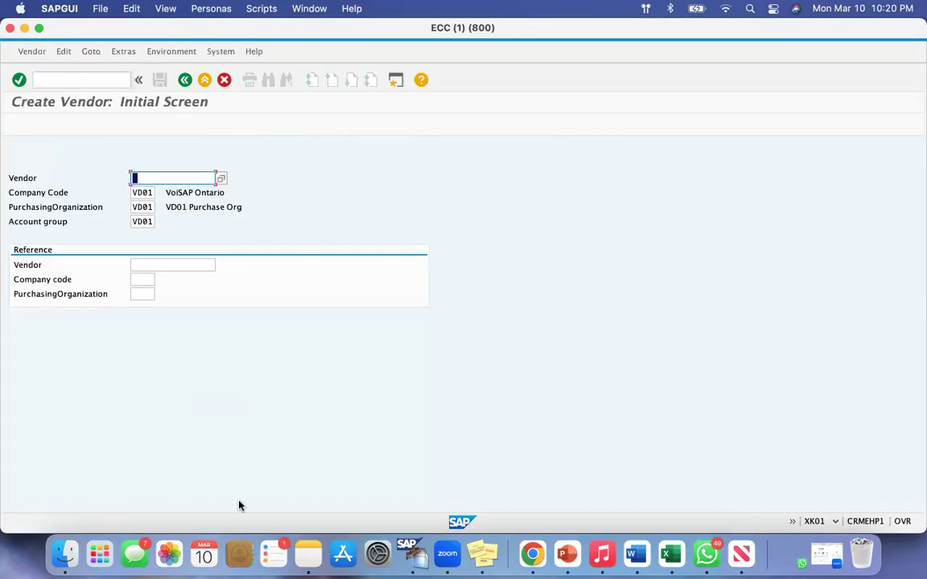
Leave Create Vendor for SAP Easy Access with /n, and open Change Vendor with xk02
{"action": "left_click", "coordinate": [82, 80]}
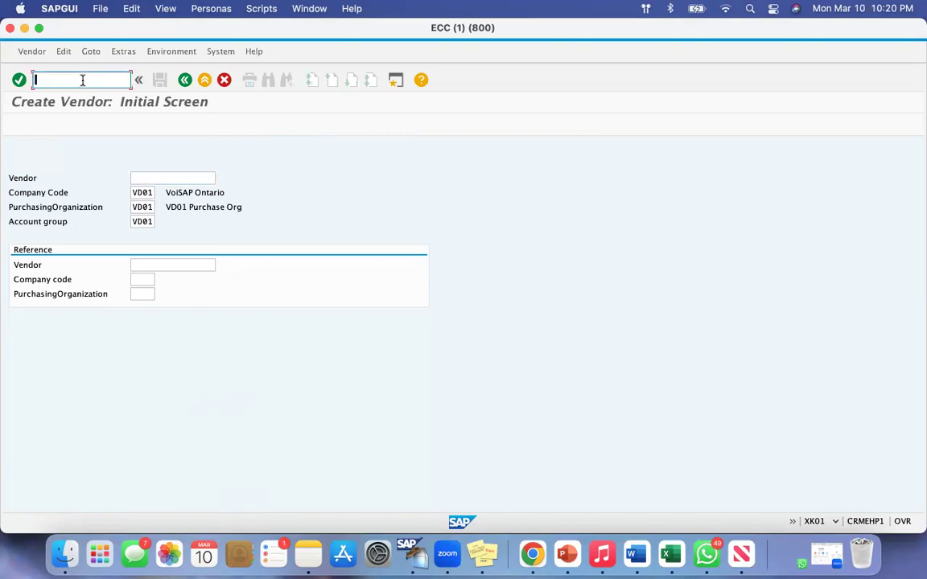
{"action": "type", "text": "/n"}
{"action": "left_click_drag", "start_coordinate": [47, 79], "coordinate": [19, 82]}
{"action": "left_click", "coordinate": [78, 80]}
{"action": "key", "text": "Return"}
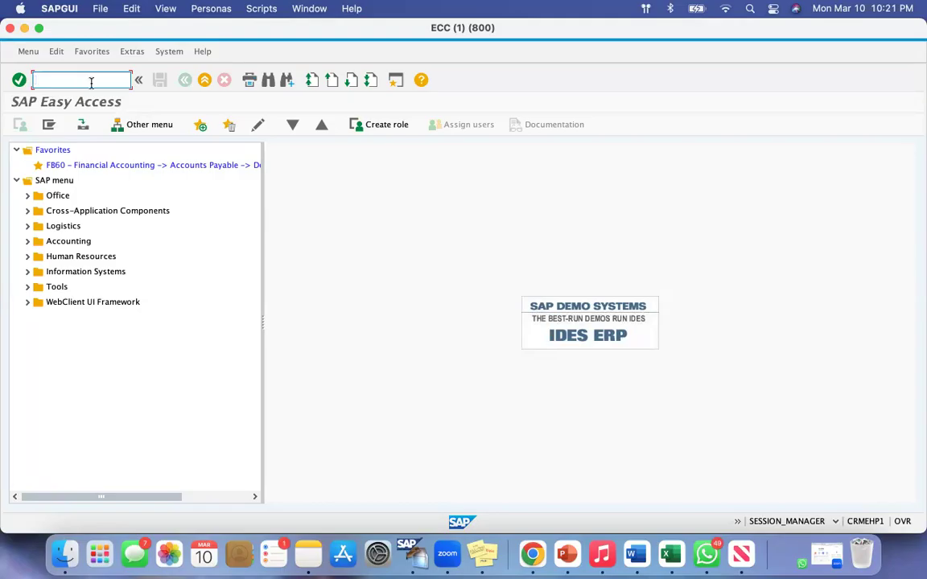
{"action": "type", "text": "xk02"}
{"action": "left_click", "coordinate": [17, 80]}
{"action": "left_click", "coordinate": [73, 82]}
{"action": "key", "text": "Return"}
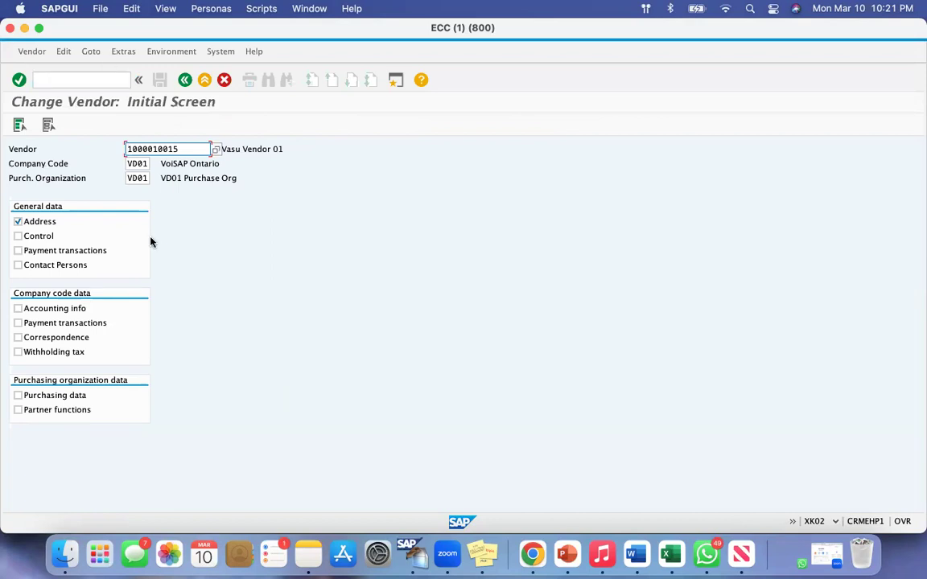
Leave Change Vendor for SAP Easy Access with /n, and open Display Vendor with xk03
{"action": "left_click", "coordinate": [92, 79]}
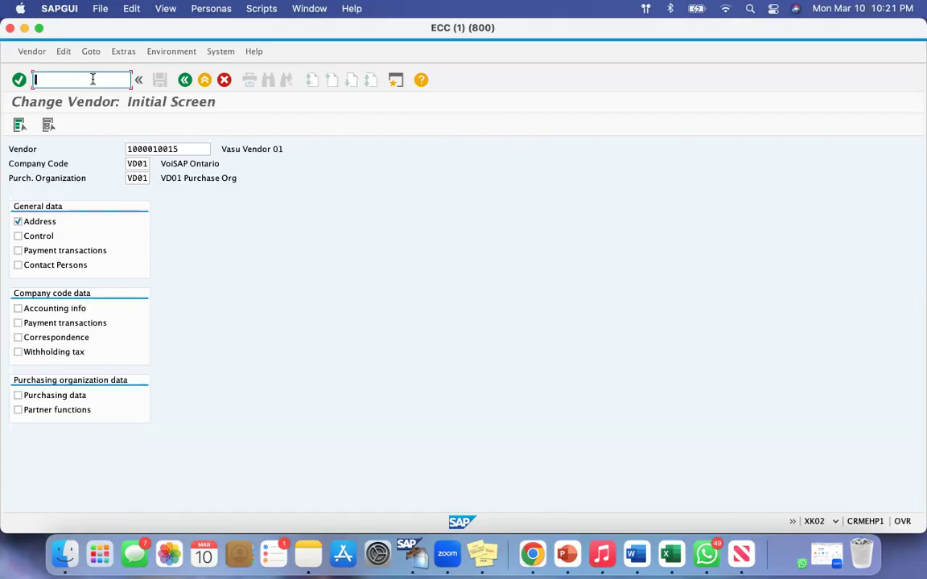
{"action": "type", "text": "/n"}
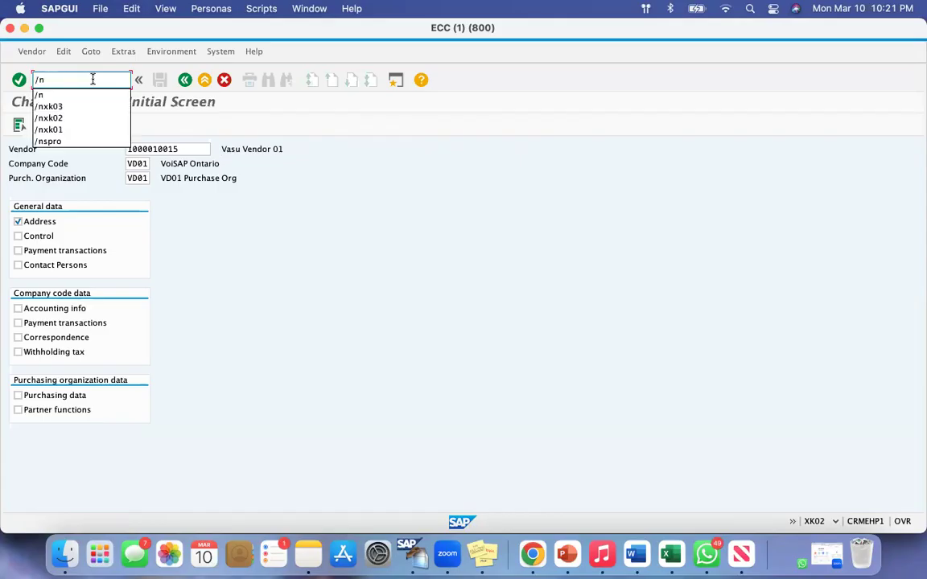
{"action": "key", "text": "Return"}
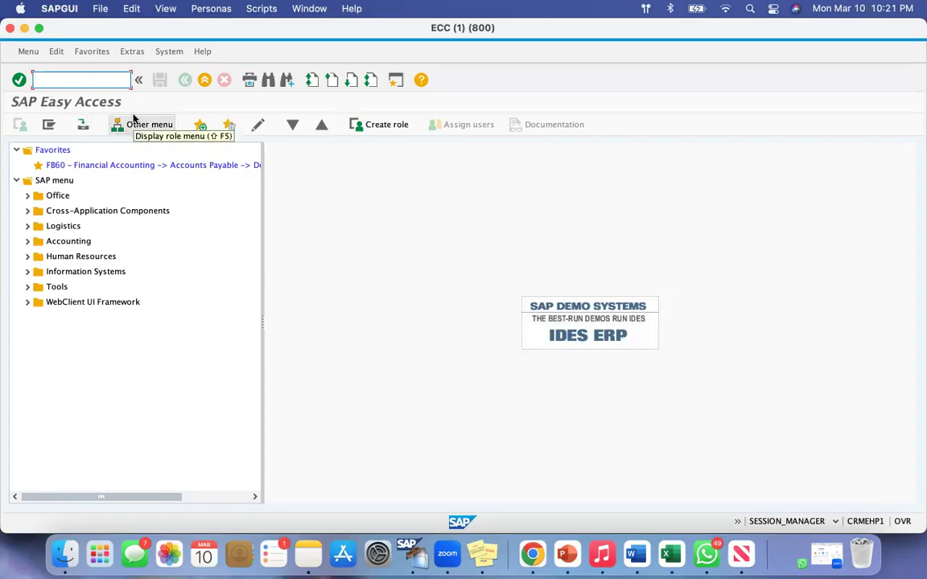
{"action": "type", "text": "xk03"}
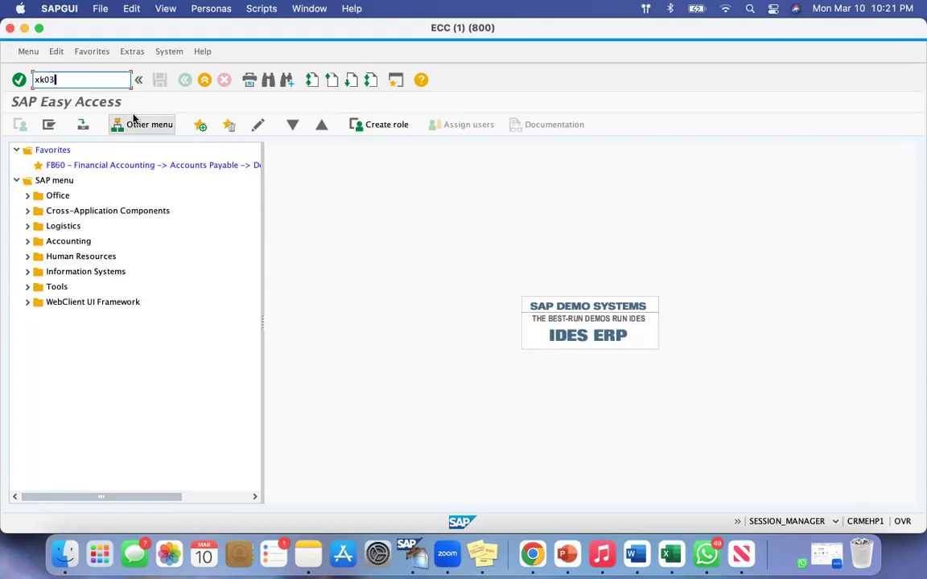
{"action": "key", "text": "Return"}
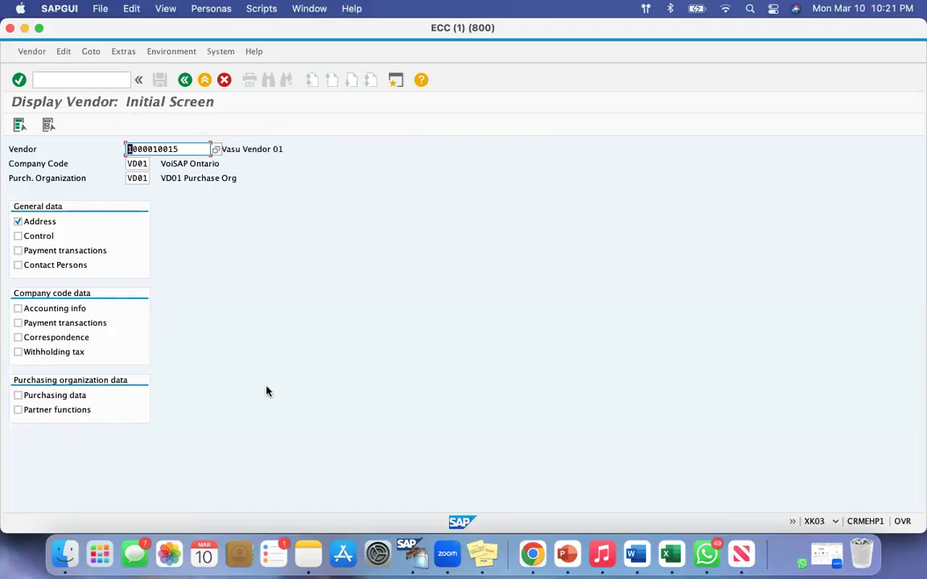
Jump directly from Display Vendor to the Create Material transaction with the command /nmm01
{"action": "left_click", "coordinate": [62, 77]}
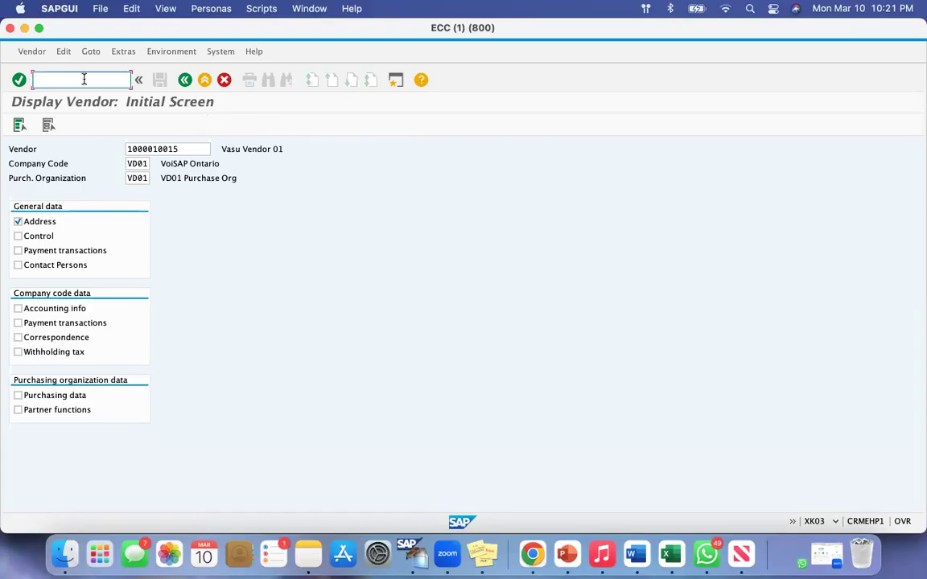
{"action": "type", "text": "mm01"}
{"action": "left_click_drag", "start_coordinate": [62, 79], "coordinate": [4, 79]}
{"action": "left_click", "coordinate": [73, 79]}
{"action": "type", "text": "/nmm01"}
{"action": "key", "text": "Return"}
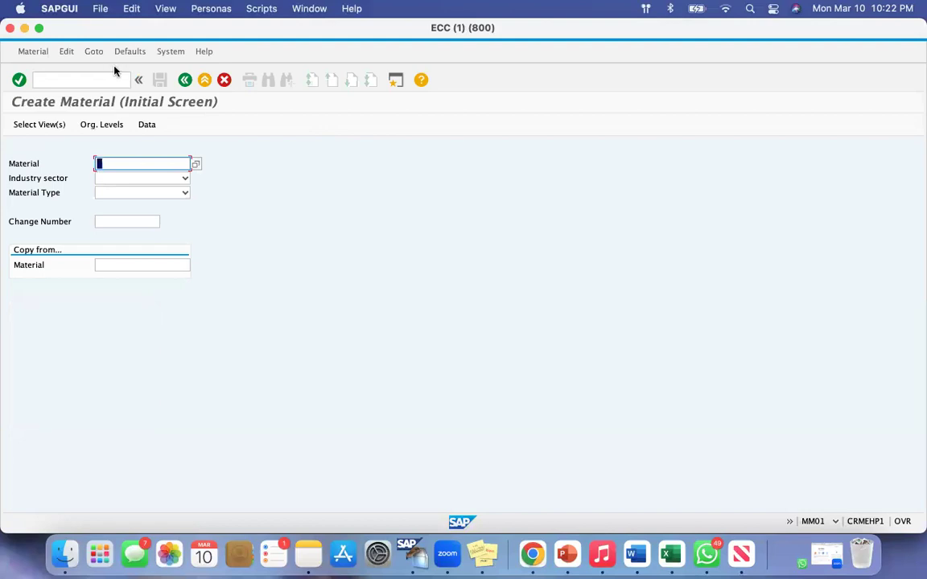
Jump directly from Create Material to the Create Vendor transaction with the command /nxk01
{"action": "left_click", "coordinate": [58, 79]}
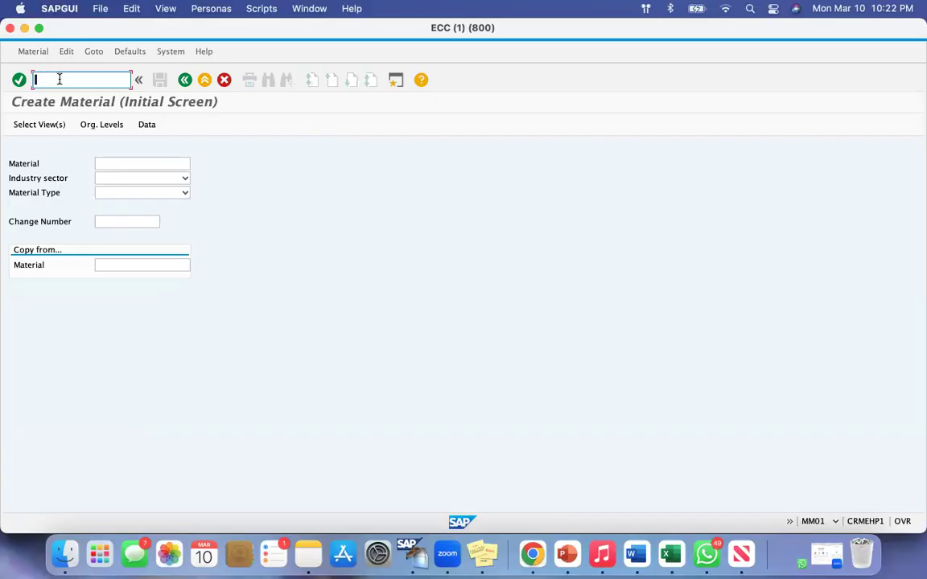
{"action": "type", "text": "xk01"}
{"action": "left_click_drag", "start_coordinate": [56, 80], "coordinate": [7, 82]}
{"action": "left_click", "coordinate": [74, 80]}
{"action": "left_click", "coordinate": [34, 80]}
{"action": "type", "text": "/nxk01"}
{"action": "left_click_drag", "start_coordinate": [64, 79], "coordinate": [36, 80]}
{"action": "left_click", "coordinate": [112, 82]}
{"action": "key", "text": "Return"}
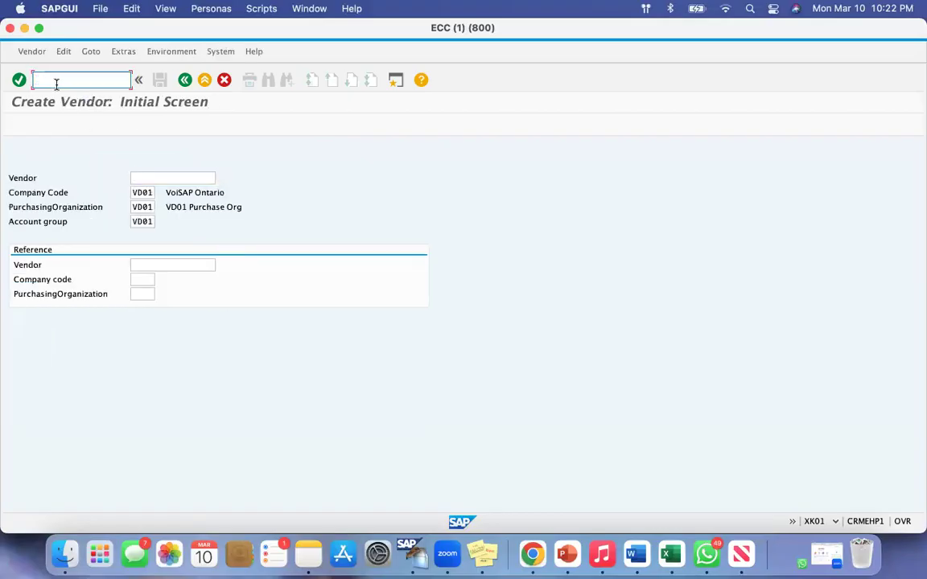
{"action": "type", "text": "x"}
{"action": "key", "text": "BackSpace"}
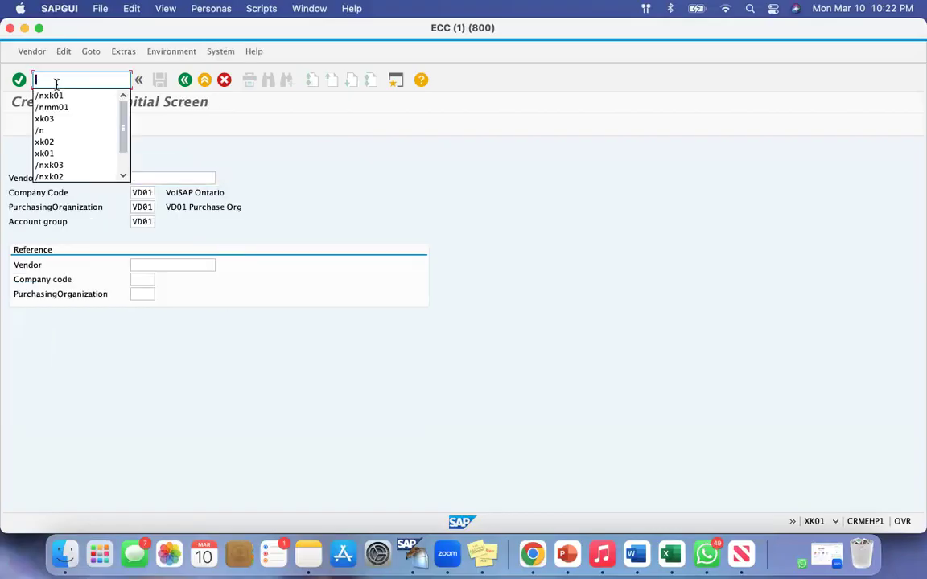
Jump directly from Create Vendor to the Create Purchase Order transaction with the command /nme21n
{"action": "type", "text": "/nme21n"}
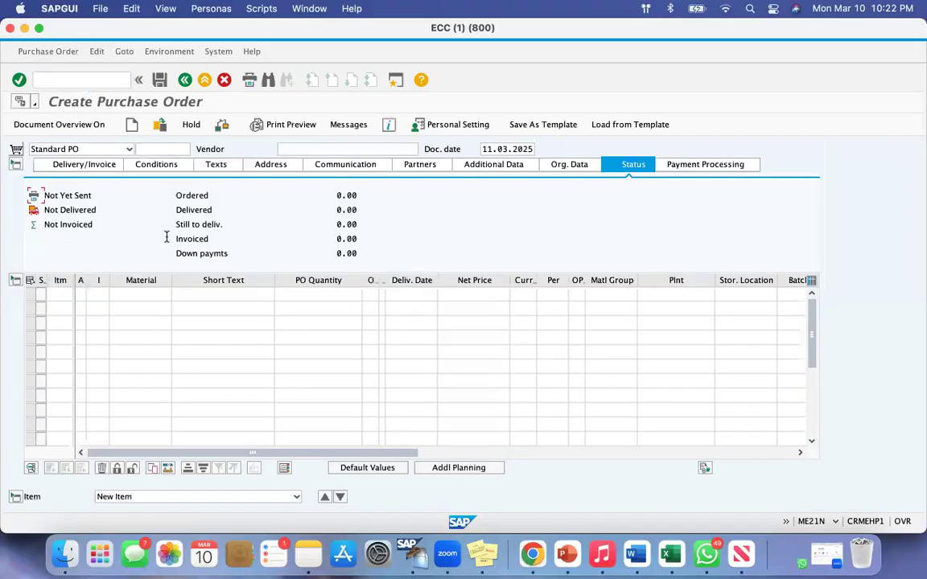
Try running the transaction codes xk01 and me21n without the /n prefix from within Create Purchase Order
{"action": "left_click", "coordinate": [75, 79]}
{"action": "type", "text": "xk01"}
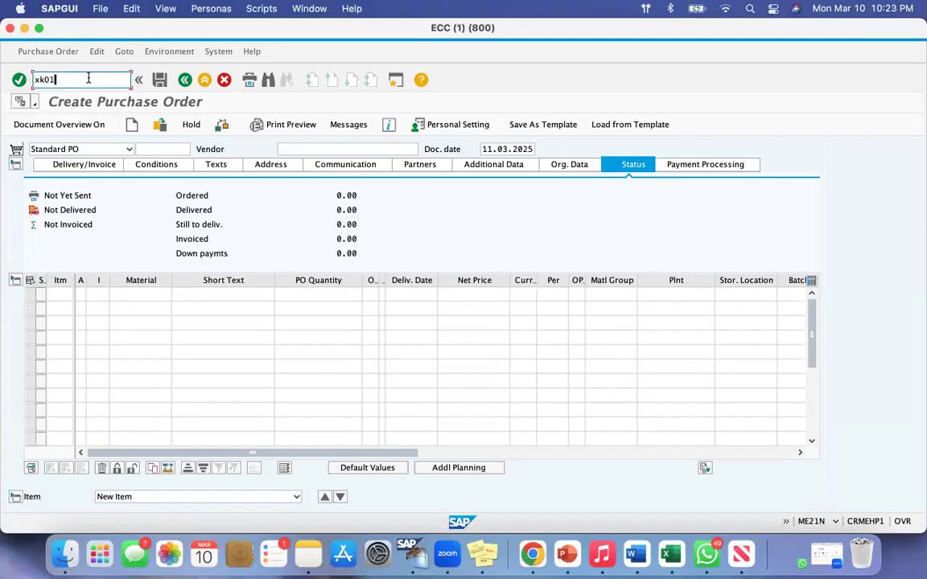
{"action": "key", "text": "Return"}
{"action": "left_click", "coordinate": [88, 78]}
{"action": "type", "text": "xk01"}
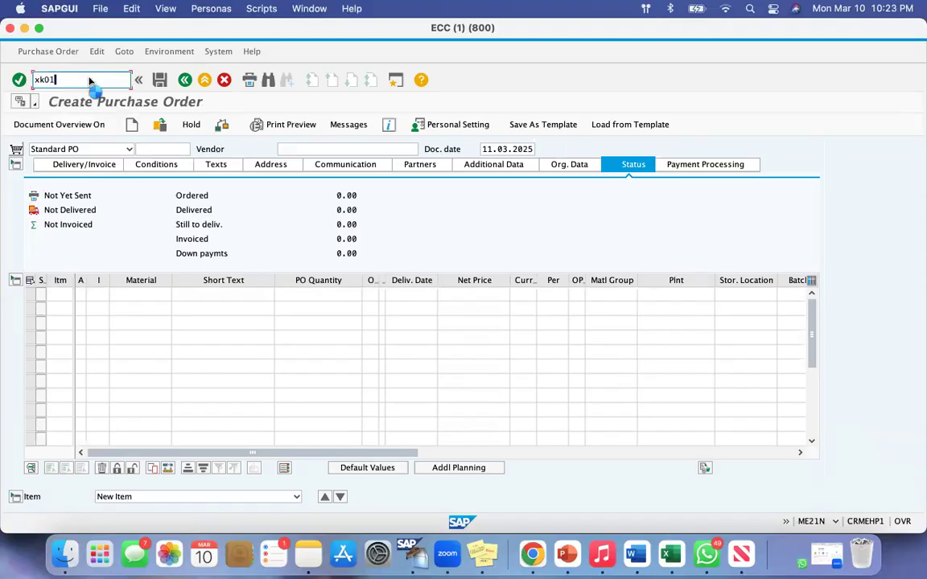
{"action": "key", "text": "Return"}
{"action": "left_click", "coordinate": [70, 80]}
{"action": "type", "text": "me21n"}
{"action": "key", "text": "Return"}
Jump directly from Create Purchase Order to the Create Vendor transaction with the command /nxk01
{"action": "left_click", "coordinate": [56, 79]}
{"action": "type", "text": "/nxk0"}
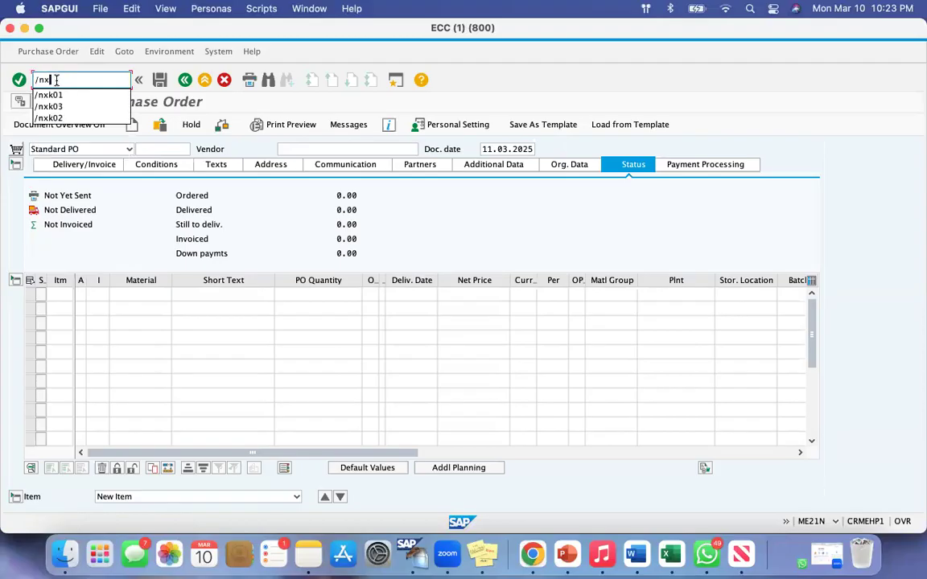
{"action": "type", "text": "1"}
{"action": "key", "text": "Return"}
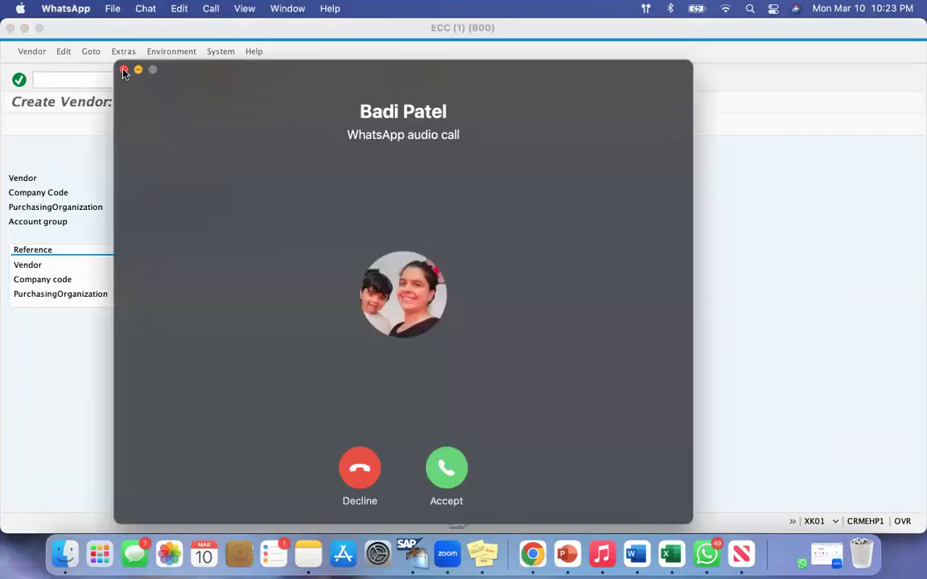
Dismiss the incoming WhatsApp call window and return to SAP, ready to enter a transaction command
{"action": "left_click", "coordinate": [123, 70]}
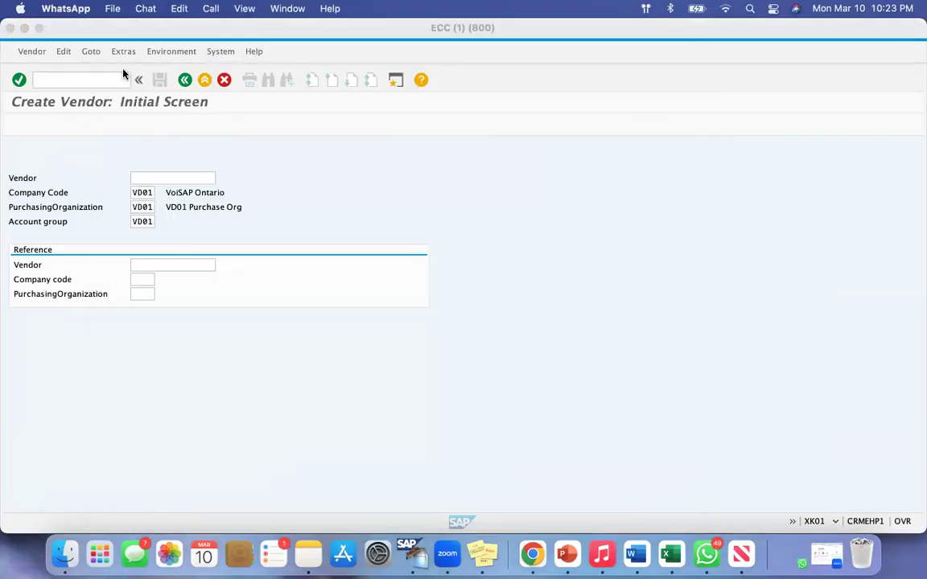
{"action": "left_click", "coordinate": [74, 80]}
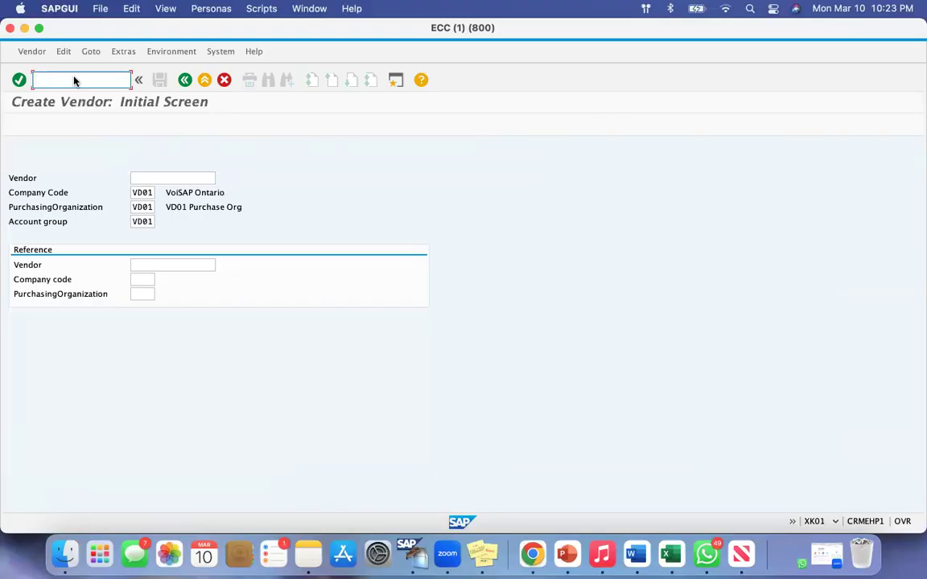